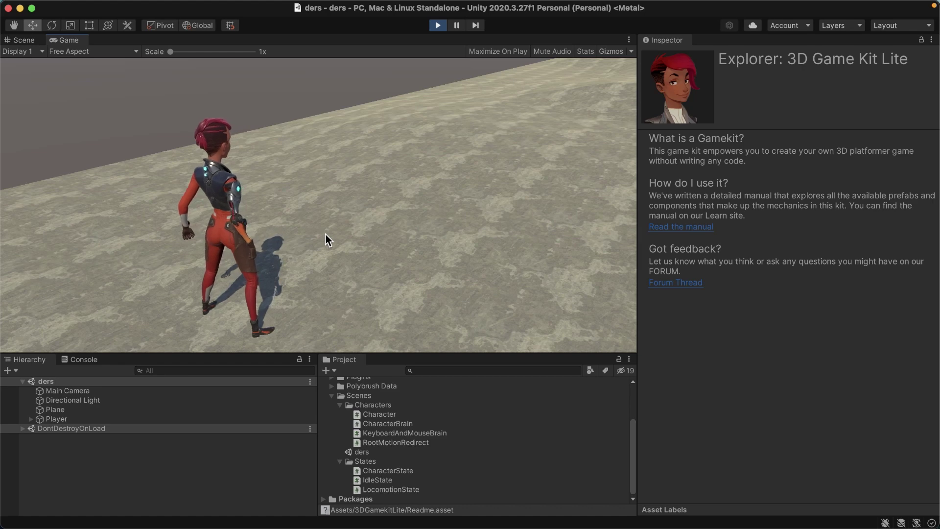
- Walk the character forward and to the right across the plane with the W and D keys
key("w")
key("w")
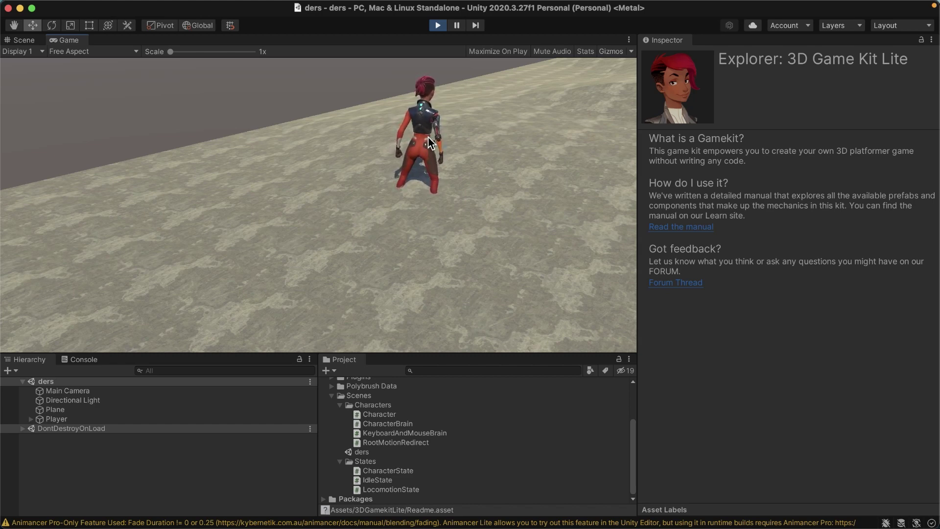
key("w")
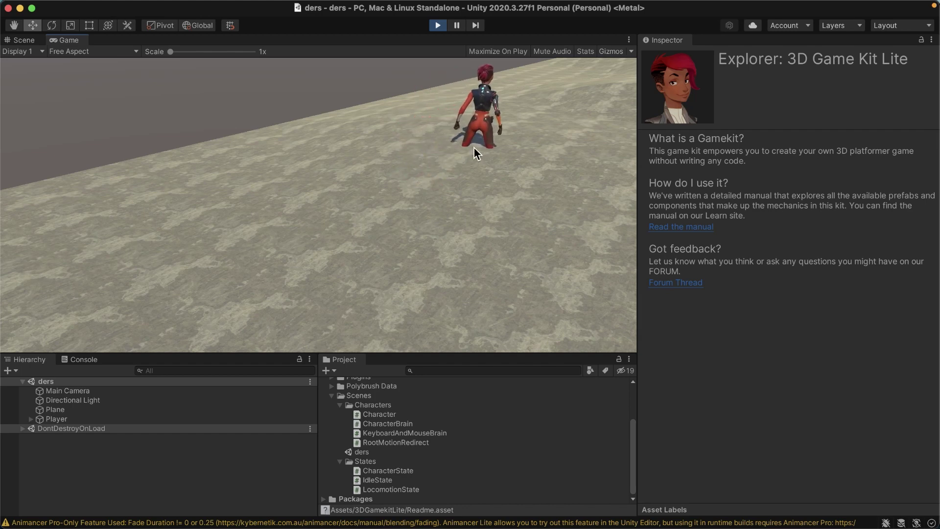
key("w")
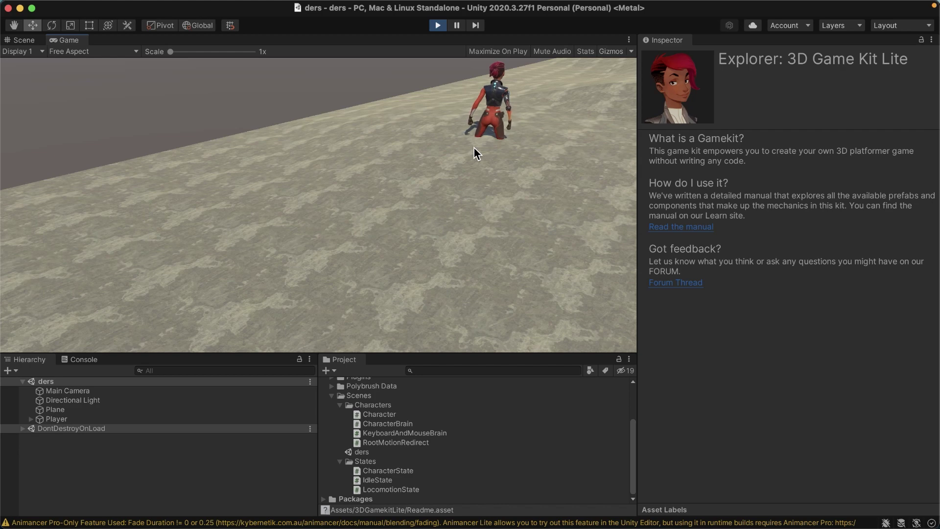
key("w")
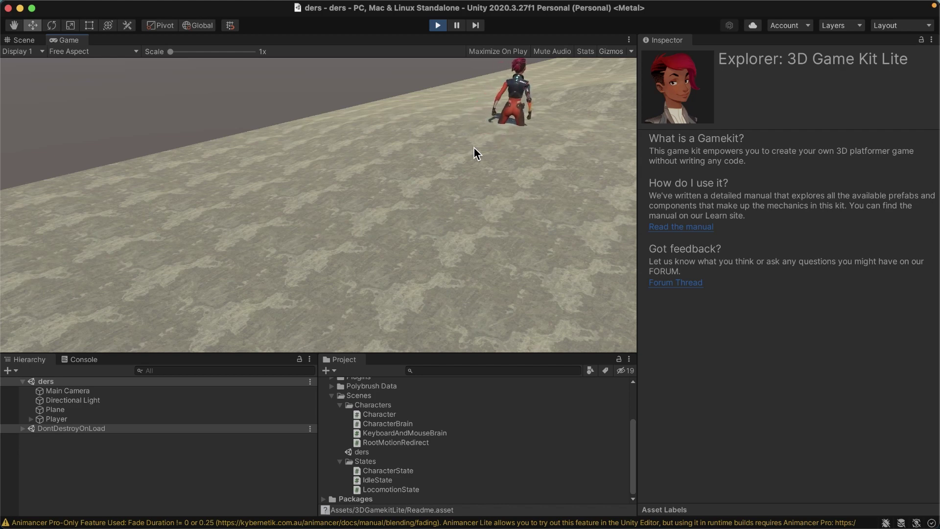
key("d")
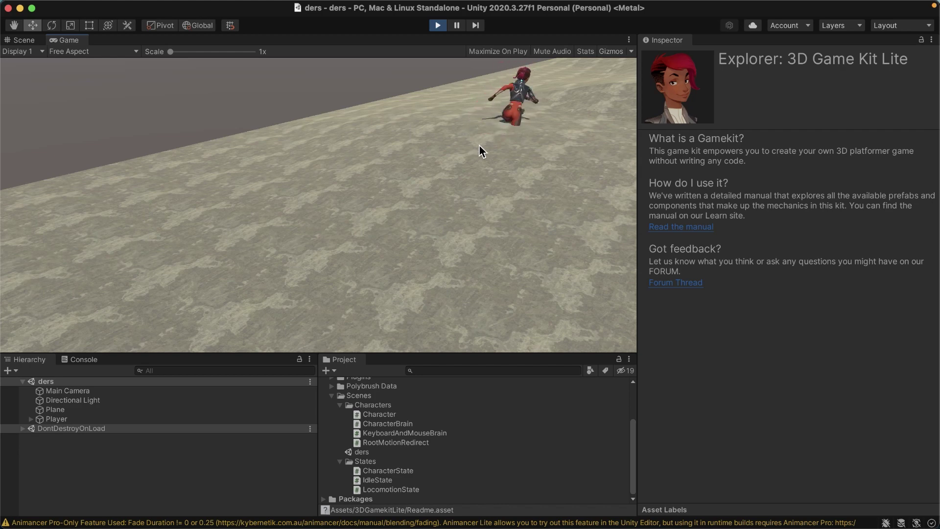
key("w")
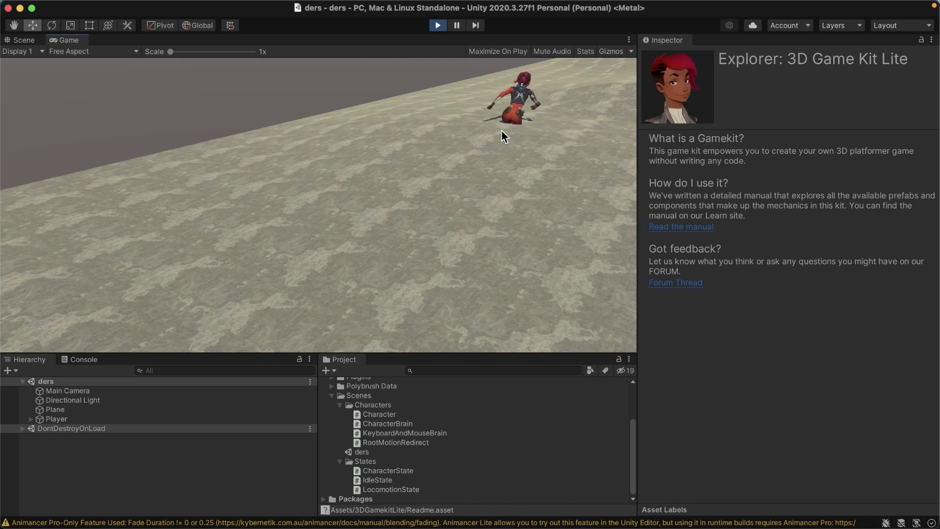
- Stop the game and deactivate the hilly ground Plane
left_click(439, 27)
left_click_drag(382, 208, 300, 210, "alt")
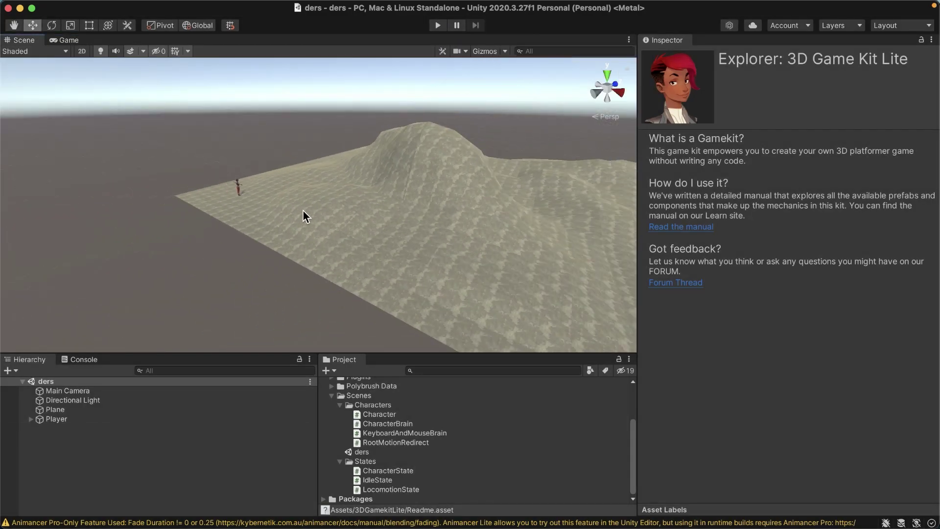
left_click(301, 210)
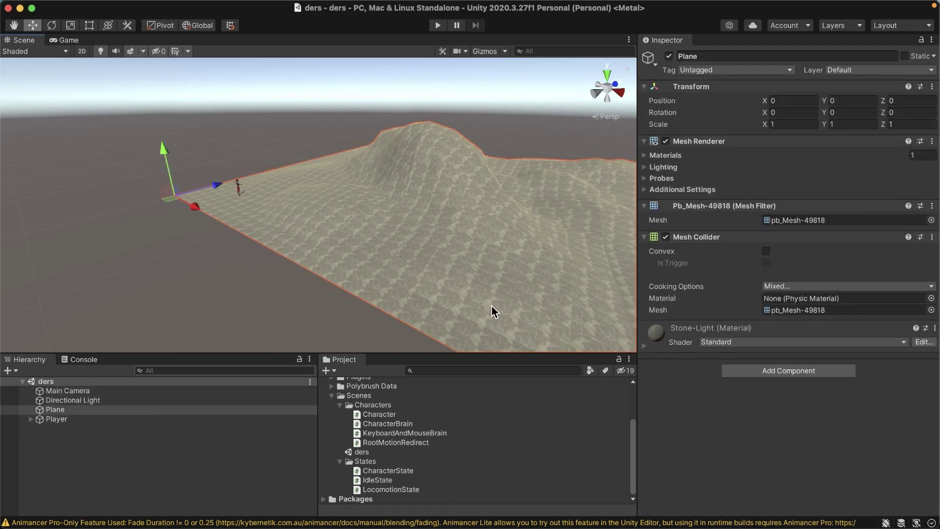
left_click(670, 56)
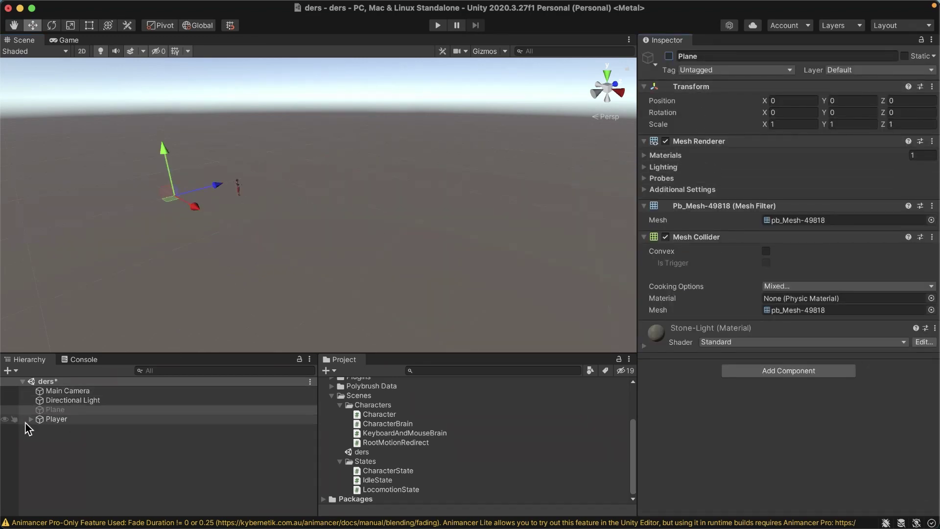
- Create Plane (1) under the character at X 4.2, Z 4.37, scaled to 3.6977
left_click(70, 462)
right_click(68, 458)
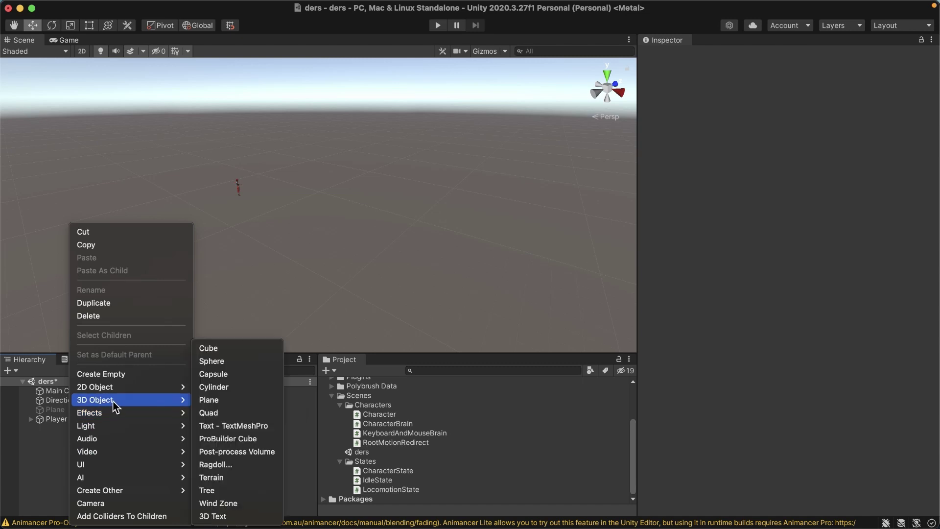
left_click(200, 398)
scroll(160, 190, "up", 5)
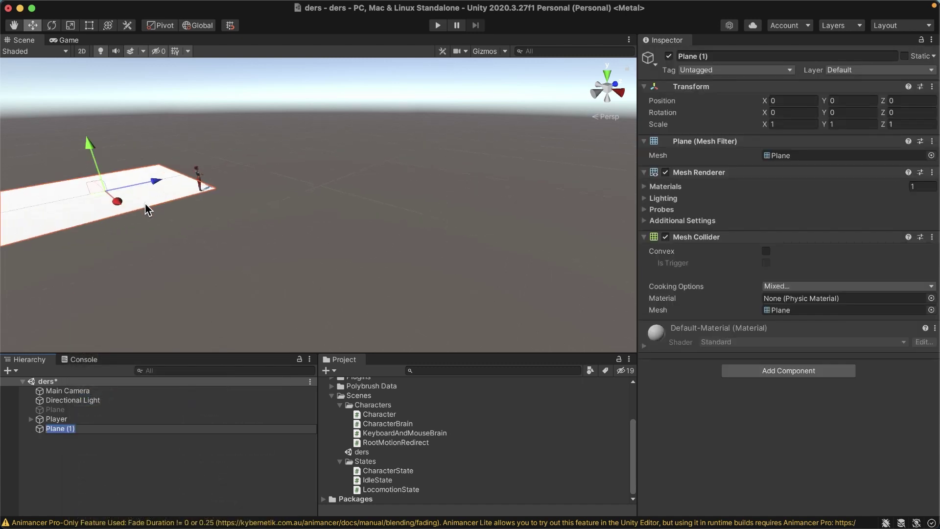
left_click_drag(172, 211, 280, 207)
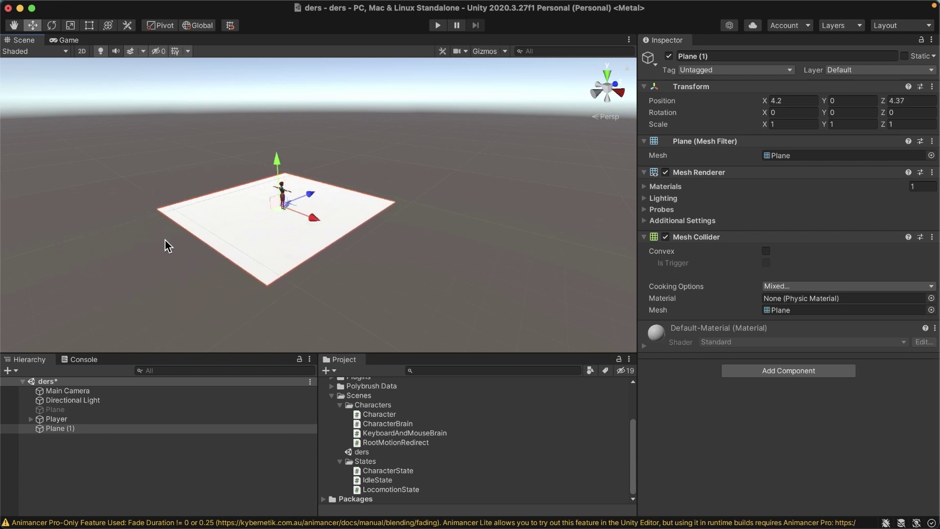
left_click(70, 25)
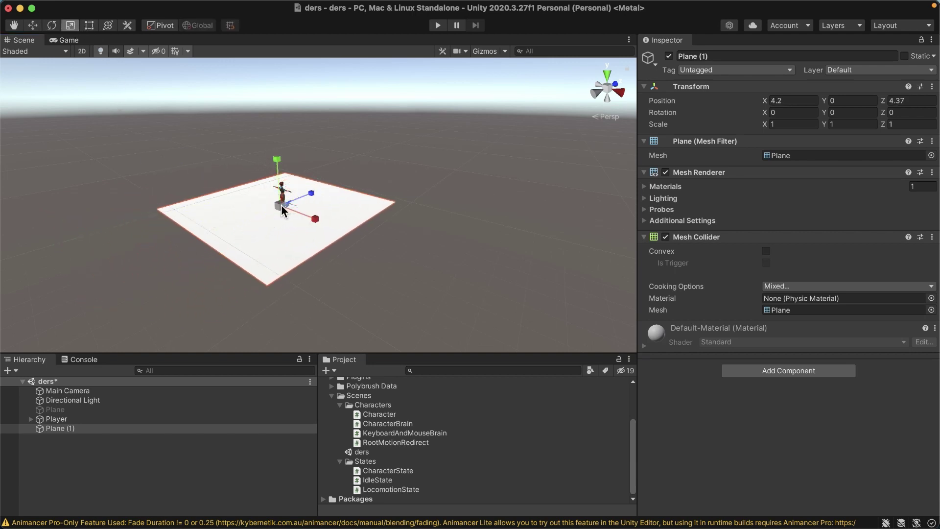
left_click_drag(281, 205, 601, 387)
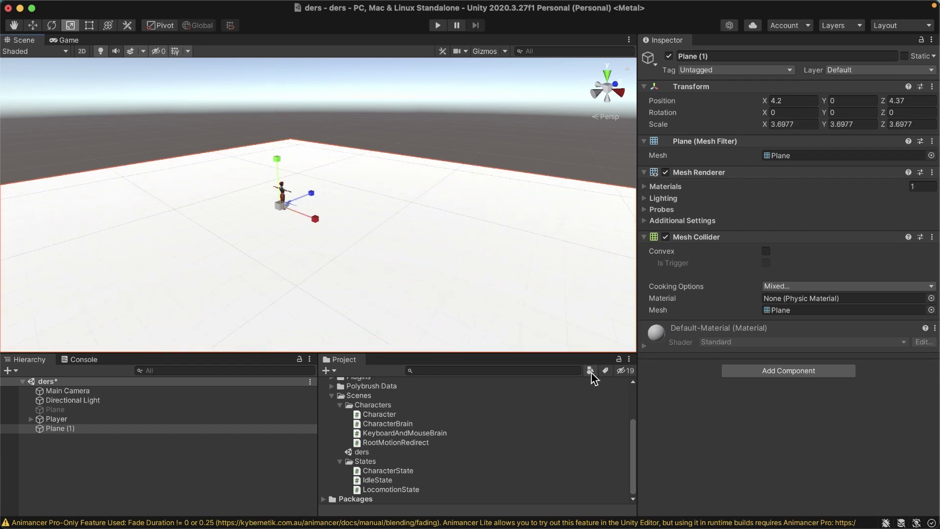
- Filter the Project to materials and apply Stone-Light to Plane (1)
left_click(592, 371)
left_click(618, 261)
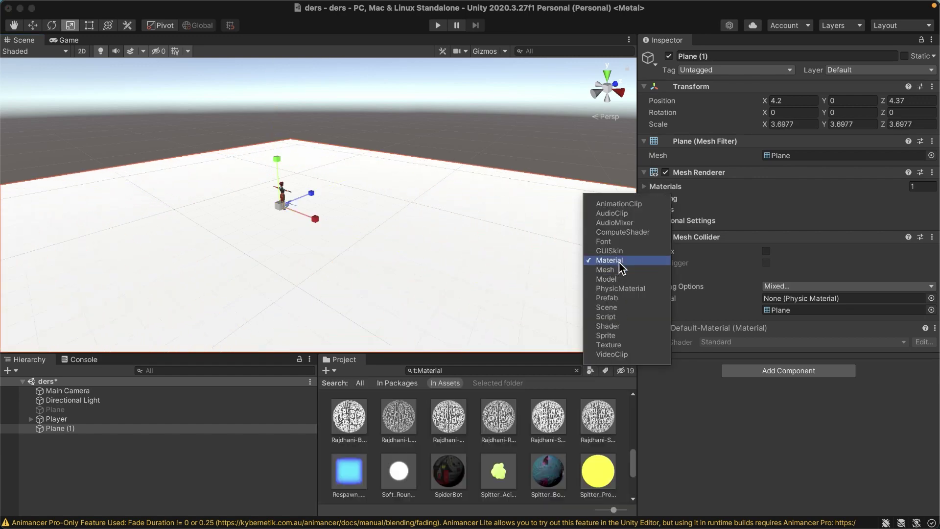
scroll(479, 424, "down", 3)
left_click_drag(398, 471, 414, 299)
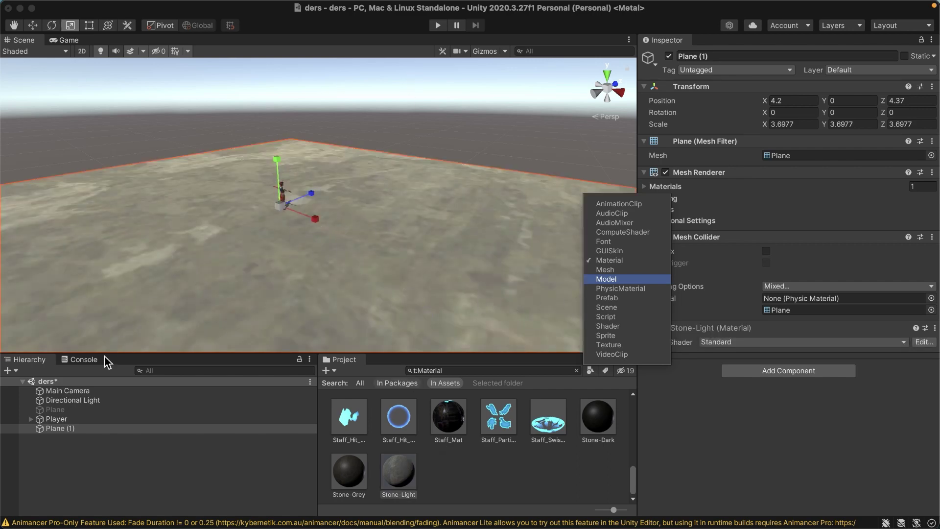
- Reset the Main Camera's Transform so position and rotation are 0, 0, 0
left_click(71, 448)
left_click(68, 390)
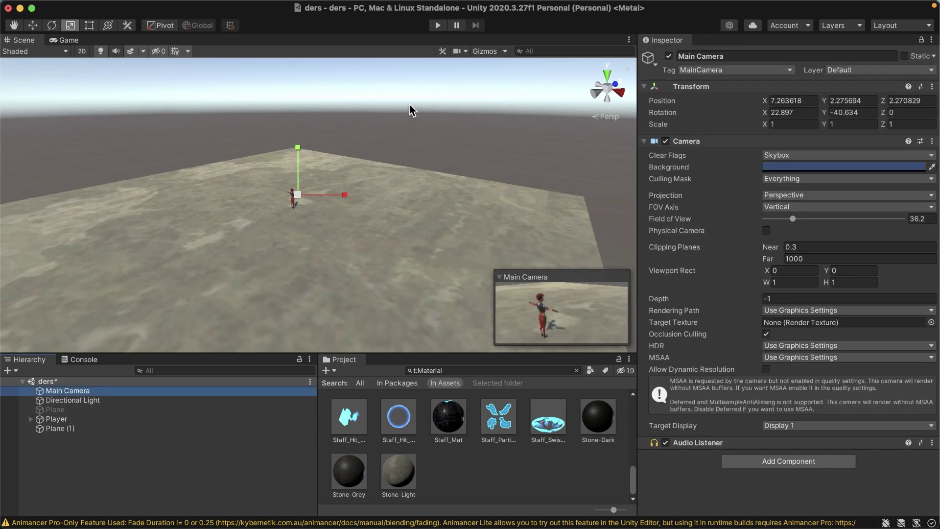
left_click_drag(361, 199, 563, 328, "alt")
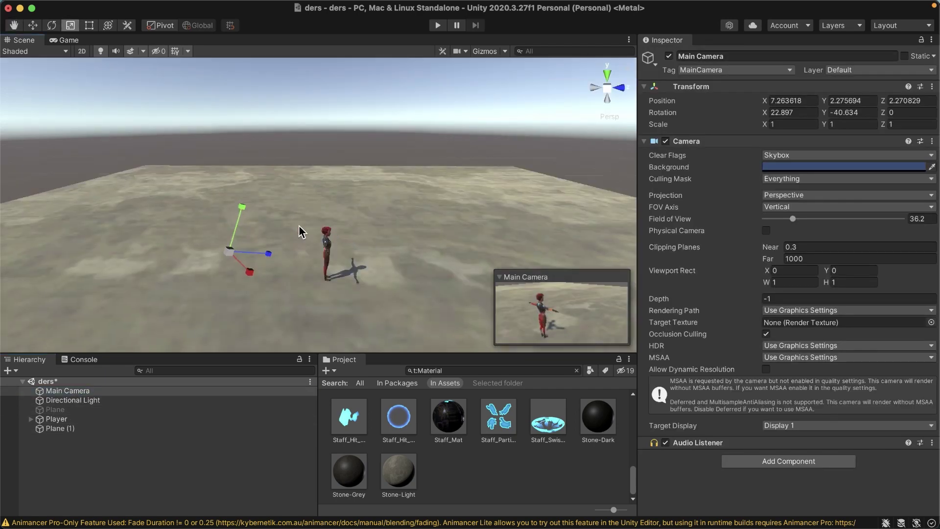
mouse_move(325, 226)
left_mouse_down("alt")
mouse_move(275, 253)
mouse_move(300, 262)
left_mouse_up("alt")
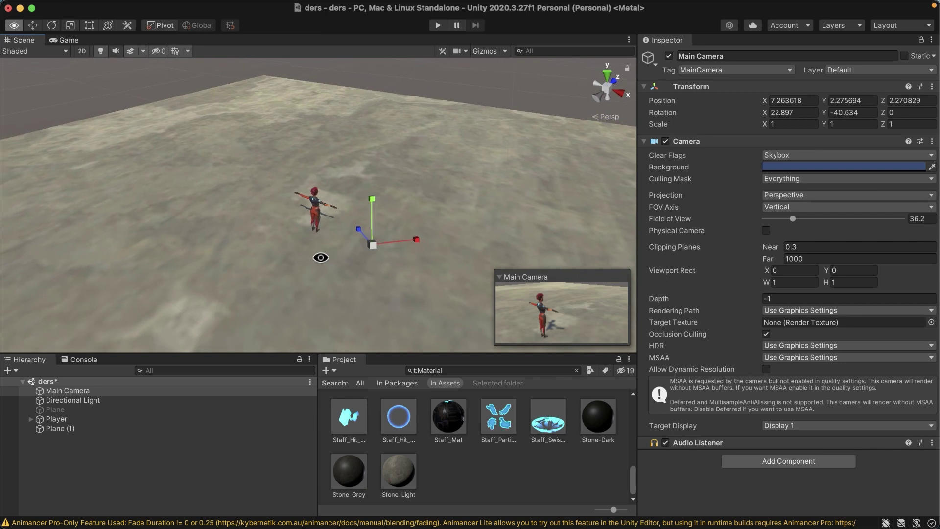
left_click(932, 86)
left_click(877, 100)
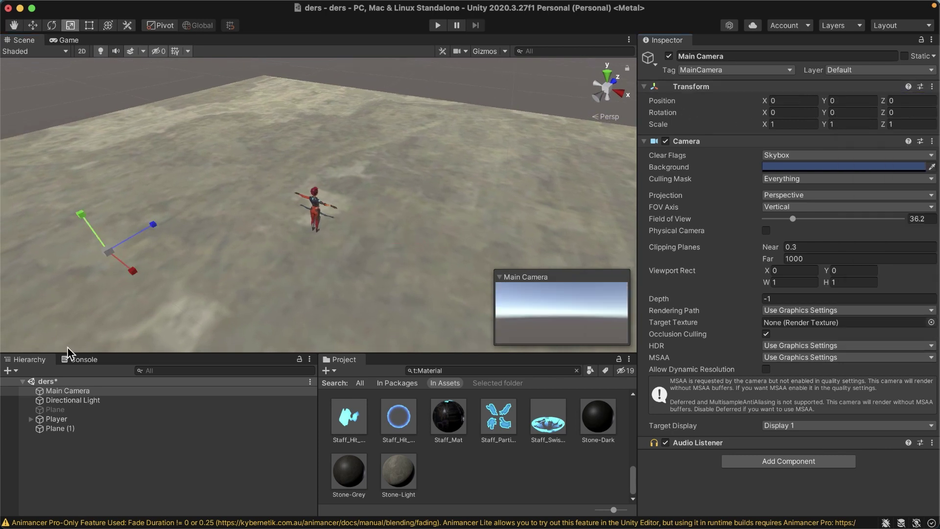
- Make Main Camera a child of Player and reset it to the Player's origin
left_click_drag(68, 392, 63, 421)
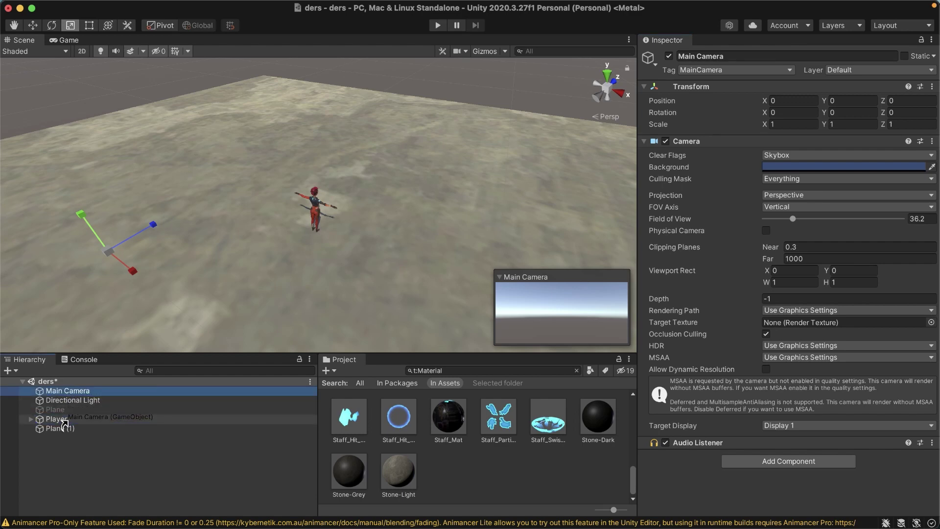
left_click_drag(64, 420, 58, 419)
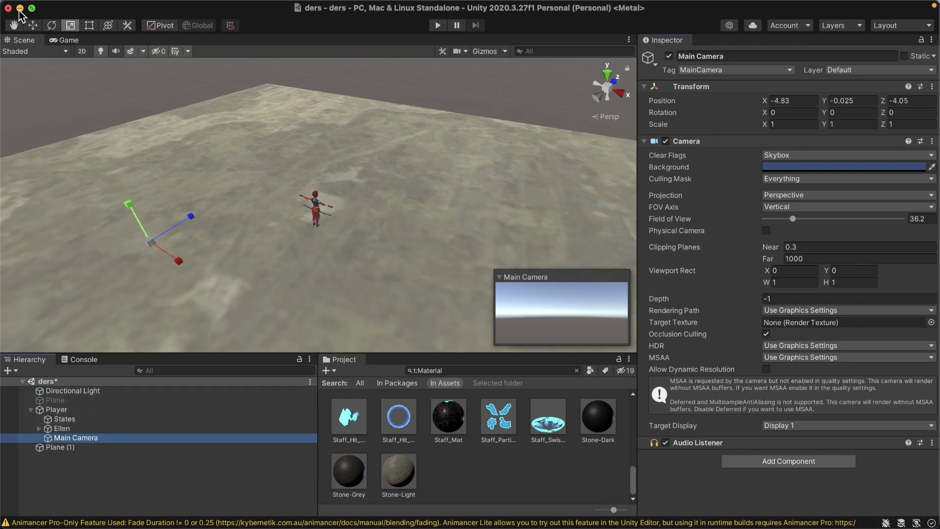
left_click_drag(363, 227, 252, 175, "alt")
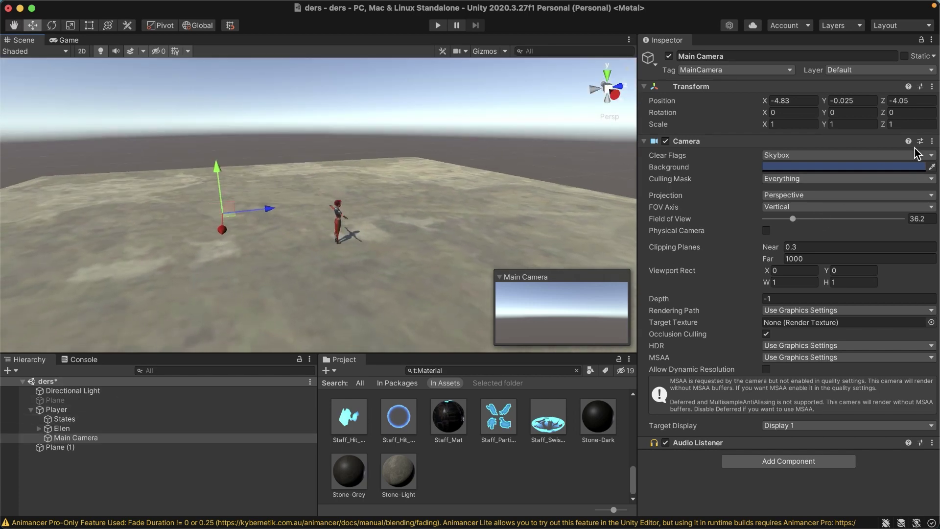
left_click(932, 87)
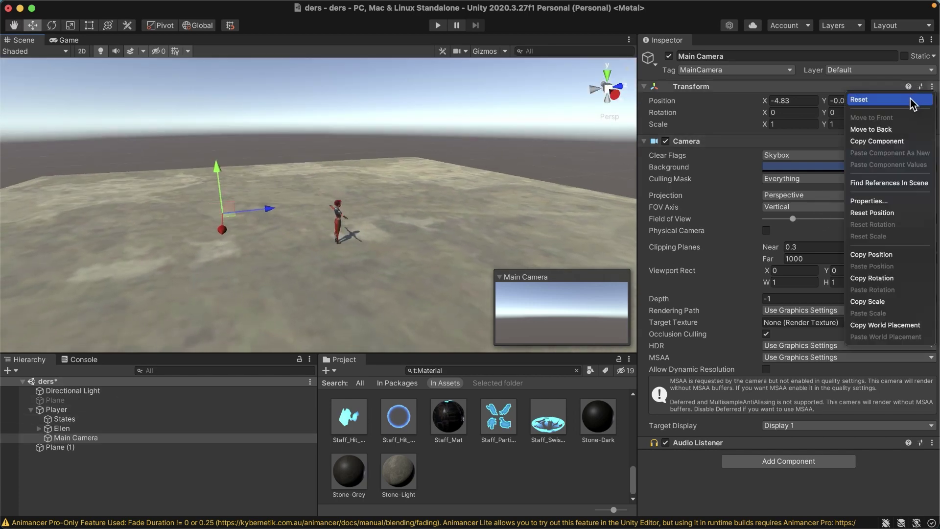
left_click(914, 100)
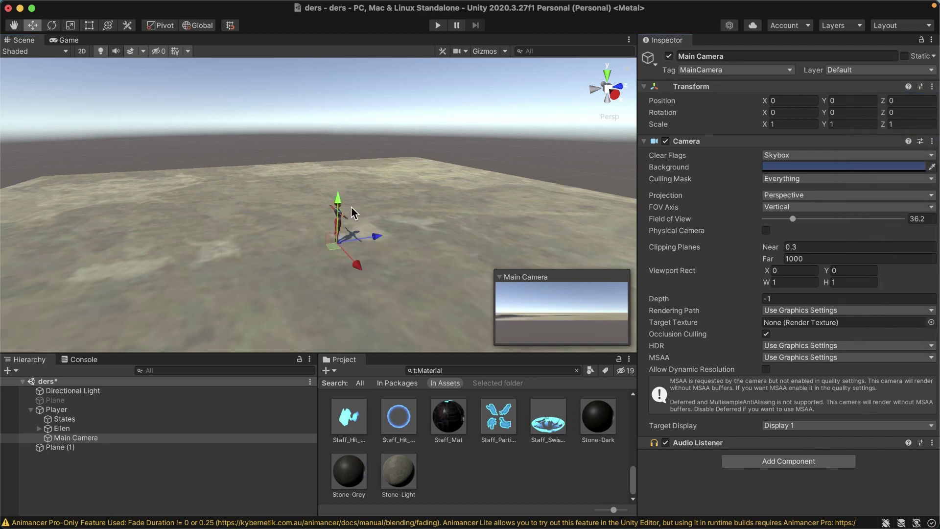
- Place the camera at Y 2.39, Z -2.03, tilt 29.49°, field of view 73.8, then play
left_click_drag(337, 203, 339, 140)
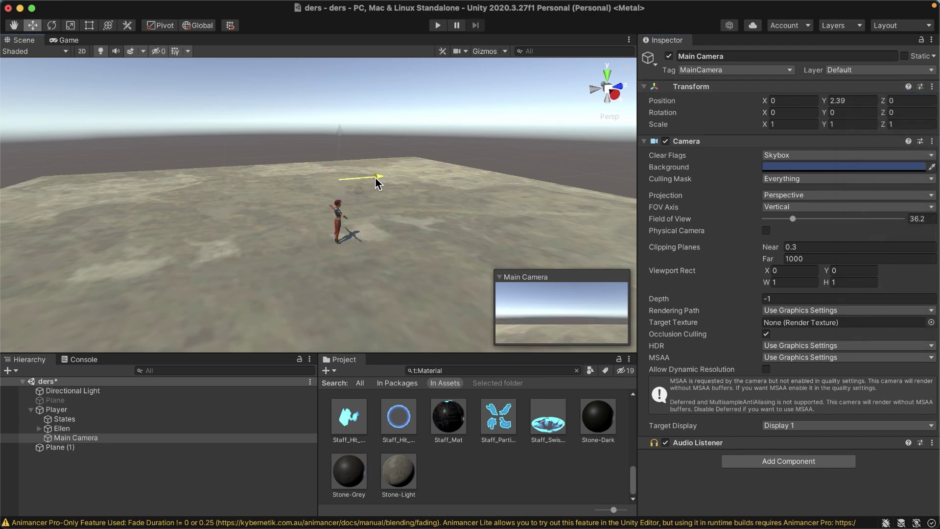
left_click_drag(377, 183, 323, 184)
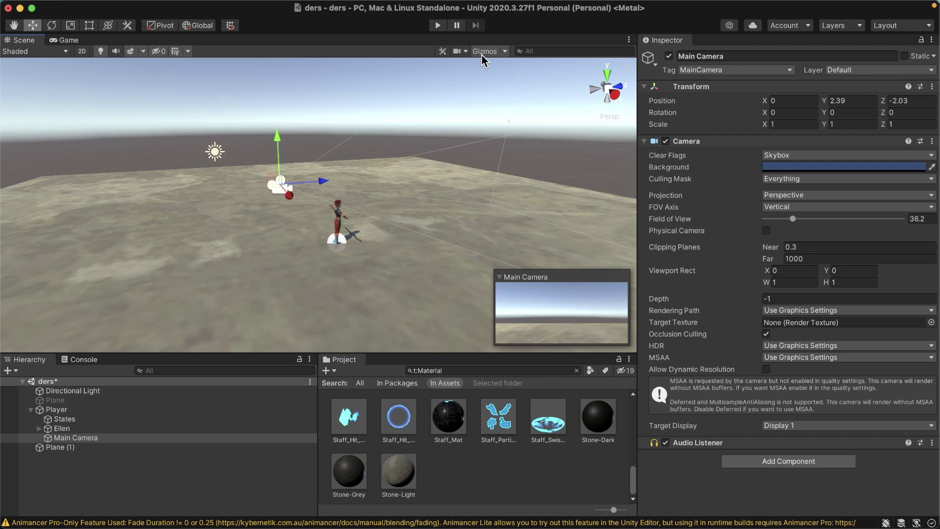
mouse_move(329, 168)
left_mouse_down("alt")
mouse_move(292, 196)
mouse_move(304, 212)
left_mouse_up("alt")
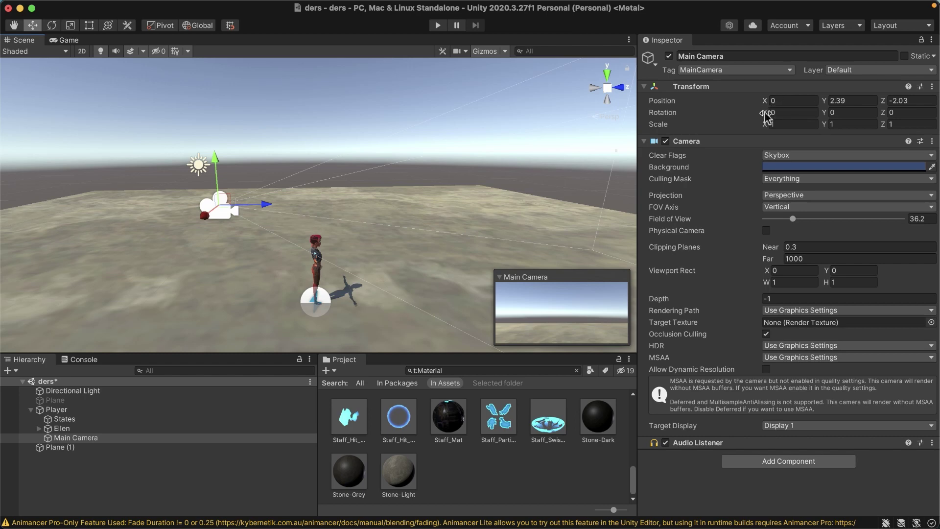
left_click_drag(767, 115, 937, 214)
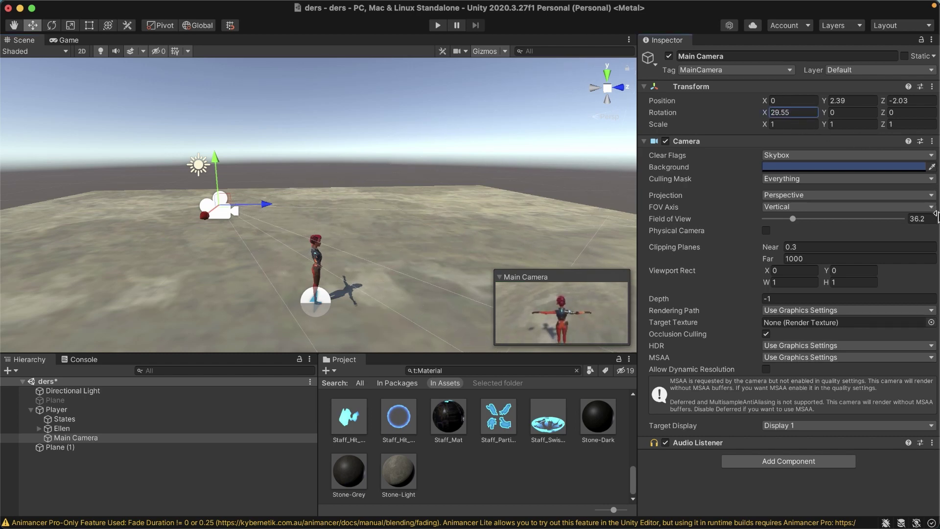
left_click_drag(794, 220, 823, 220)
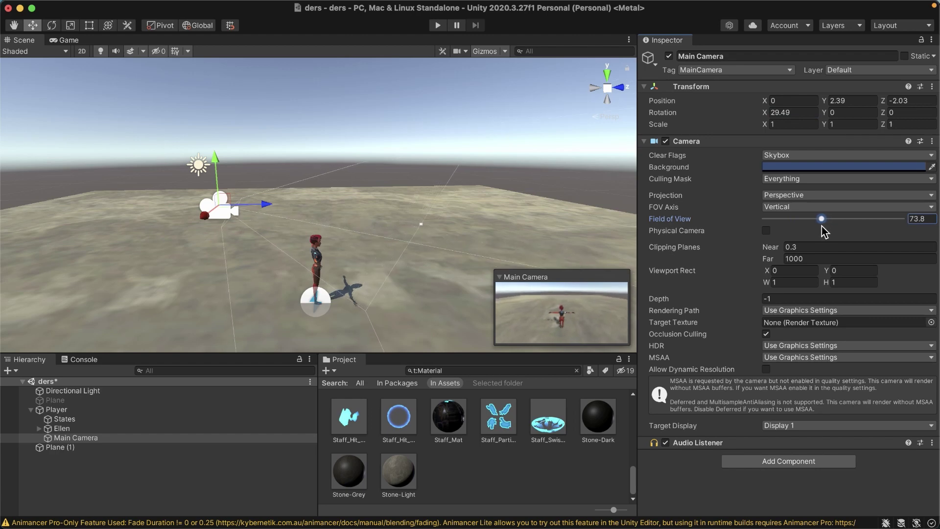
left_click(437, 26)
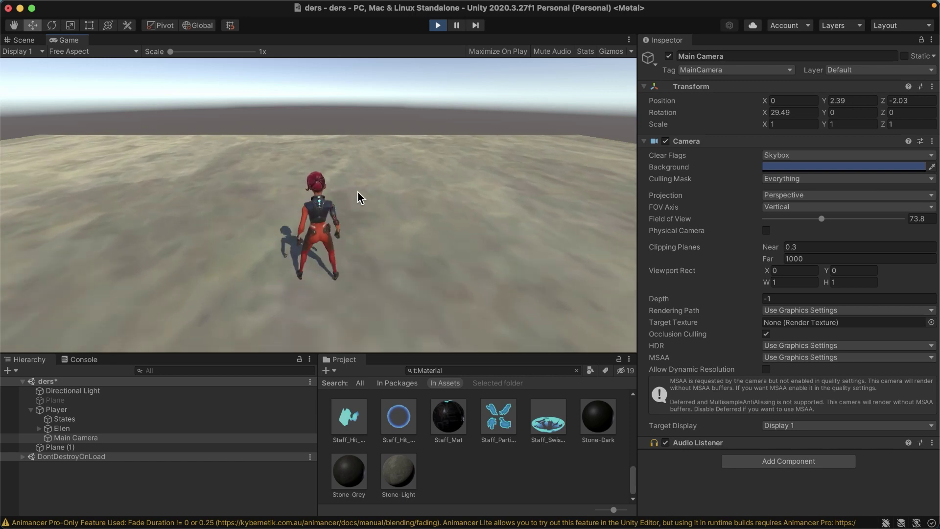
- Exit Play mode, keeping the Main Camera's child-of-Player settings
left_click(439, 29)
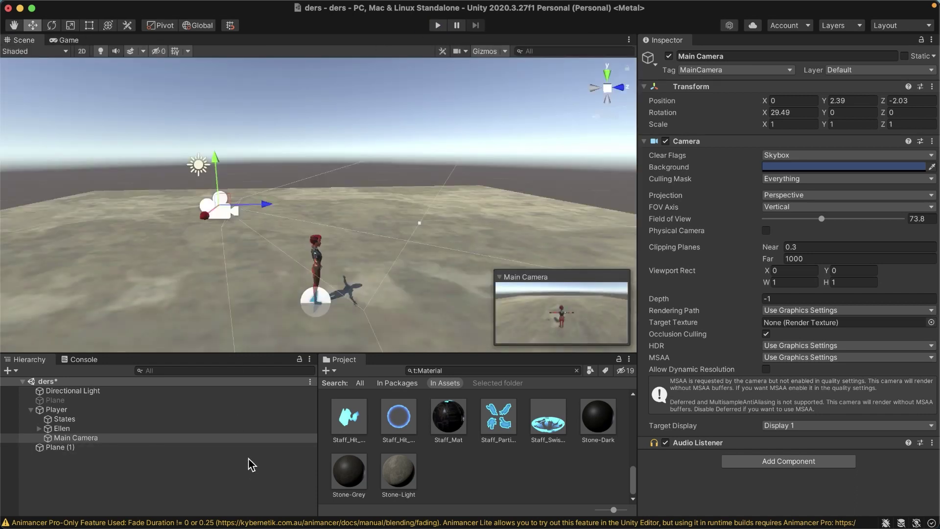
- Select Player and frame it up close in the Scene view
middle_click_drag(336, 241, 338, 186)
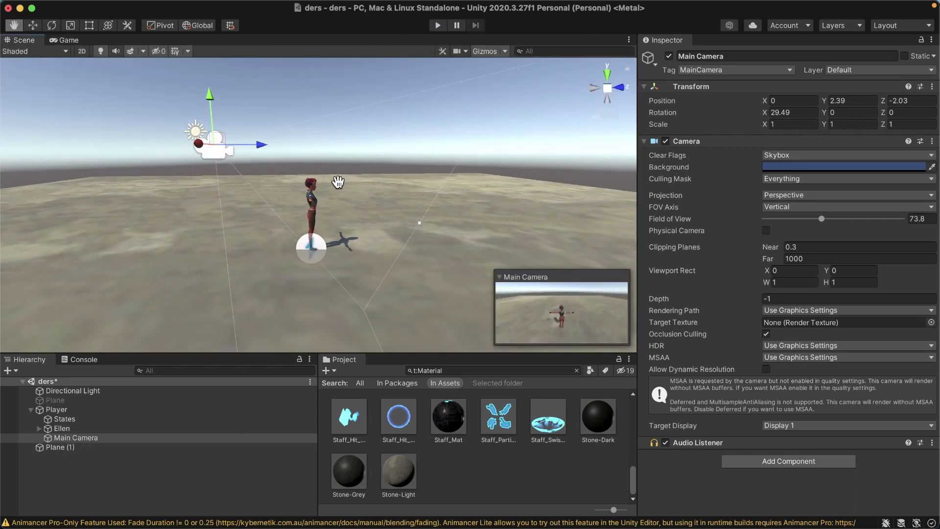
left_click(74, 411)
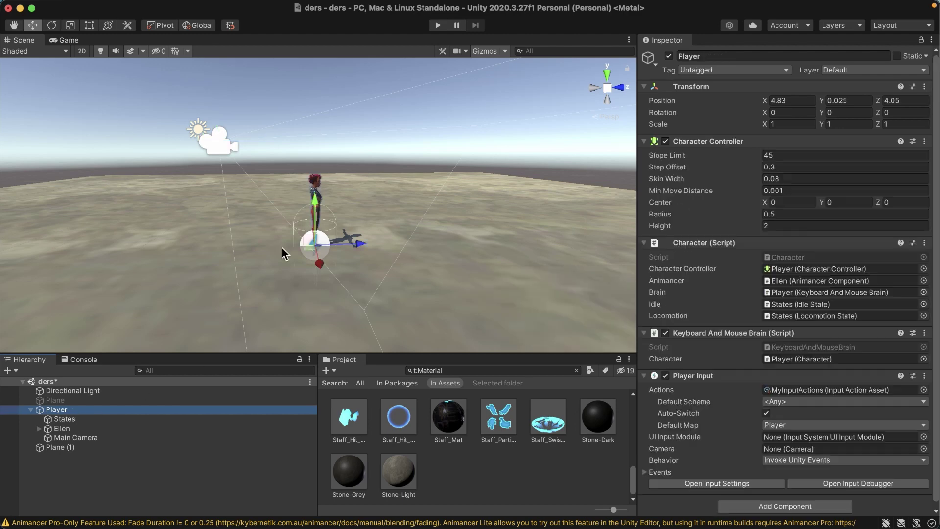
key("f")
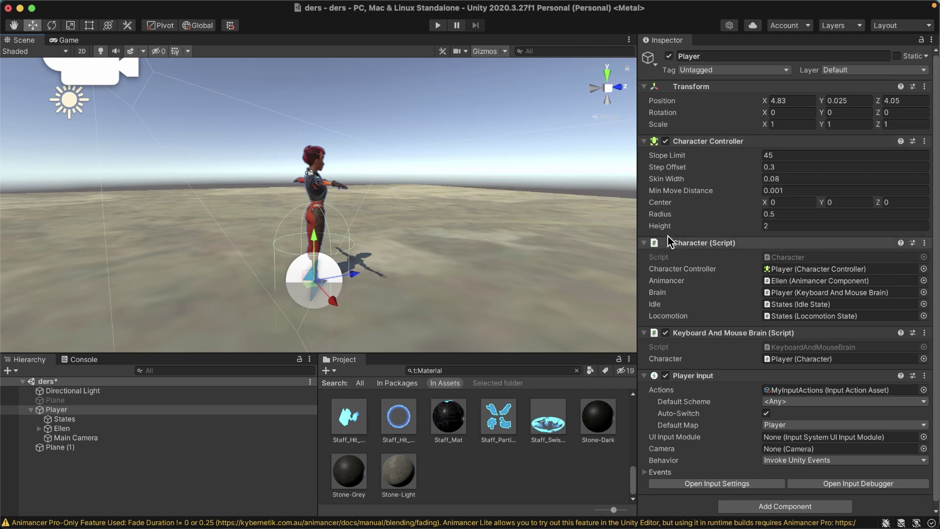
middle_click_drag(347, 231, 369, 222)
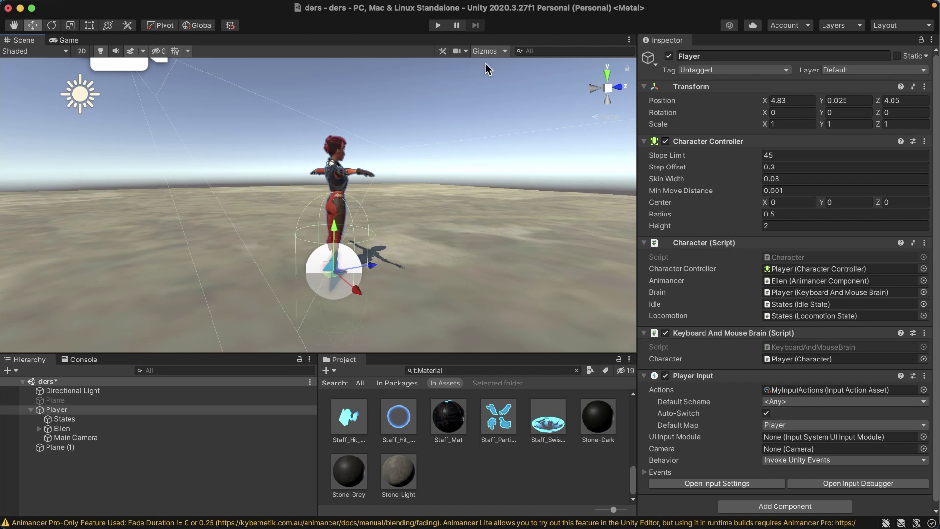
- Turn the Gizmos 3D Icons size down to minimum
left_click(504, 51)
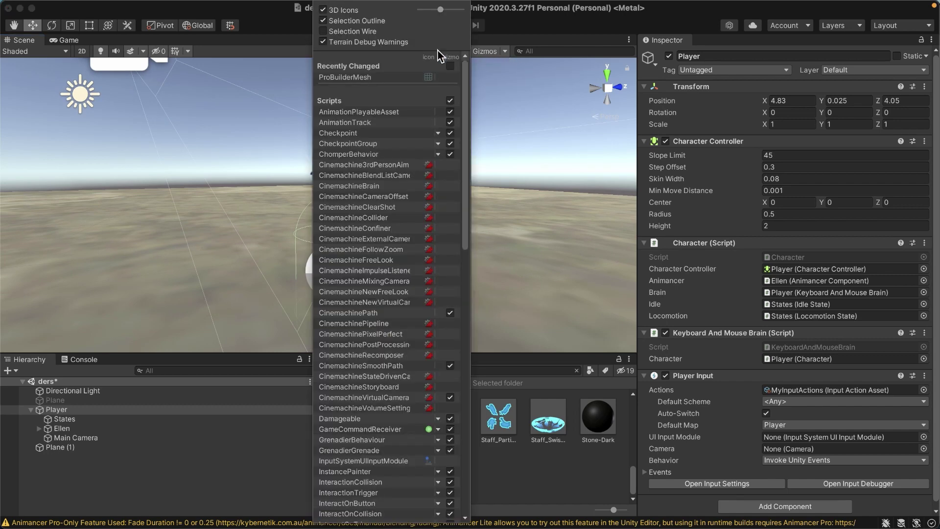
left_click_drag(440, 11, 431, 10)
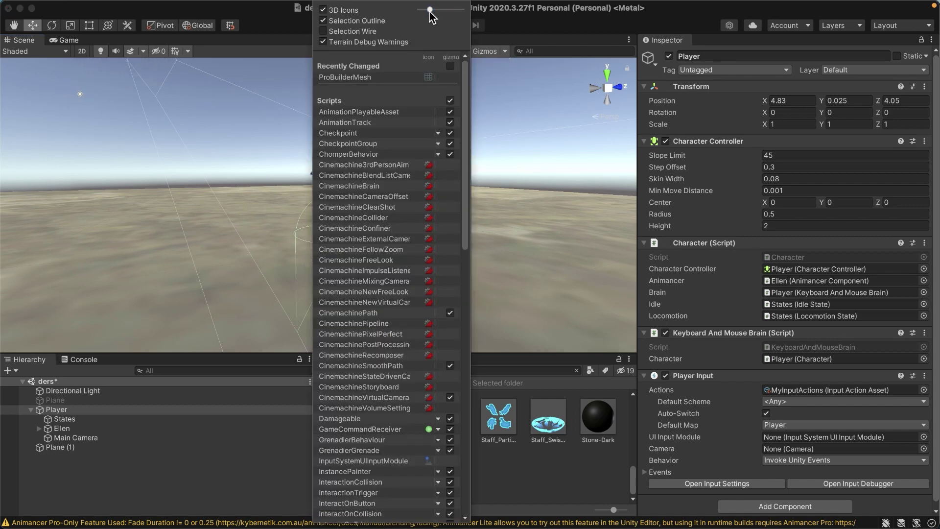
left_click(74, 412)
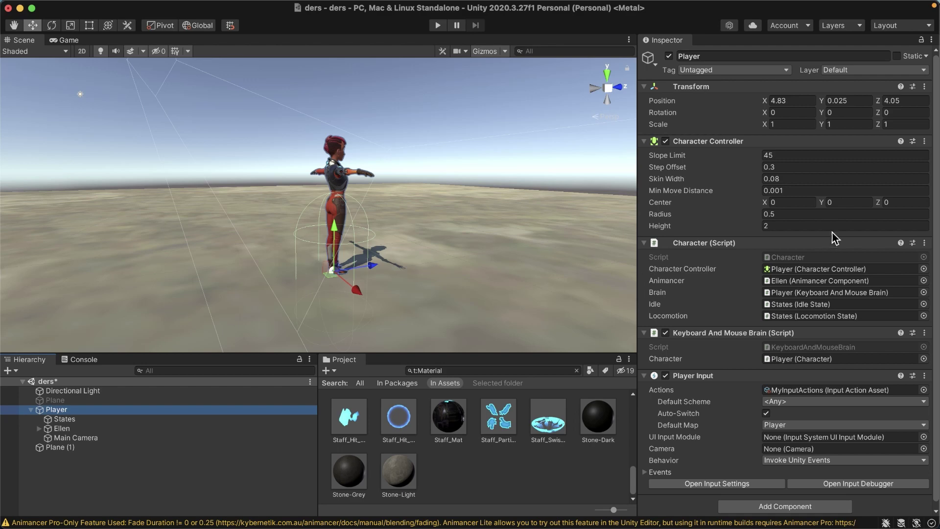
- Set the Character Controller Height to 1.8 and Center Y to 0.9
left_click(797, 226)
type("1.")
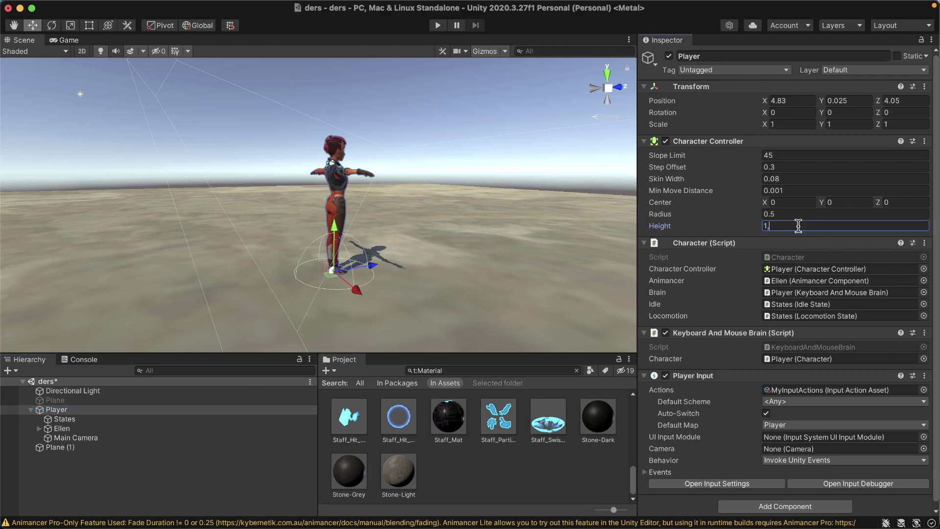
type(",8")
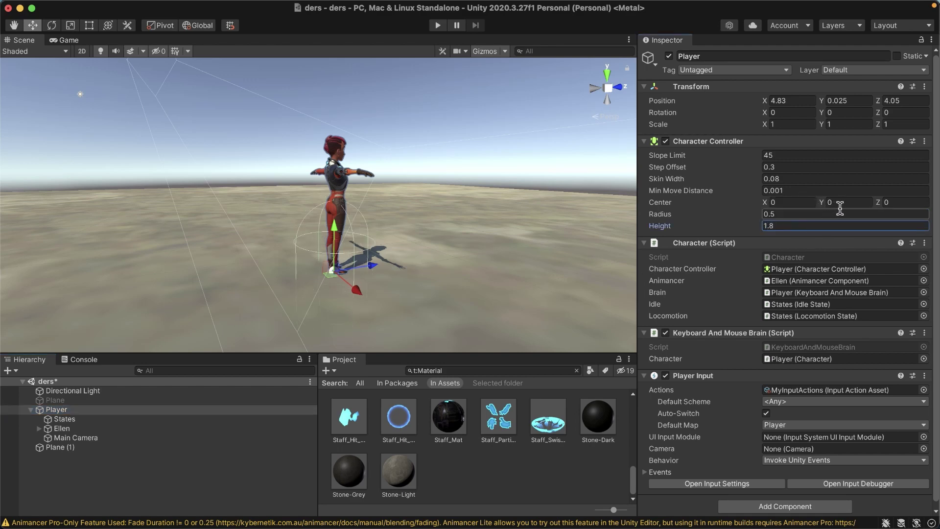
left_click(845, 205)
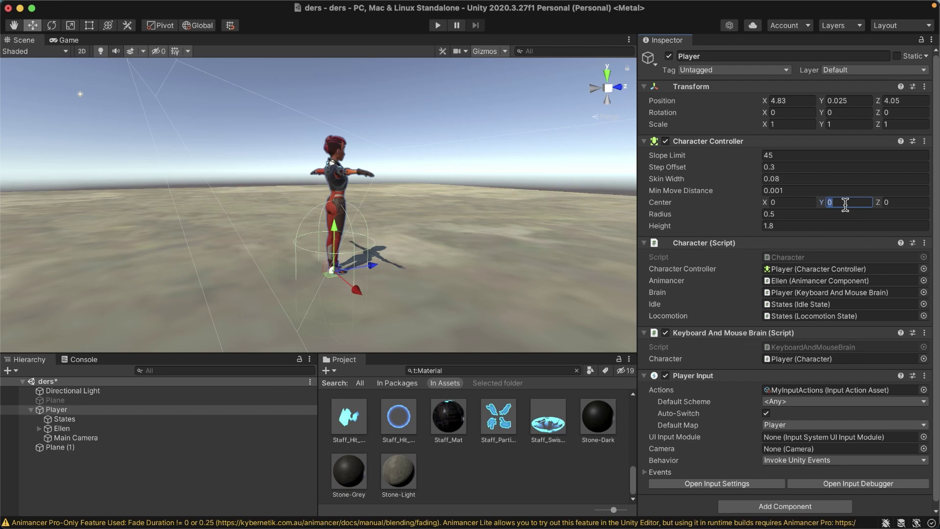
type(",9")
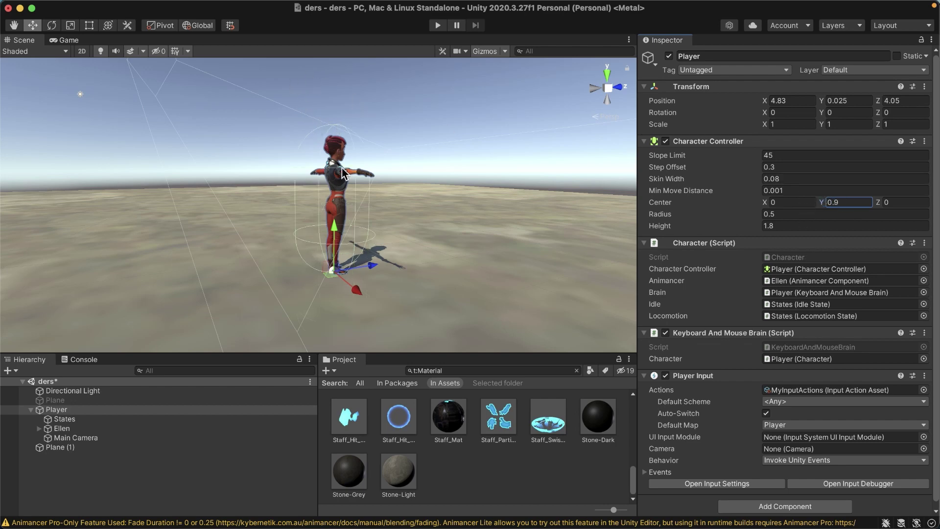
- Switch to Wireframe and set Radius 0.4, Skin Width 0.001, Min Move Distance 0.01
left_click(30, 52)
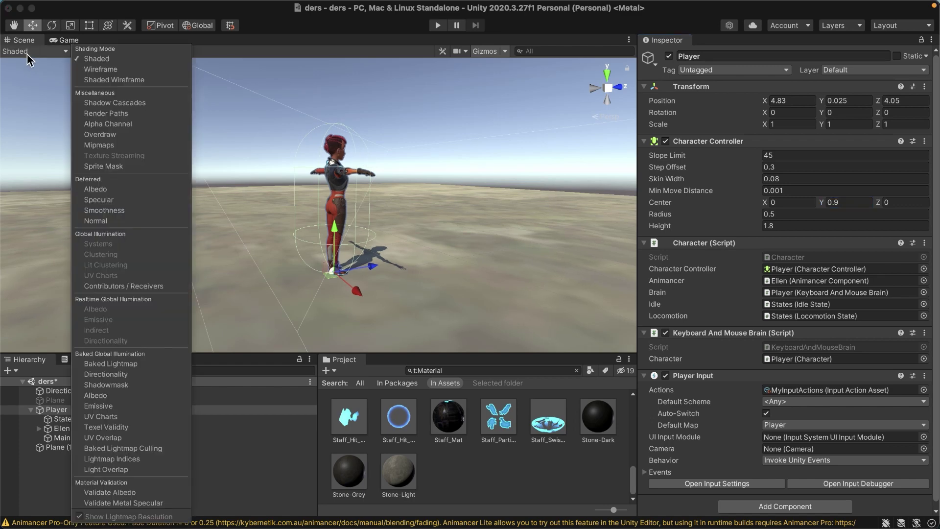
left_click(97, 71)
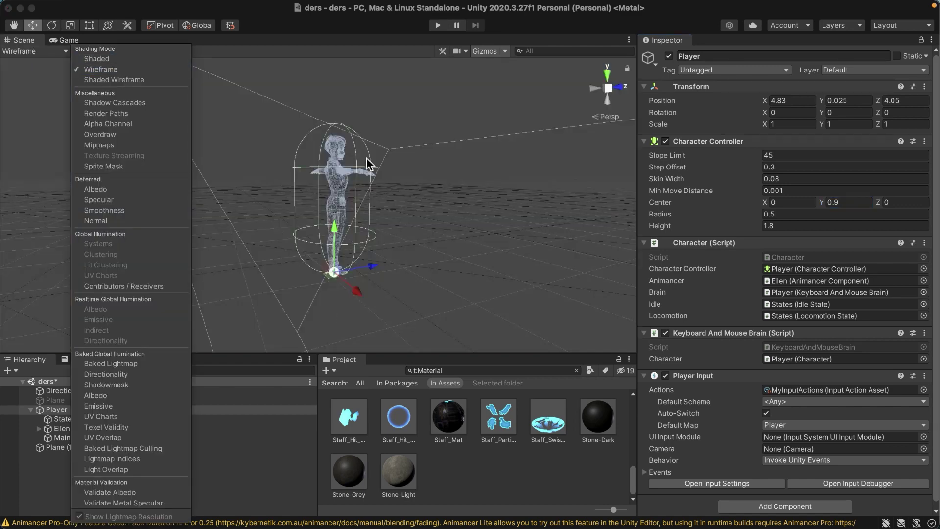
left_click(797, 216)
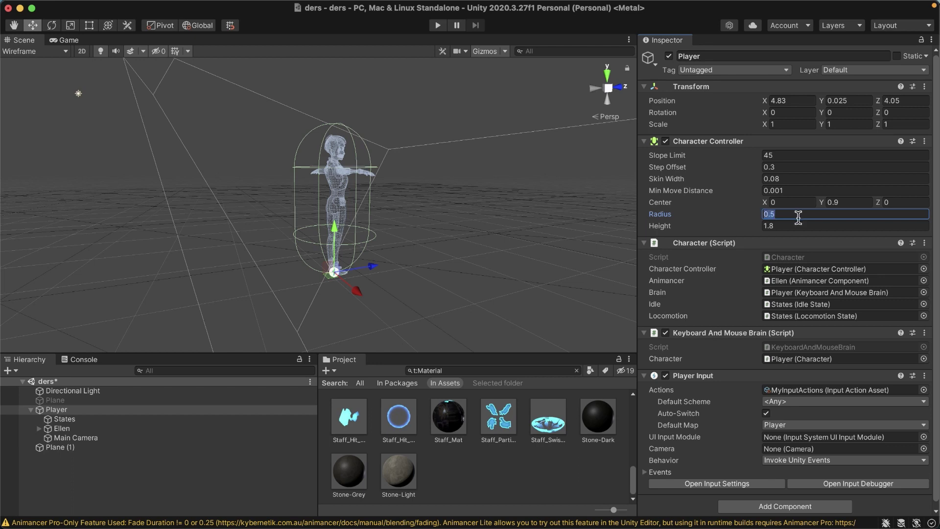
type(".4")
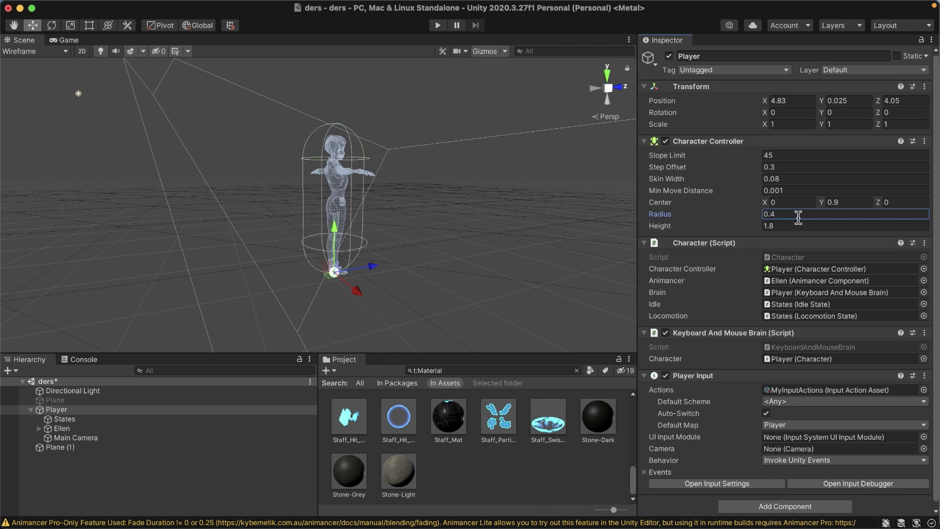
left_click(795, 179)
type("0.001")
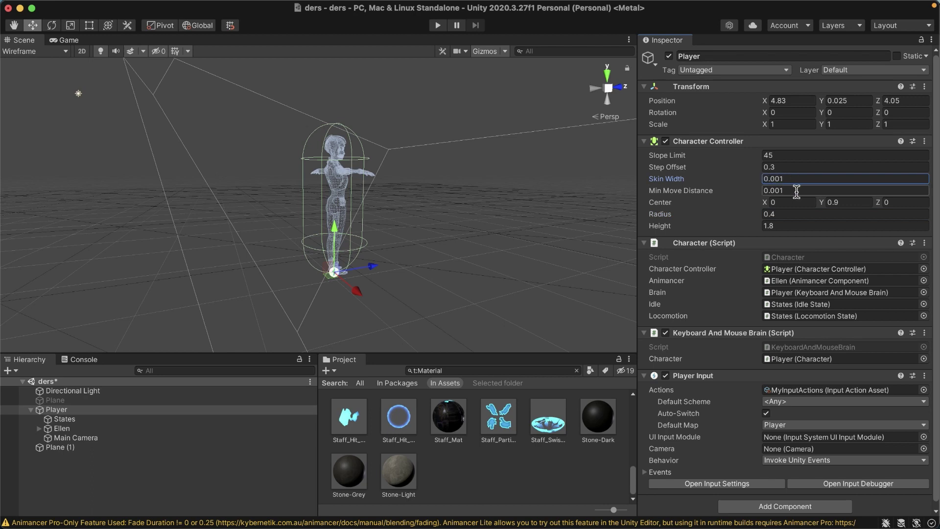
left_click(798, 191)
type("0.01")
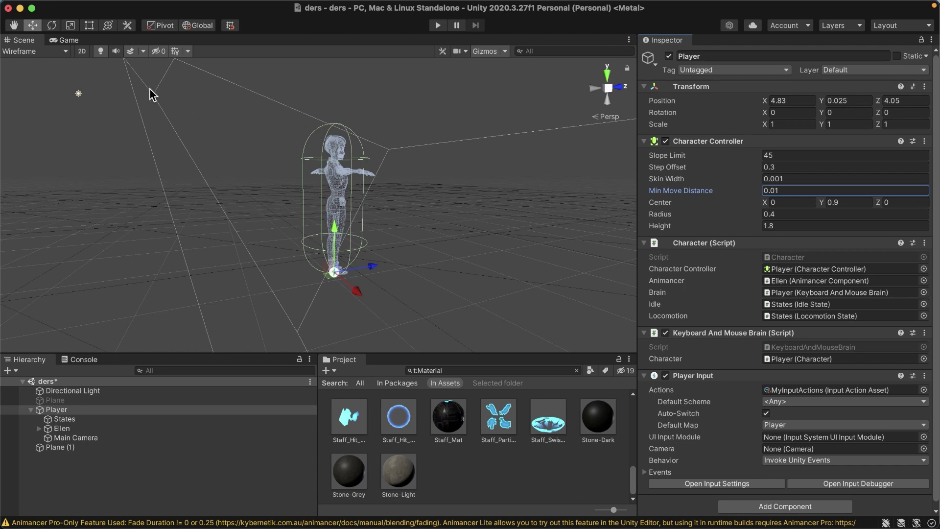
left_click(67, 52)
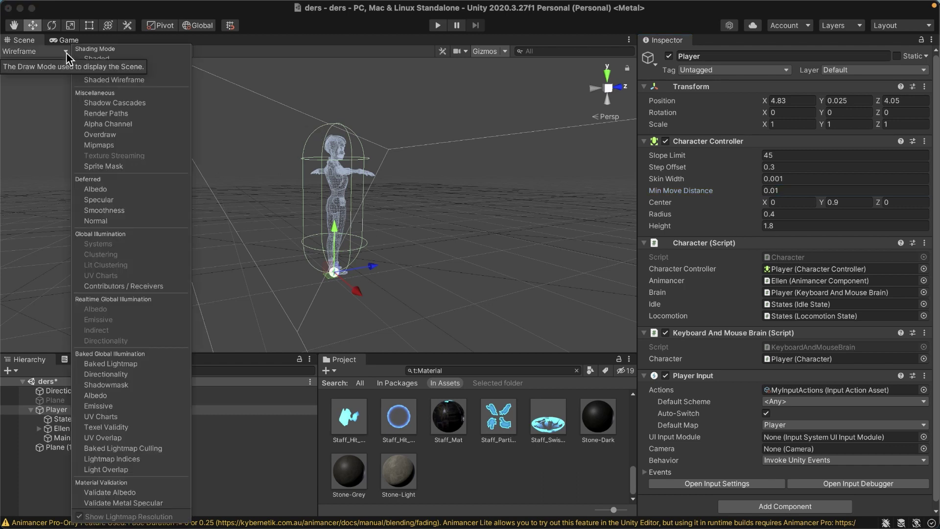
- Return the scene to Shaded and put Plane (1) on the Collider layer
left_click(97, 59)
middle_click_drag(421, 248, 387, 247)
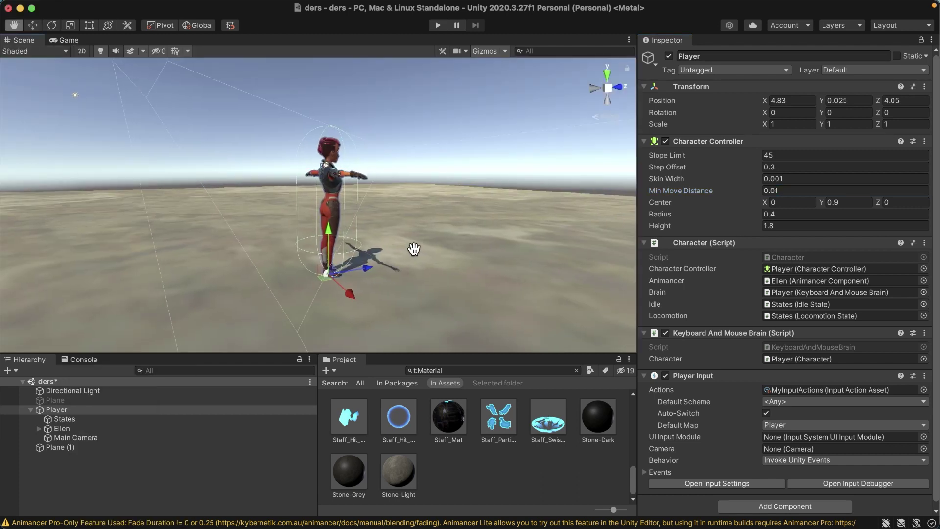
left_click(441, 260)
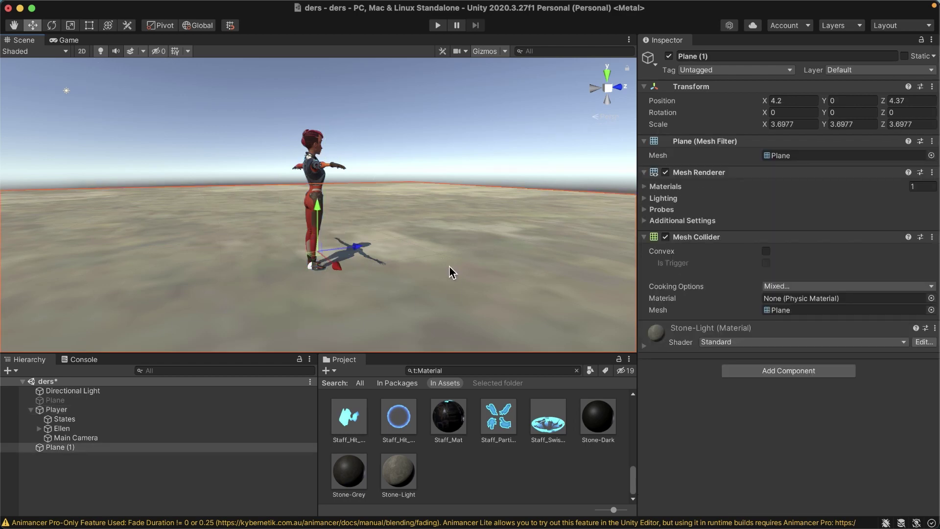
scroll(449, 268, "down", 2)
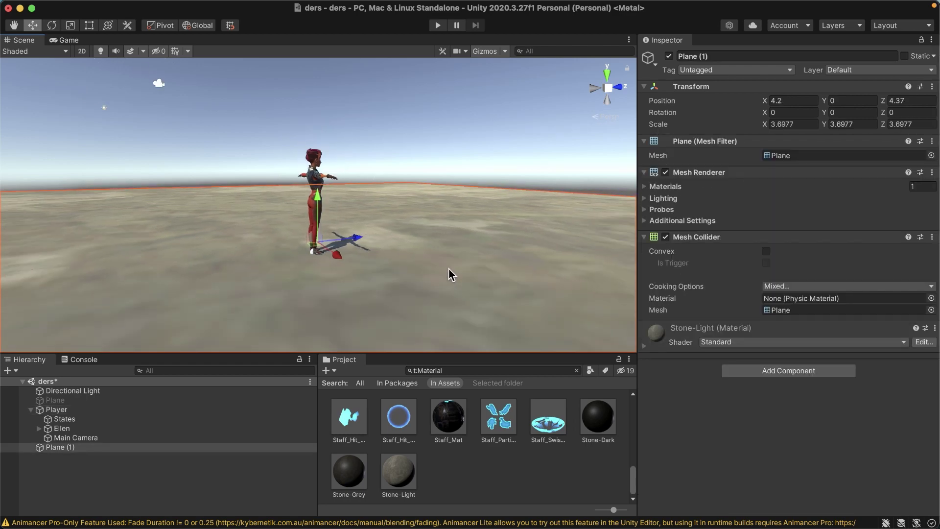
left_click(857, 70)
left_click(874, 342)
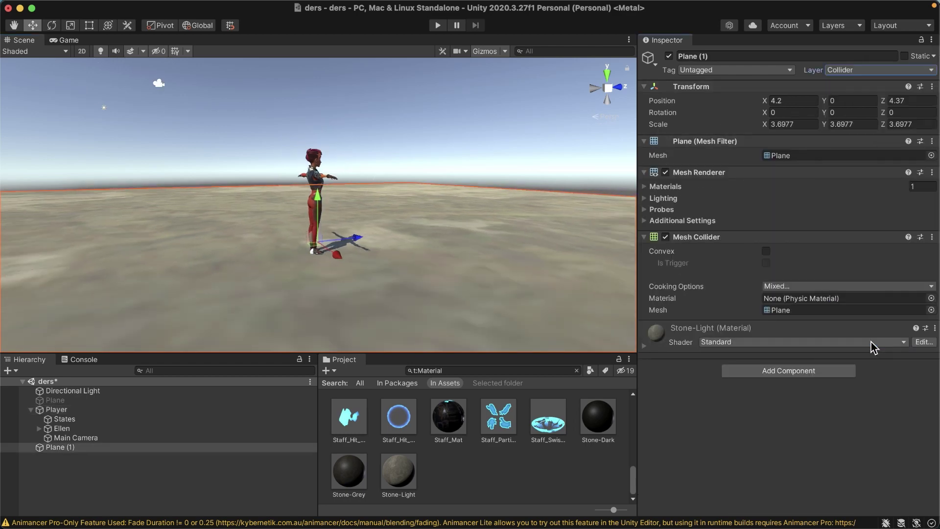
- Review the Physics collision matrix in Project Settings, then close the window
mouse_move(513, 4)
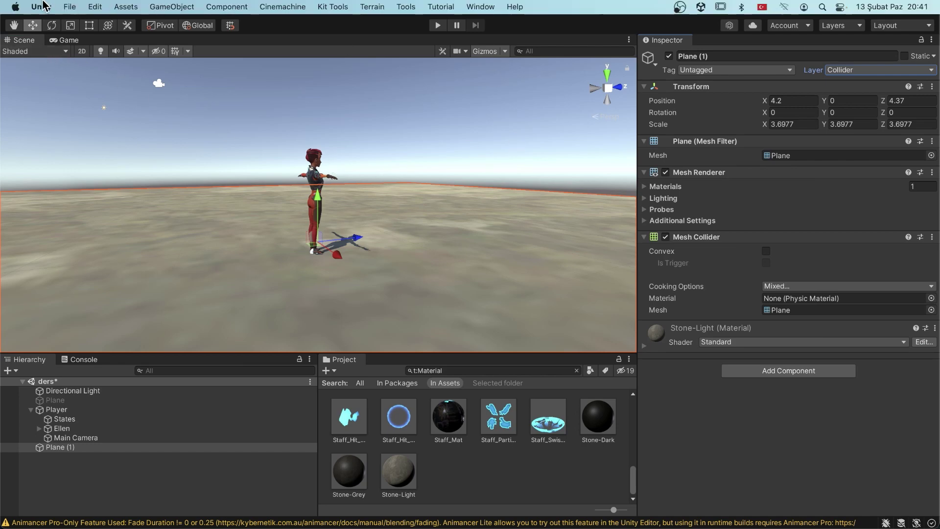
left_click(87, 10)
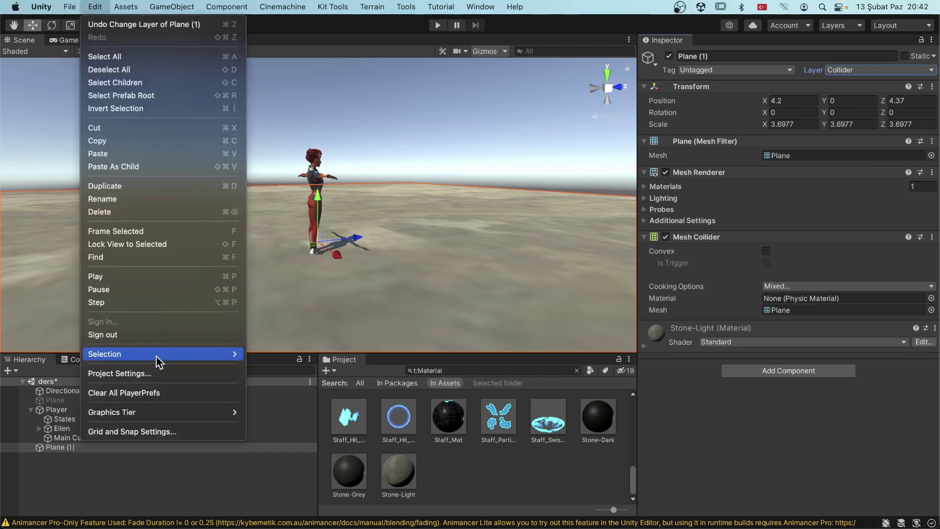
left_click(142, 373)
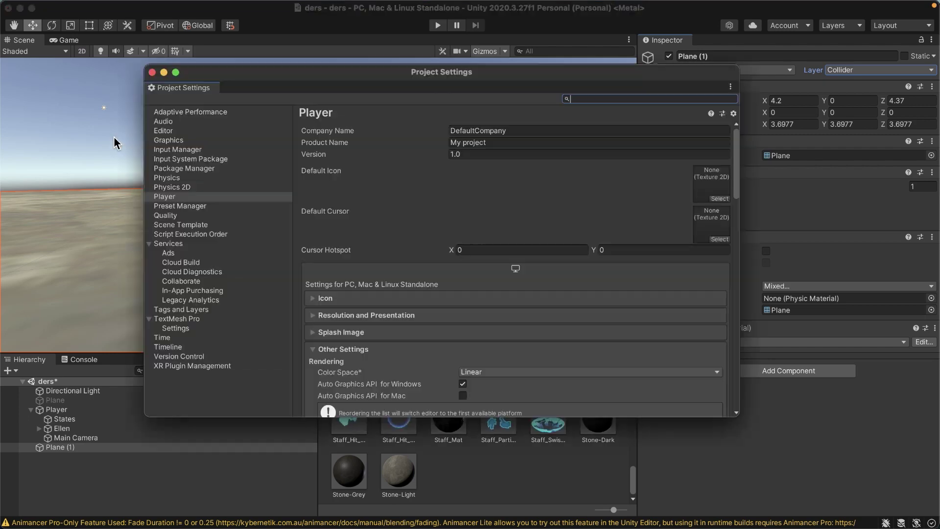
left_click(180, 179)
scroll(469, 273, "down", 2)
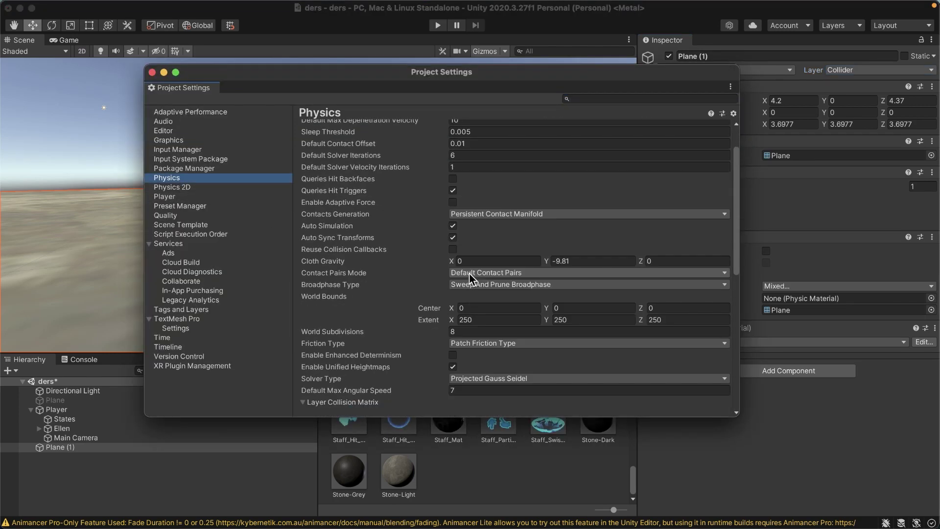
scroll(441, 211, "down", 6)
scroll(397, 225, "down", 2)
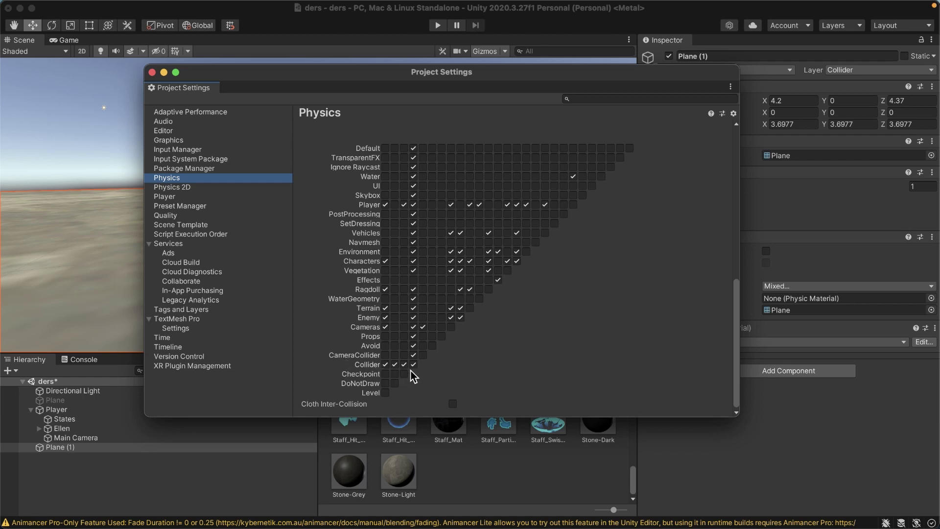
scroll(397, 200, "up", 3)
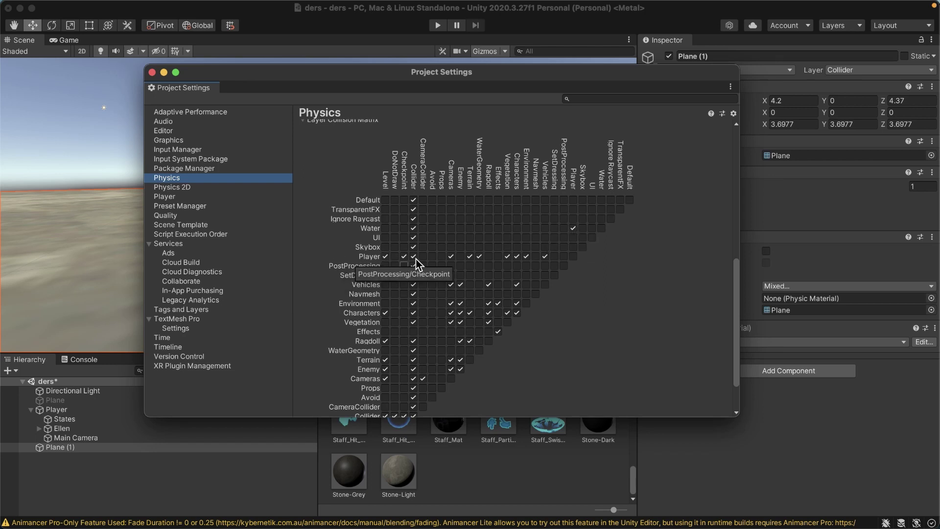
left_click(152, 73)
- Tilt Plane (1) to -12.9° on rotation X and enter Play mode
scroll(343, 226, "down", 3)
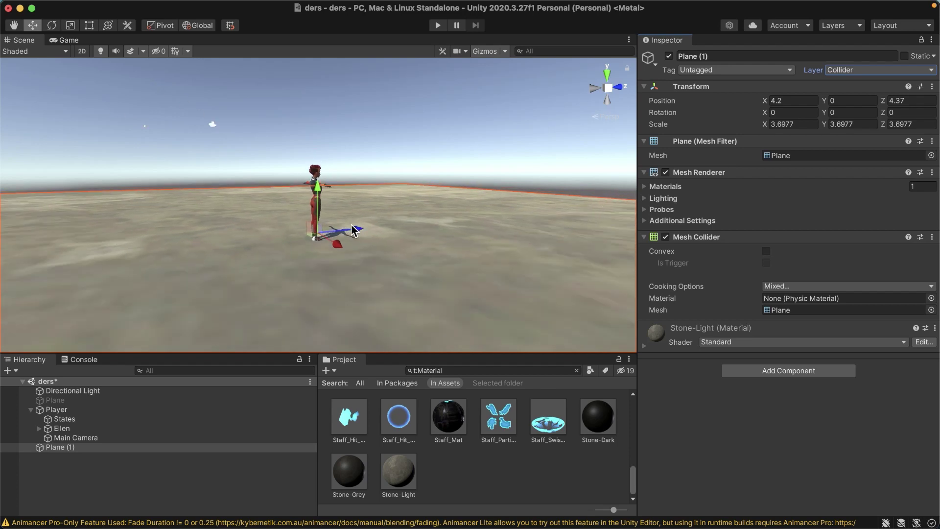
scroll(294, 227, "down", 2)
mouse_move(326, 250)
middle_mouse_down()
mouse_move(325, 237)
mouse_move(325, 250)
middle_mouse_up()
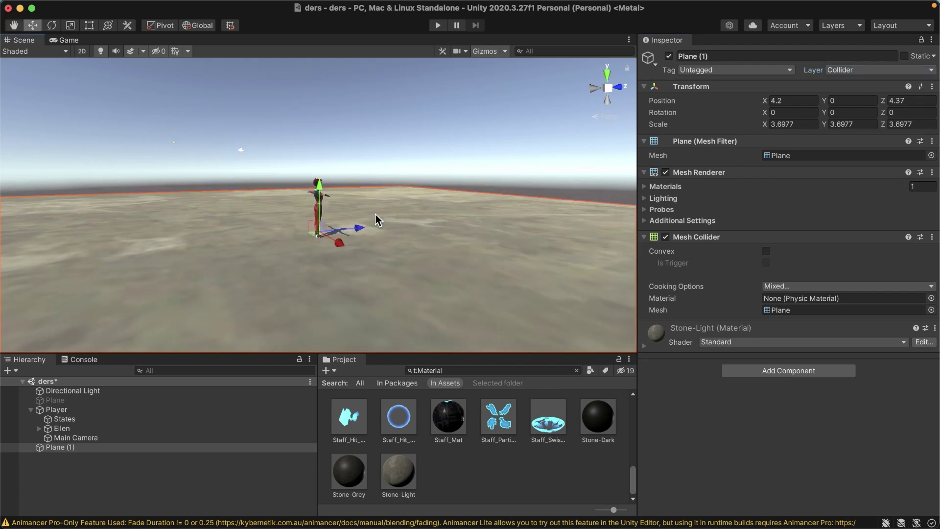
scroll(386, 225, "down", 2)
scroll(410, 231, "down", 2)
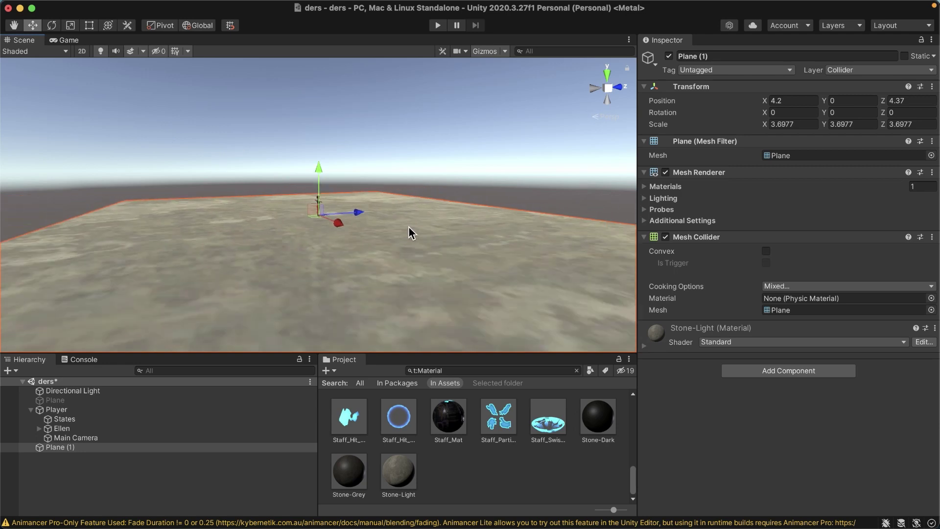
scroll(408, 229, "down", 2)
scroll(395, 235, "down", 2)
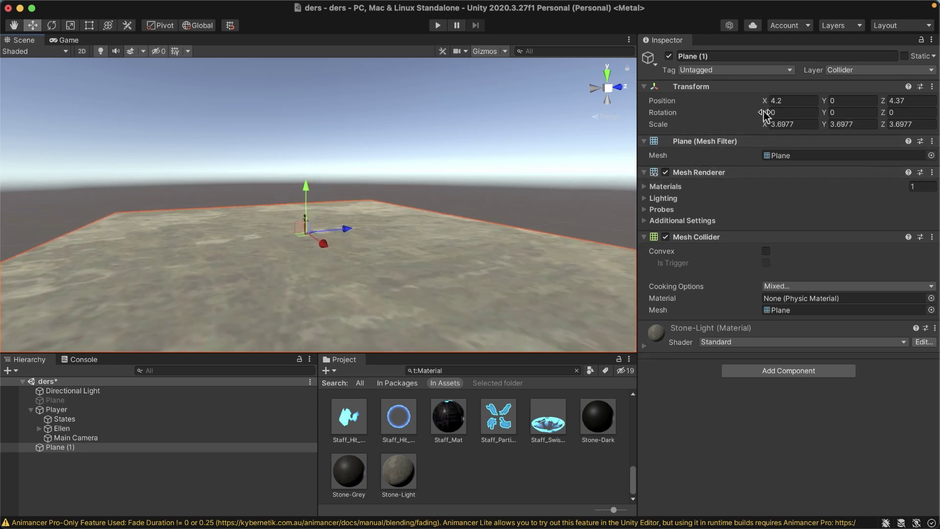
left_click_drag(767, 115, 513, 142)
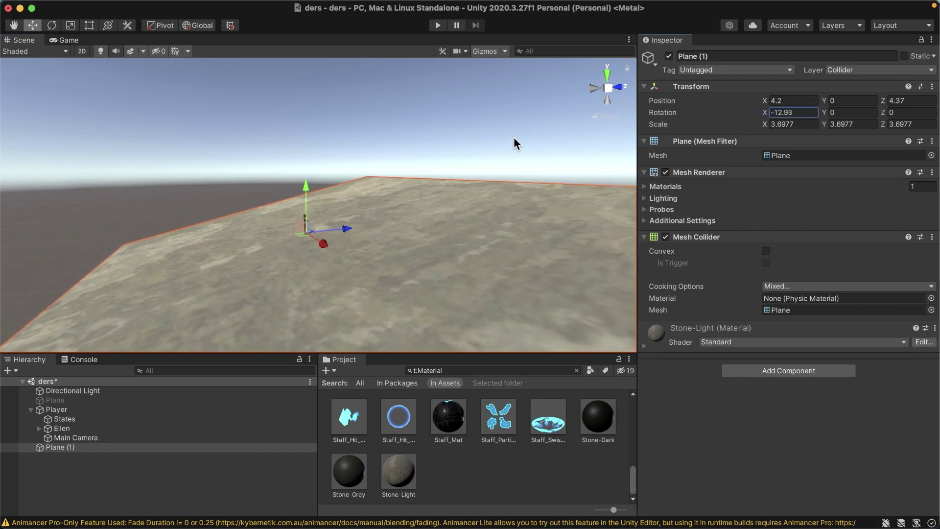
left_click(438, 25)
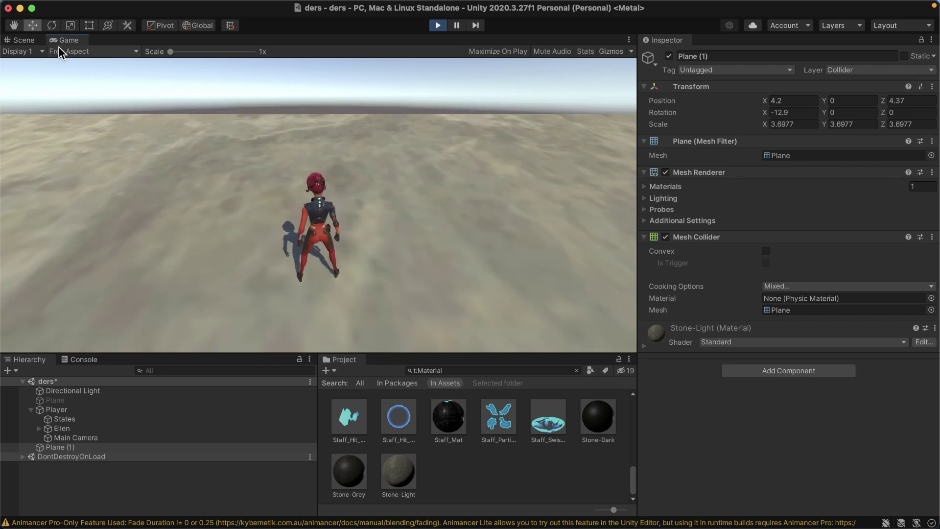
- Inspect the Player on the tilted plane in the Scene view, then stop Play and reselect Plane (1)
left_click(24, 40)
mouse_move(426, 212)
left_mouse_down("alt")
mouse_move(396, 238)
mouse_move(99, 249)
left_mouse_up("alt")
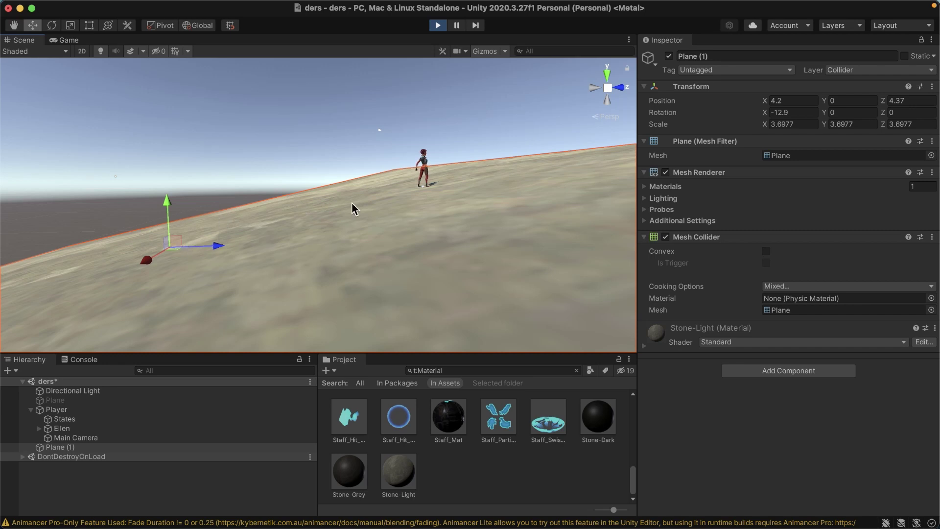
left_click(66, 412)
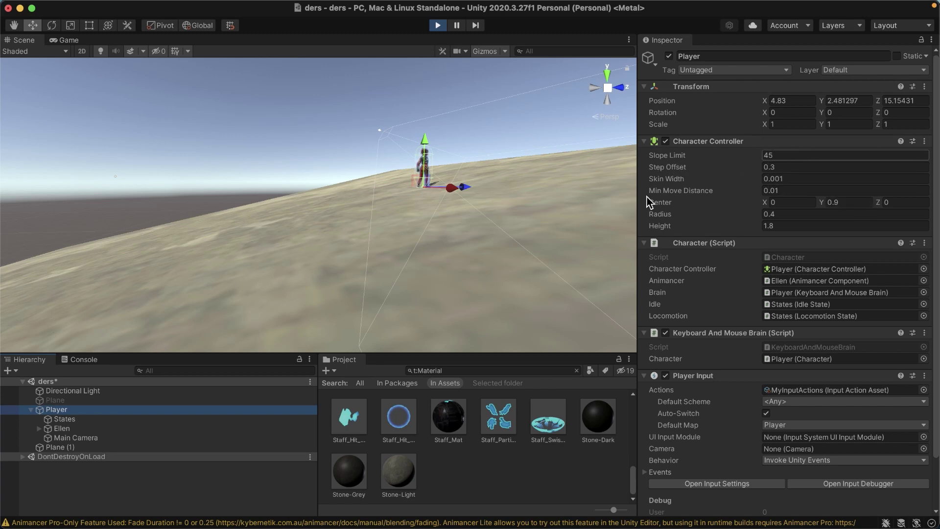
mouse_move(331, 257)
middle_mouse_down()
mouse_move(322, 241)
mouse_move(349, 239)
middle_mouse_up()
left_click(433, 25)
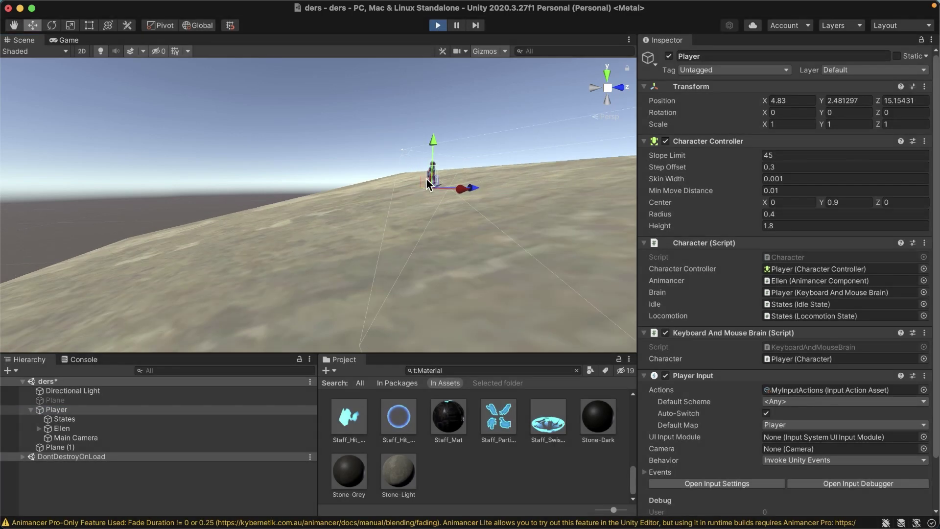
left_click(426, 178)
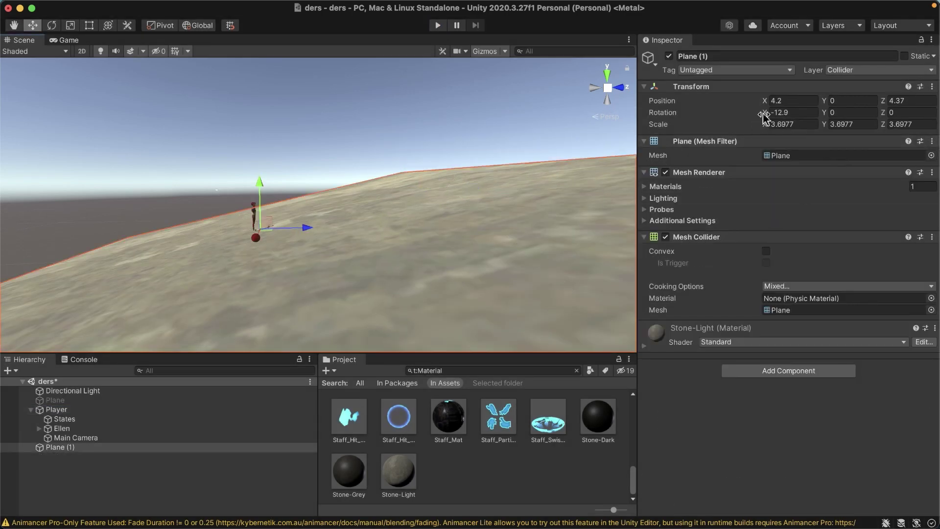
- Tilt Plane (1) to -25.29 on X and play-test the steeper slope
left_click_drag(765, 112, 523, 125)
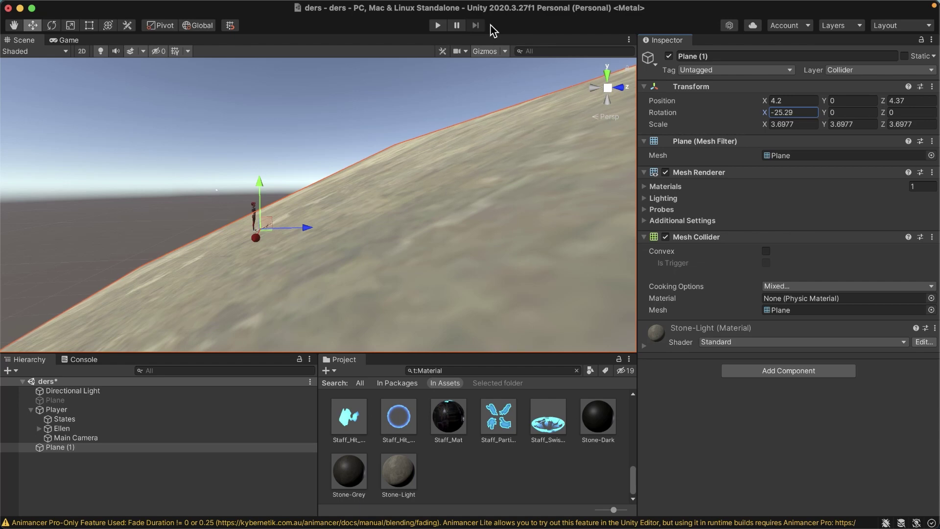
left_click(438, 25)
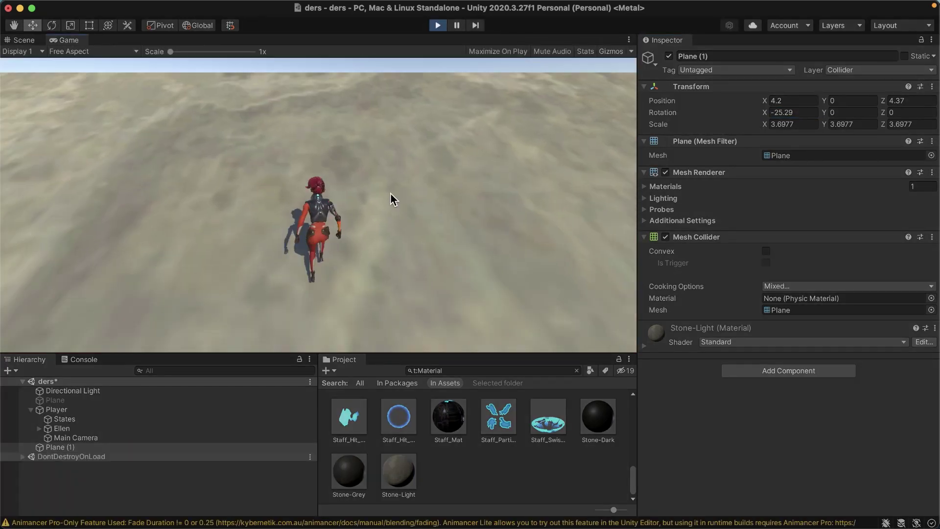
key("super+p")
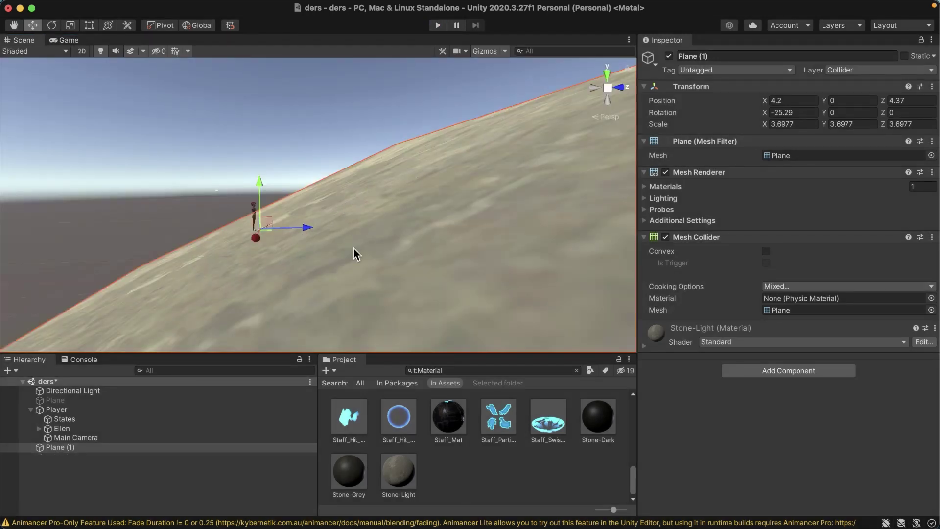
- Play-test a reversed 20.25° X tilt from the Scene view, then select Rotation X to reset it
mouse_move(764, 112)
left_mouse_down()
mouse_move(661, 107)
mouse_move(928, 350)
left_mouse_up()
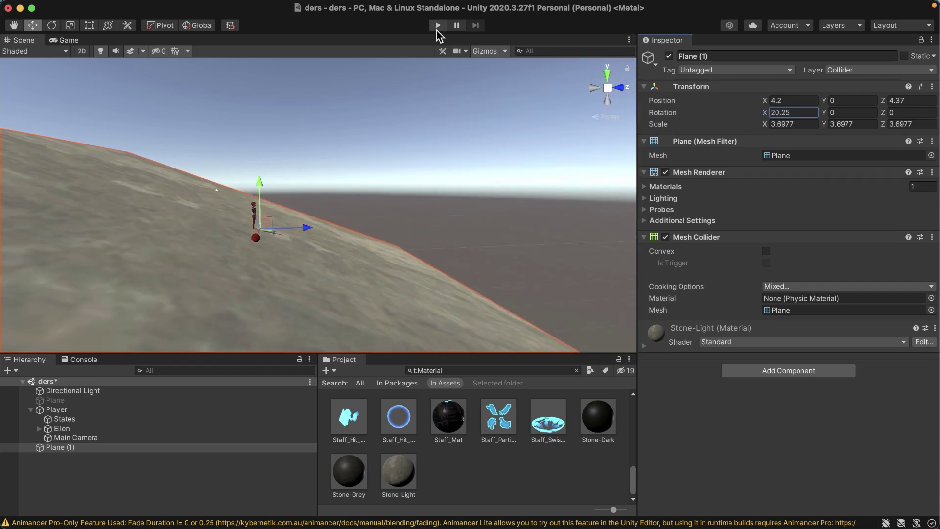
left_click(437, 25)
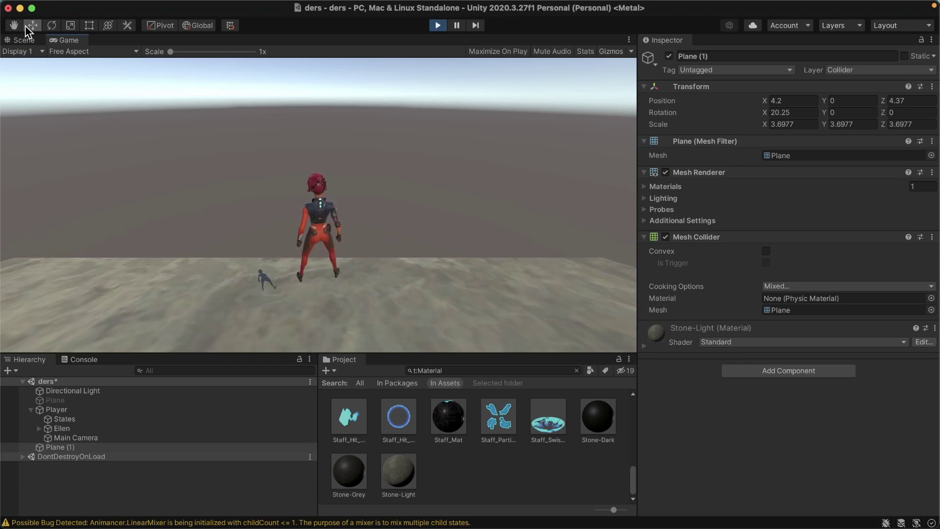
left_click(26, 41)
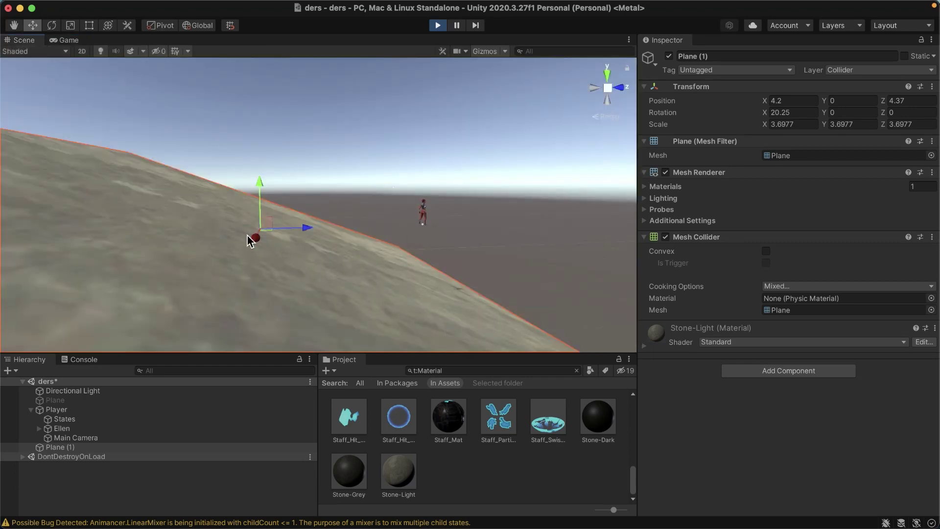
left_click(437, 26)
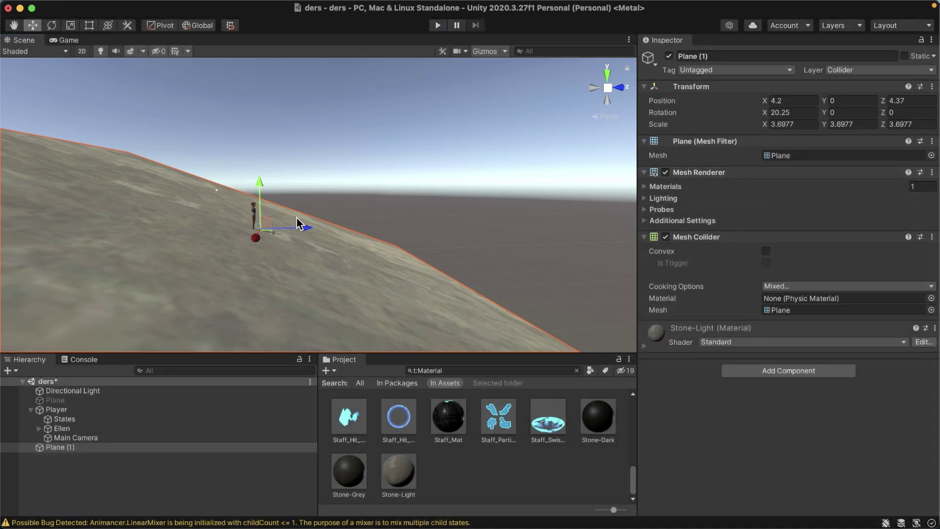
left_click(799, 113)
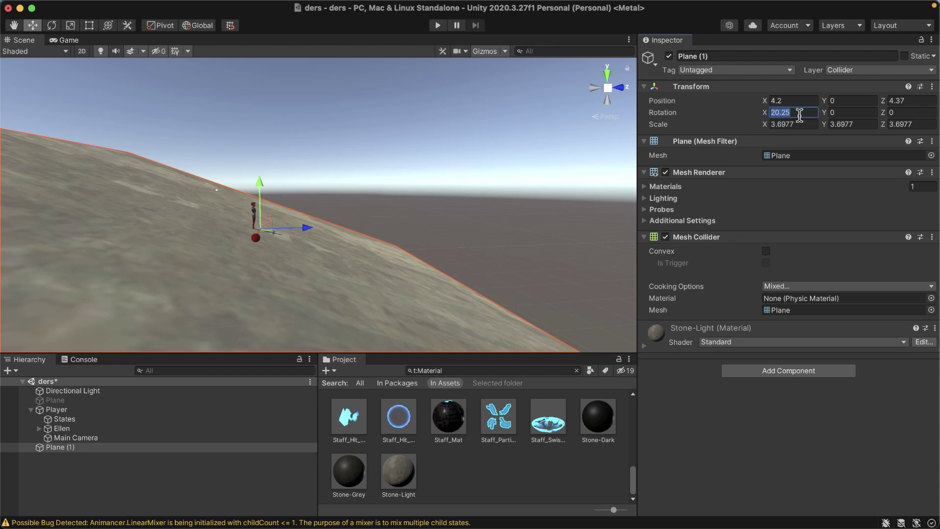
- Set Plane (1)'s X rotation to 0, clear the Project filter and open the Character script
type("0")
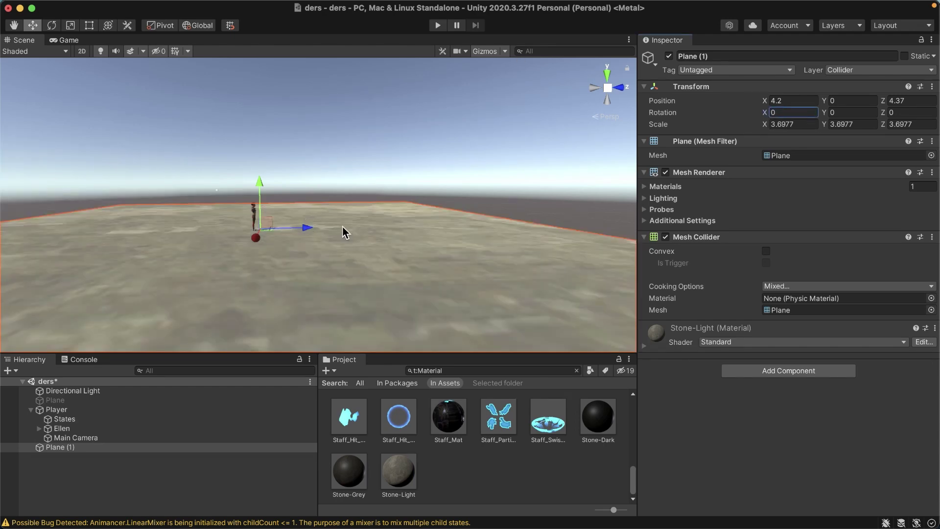
left_click_drag(346, 232, 354, 233, "alt")
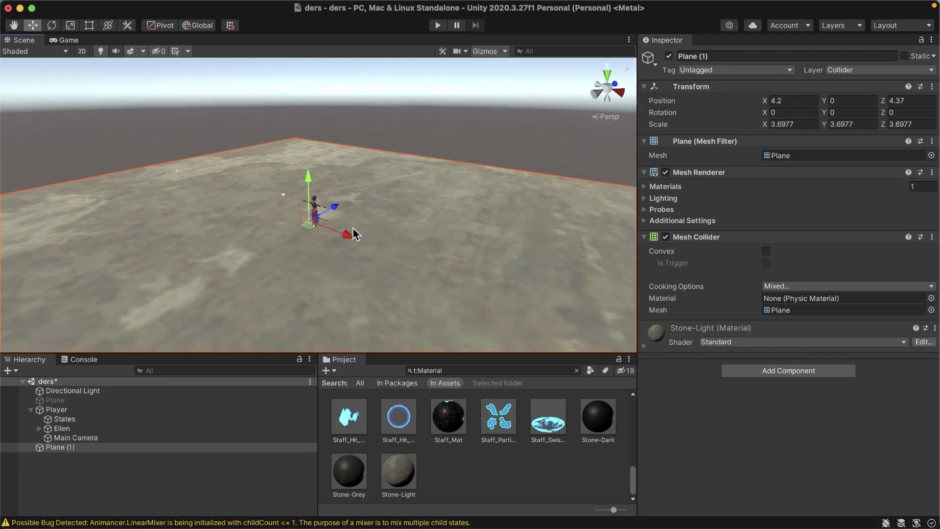
scroll(353, 229, "up", 5)
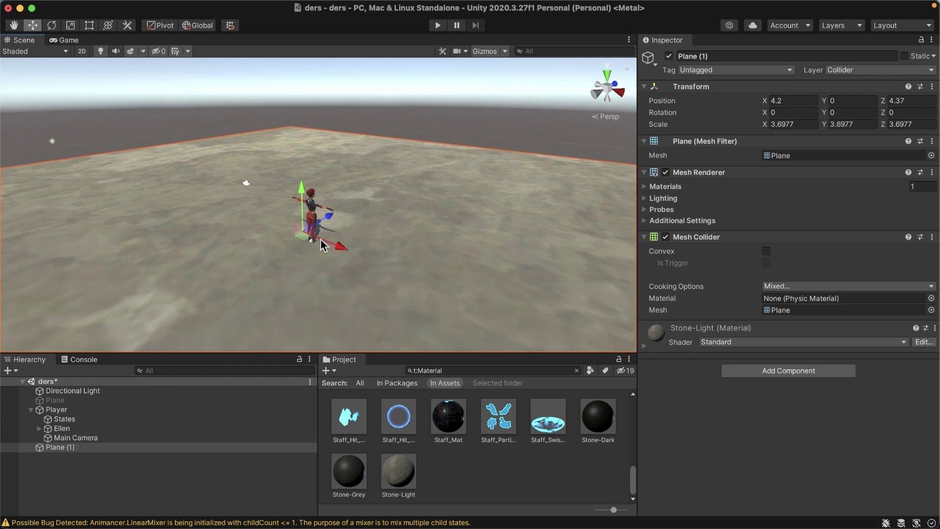
left_click(577, 371)
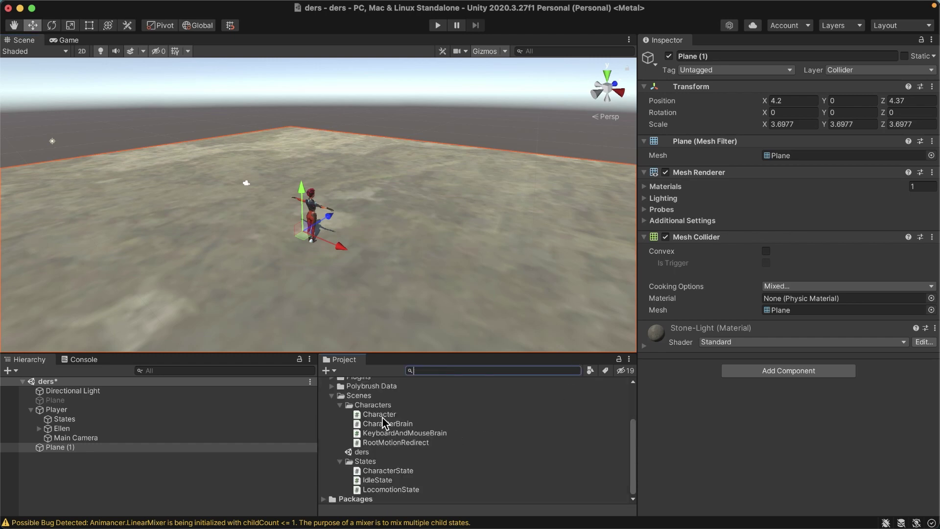
double_click(383, 415)
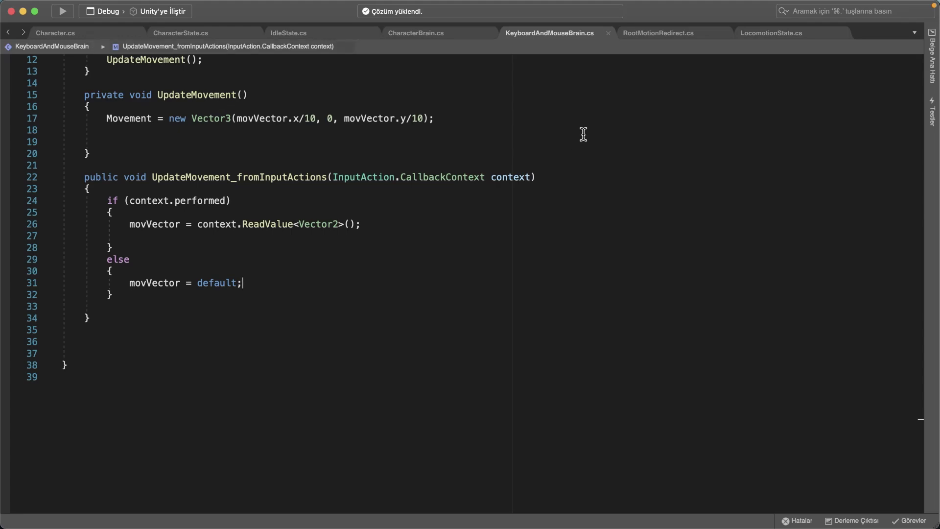
- In Character.cs, inspect the movement variable and the _CharacterController move call on line 37
left_click(68, 37)
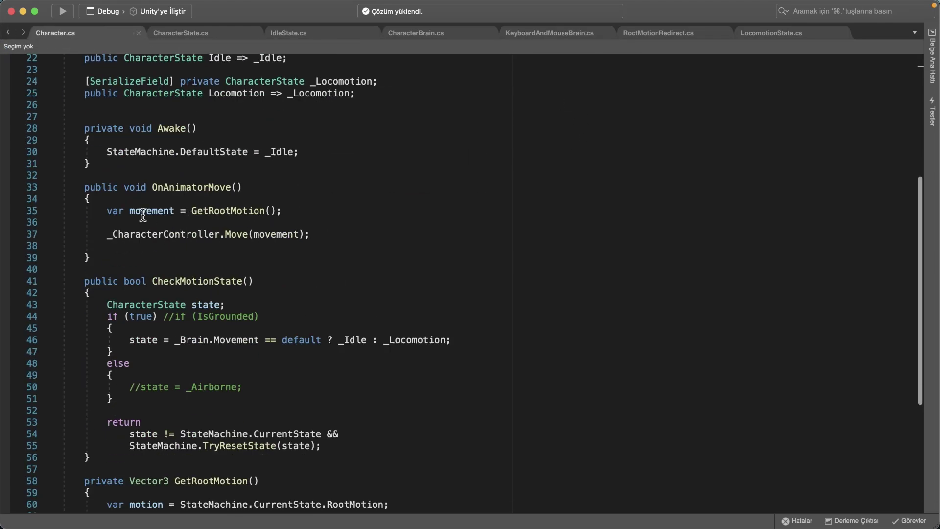
double_click(129, 211)
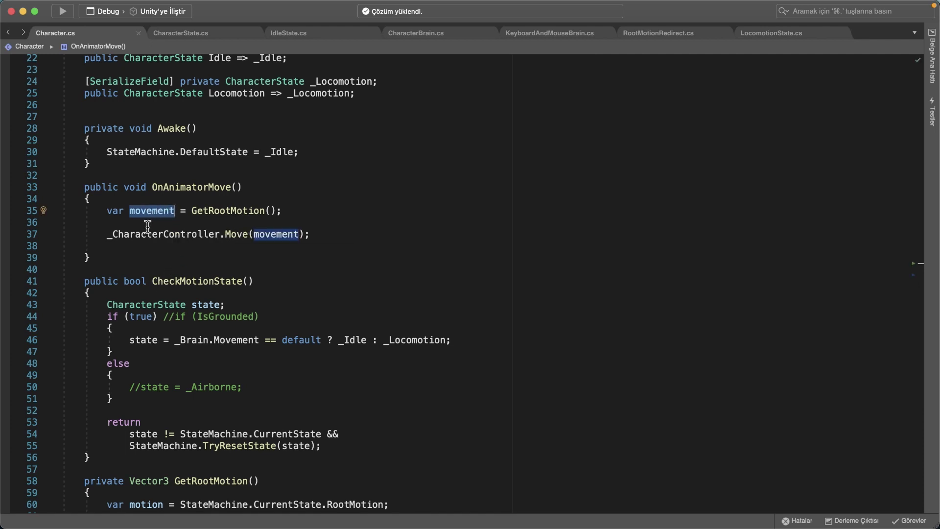
left_click_drag(144, 235, 236, 238)
left_click_drag(130, 210, 176, 212)
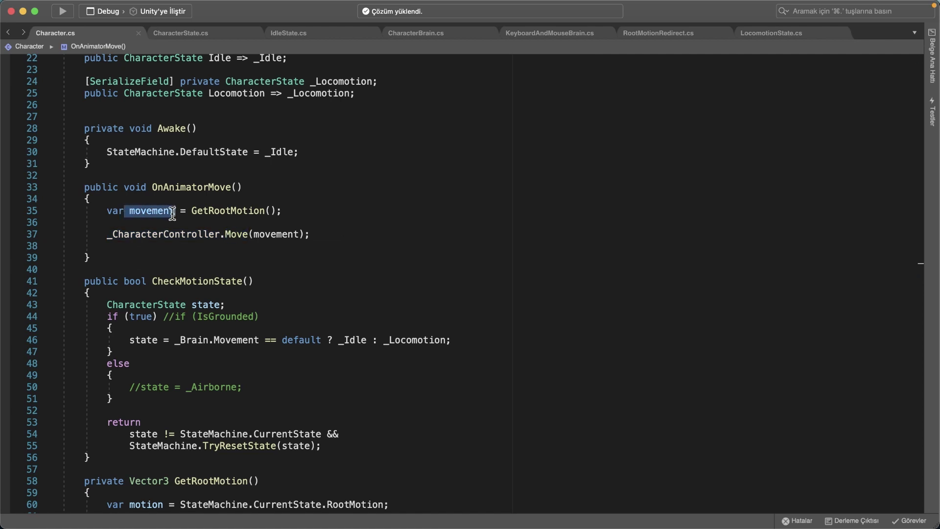
scroll(314, 261, "down", 1)
scroll(260, 263, "down", 5)
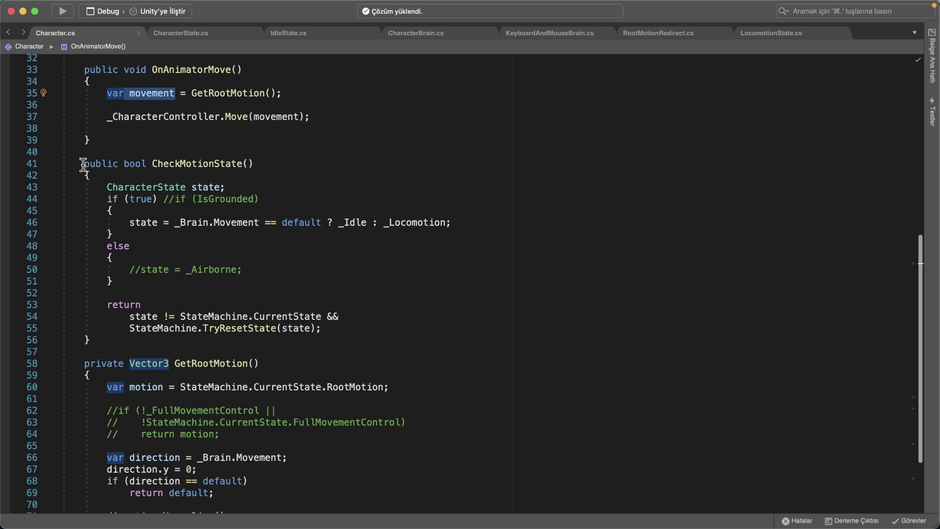
- Move CheckMotionState below GetRootMotion and delete the extra blank lines at line 40
left_click_drag(83, 164, 138, 337)
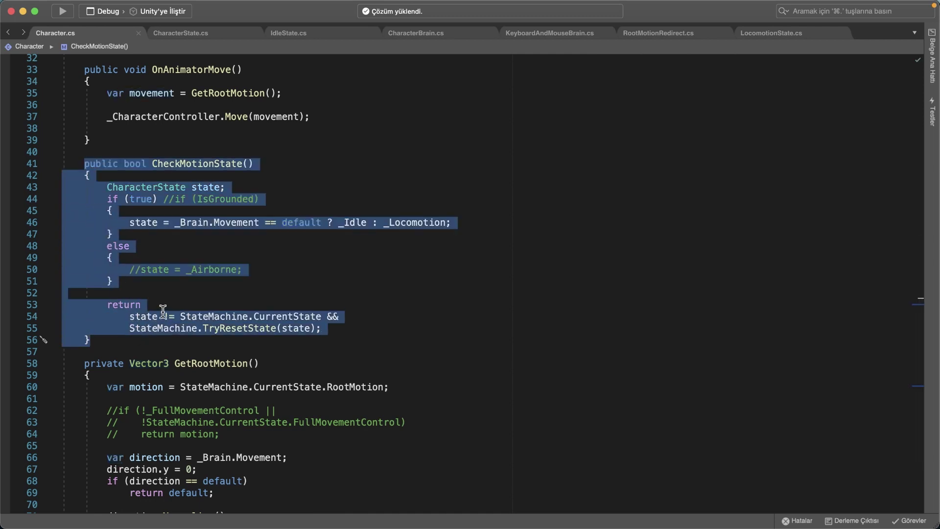
key("BackSpace")
left_click(135, 308)
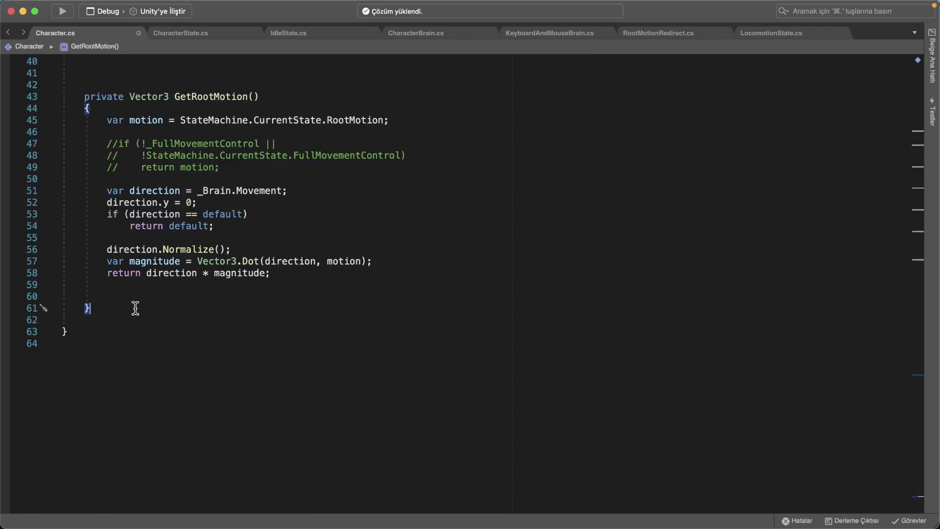
key("super+z")
scroll(120, 265, "up", 5)
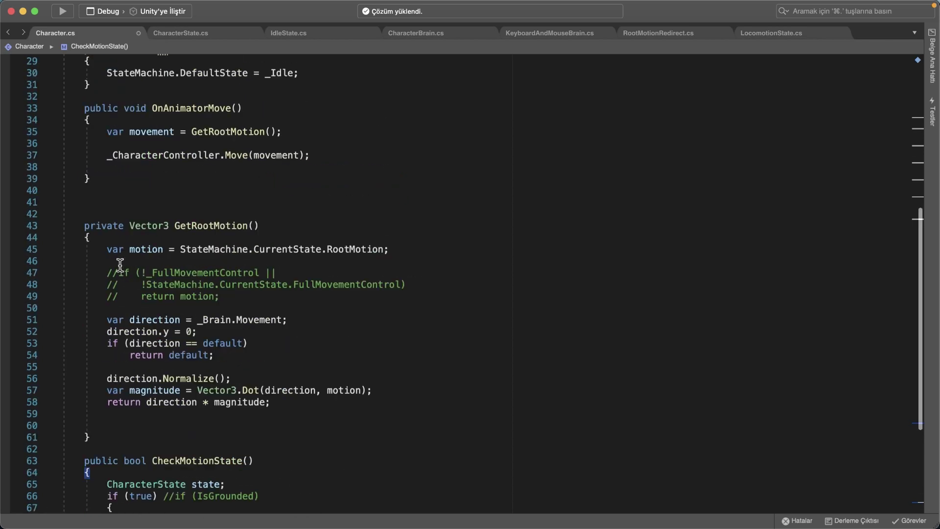
left_click(117, 194)
key("Delete")
key("Delete")
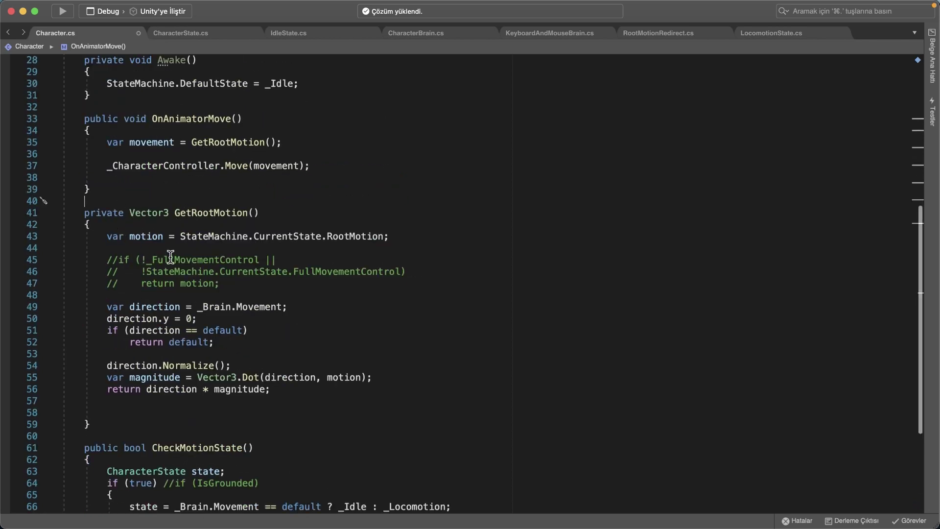
left_click_drag(129, 237, 165, 237)
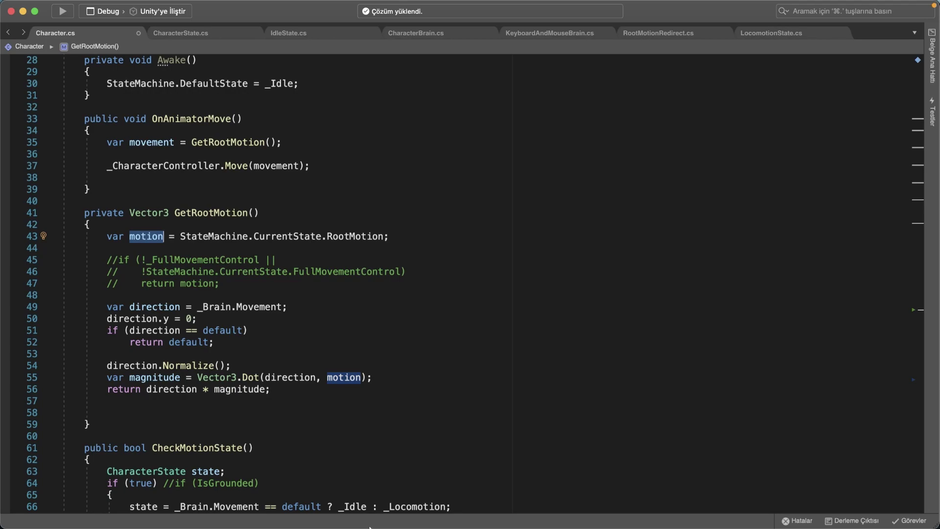
left_click(594, 511)
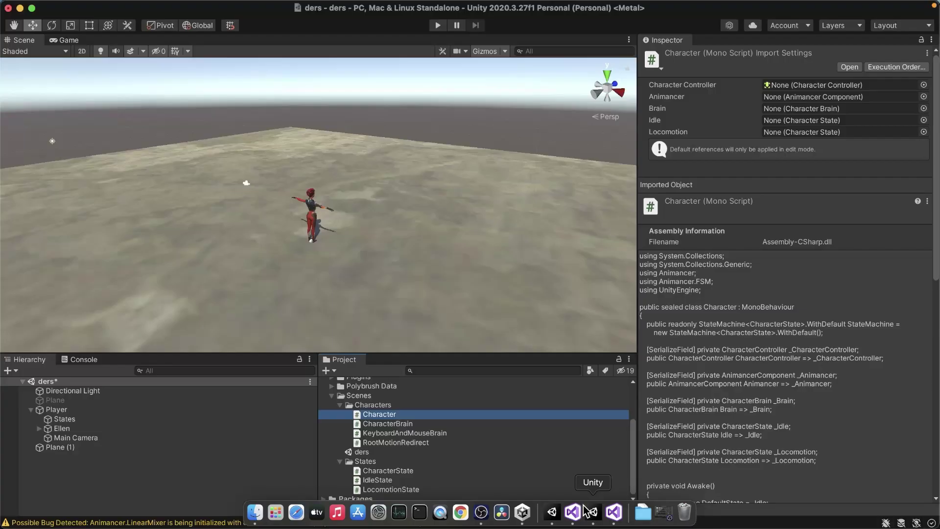
left_click(32, 28)
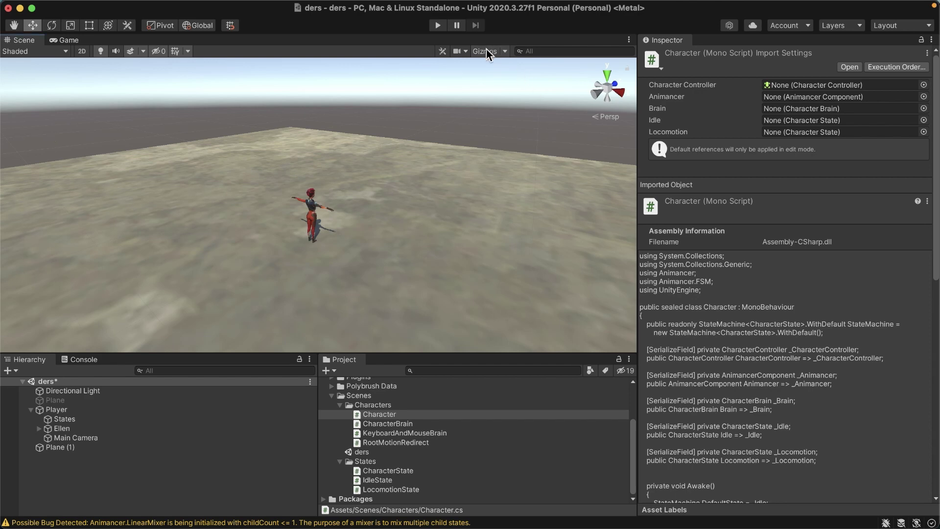
left_click(90, 410)
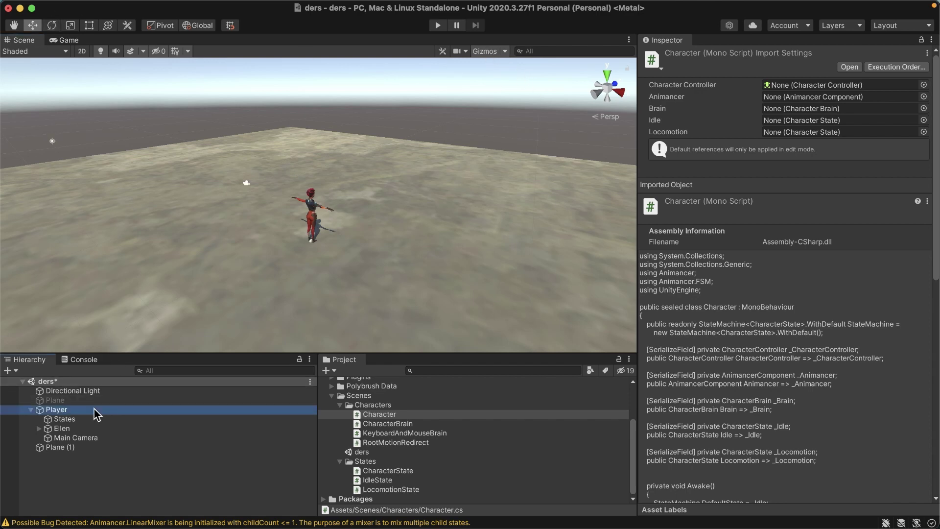
scroll(306, 250, "up", 3)
middle_click_drag(349, 260, 196, 156)
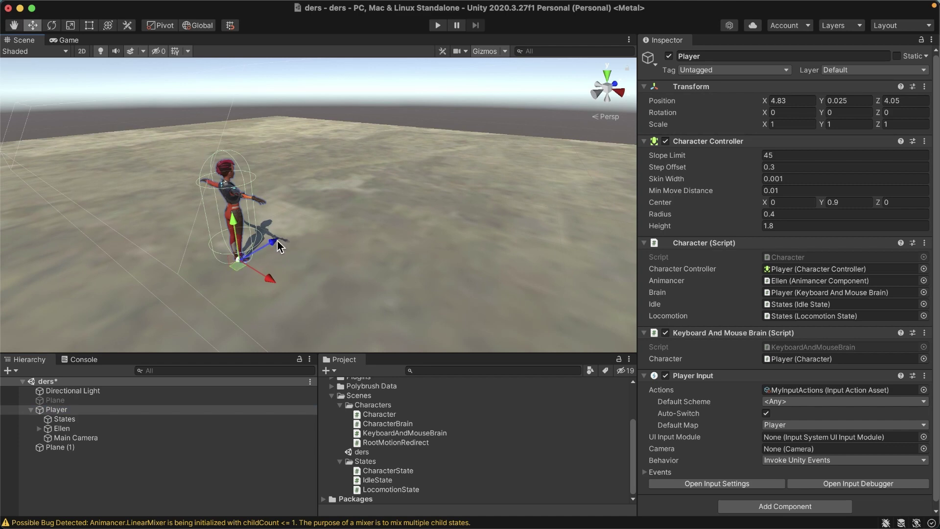
scroll(245, 263, "down", 1)
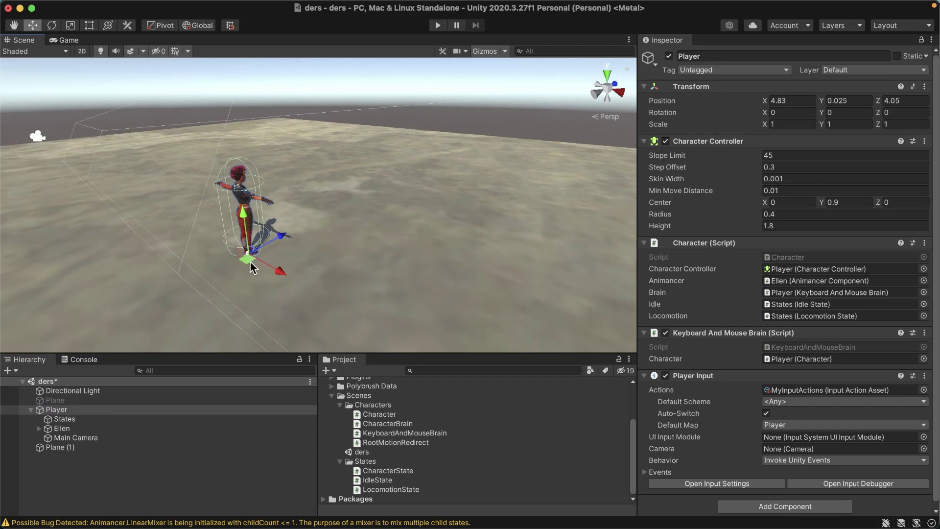
left_click(427, 524)
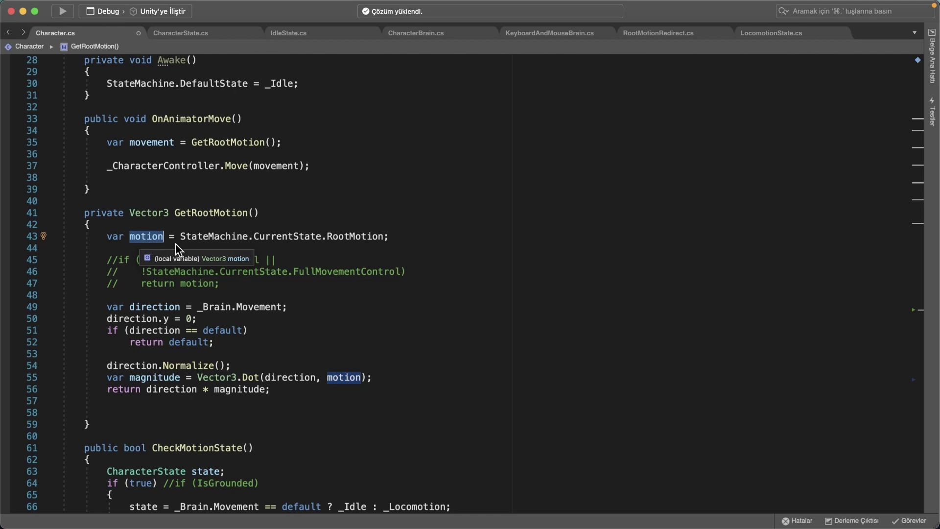
- Read through GetRootMotion in Character.cs, then bring up LocomotionState.cs
scroll(228, 255, "down", 1)
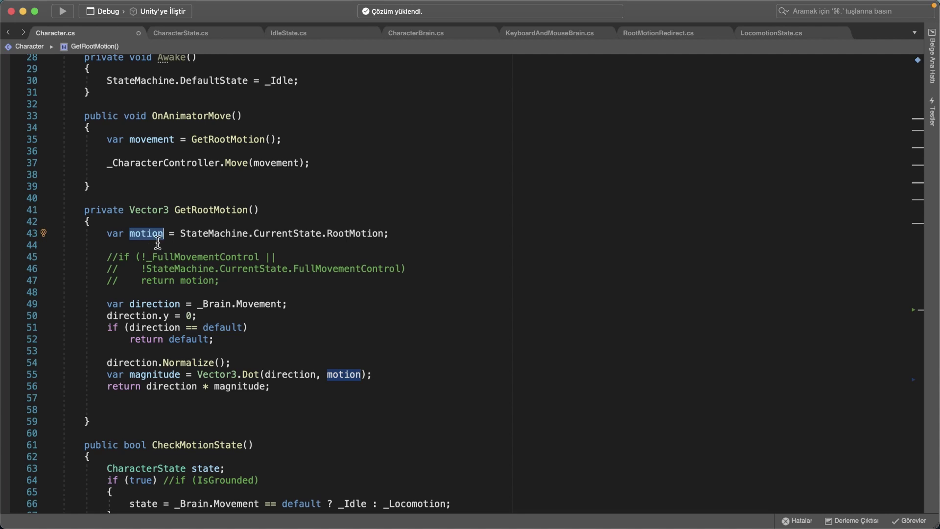
scroll(150, 238, "down", 1)
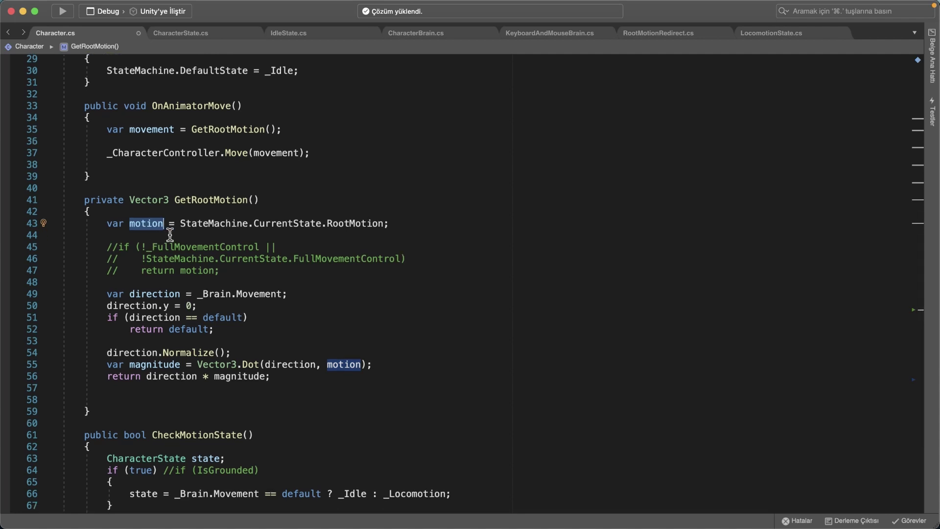
scroll(170, 235, "down", 1)
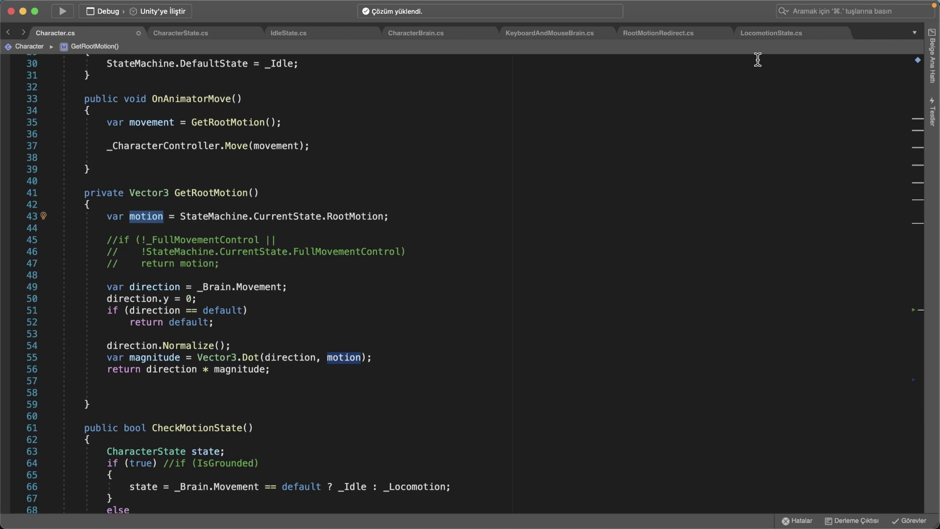
left_click(775, 36)
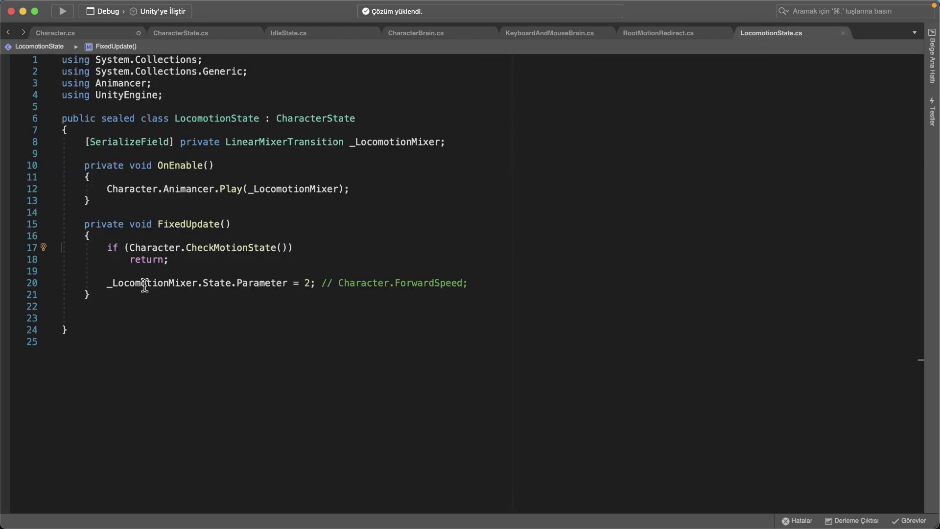
- Add an UpdateRotation() call after the mixer parameter line in FixedUpdate
left_click_drag(145, 284, 182, 297)
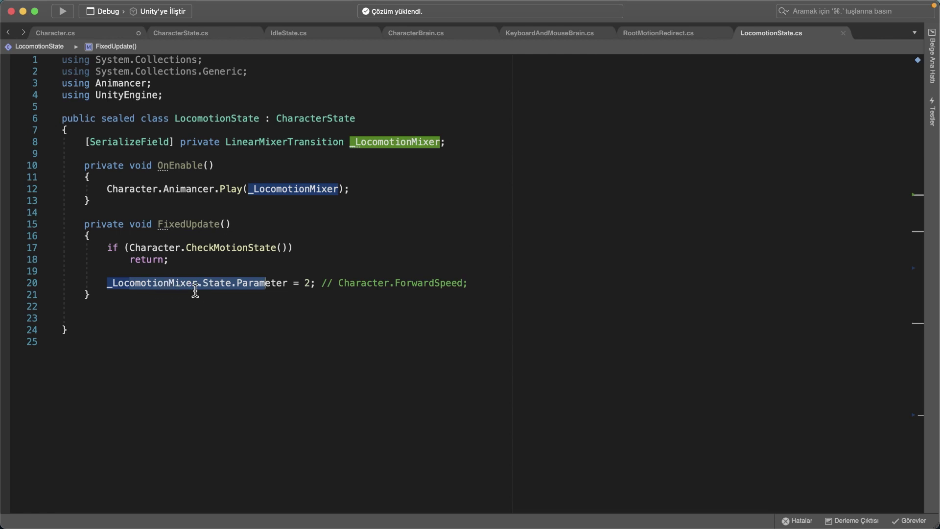
left_click(489, 284)
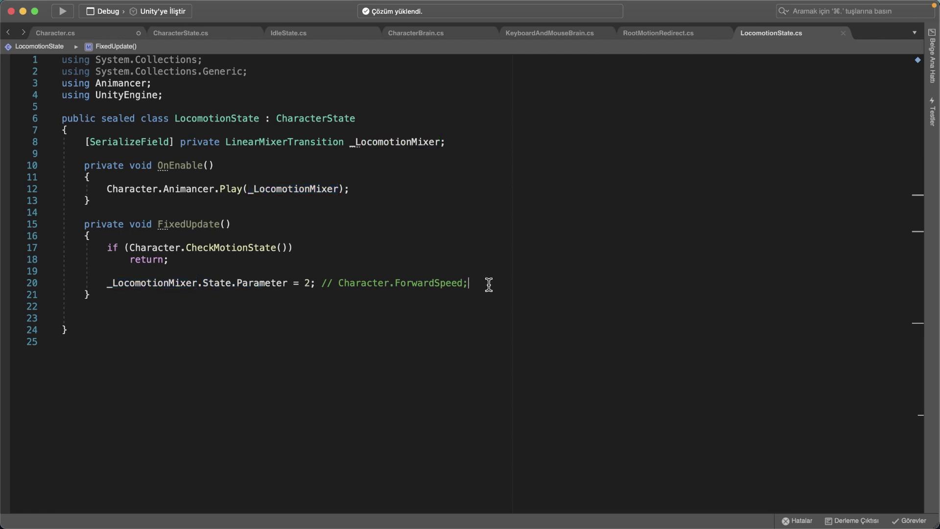
key("Return")
key("Return")
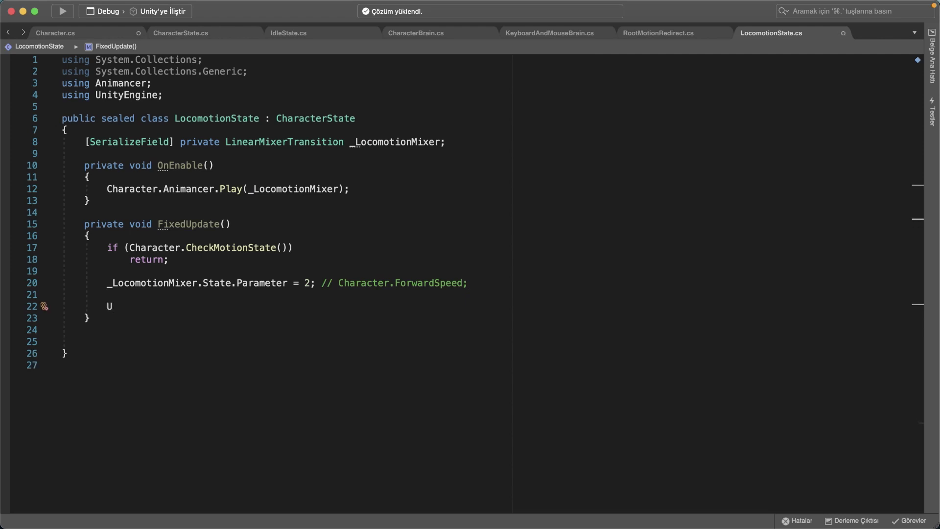
type("Update")
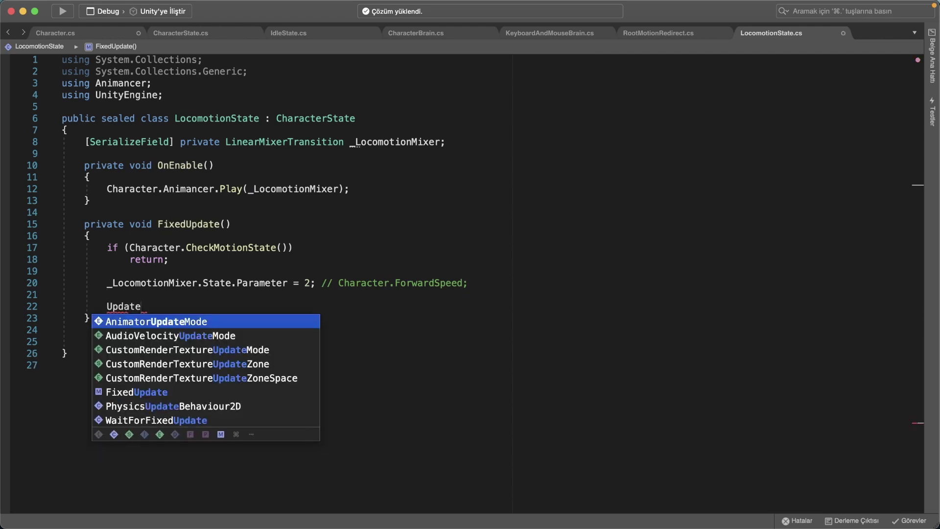
type("Rotation")
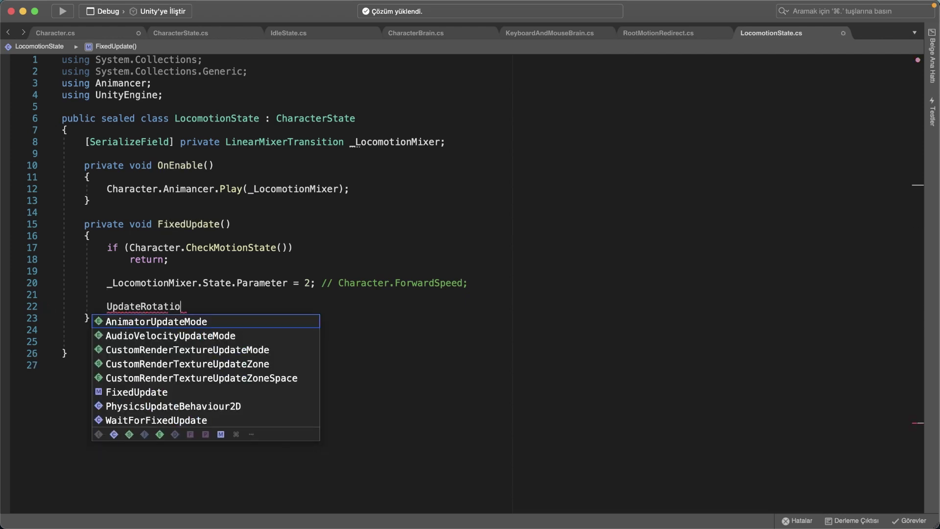
type("();")
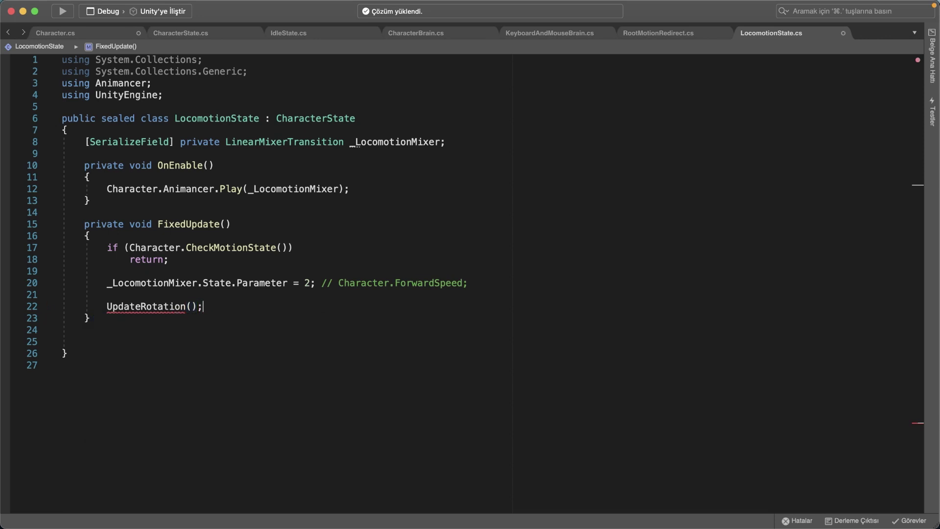
- Begin a new method below FixedUpdate, typing 'private void UpdateRotation'
key("Down")
key("Return")
key("Return")
type("private void UpdateRotation(")
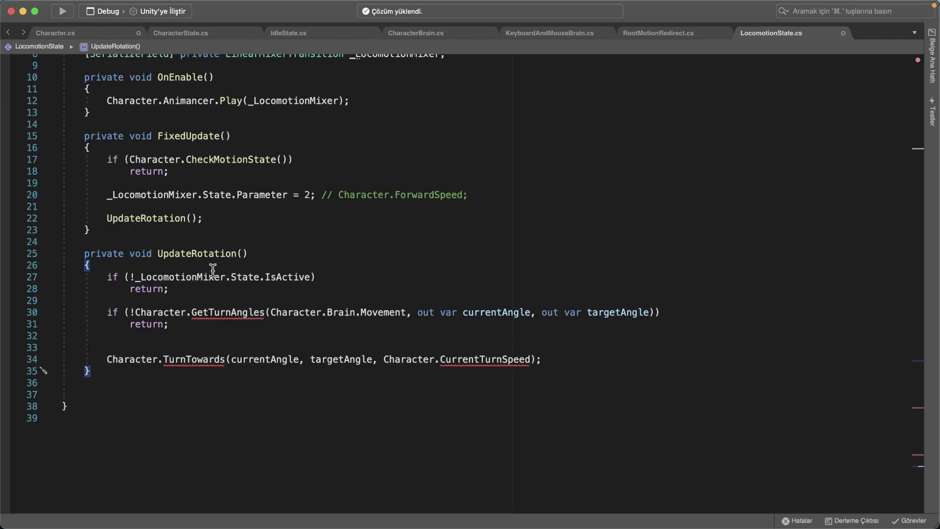
- Review UpdateRotation's early-return check on lines 27–28 and the Character reference on line 30
left_click(158, 279)
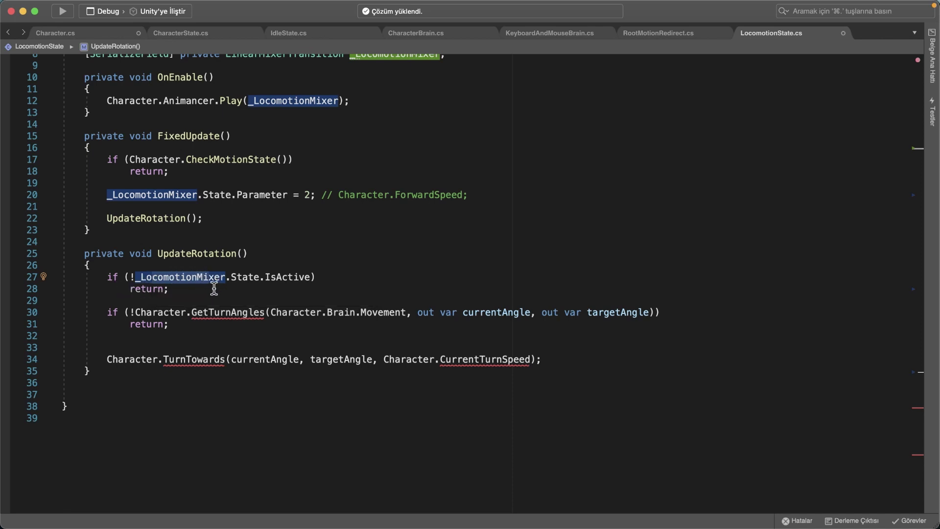
left_click(210, 289)
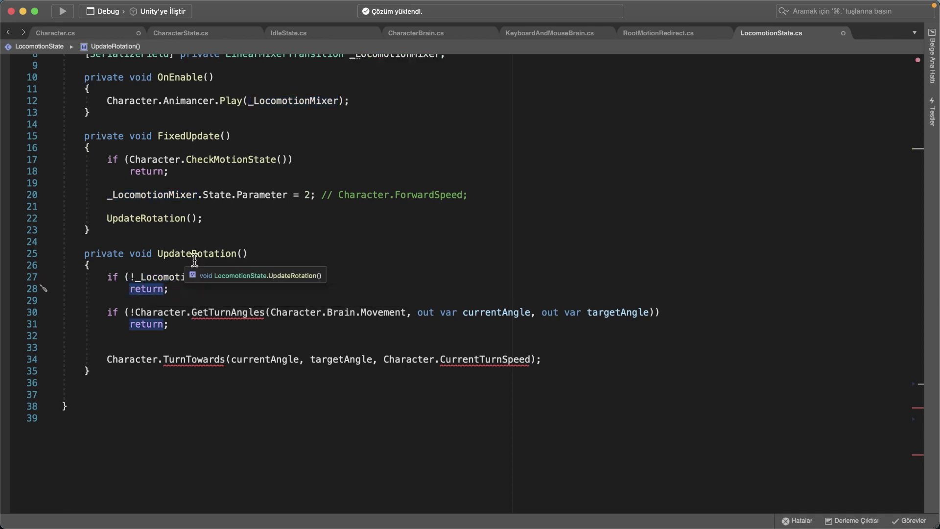
left_click_drag(107, 277, 187, 289)
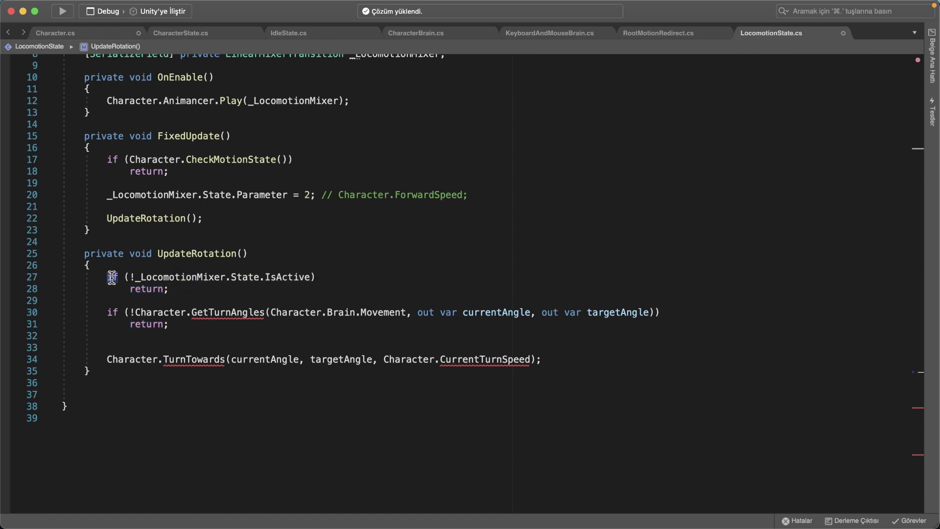
left_click(184, 290)
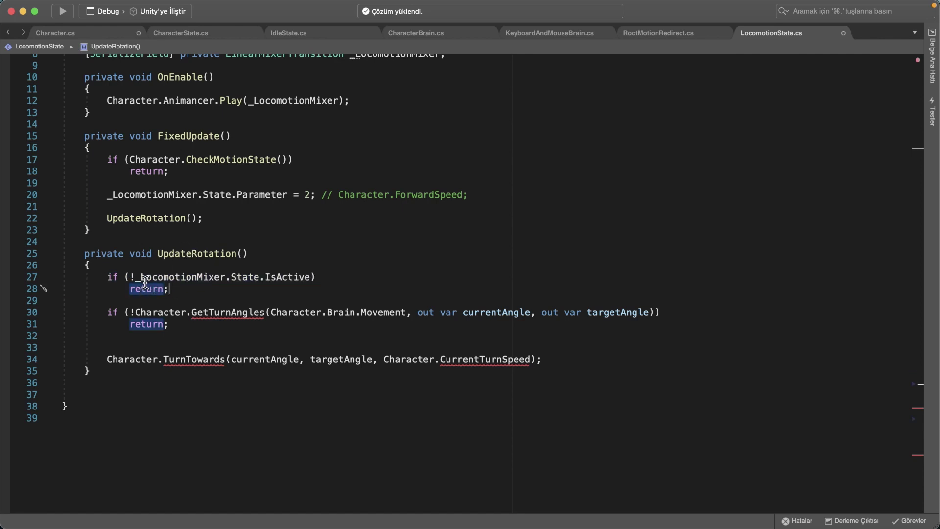
scroll(197, 318, "down", 1)
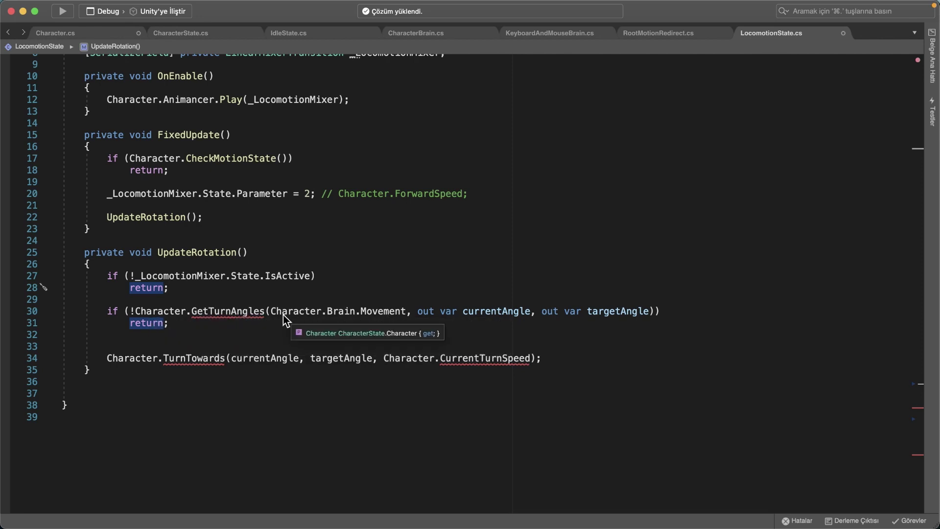
left_click_drag(282, 312, 397, 313)
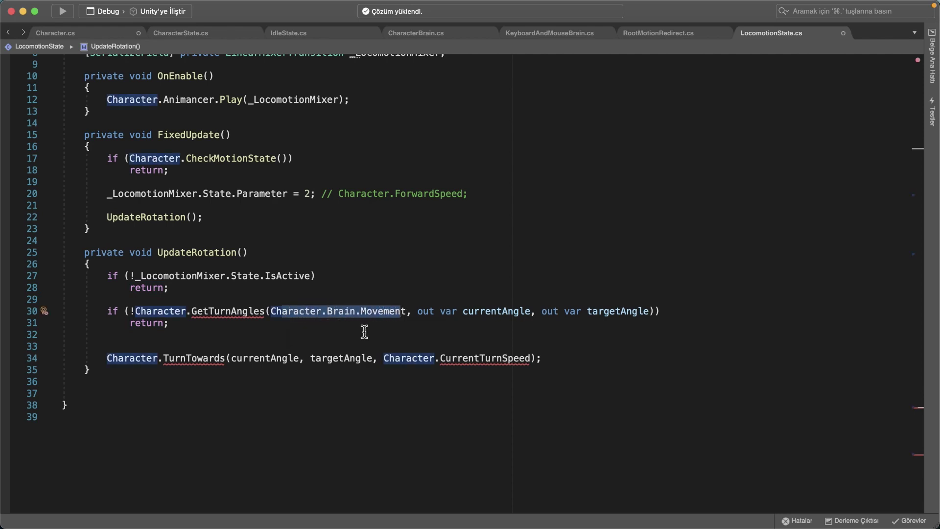
mouse_move(348, 312)
mouse_move(474, 314)
mouse_move(153, 311)
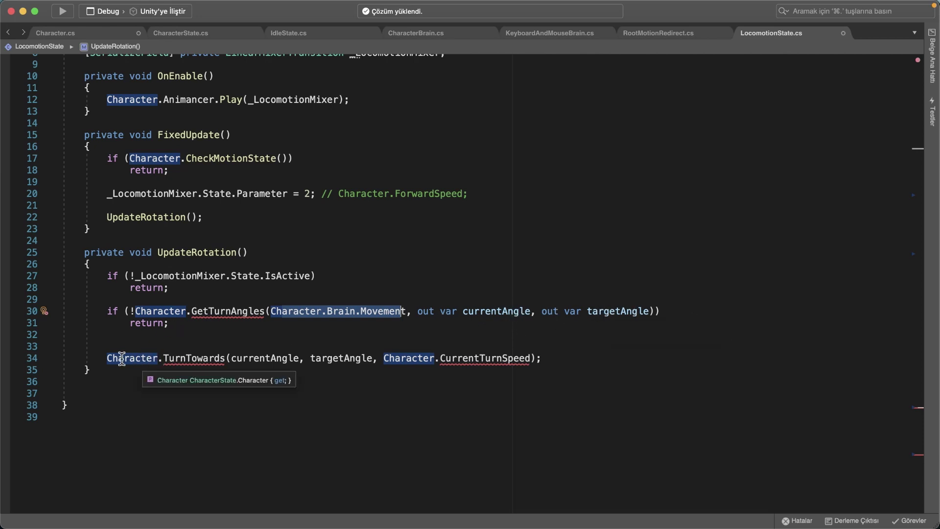
mouse_move(180, 368)
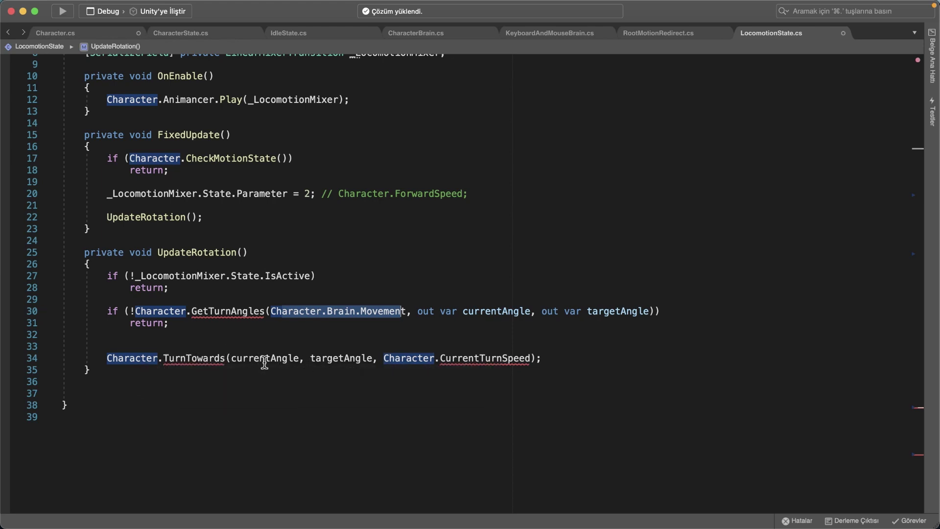
mouse_move(259, 363)
mouse_move(416, 362)
left_click(259, 360)
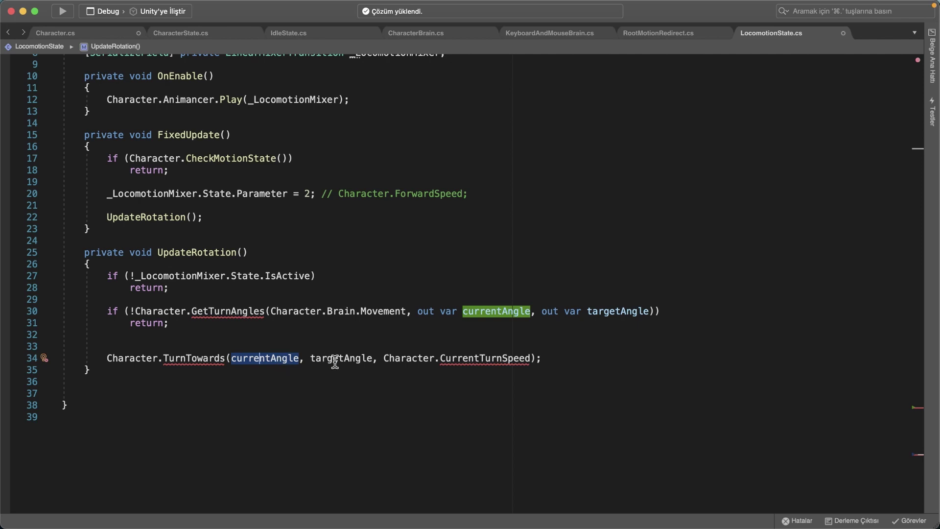
left_click(334, 360)
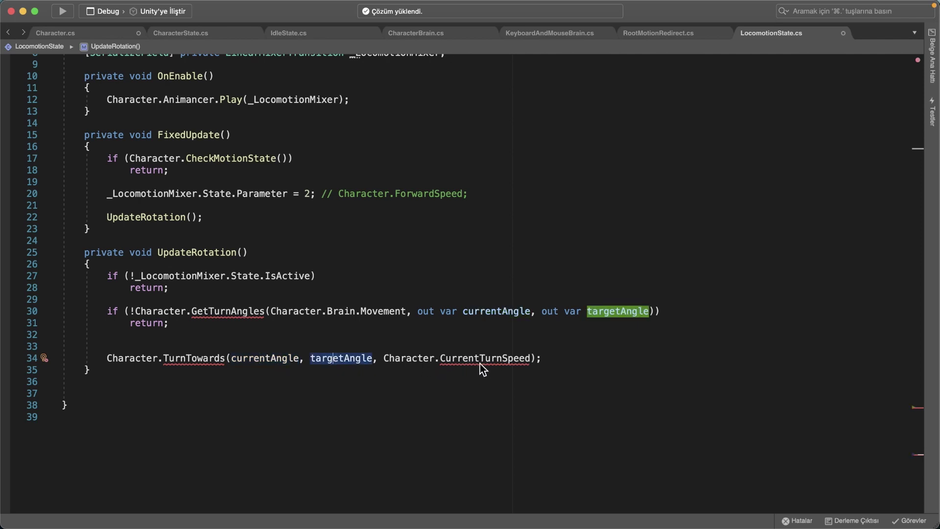
mouse_move(415, 361)
mouse_move(473, 358)
left_click(55, 33)
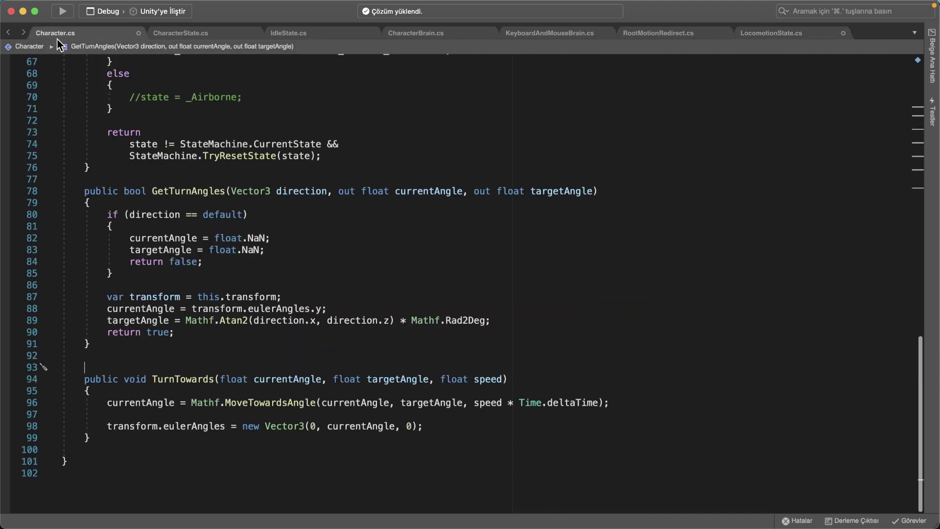
left_click_drag(152, 191, 228, 192)
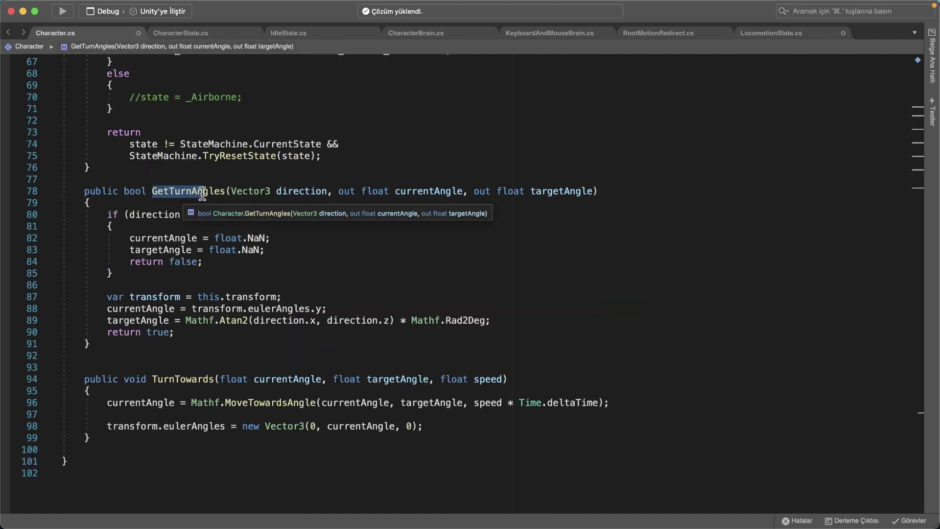
left_click_drag(152, 380, 207, 381)
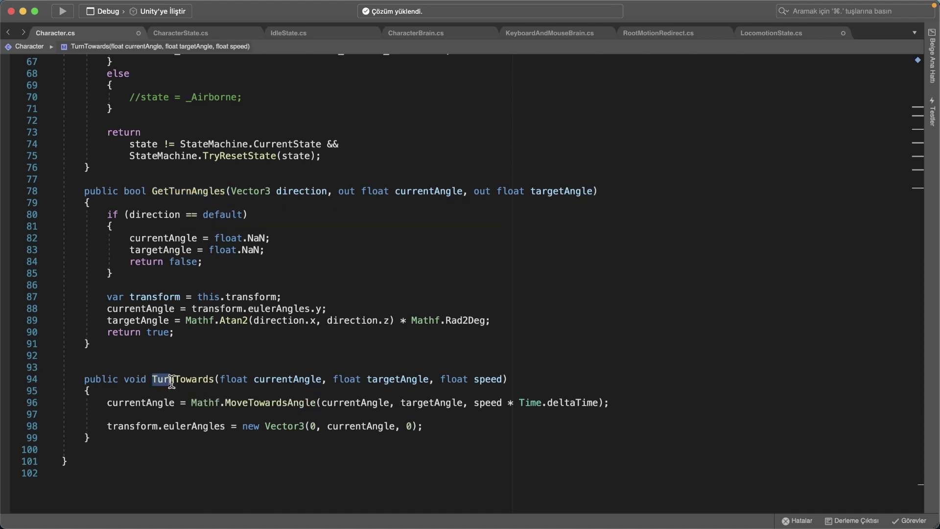
double_click(179, 214)
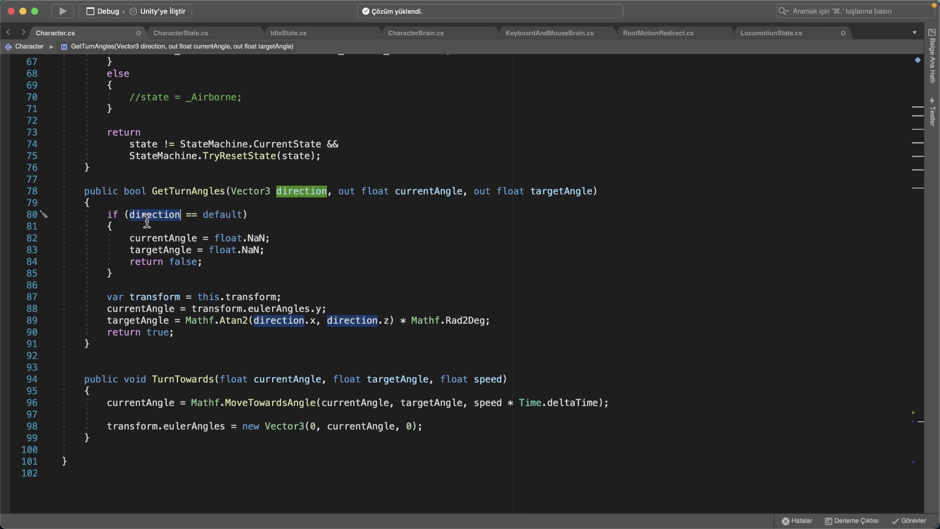
left_click_drag(129, 215, 186, 222)
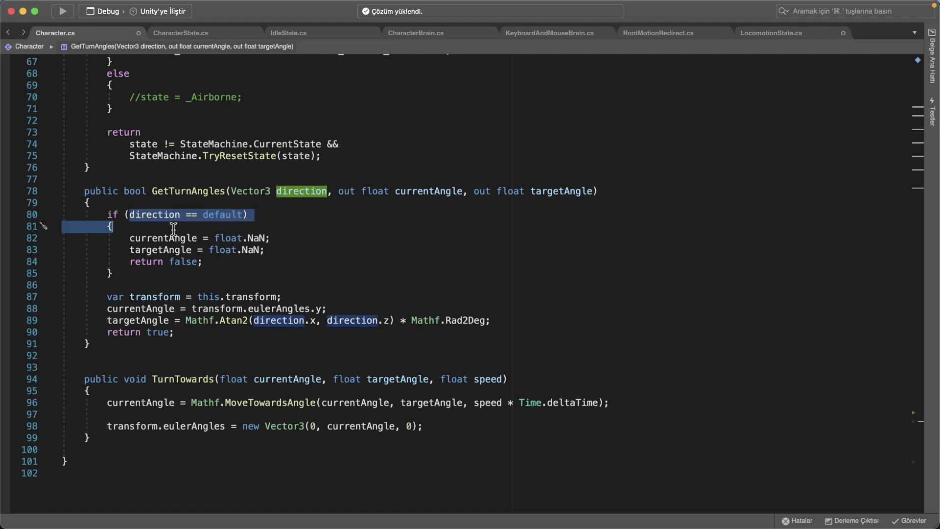
left_click(169, 224)
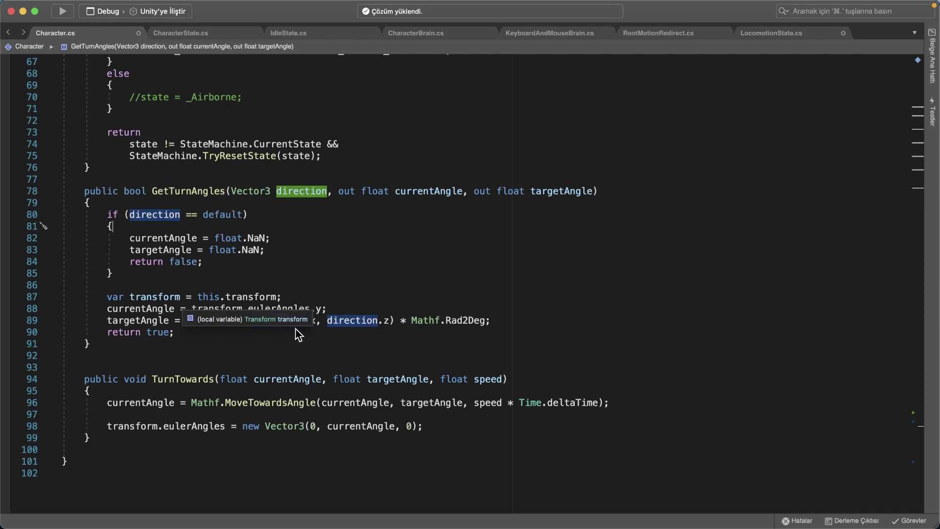
left_click(146, 296)
left_click_drag(198, 297, 285, 298)
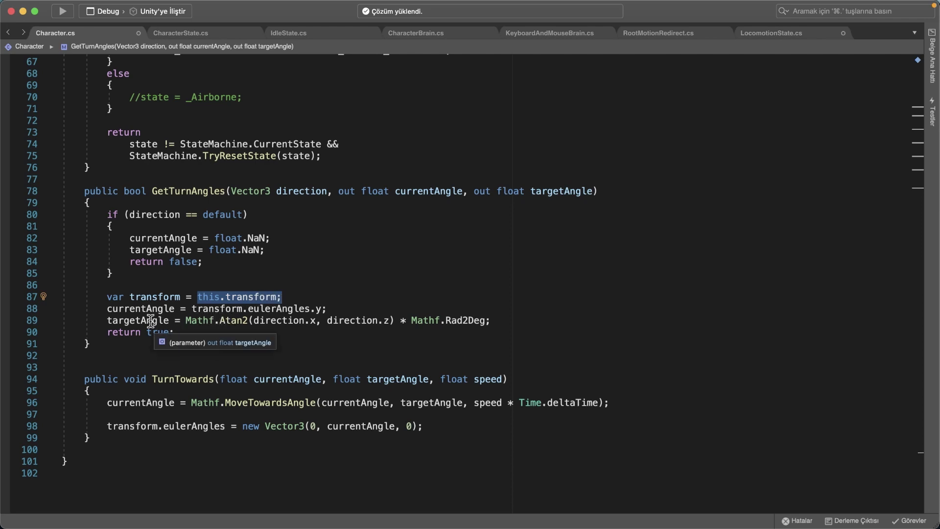
left_click_drag(119, 309, 175, 309)
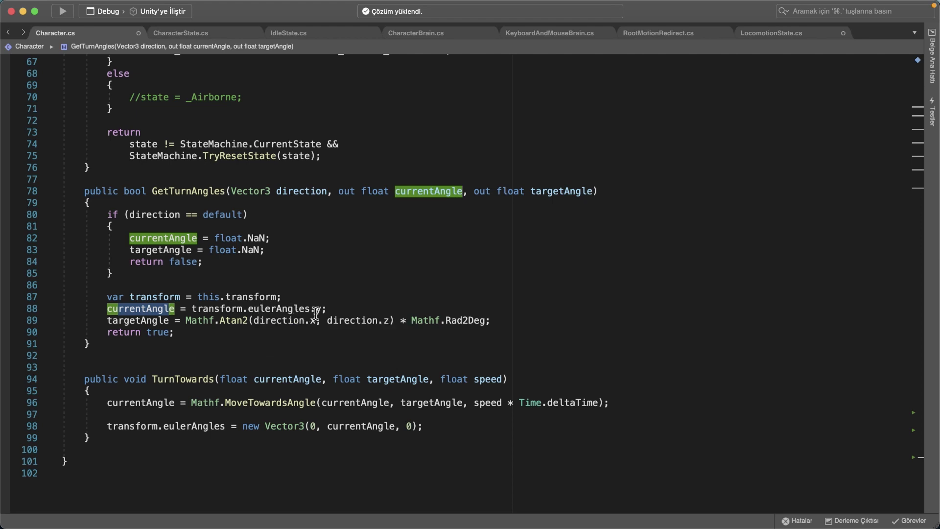
left_click(192, 308)
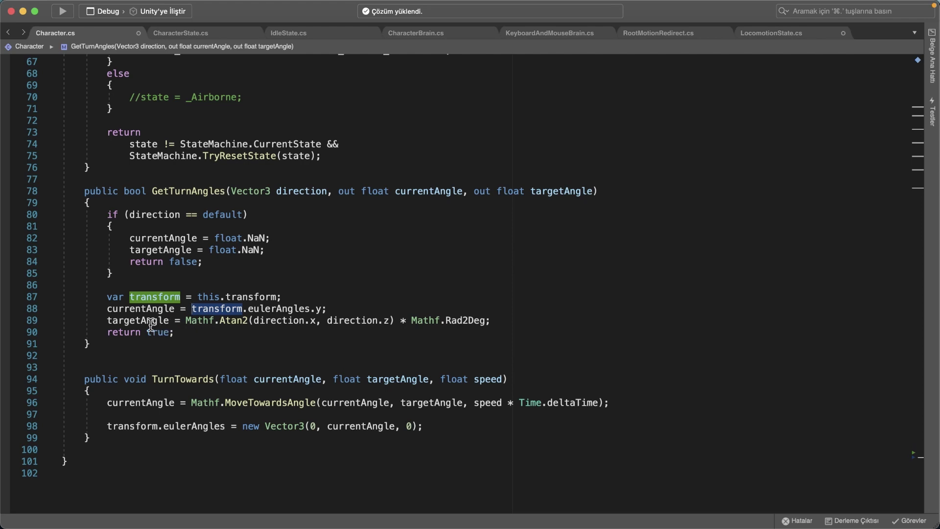
left_click_drag(112, 322, 204, 326)
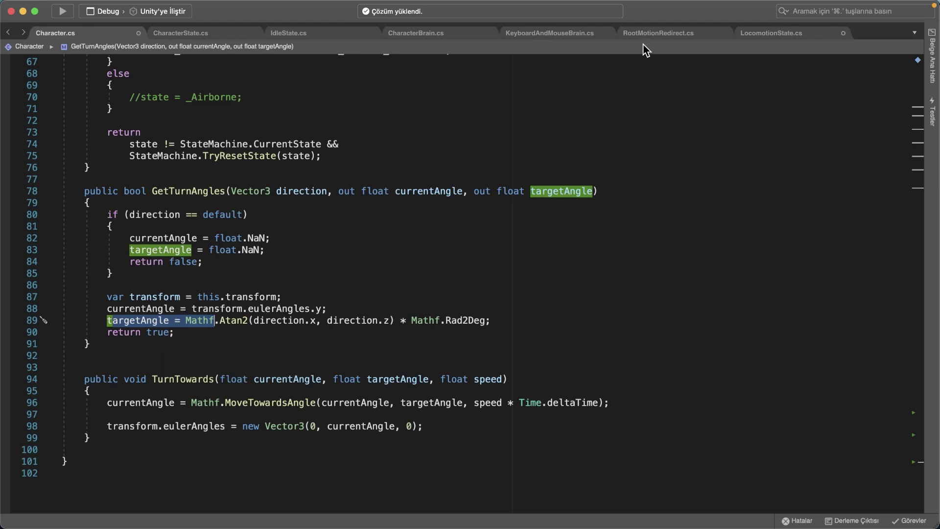
- Review TurnTowards in Character.cs: currentAngle, MoveTowardsAngle and transform.eulerAngles on line 98
left_click(793, 32)
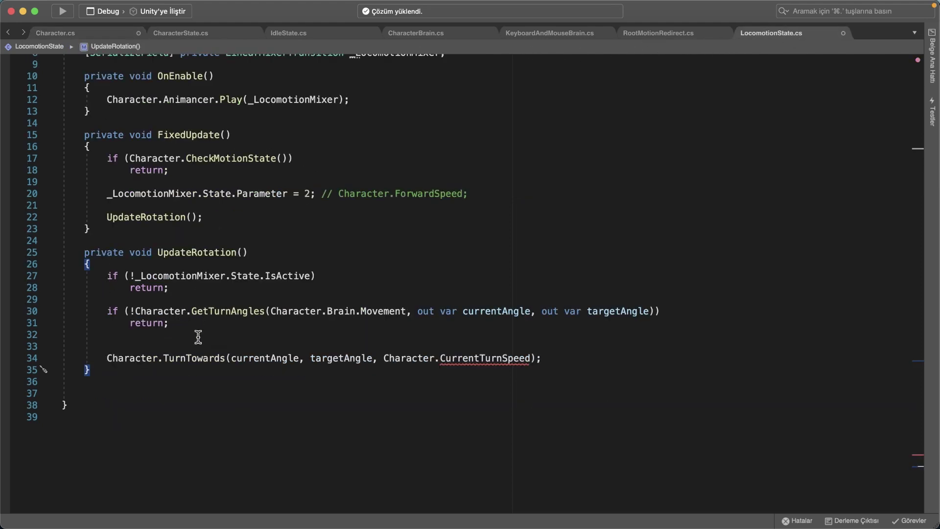
left_click(69, 35)
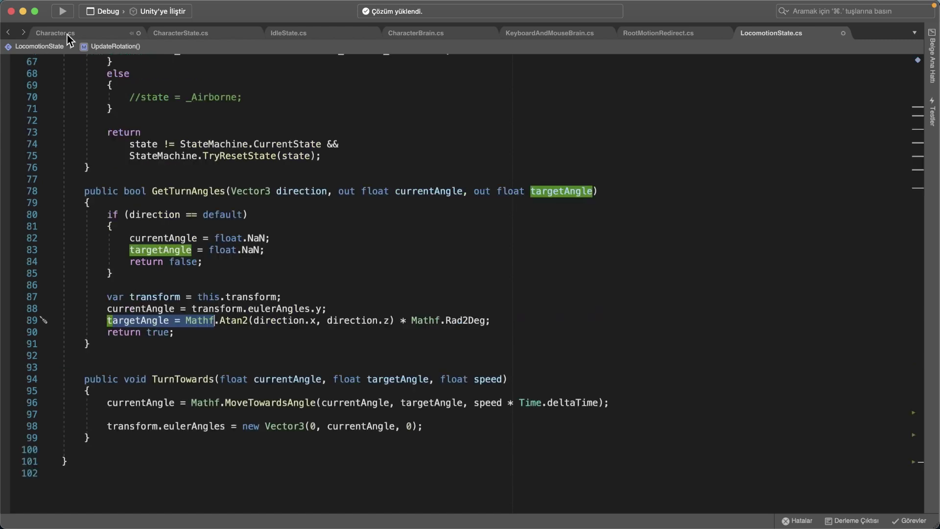
scroll(230, 332, "down", 1)
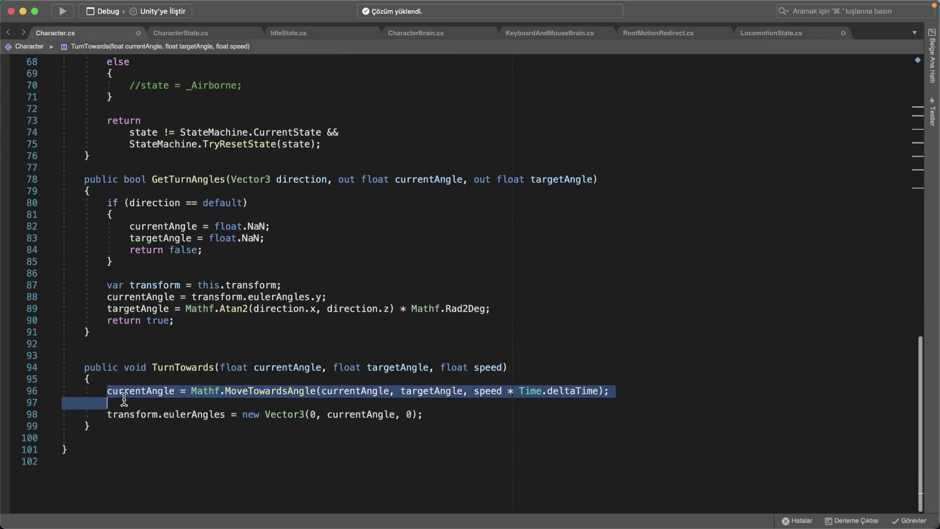
double_click(165, 396)
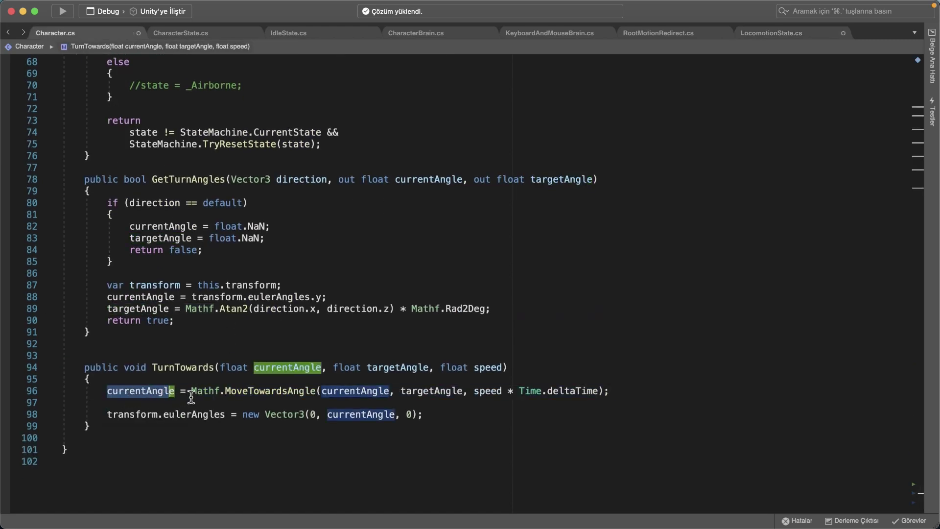
mouse_move(219, 390)
mouse_move(279, 391)
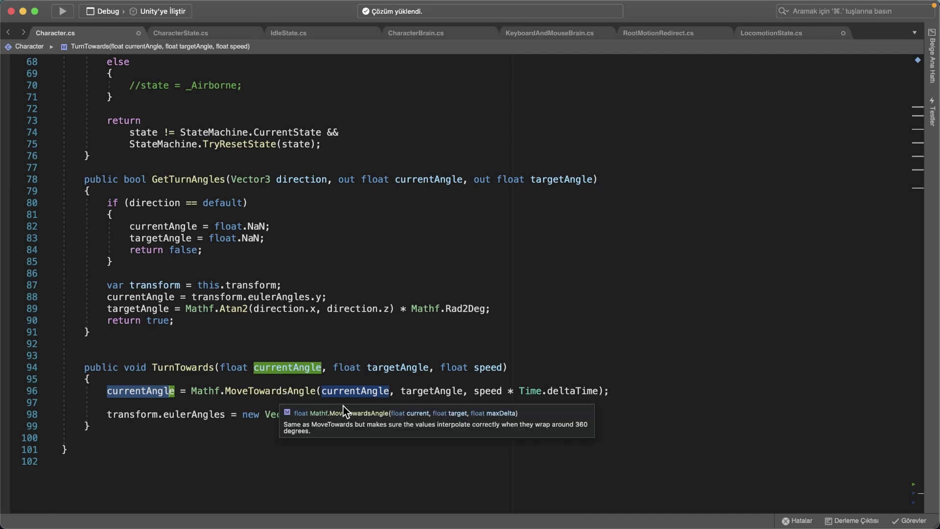
left_click(326, 403)
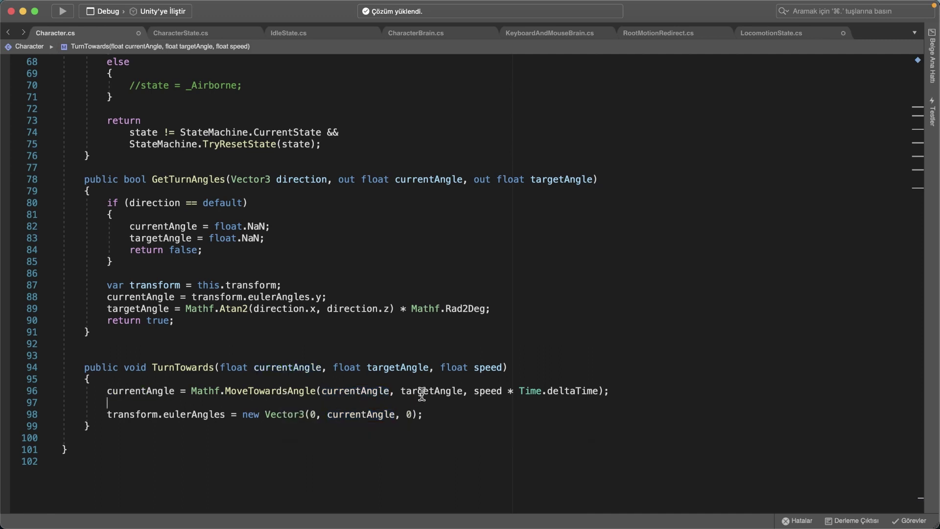
mouse_move(428, 393)
mouse_move(489, 397)
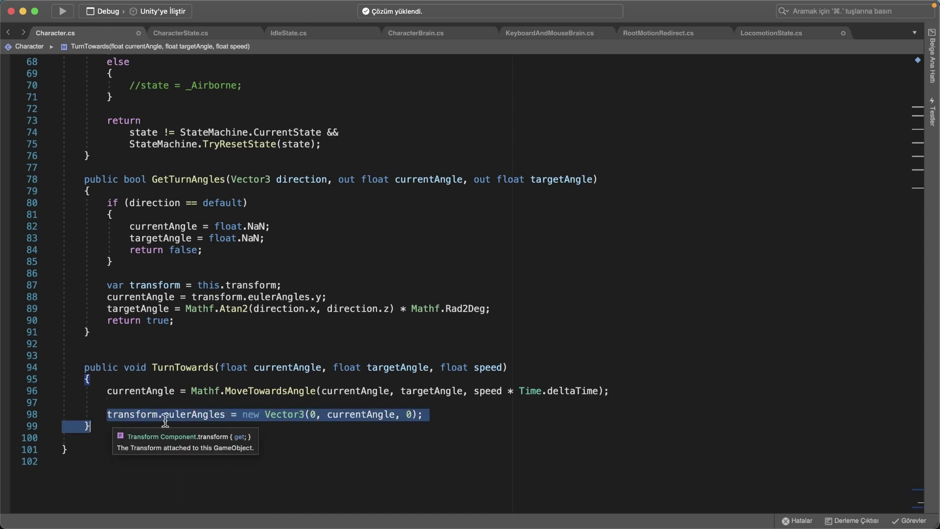
left_click_drag(109, 414, 210, 415)
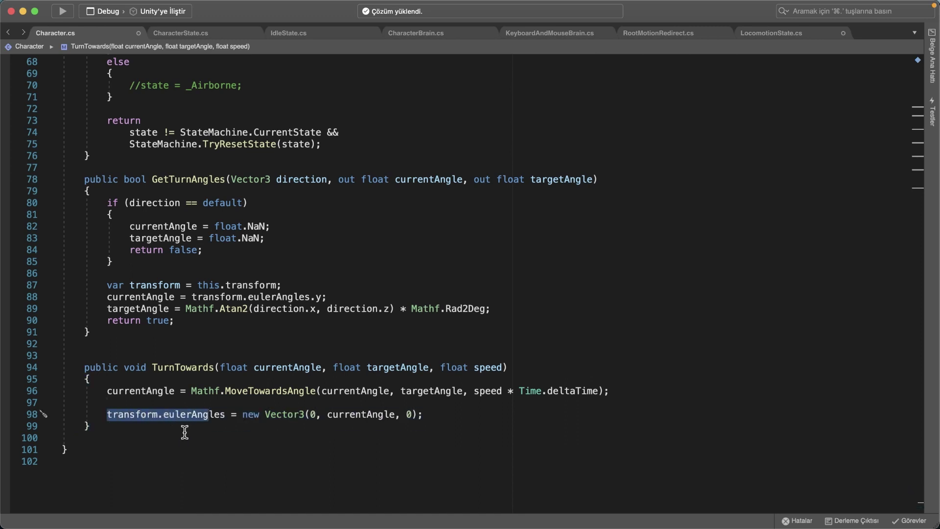
left_click_drag(338, 415, 335, 438)
left_click(345, 427)
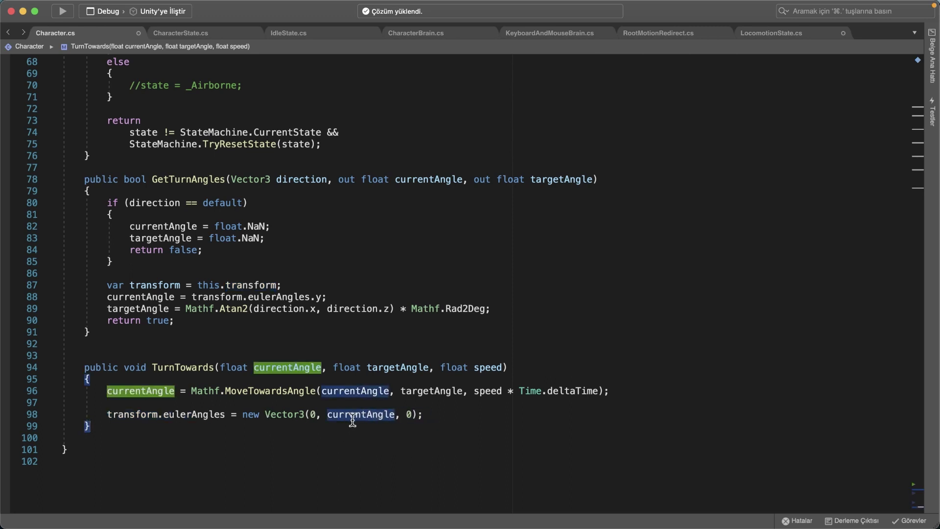
- Return to LocomotionState.cs to view its UpdateRotation method
scroll(300, 294, "up", 1)
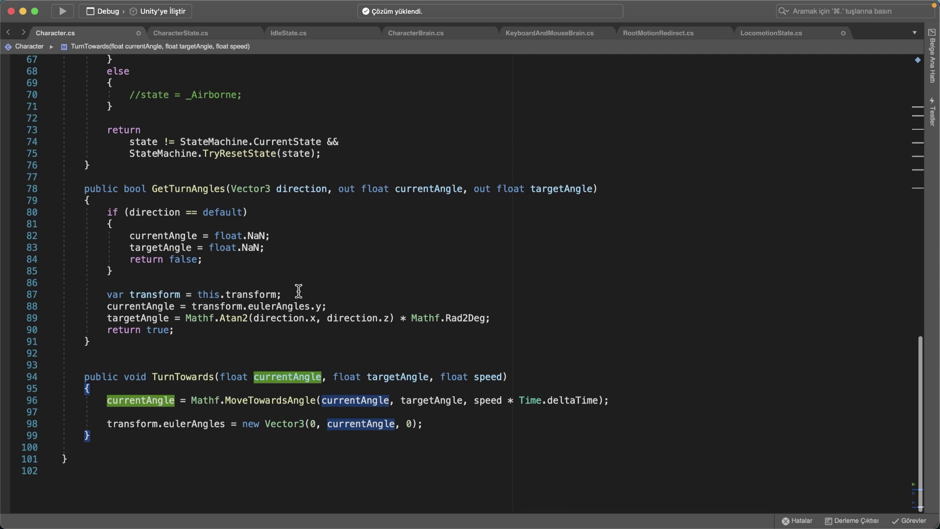
left_click(770, 38)
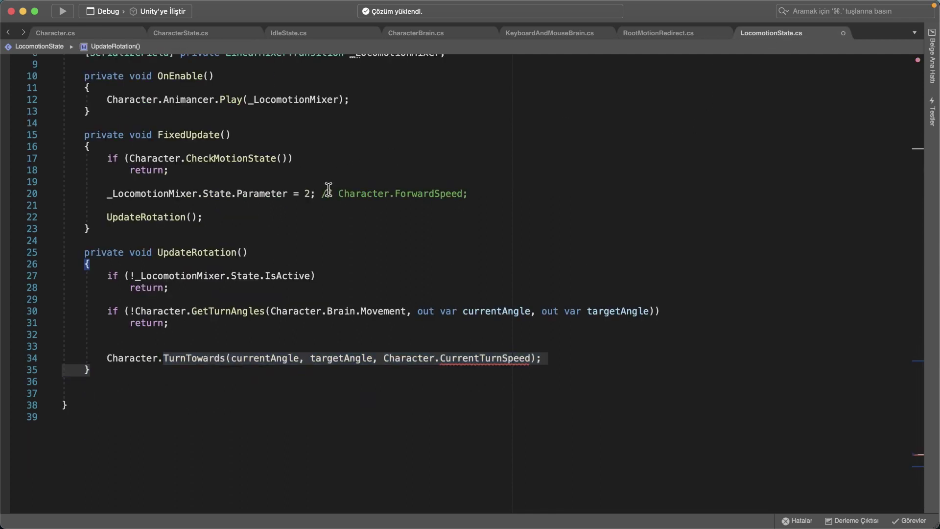
scroll(293, 226, "up", 4)
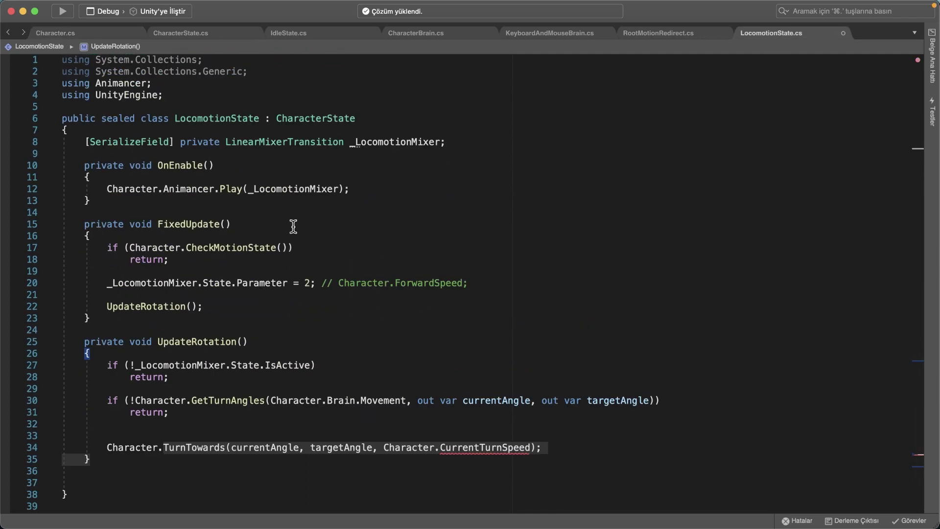
- On line 34, pass 400 as TurnTowards' speed and comment out Character.CurrentTurnSpeed
scroll(281, 230, "down", 1)
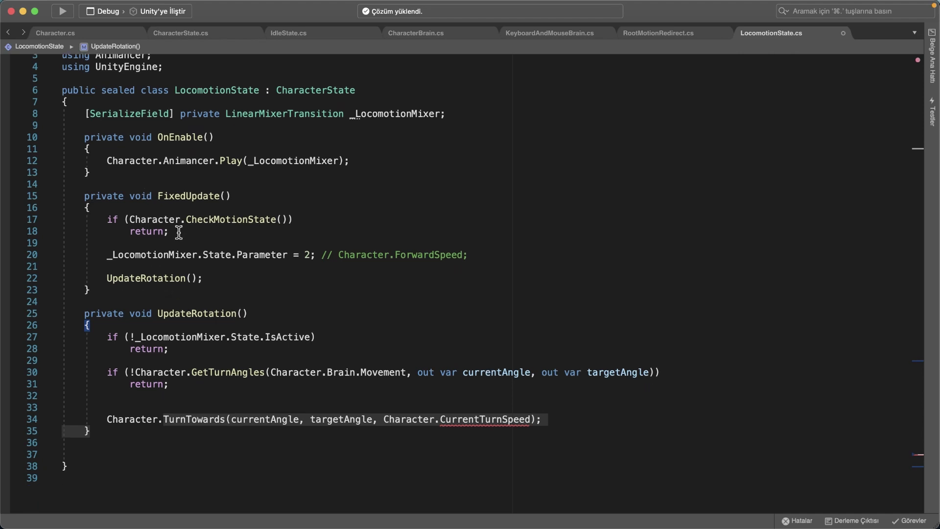
left_click(110, 279)
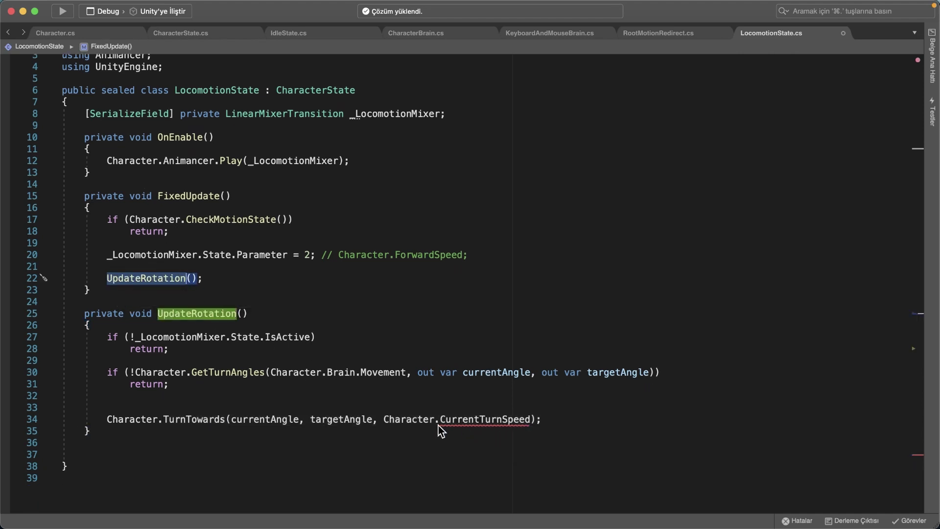
left_click(384, 420)
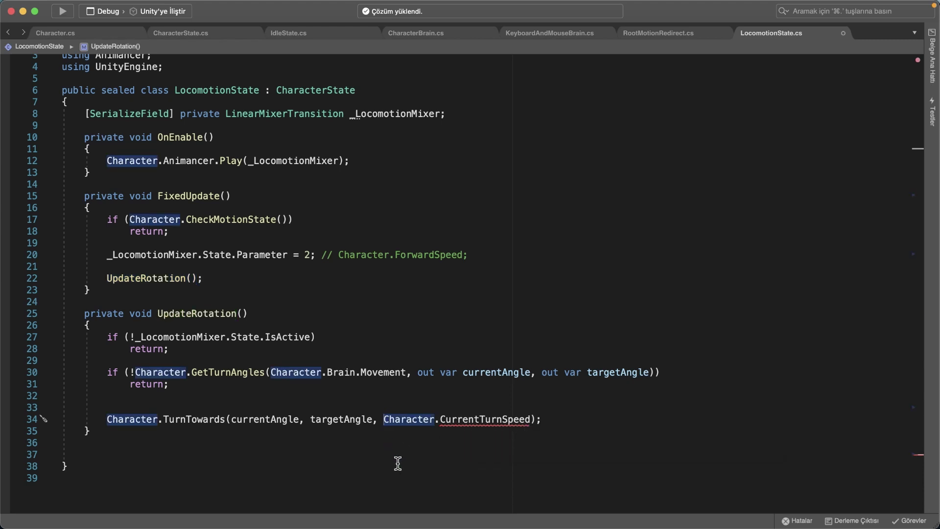
type("400)")
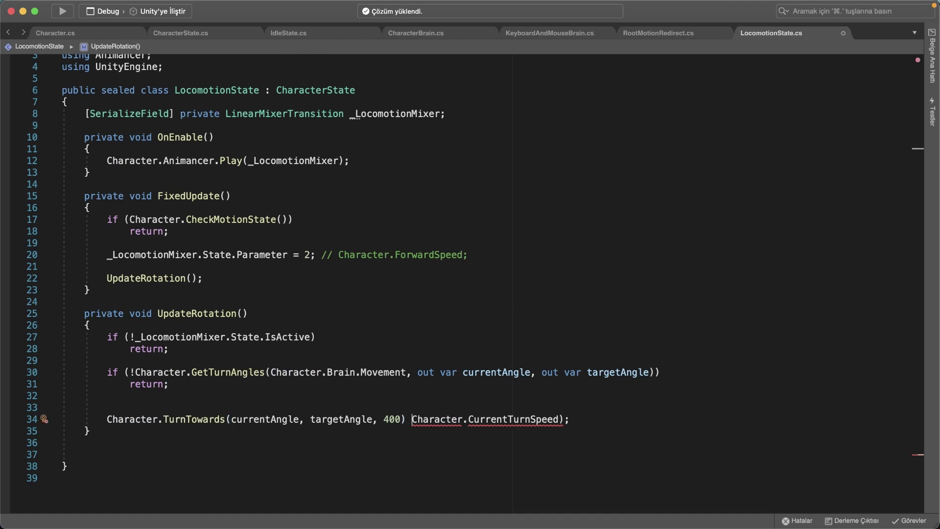
key("Left")
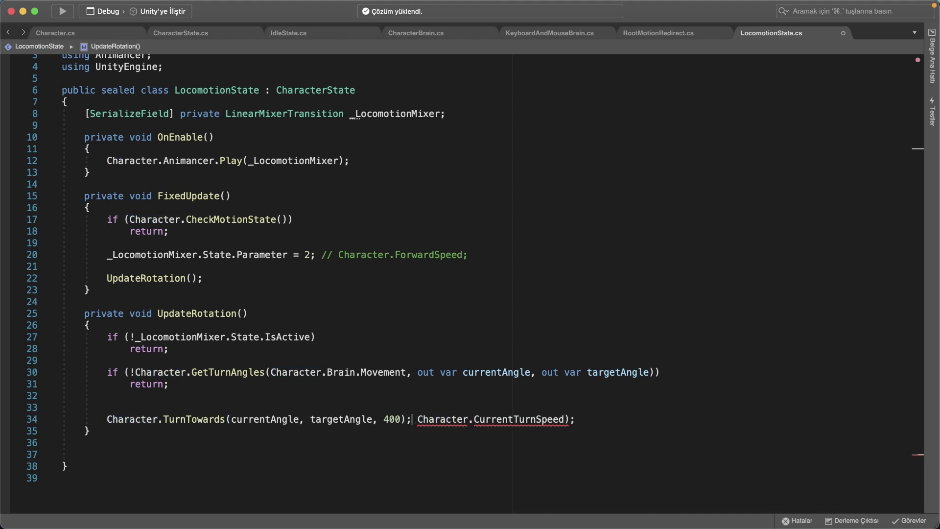
type("; //")
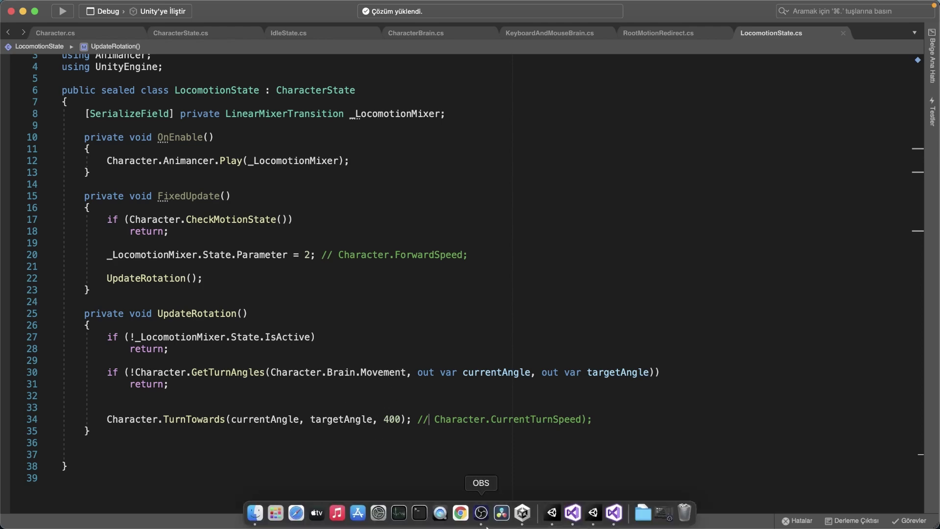
- Play-test briefly, walking the player forward and back, then stop
left_click(593, 518)
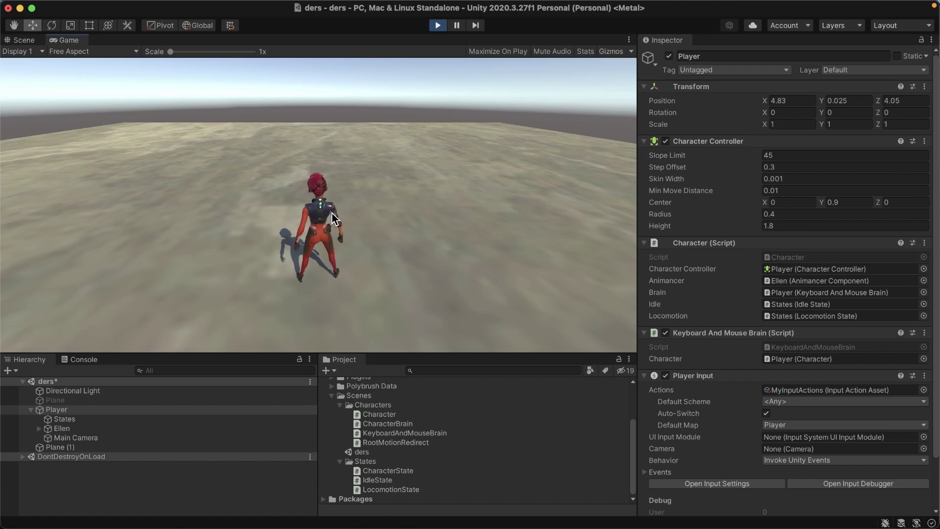
key("w")
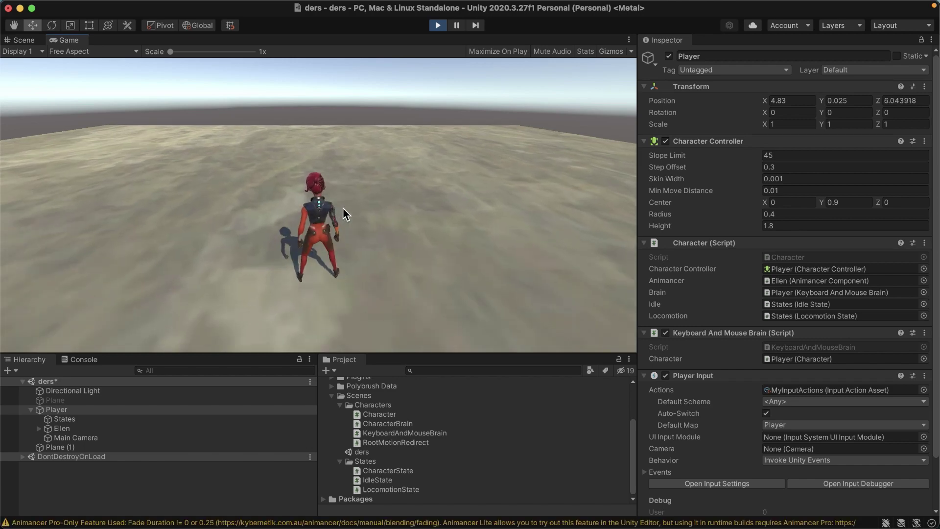
key("s")
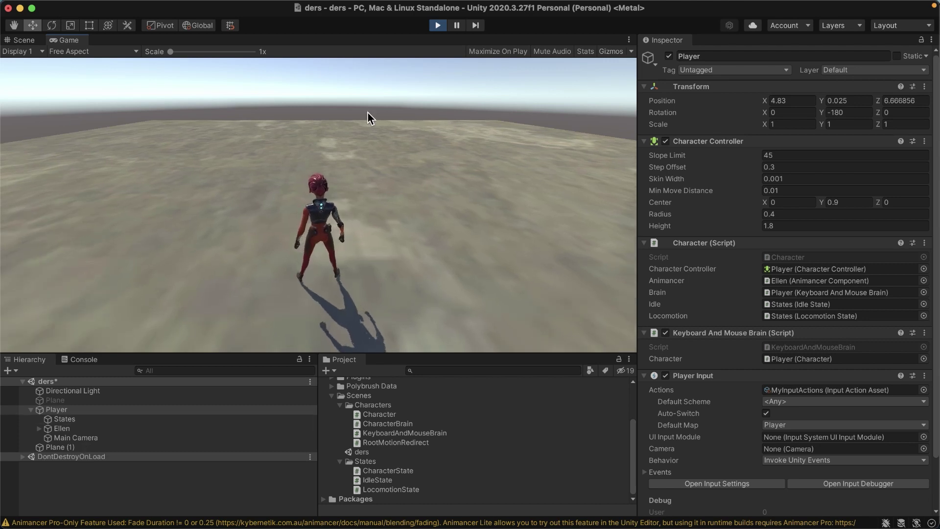
left_click(437, 28)
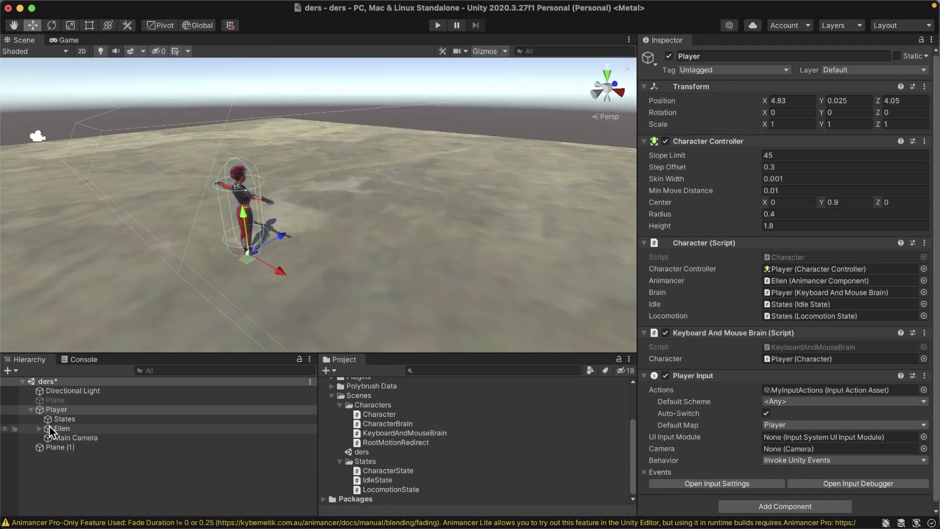
- Move Main Camera to the scene root and run the character in all WASD directions, then stop
left_click_drag(76, 439, 76, 482)
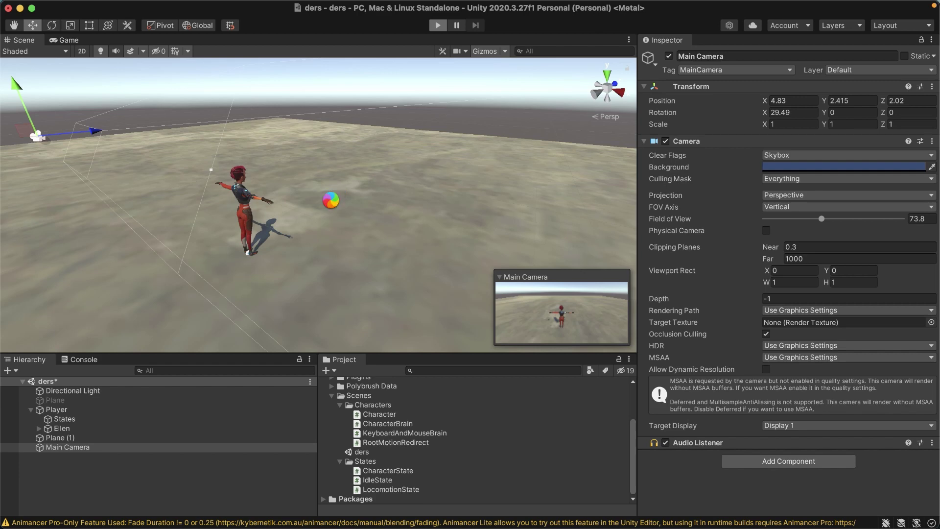
key("w")
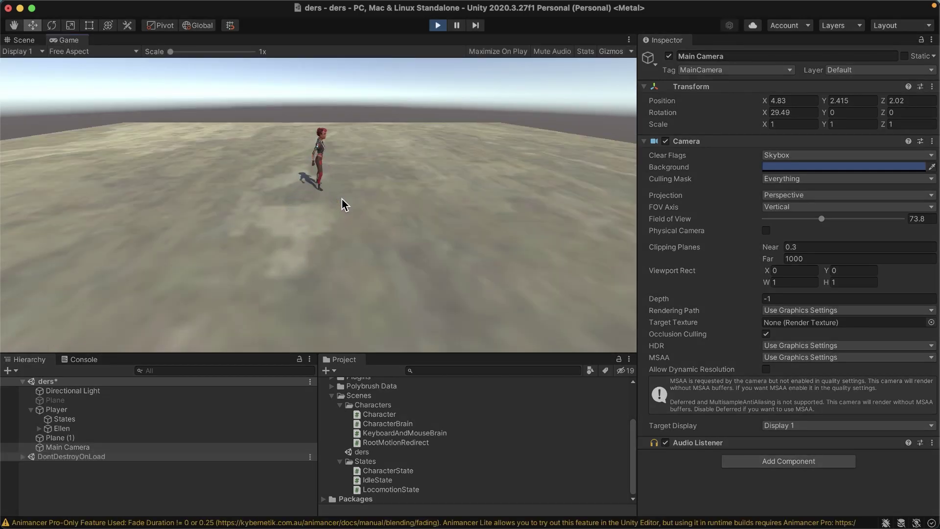
key("s")
key("w")
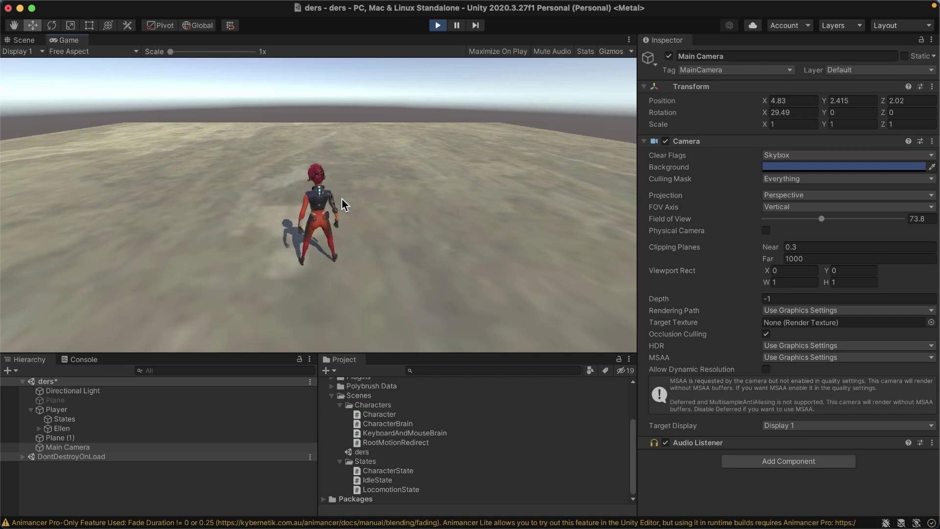
key("d")
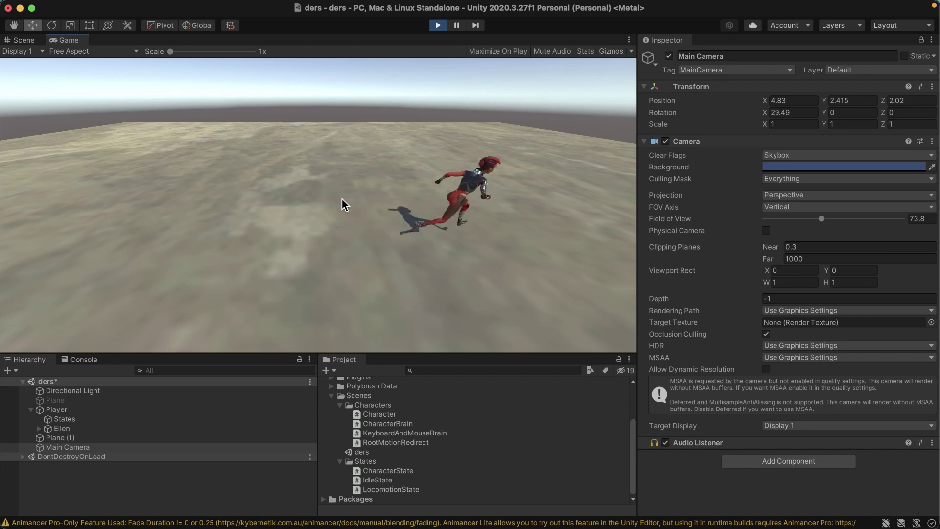
key("a")
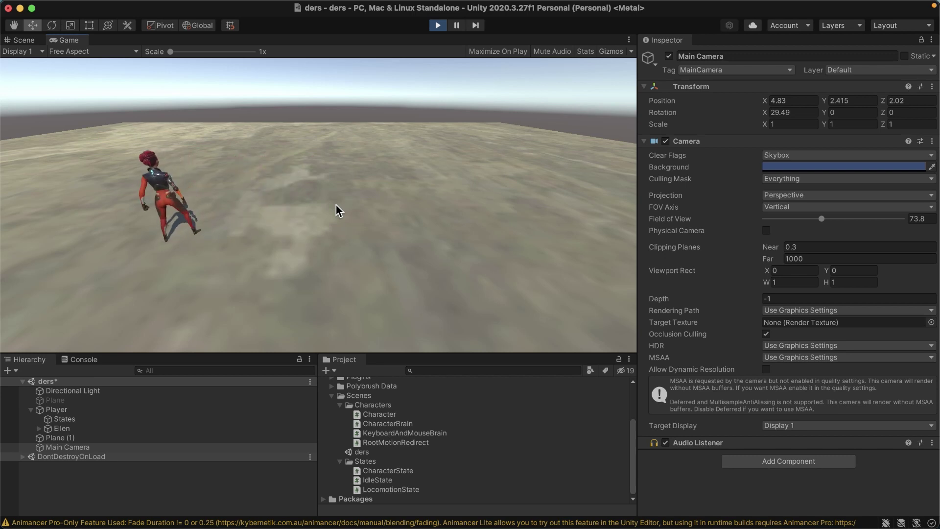
key("w")
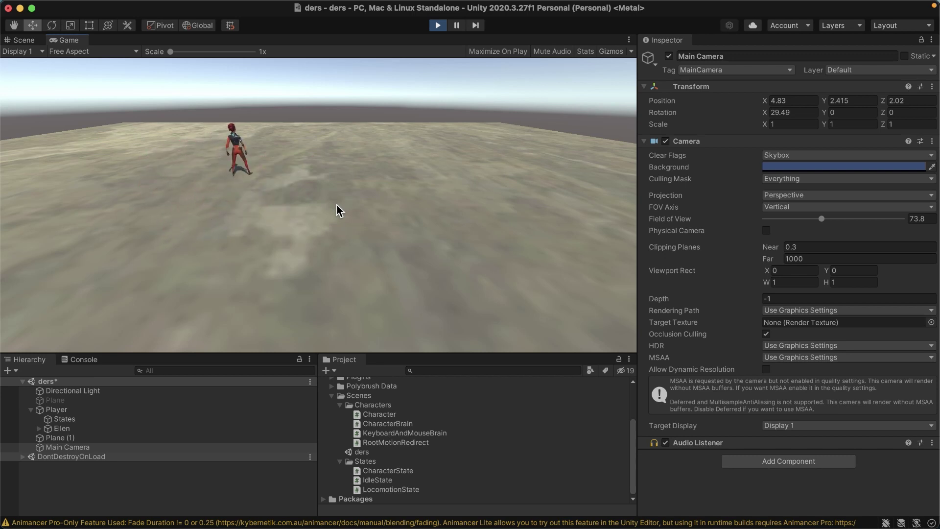
key("s")
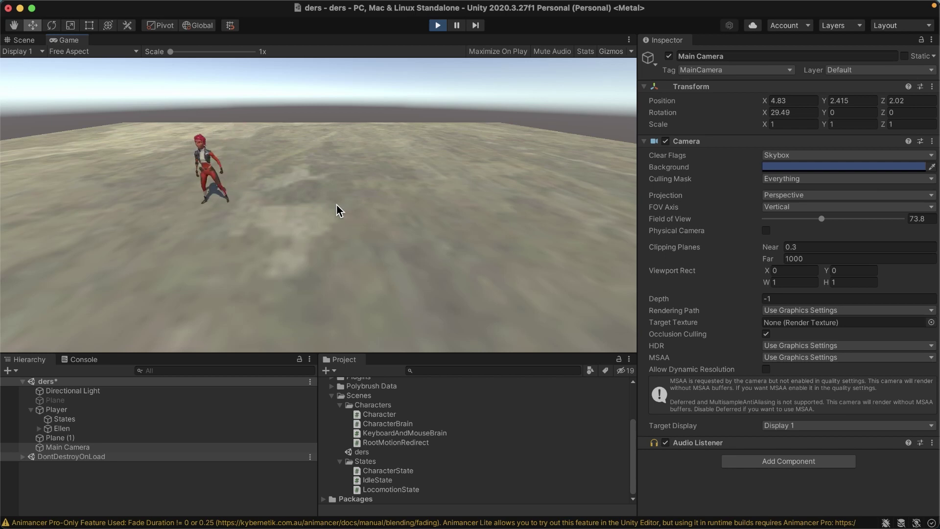
key("d")
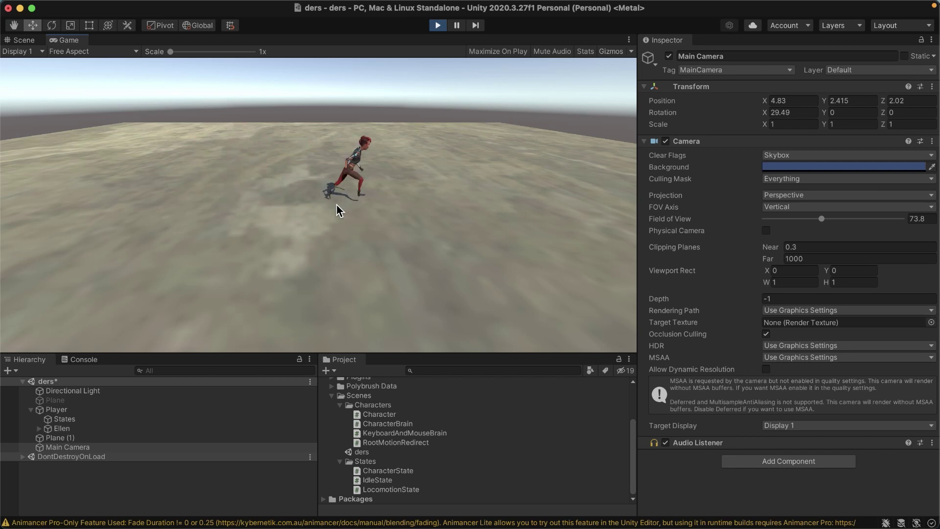
key("a")
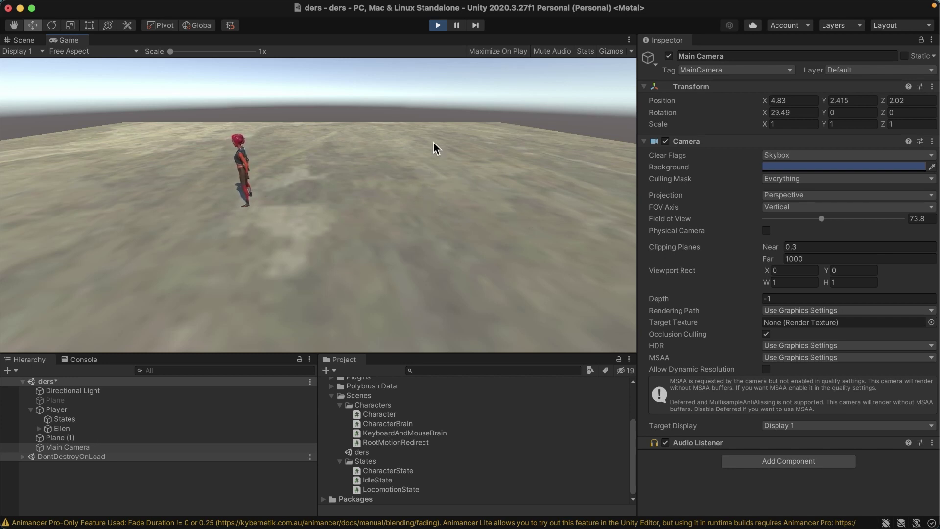
left_click(438, 26)
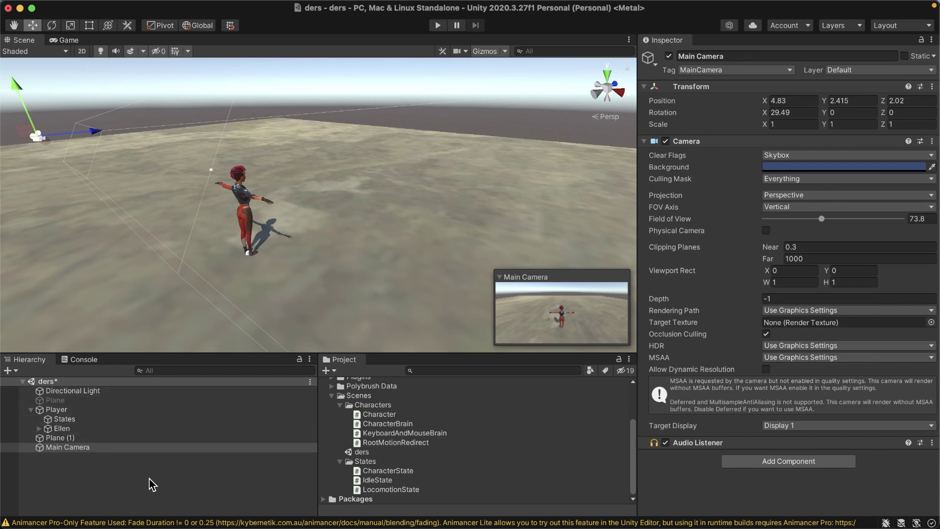
- Open the 3D Game Kit example scene from the Animancer examples folder without saving
scroll(392, 456, "up", 1)
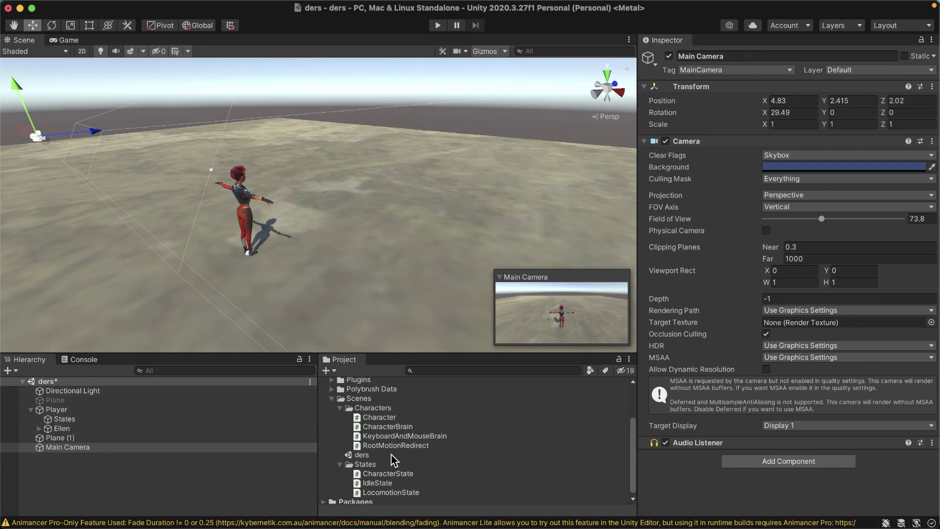
scroll(391, 454, "up", 5)
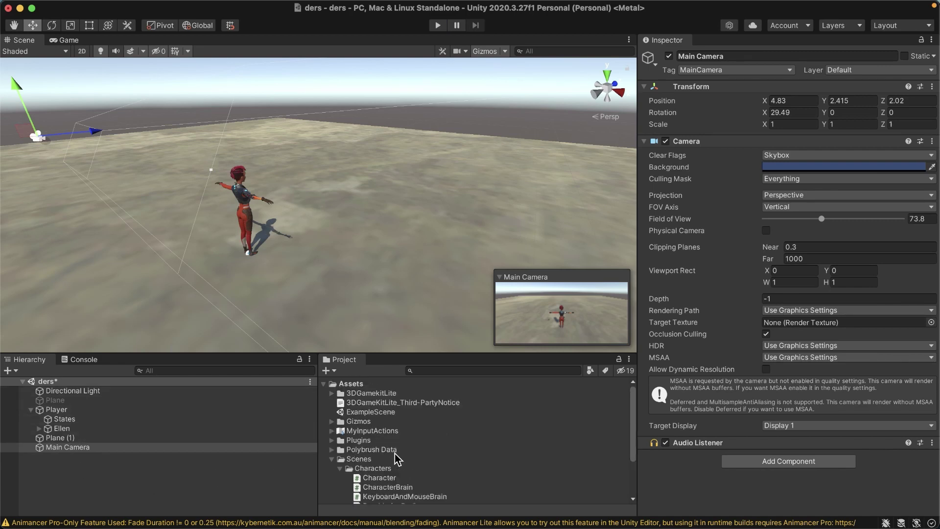
left_click(332, 441)
scroll(363, 466, "down", 1)
left_click(349, 468)
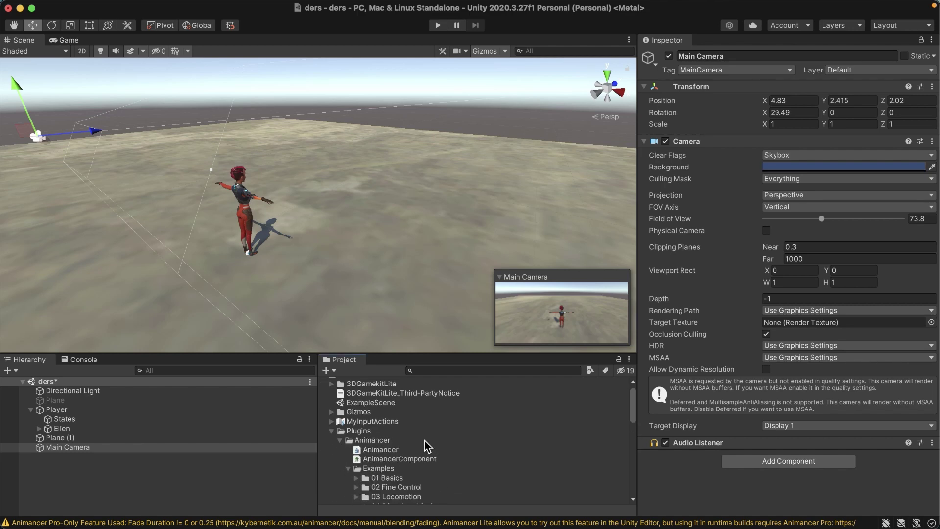
scroll(428, 446, "down", 4)
scroll(416, 433, "down", 4)
scroll(407, 422, "down", 2)
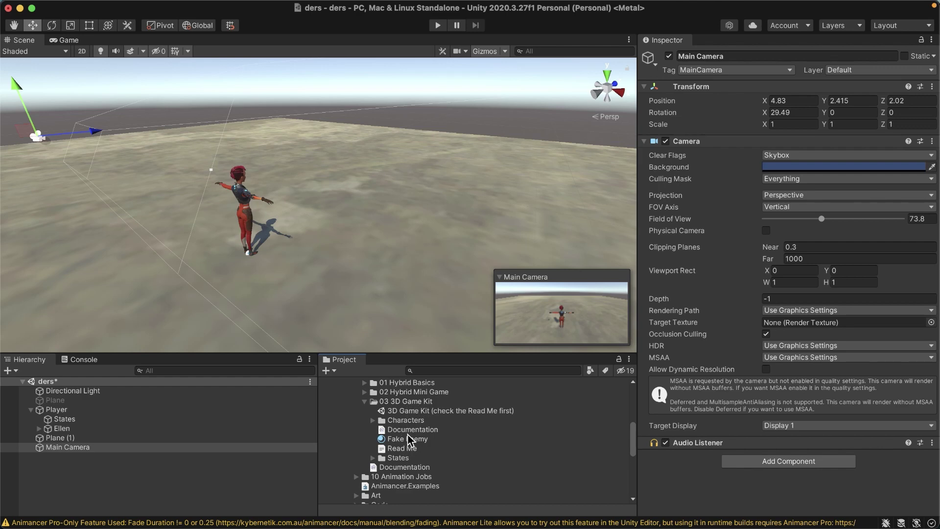
double_click(412, 414)
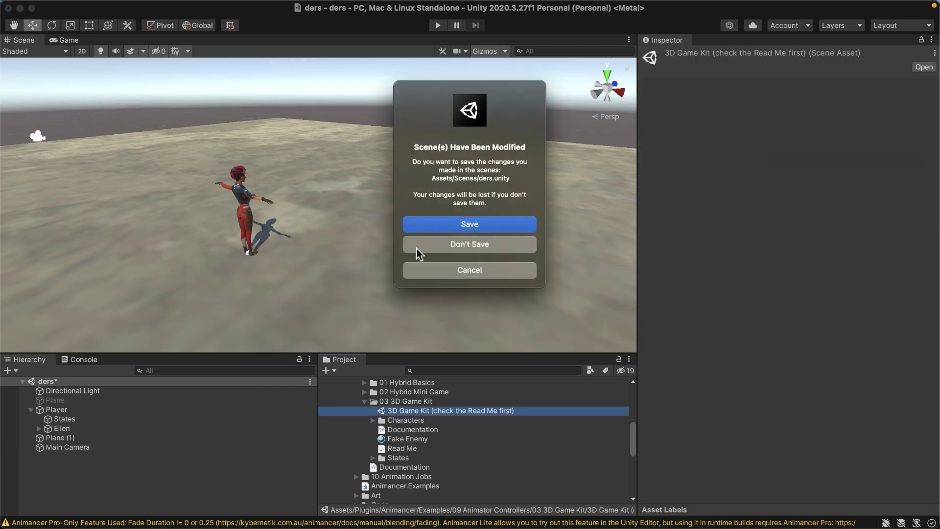
key("Return")
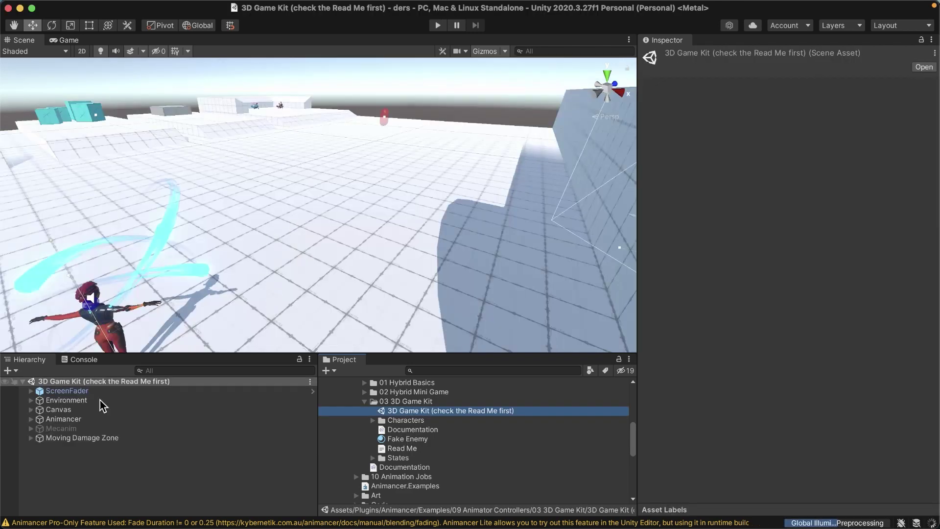
- Select the scene's CameraRig and locate its prefab asset via Prefab > Select Asset
left_click(31, 420)
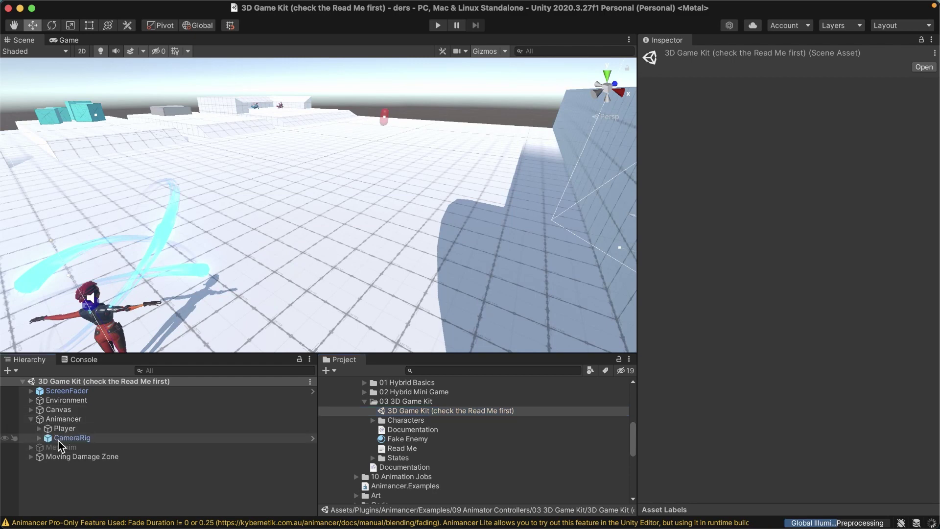
left_click(63, 438)
right_click(111, 438)
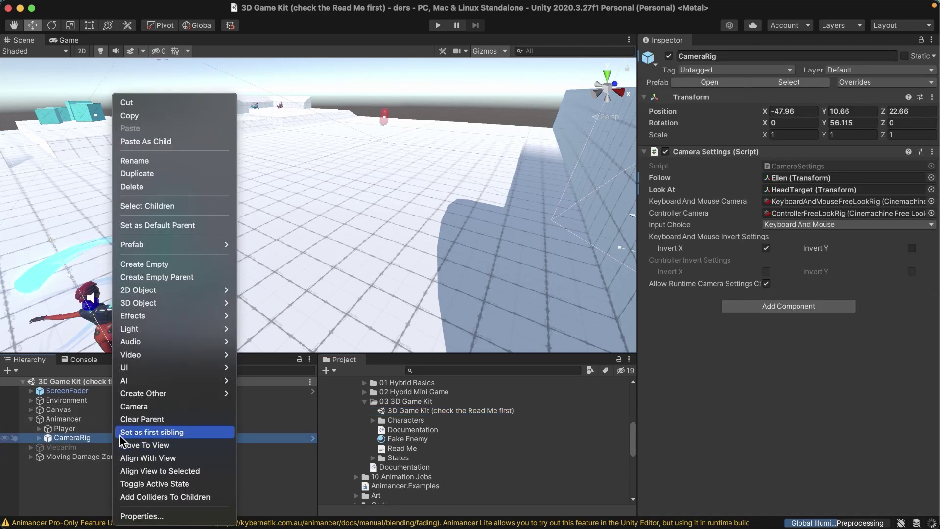
mouse_move(188, 245)
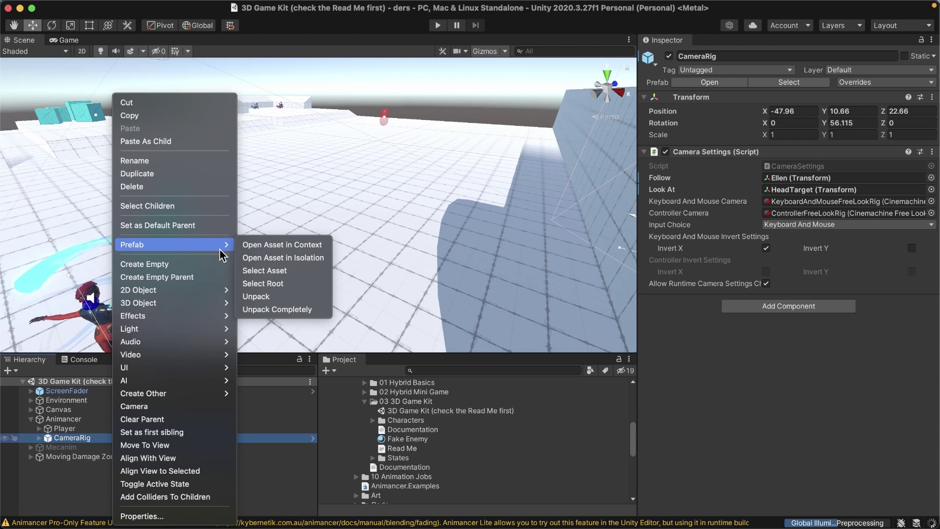
left_click(269, 275)
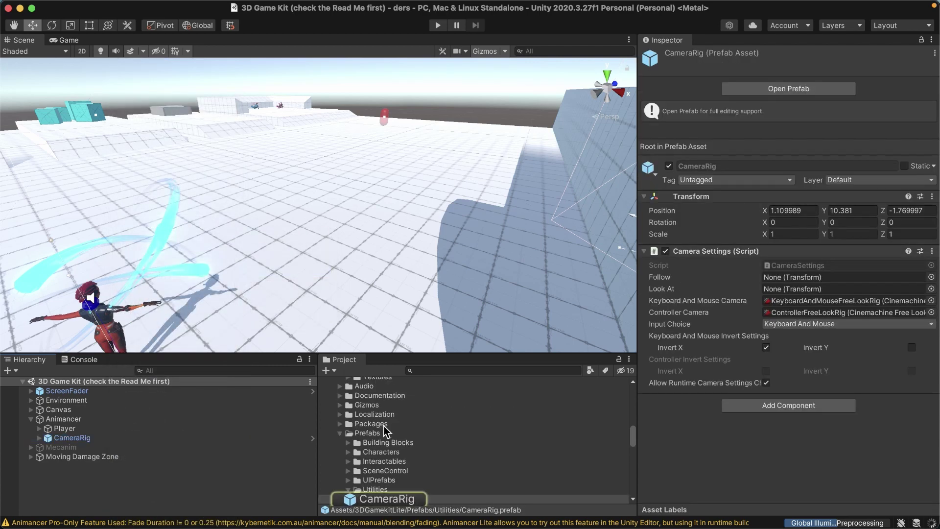
scroll(372, 426, "up", 5)
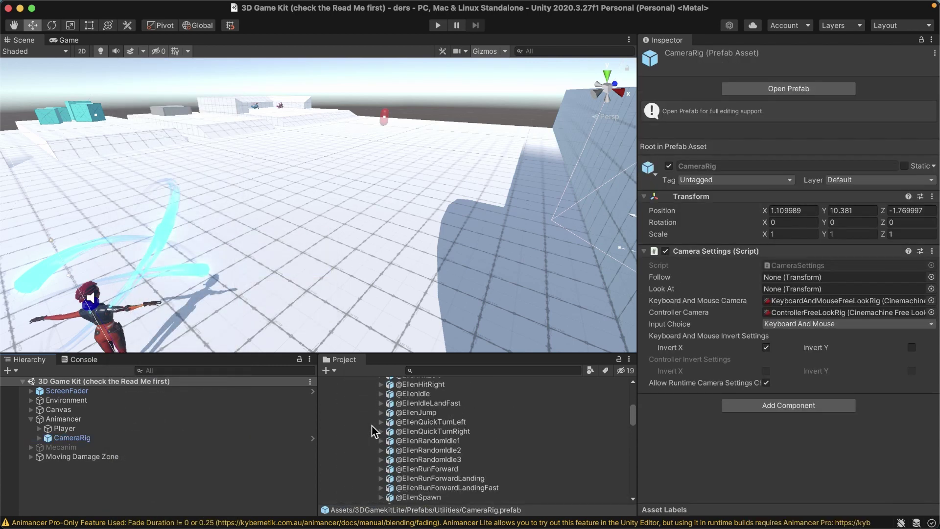
scroll(373, 421, "up", 5)
scroll(373, 417, "up", 5)
scroll(374, 413, "up", 3)
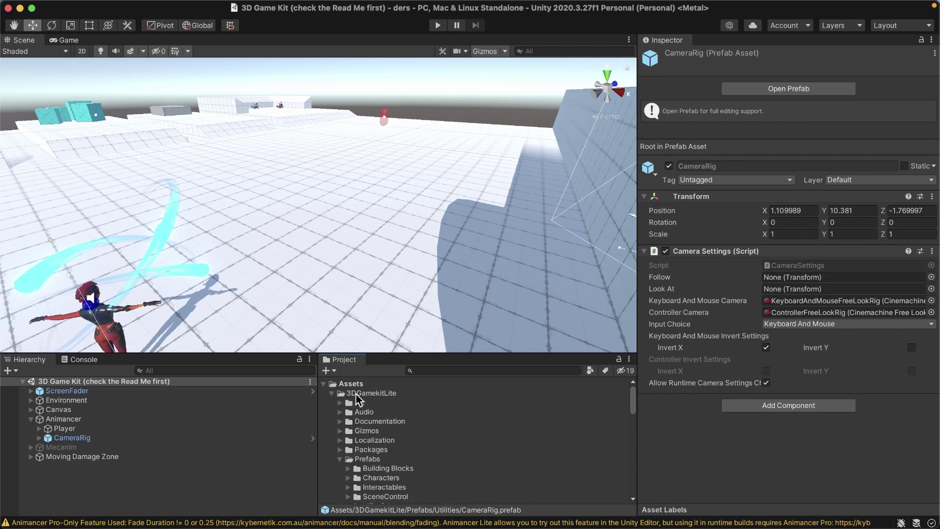
scroll(394, 422, "down", 1)
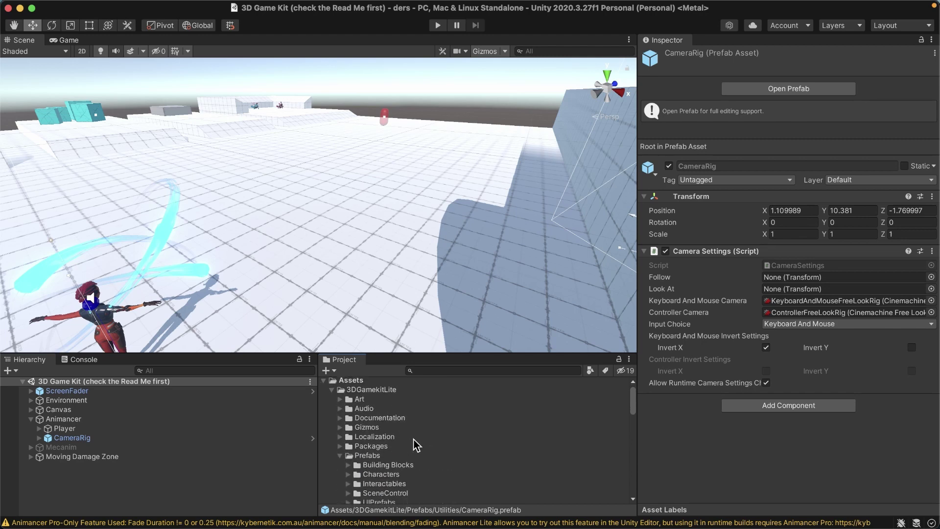
scroll(382, 460, "down", 3)
scroll(396, 460, "down", 2)
scroll(428, 450, "down", 4)
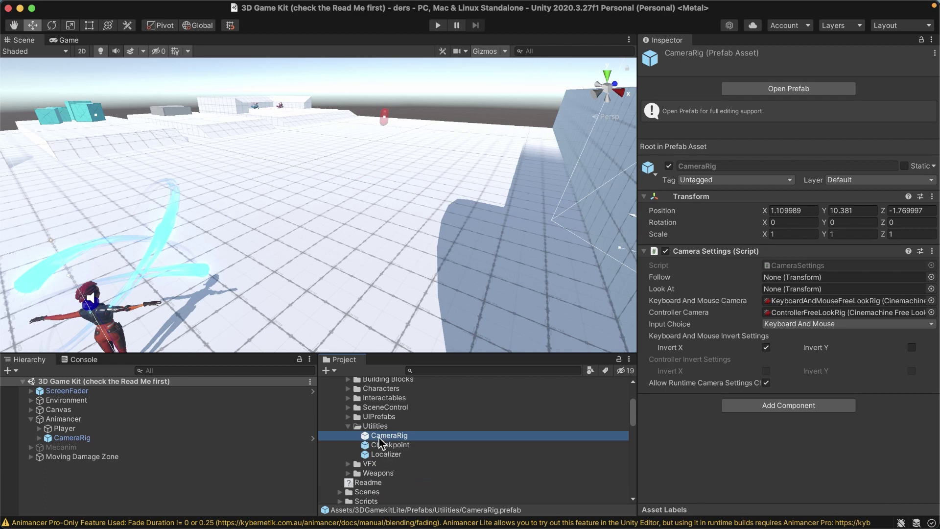
- Apply all CameraRig overrides to the prefab and select the prefab asset
left_click(72, 437)
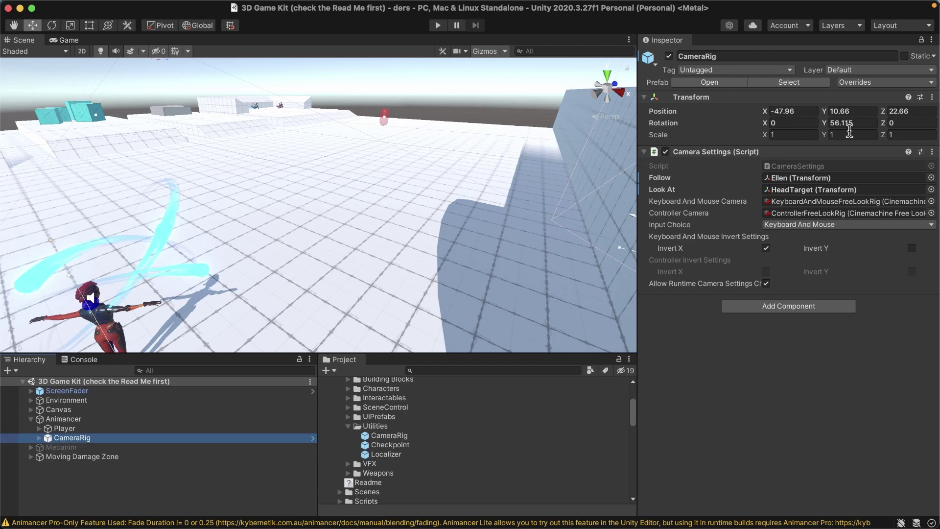
left_click(932, 84)
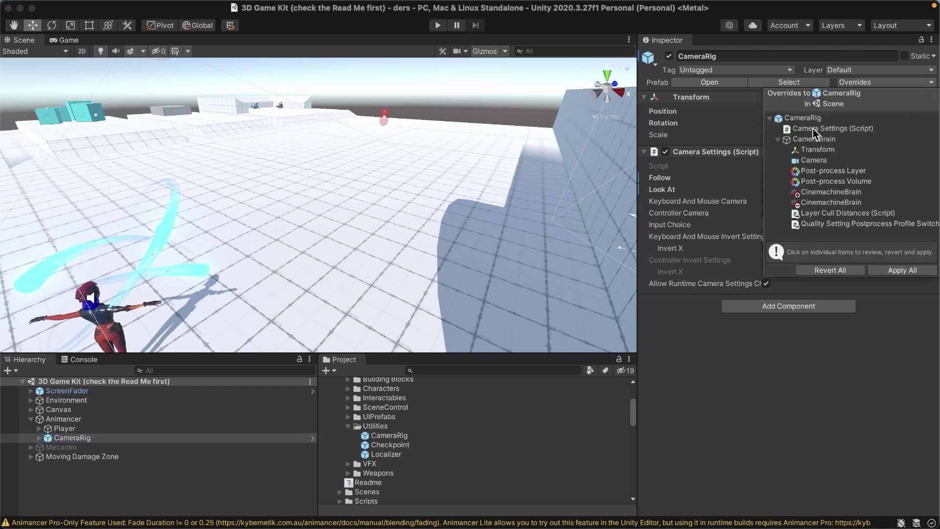
left_click(895, 270)
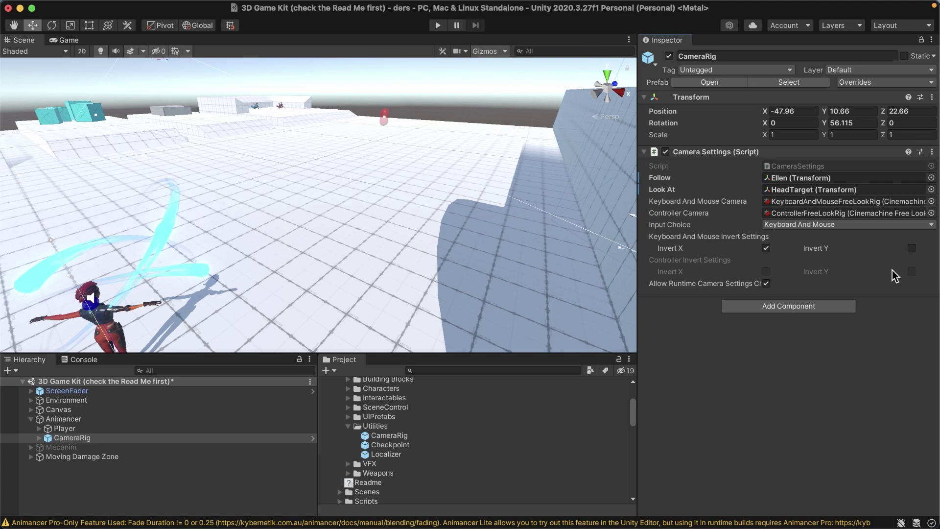
left_click(389, 438)
scroll(387, 470, "down", 5)
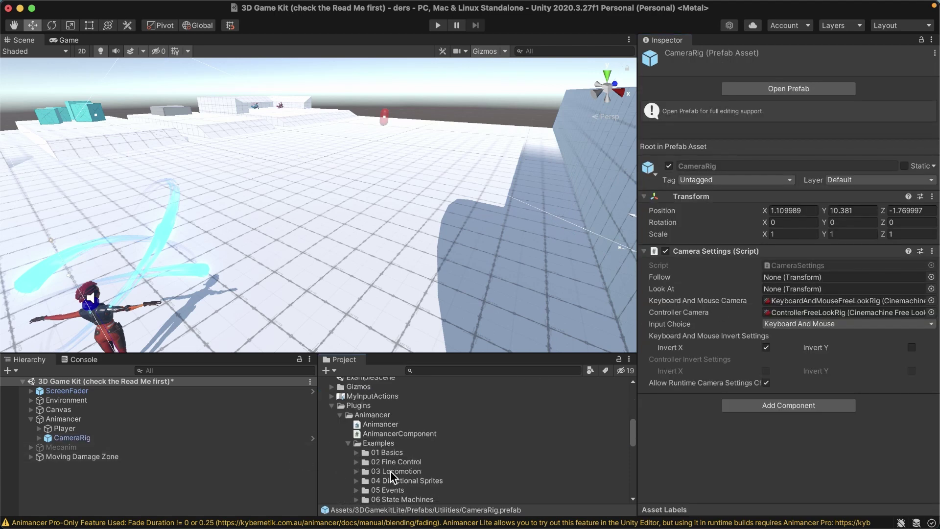
scroll(391, 471, "down", 5)
scroll(389, 474, "down", 3)
- Reopen the ders scene and delete its Main Camera
double_click(361, 452)
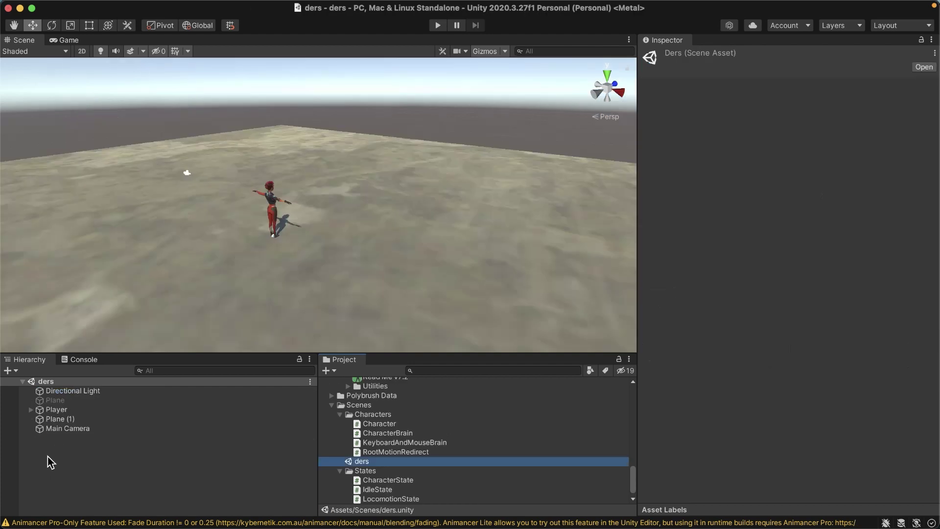
left_click(71, 431)
right_click(73, 432)
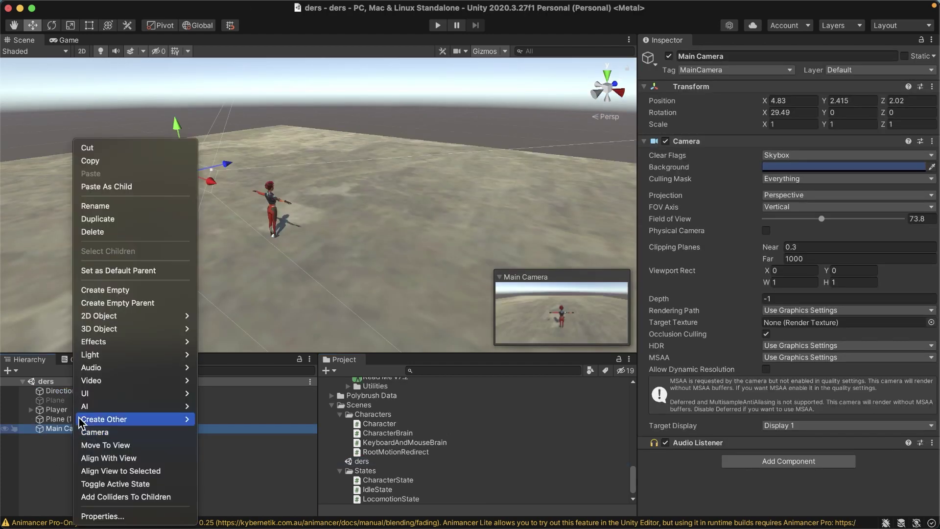
mouse_move(98, 379)
left_click(93, 232)
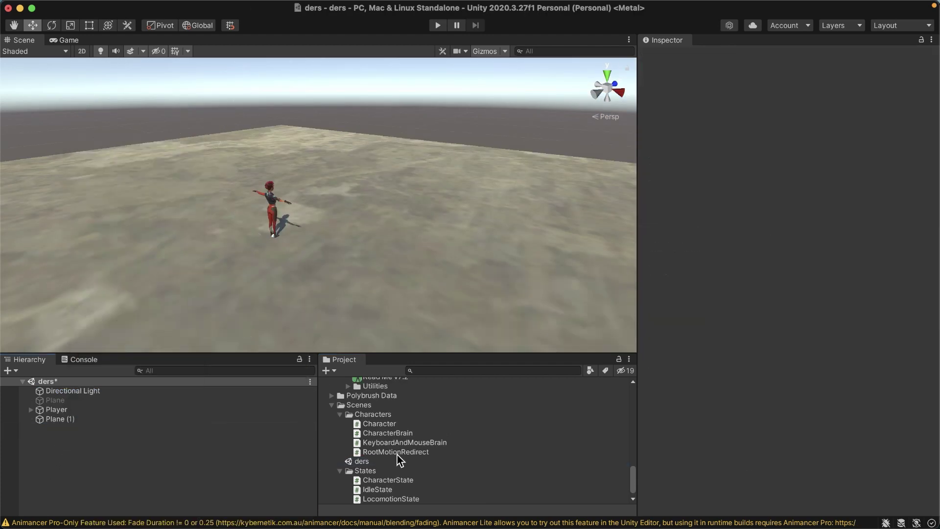
- Drag the CameraRig prefab from the Project panel into the ders scene
scroll(404, 453, "up", 3)
scroll(403, 453, "up", 2)
scroll(404, 453, "up", 2)
scroll(404, 453, "up", 2)
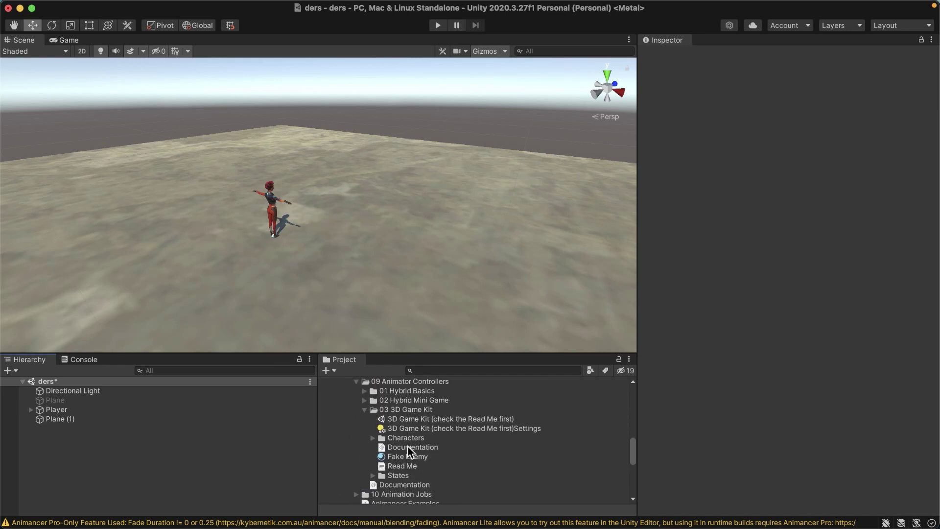
scroll(408, 450, "up", 2)
scroll(409, 451, "up", 5)
left_click_drag(393, 395, 89, 466)
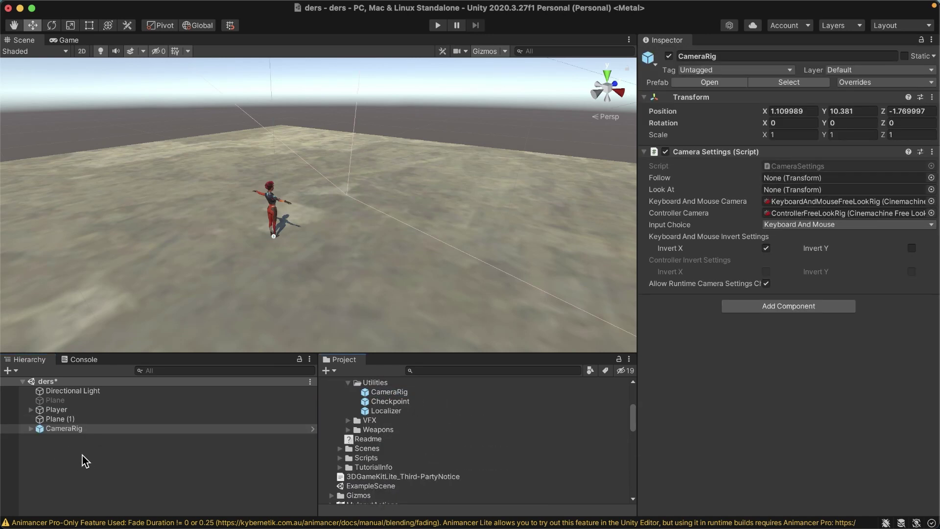
- Inspect both free-look rigs, then CameraRig's Camera Settings input choices
left_click(30, 429)
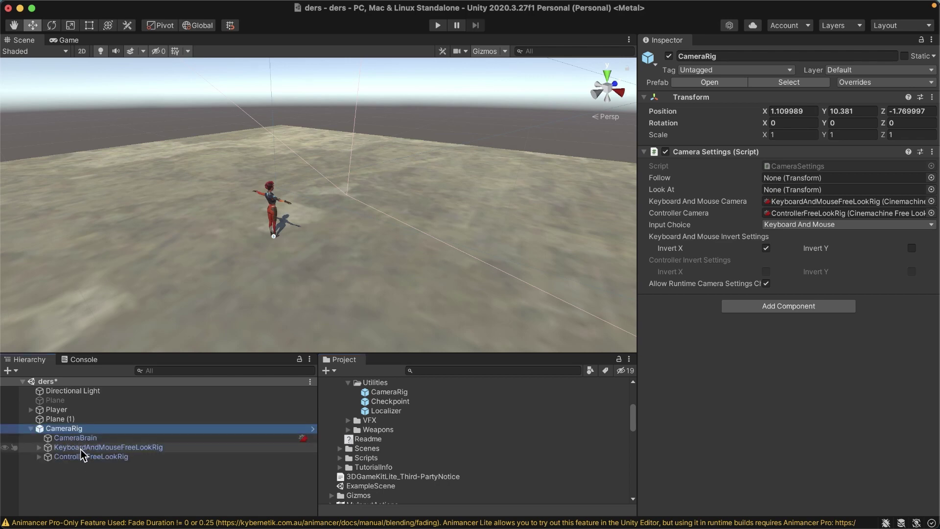
left_click(73, 448)
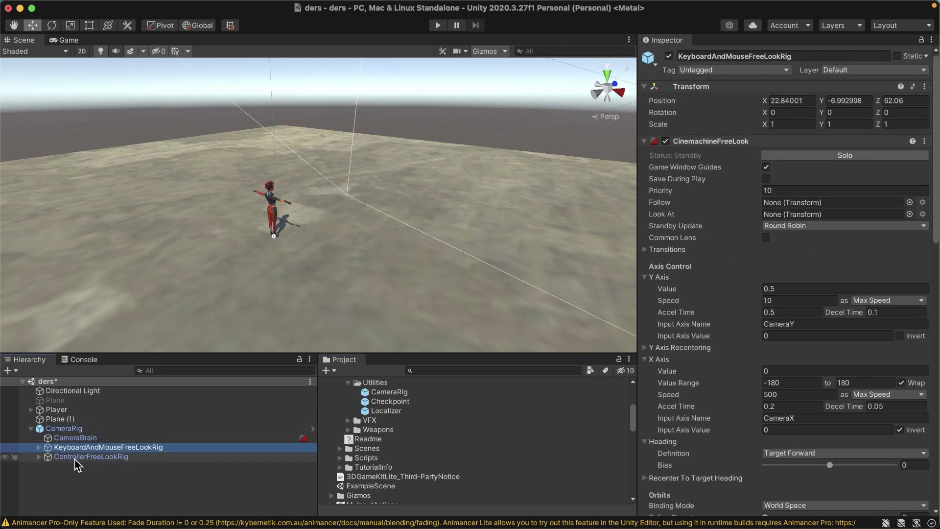
left_click(75, 457)
left_click(73, 430)
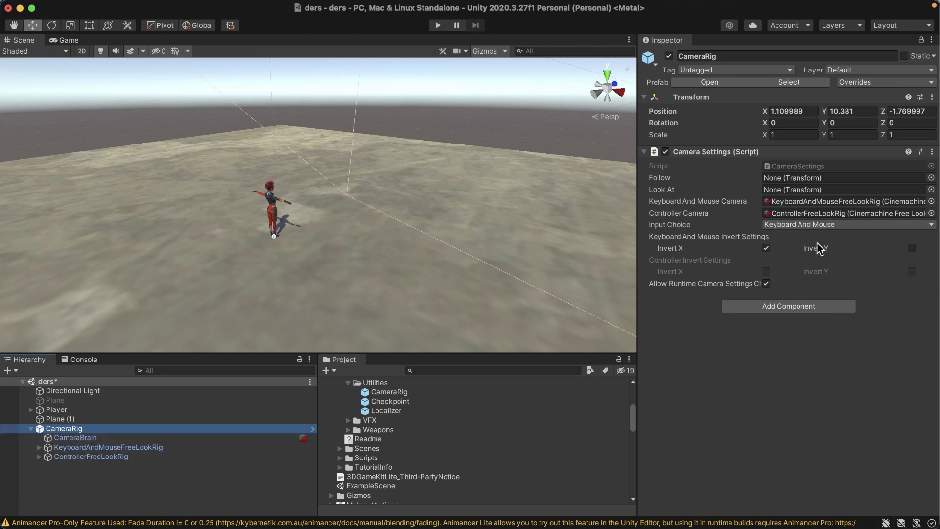
left_click(831, 226)
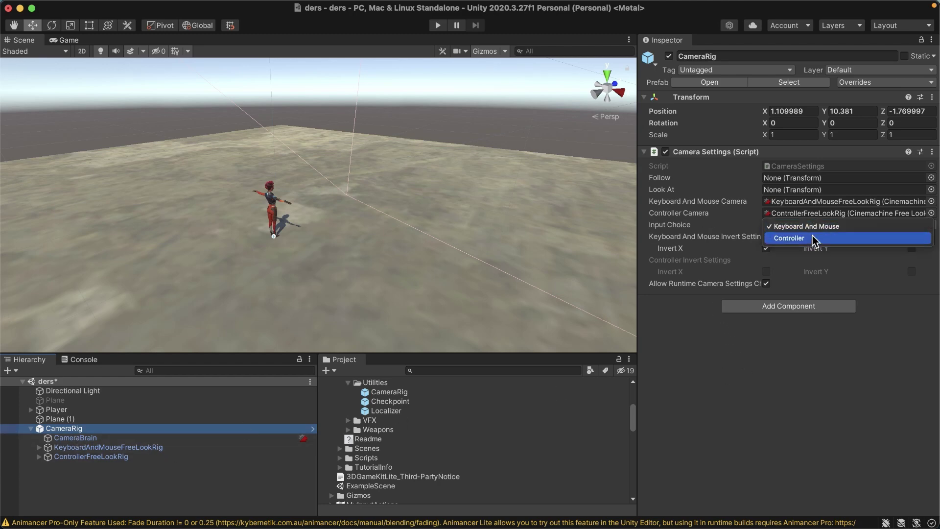
left_click(784, 228)
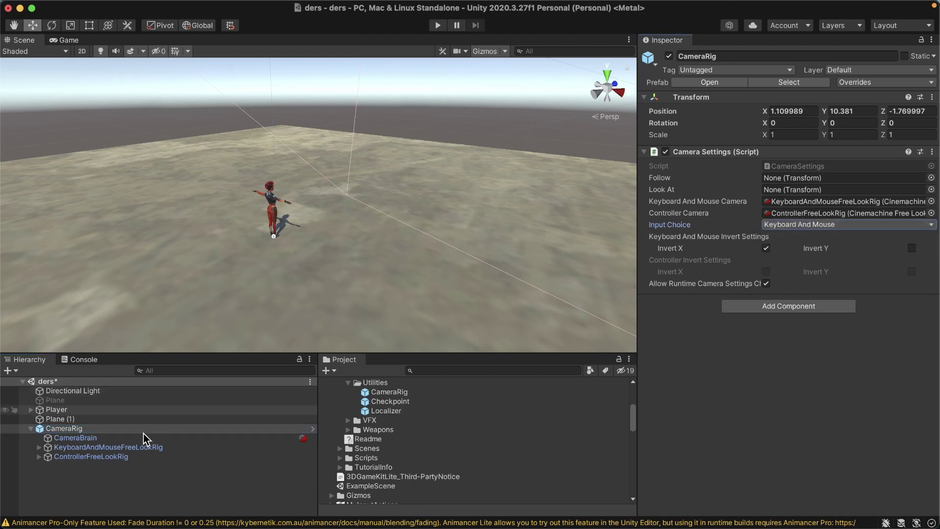
left_click(107, 448)
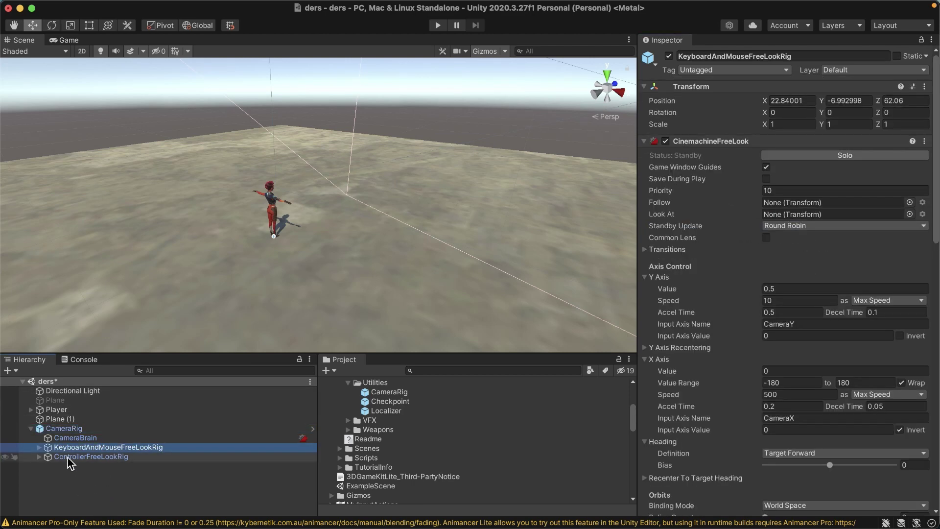
left_click(74, 457)
left_click(98, 447)
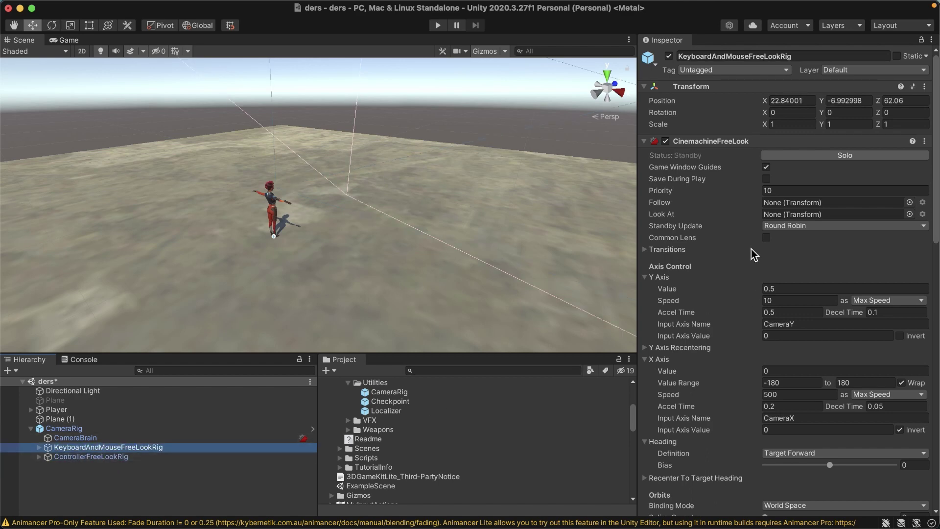
scroll(721, 260, "down", 5)
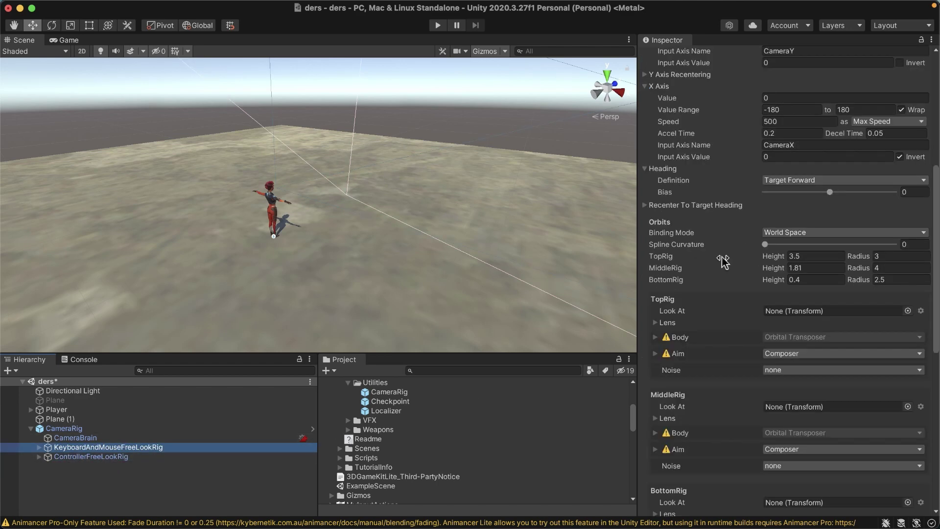
scroll(722, 260, "down", 5)
scroll(722, 260, "down", 5)
scroll(730, 273, "down", 5)
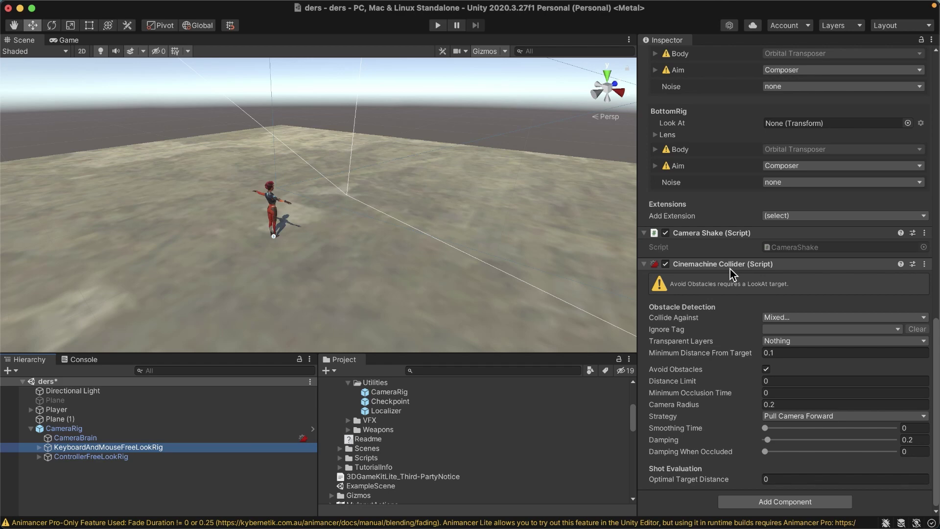
left_click(115, 457)
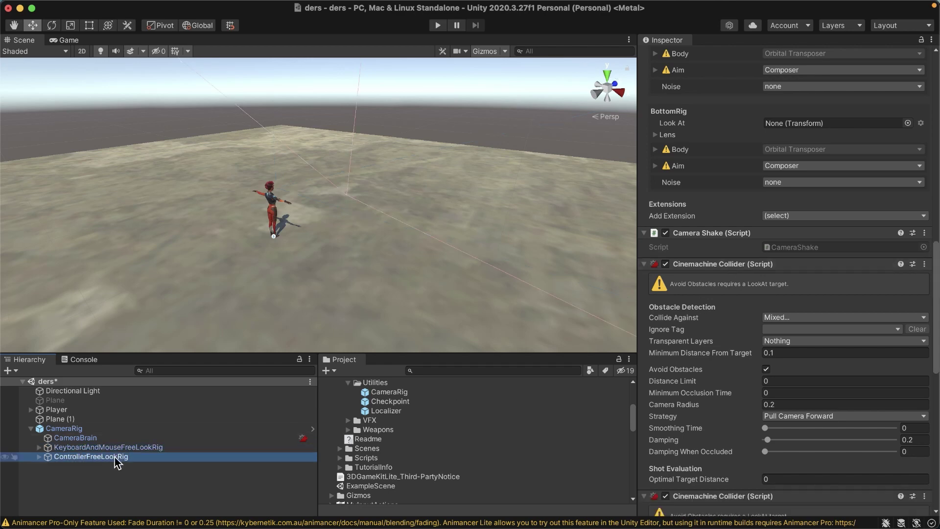
scroll(777, 245, "down", 10)
scroll(729, 289, "down", 5)
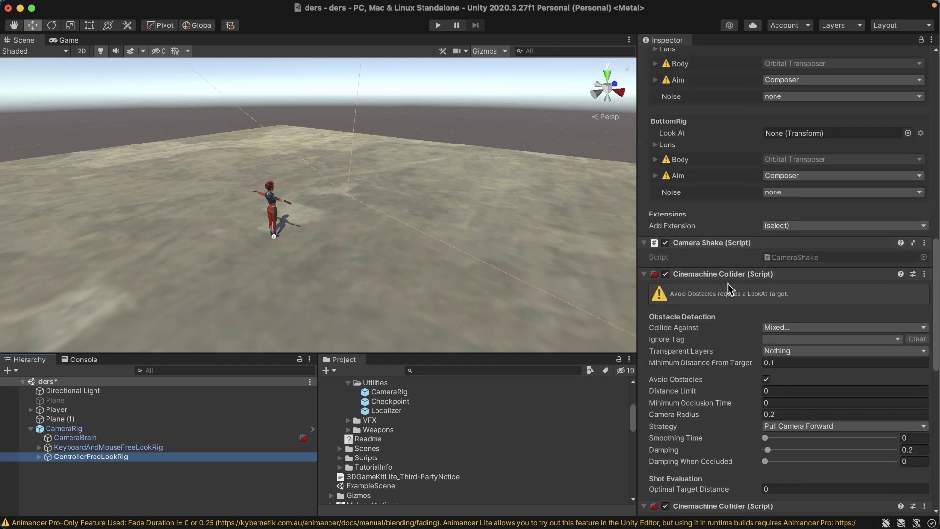
left_click(78, 438)
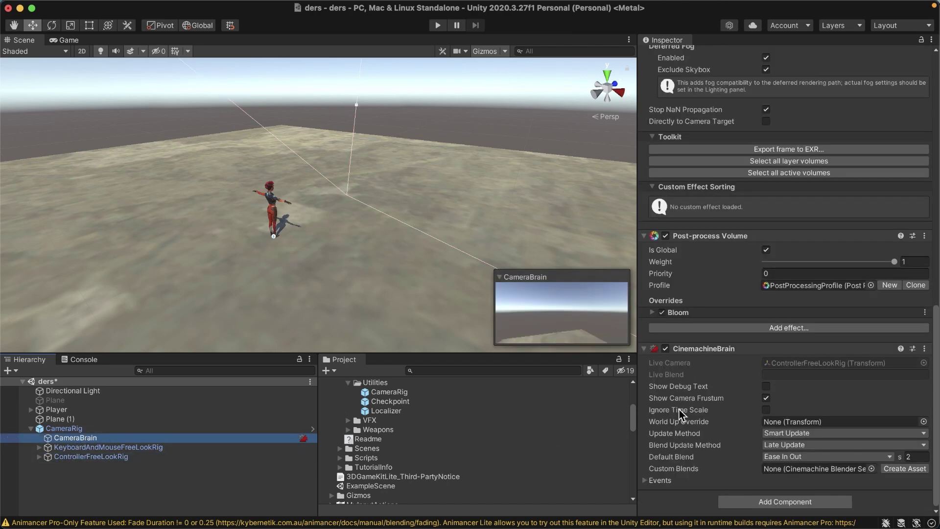
scroll(771, 245, "up", 10)
scroll(681, 158, "up", 10)
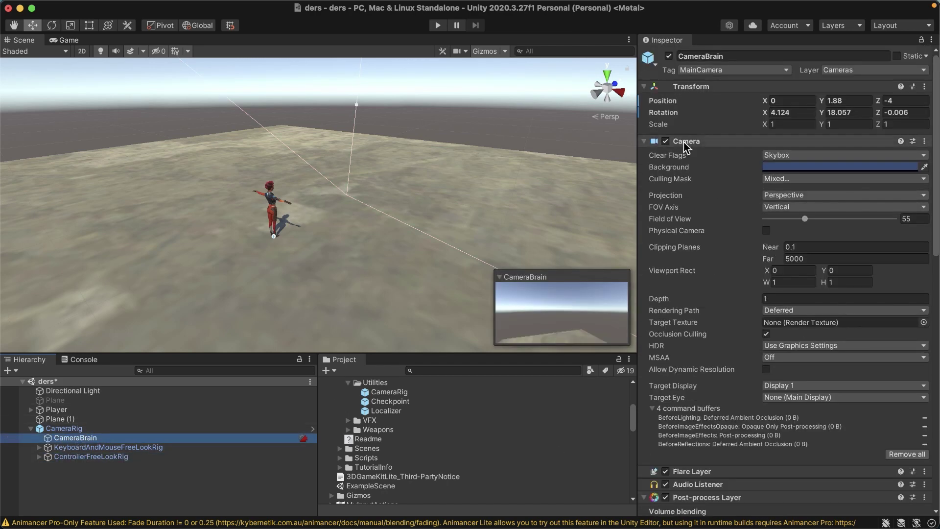
scroll(686, 195, "down", 7)
scroll(705, 258, "down", 3)
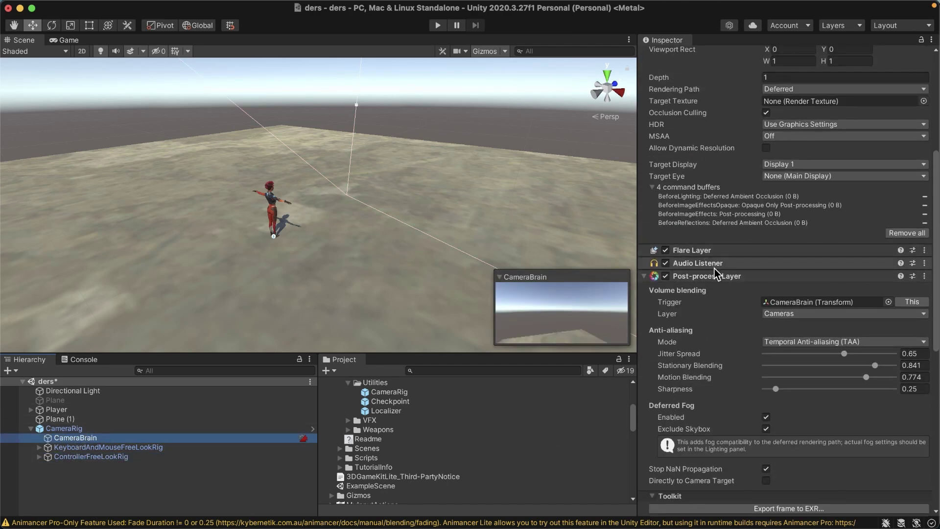
scroll(769, 272, "down", 2)
scroll(769, 272, "down", 4)
scroll(769, 272, "down", 3)
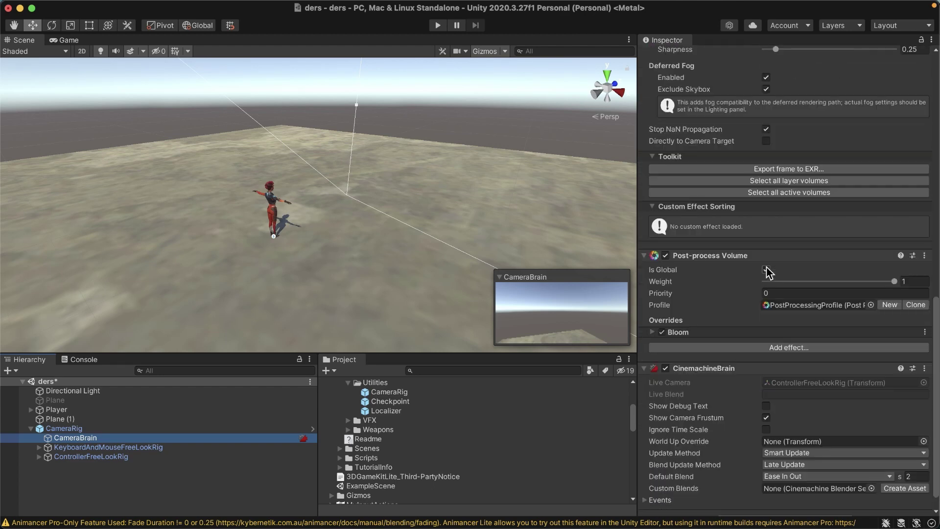
scroll(768, 273, "down", 1)
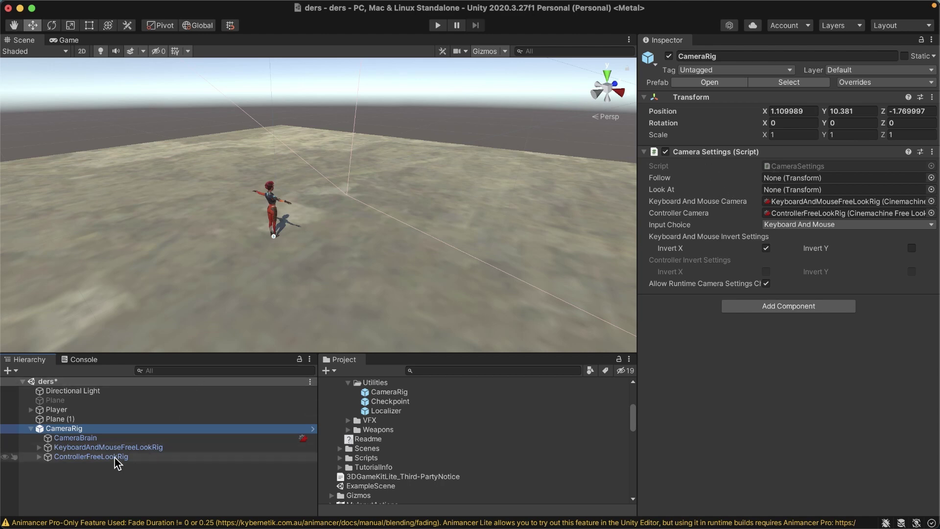
left_click(82, 479)
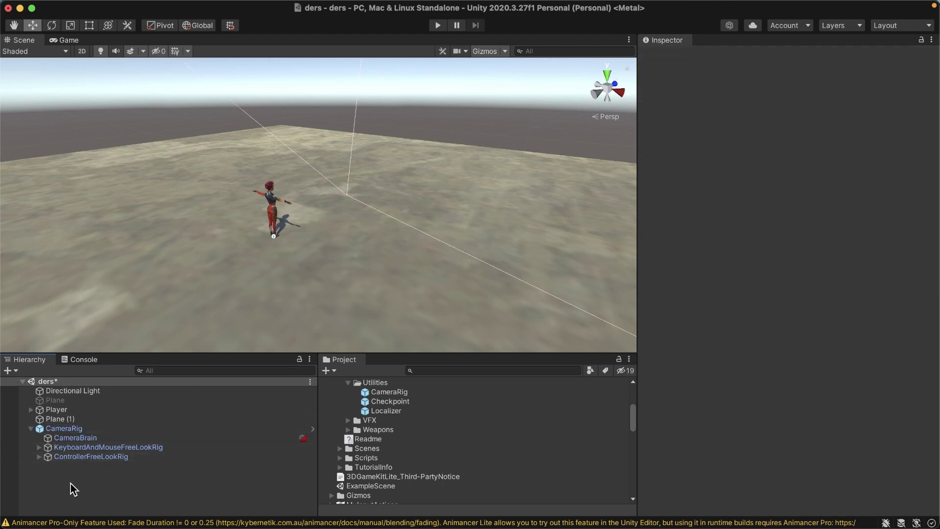
right_click(74, 491)
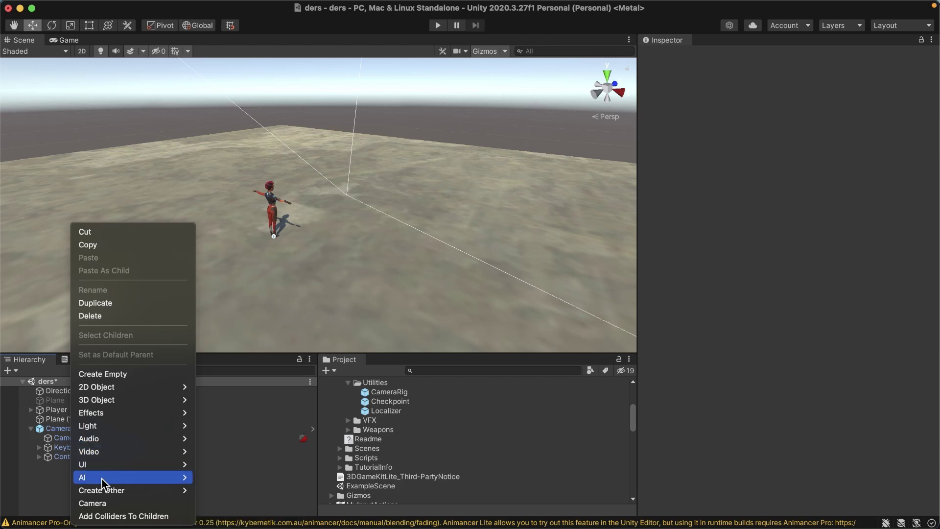
left_click(108, 507)
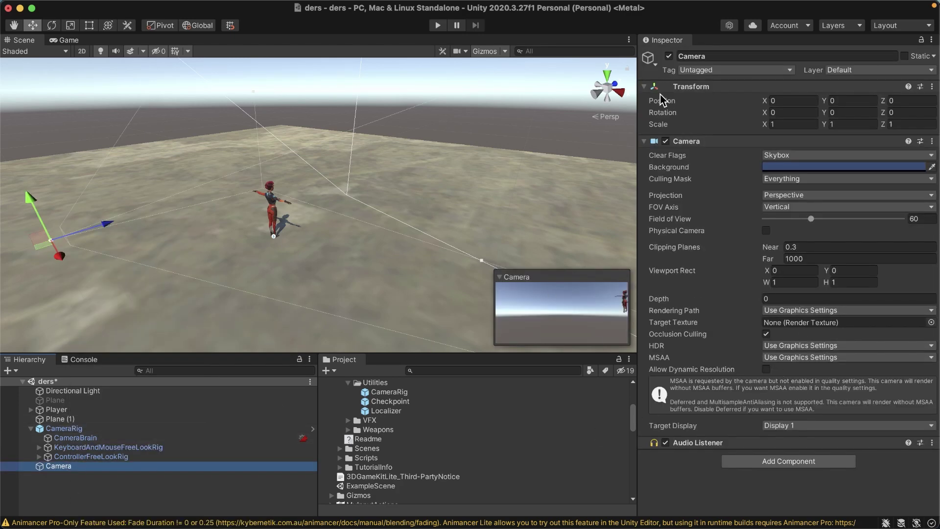
left_click(649, 141)
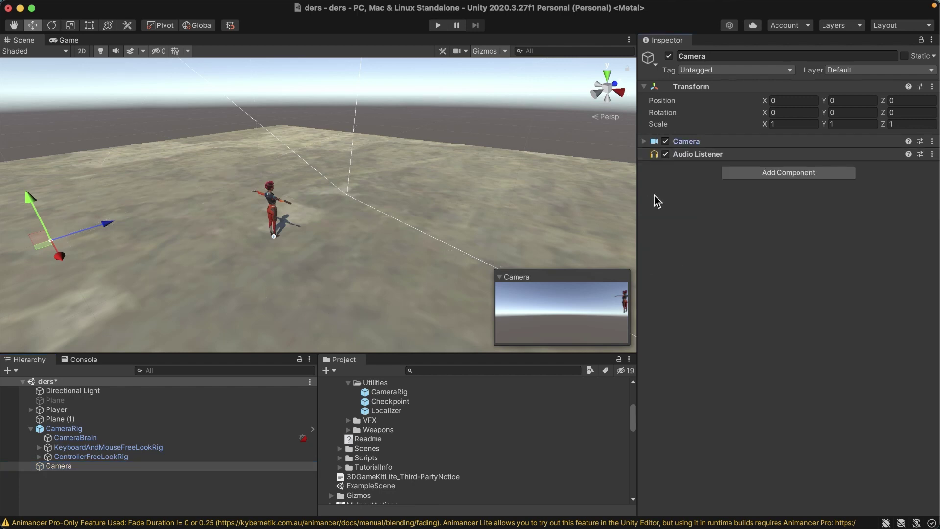
left_click(808, 178)
type("c")
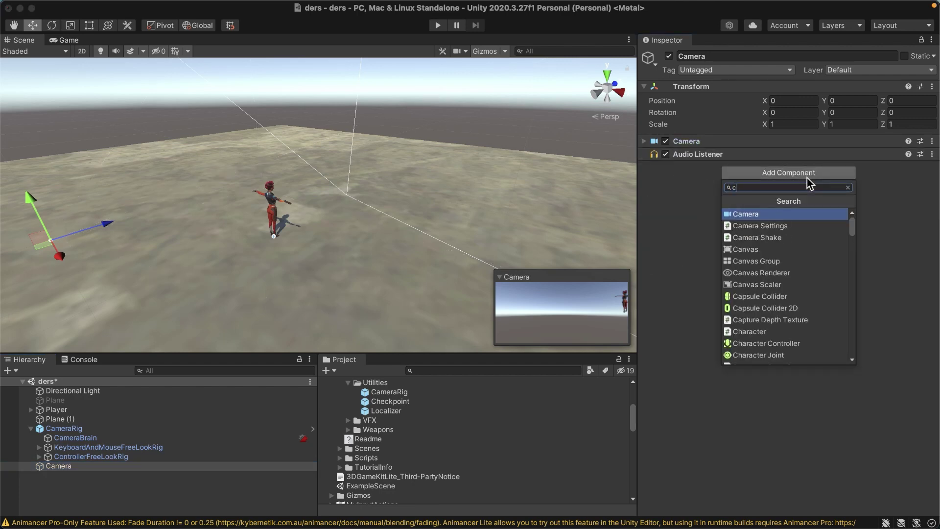
type("inemac")
left_click(788, 343)
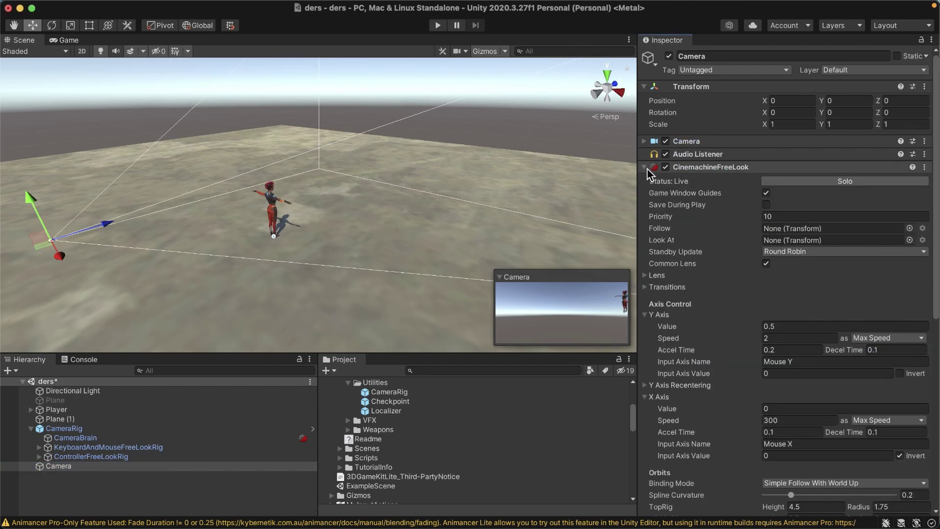
left_click(643, 168)
left_click(753, 188)
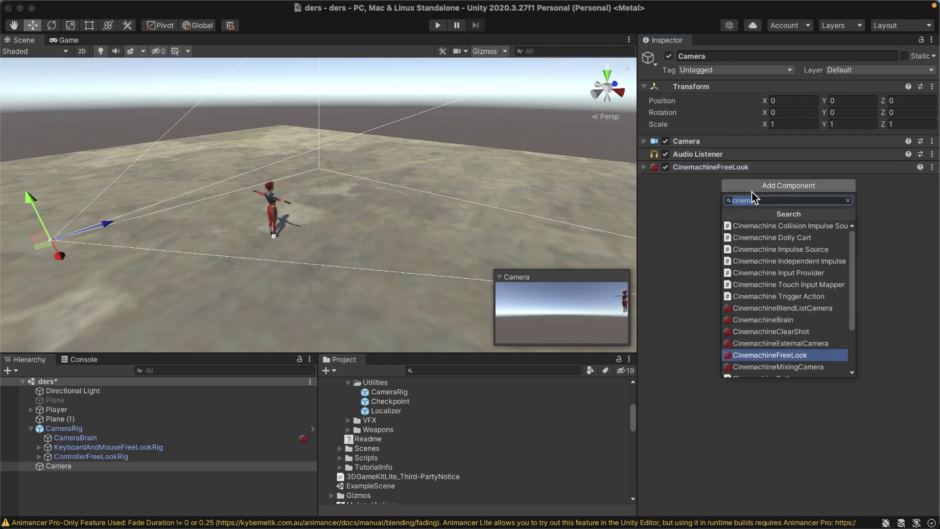
left_click(763, 320)
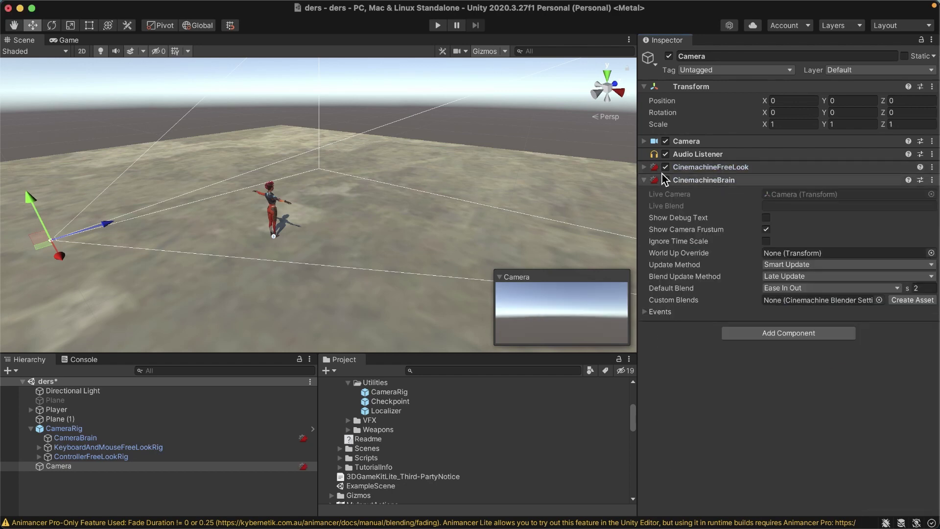
left_click(649, 180)
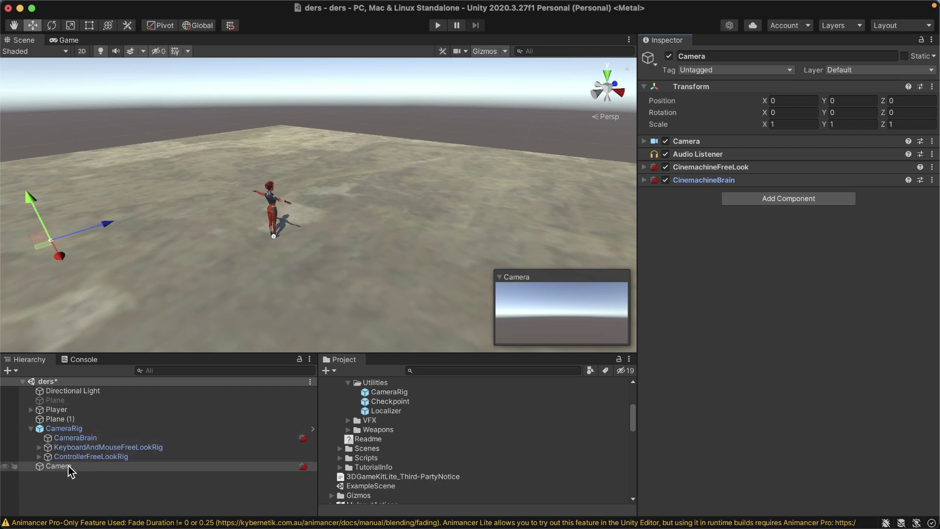
right_click(68, 470)
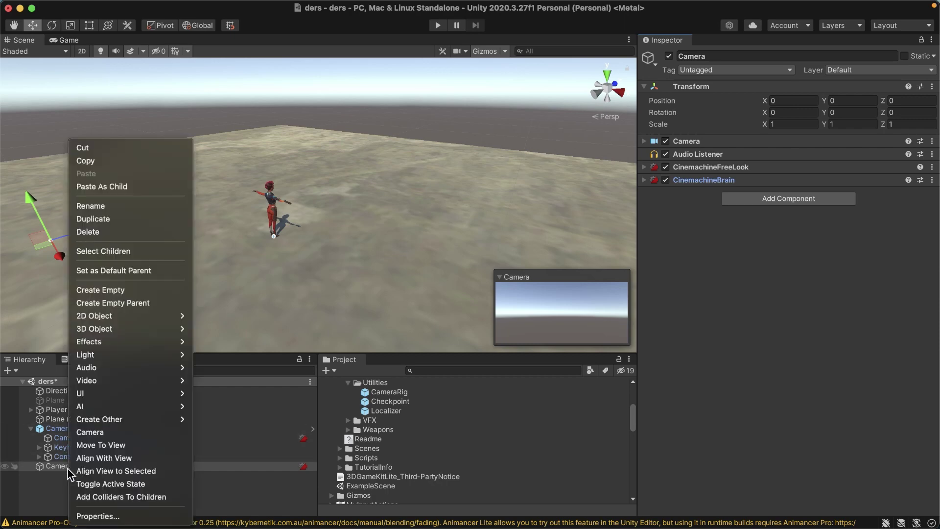
left_click(108, 235)
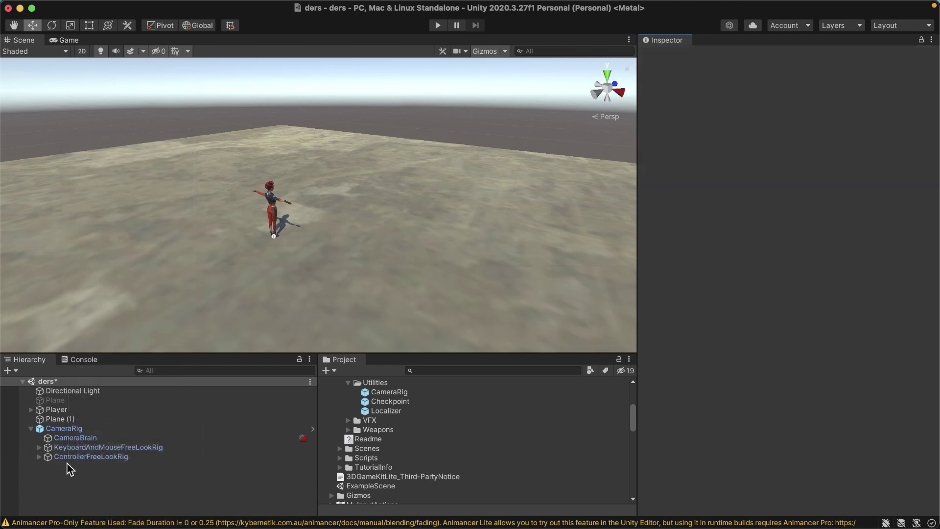
left_click(66, 430)
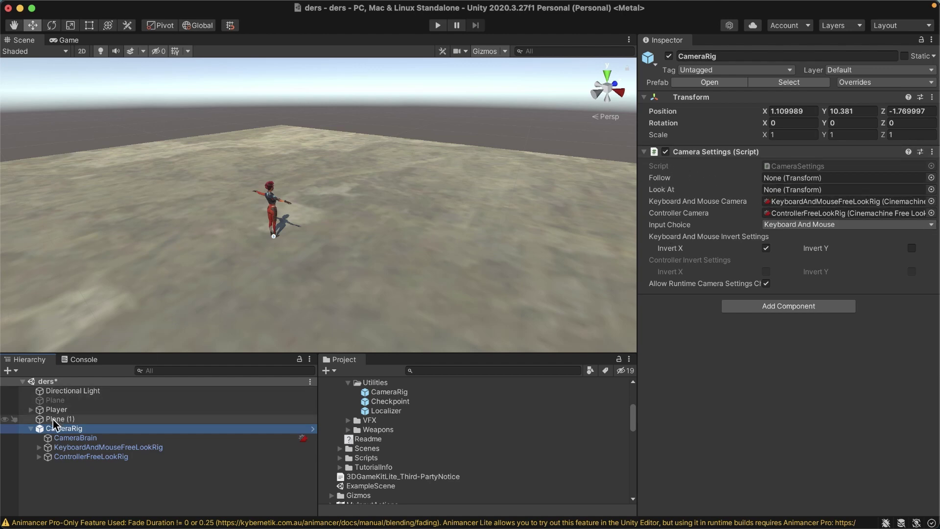
- Create an empty HeadTarget object under Ellen, raised to head height
left_click(31, 410)
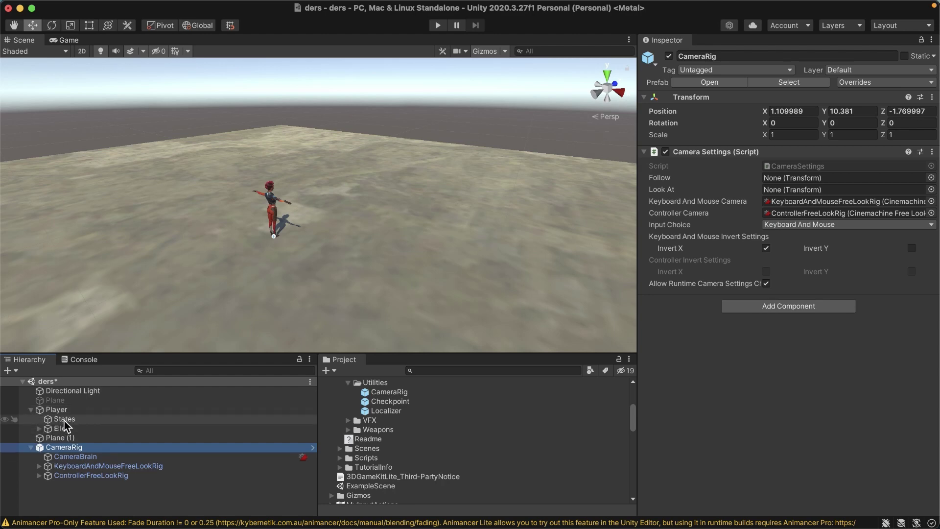
left_click(39, 429)
double_click(60, 429)
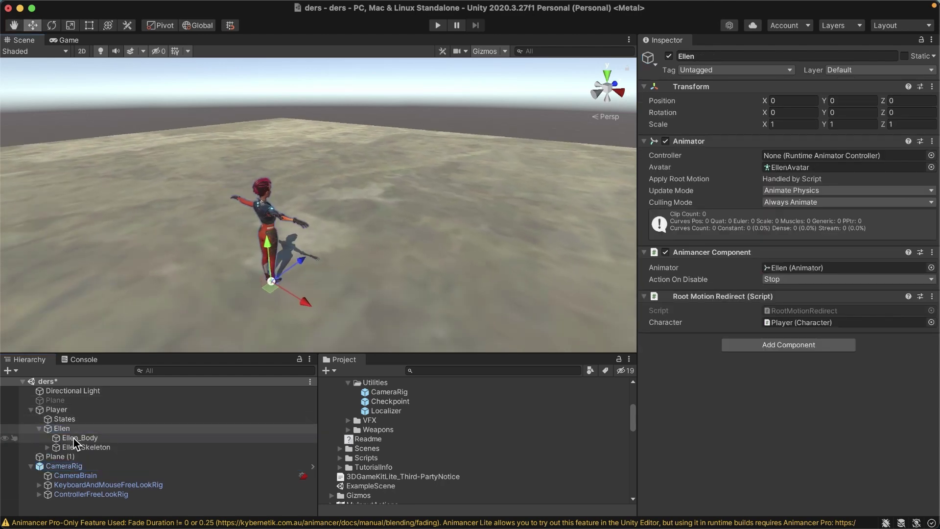
right_click(77, 431)
left_click(112, 264)
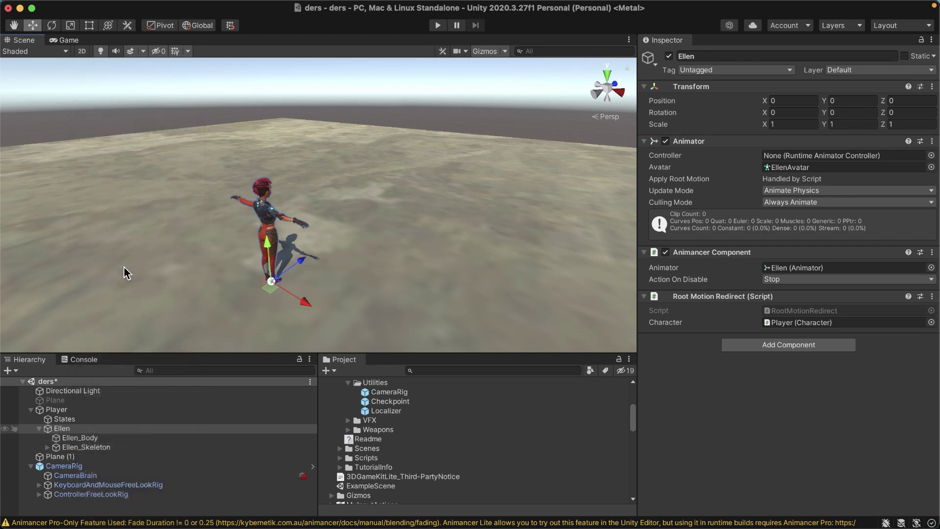
type("Hea")
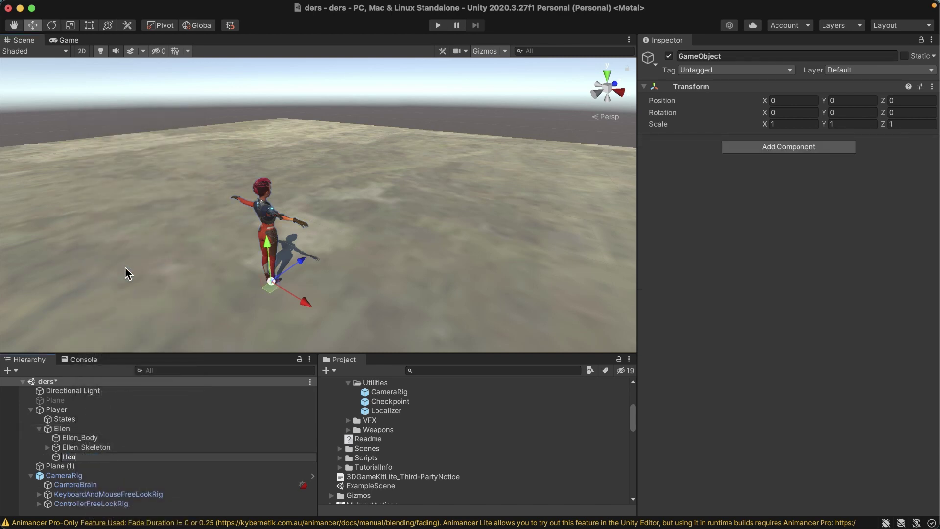
type("dTarget")
key("Return")
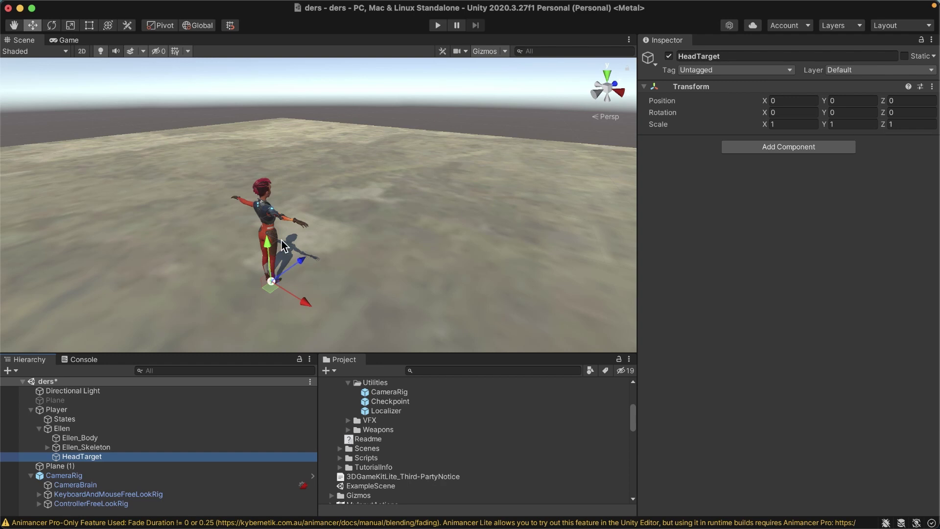
left_click_drag(269, 252, 278, 148)
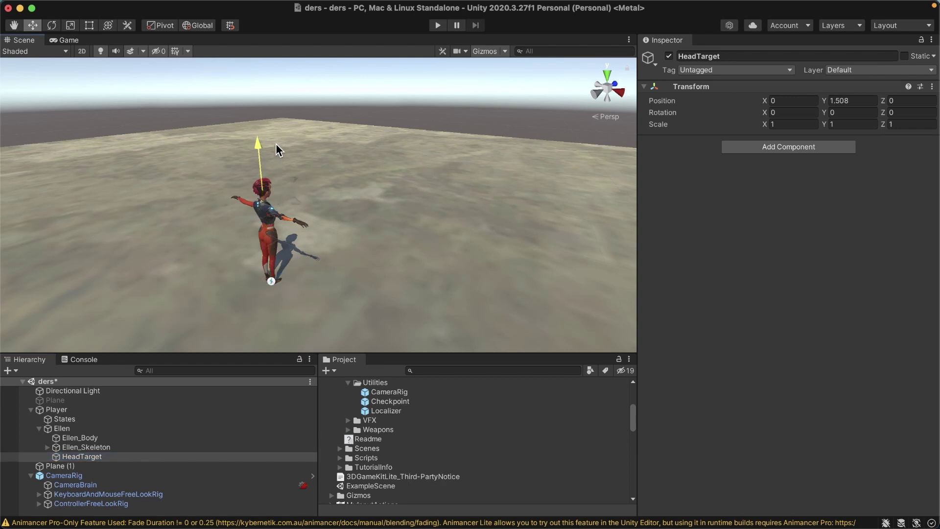
left_click_drag(90, 457, 88, 435)
- Set CameraRig's Follow to Ellen and Look At to HeadTarget
left_click(78, 476)
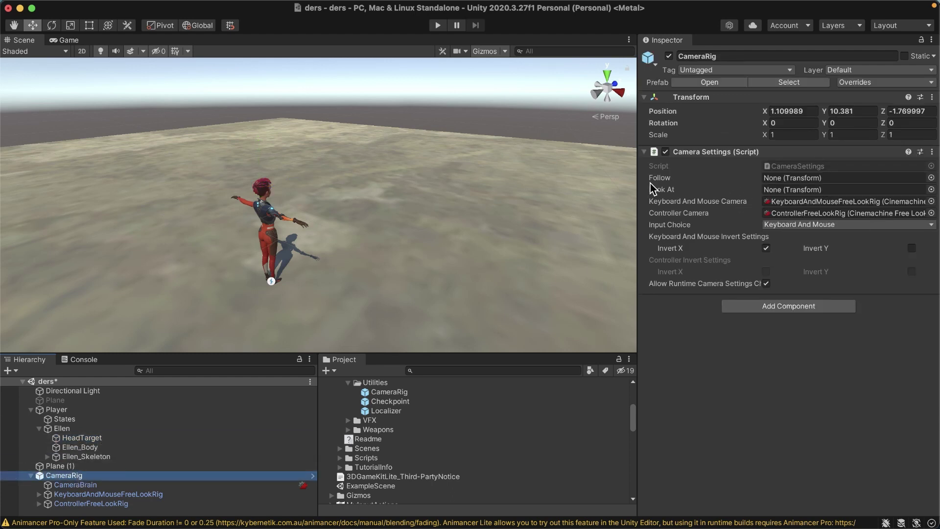
mouse_move(61, 428)
left_mouse_down()
mouse_move(315, 363)
mouse_move(777, 180)
left_mouse_up()
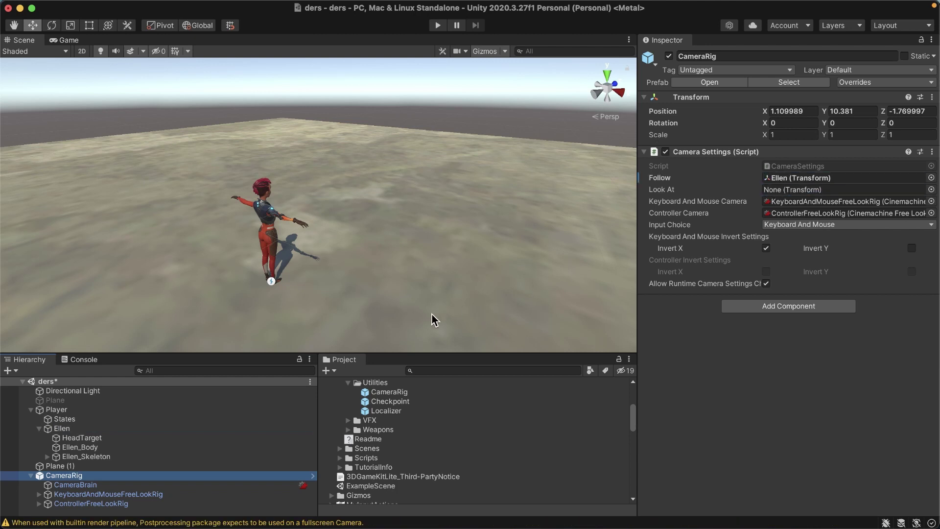
left_click_drag(82, 438, 716, 190)
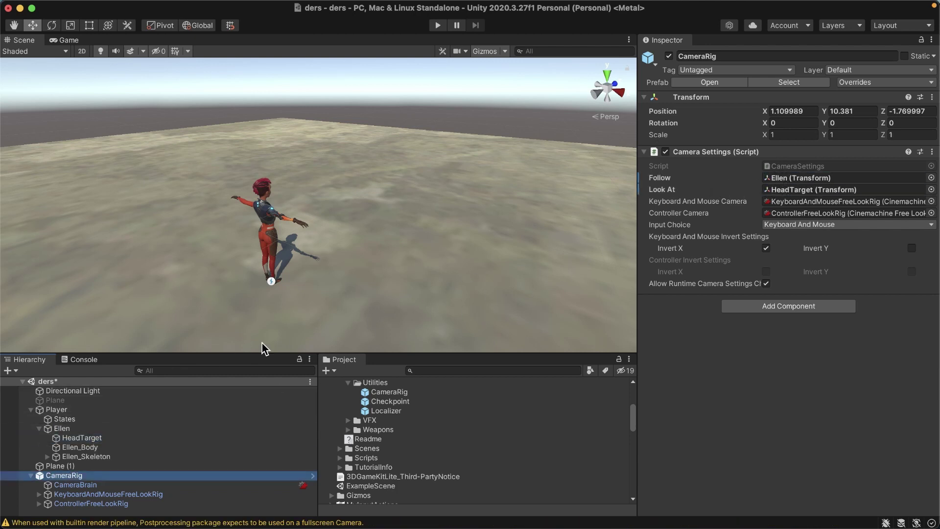
left_click(31, 476)
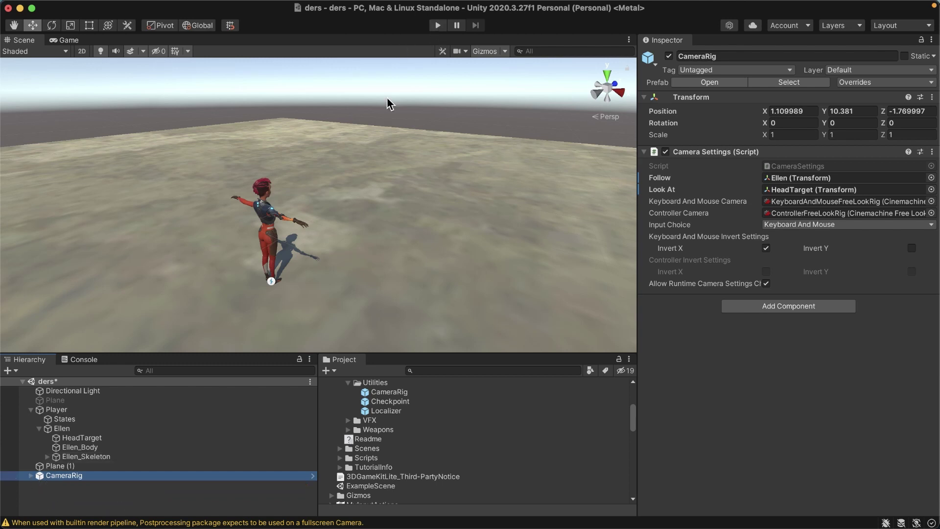
left_click(89, 390)
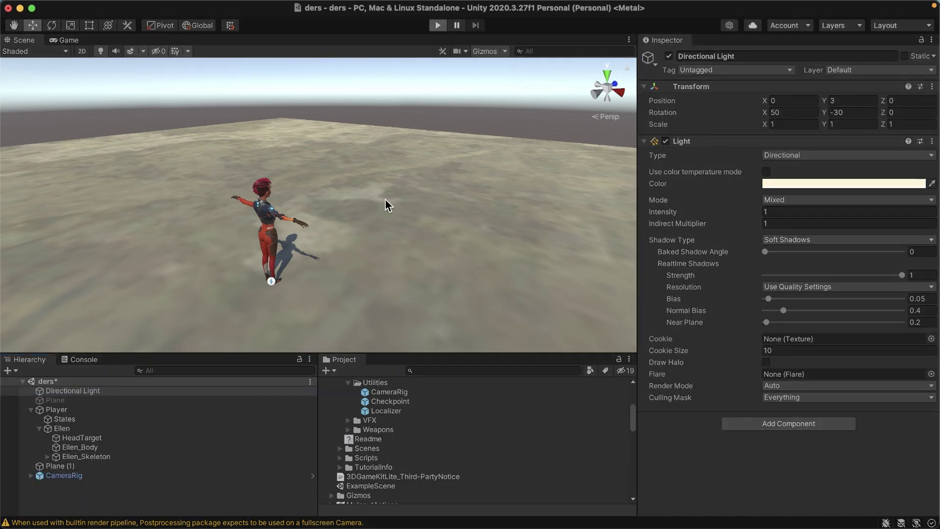
key("super+p")
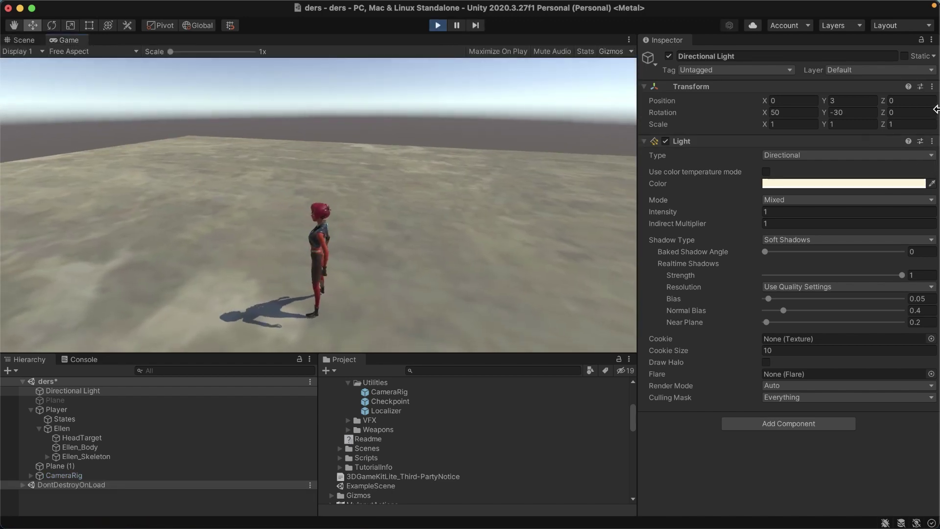
mouse_move(3, 254)
mouse_move(155, 219)
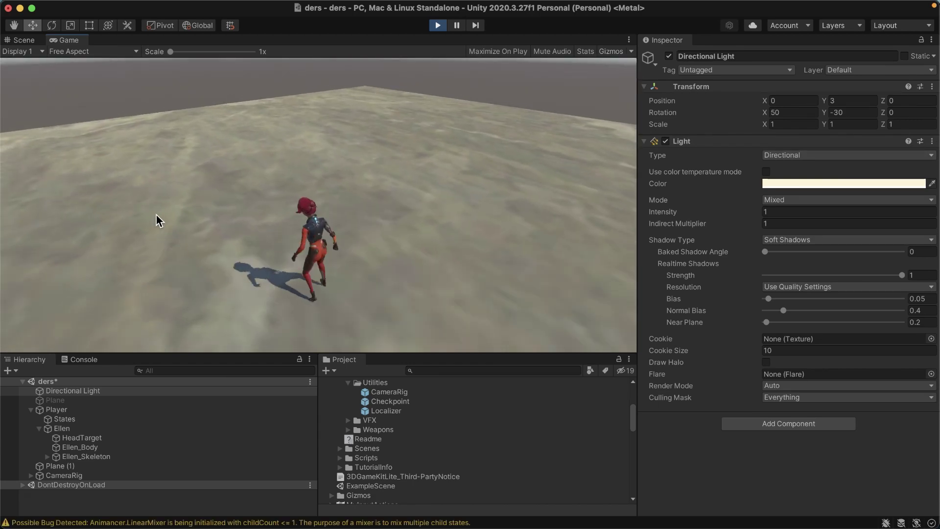
key("w")
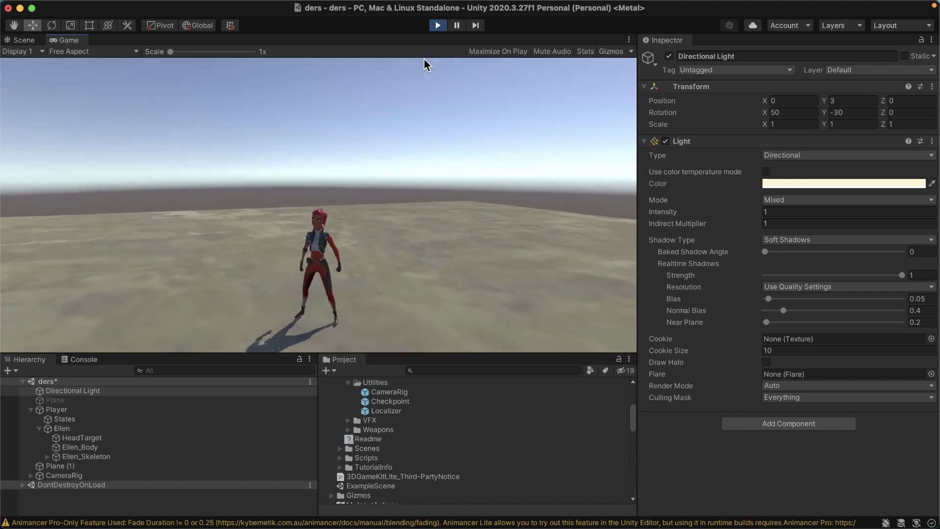
left_click(439, 26)
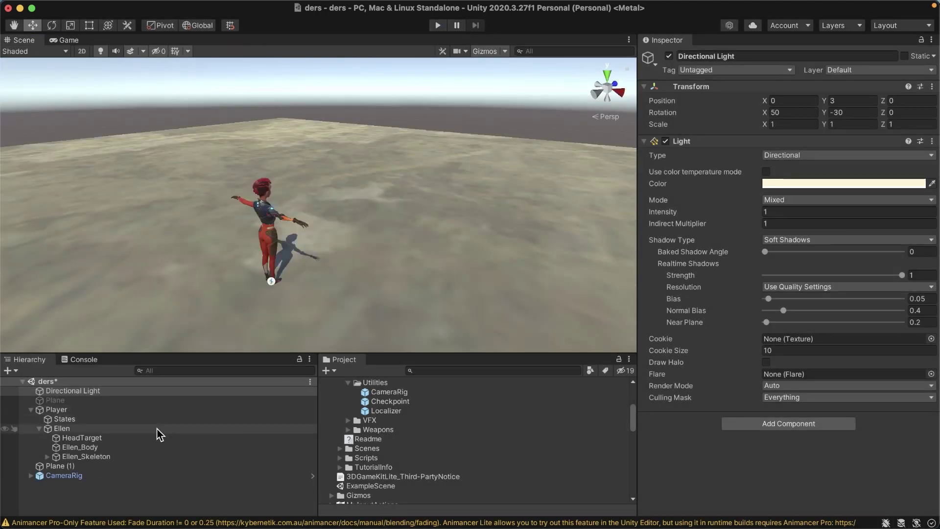
- Expand CameraRig and select KeyboardAndMouseFreeLookRig in the Hierarchy
left_click(73, 478)
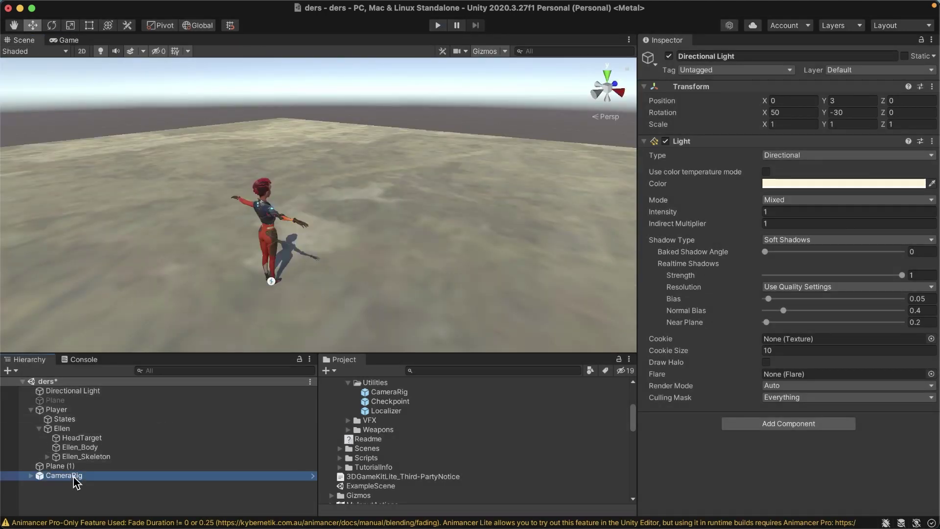
left_click(30, 476)
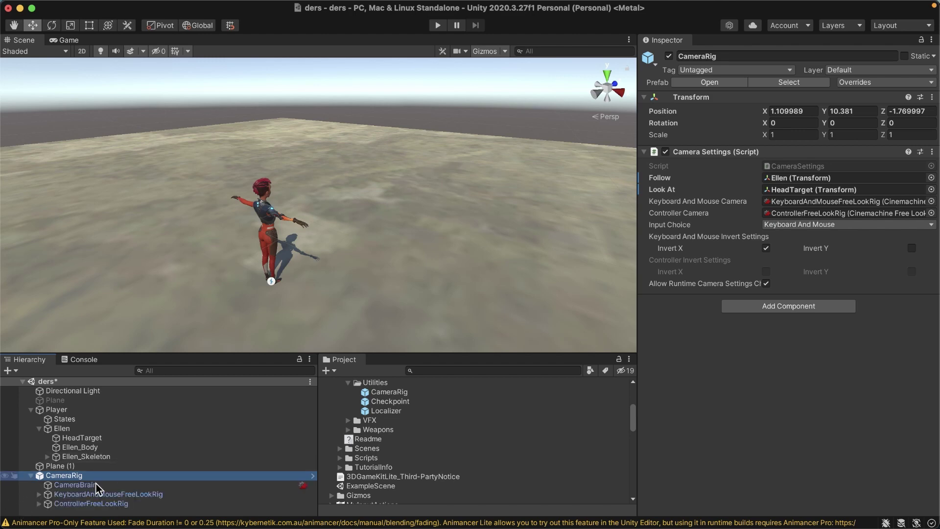
left_click(83, 503)
key("Up")
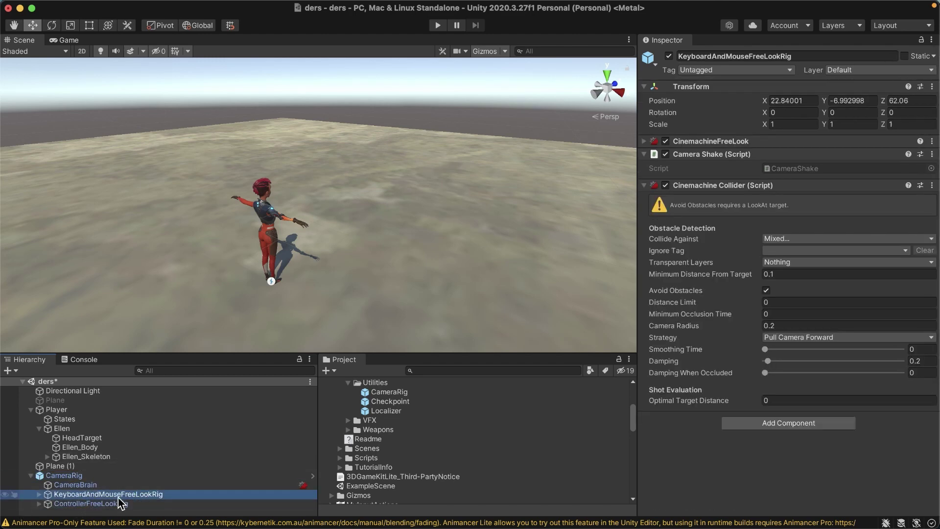
left_click(92, 505)
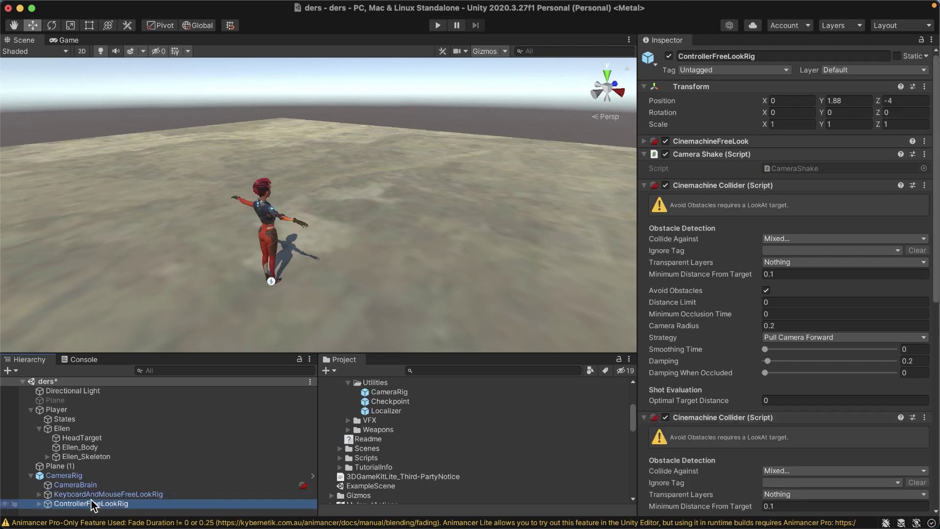
left_click(73, 495)
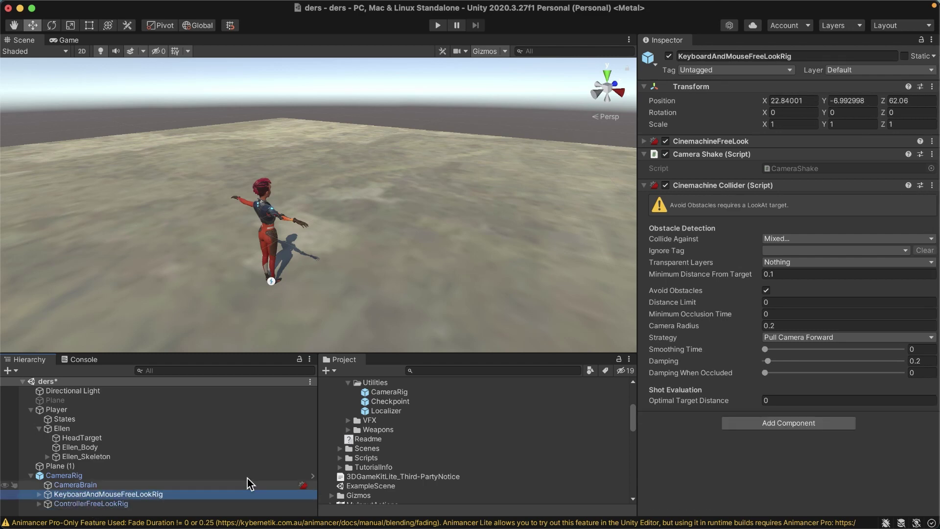
- Add a Cinemachine Input Provider component and open the XY Axis action picker
left_click(758, 426)
type("Input")
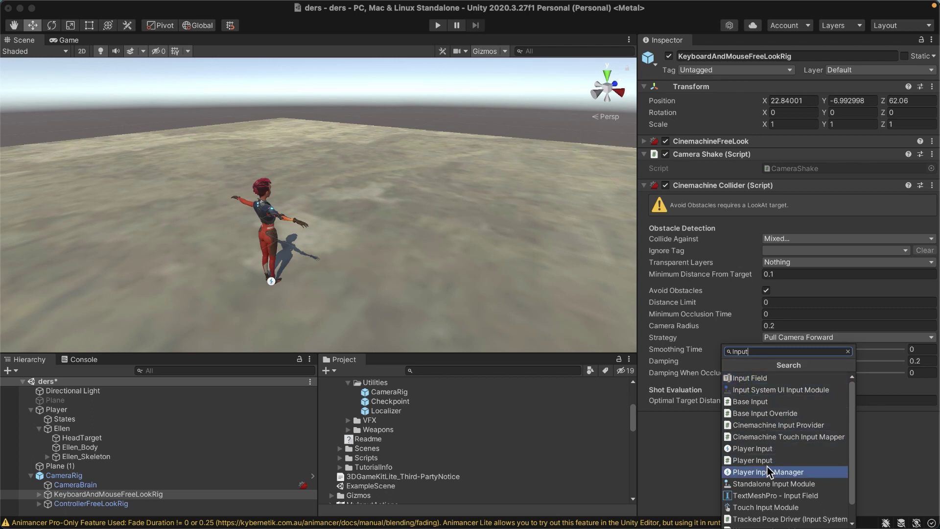
left_click(784, 431)
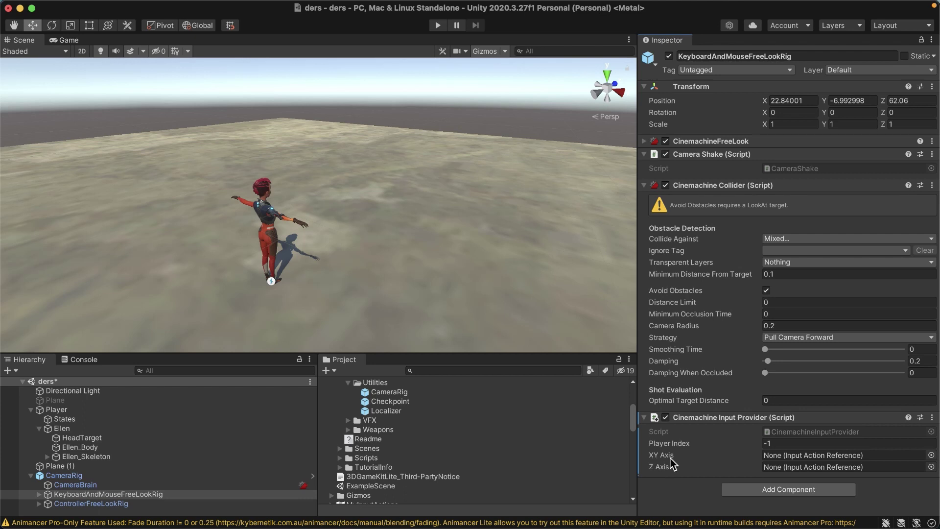
left_click(931, 456)
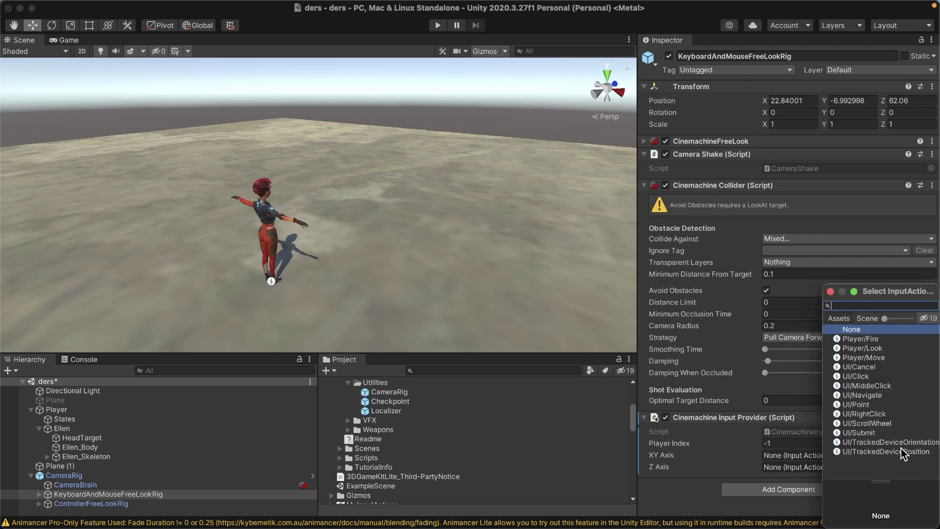
- Set XY Axis to Player/Look, then scroll the Project panel toward MyInputActions
left_click(863, 349)
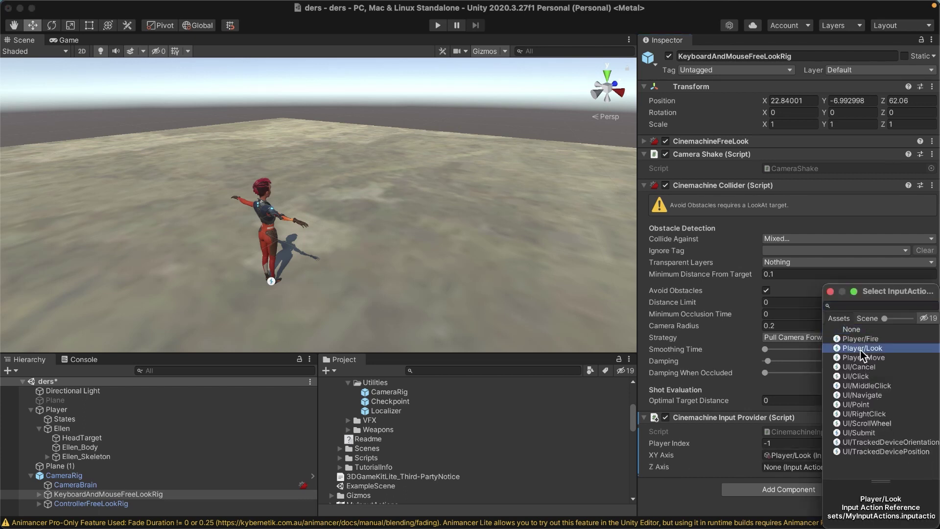
double_click(862, 351)
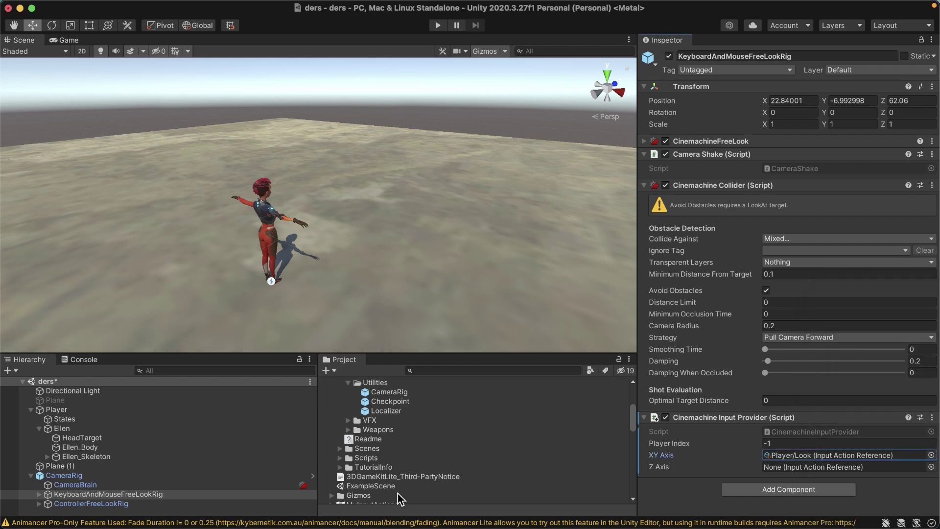
scroll(415, 450, "down", 5)
scroll(414, 450, "down", 5)
scroll(414, 450, "down", 5)
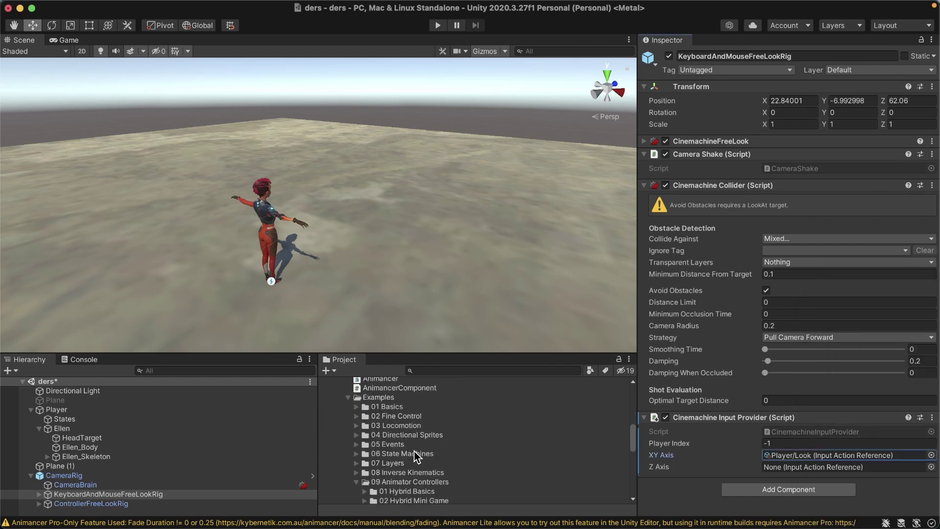
scroll(414, 451, "down", 3)
scroll(415, 452, "down", 3)
scroll(414, 452, "down", 3)
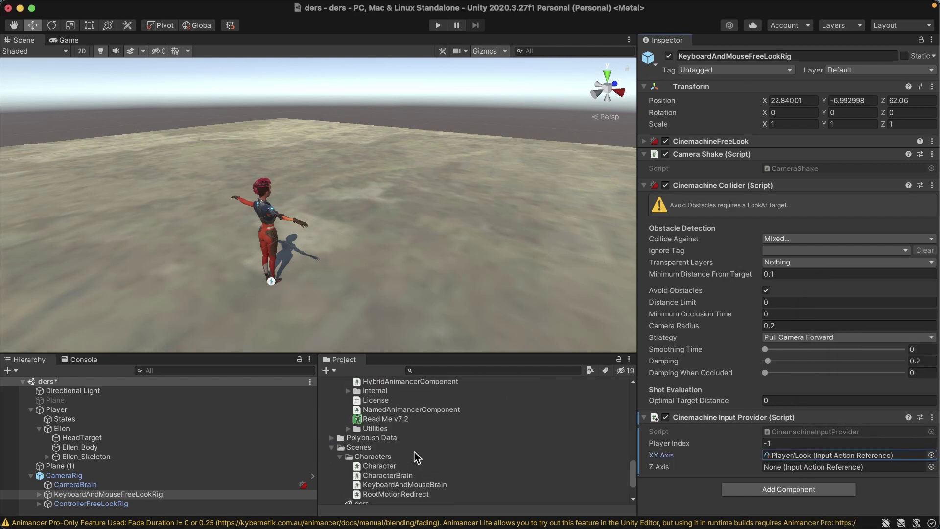
scroll(415, 456, "down", 3)
scroll(416, 457, "up", 3)
scroll(415, 457, "up", 3)
scroll(415, 457, "up", 3)
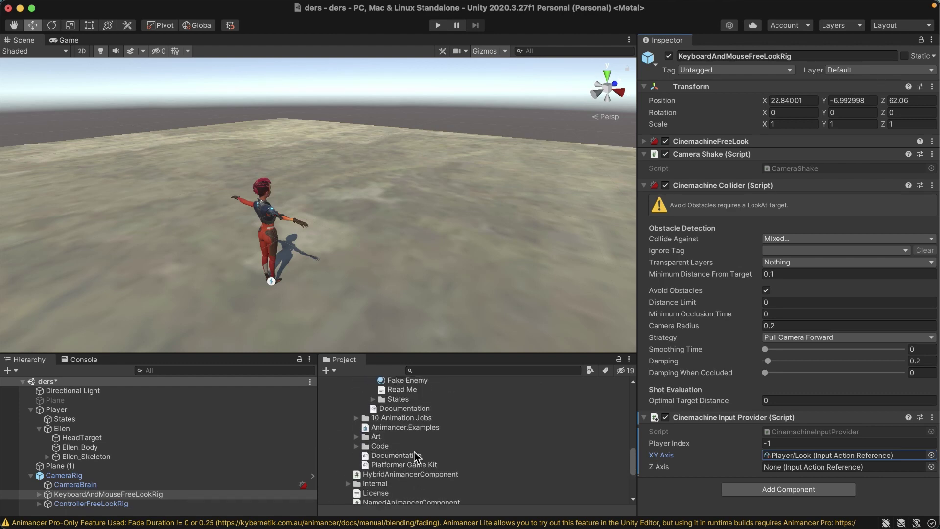
scroll(416, 457, "up", 3)
scroll(415, 449, "down", 5)
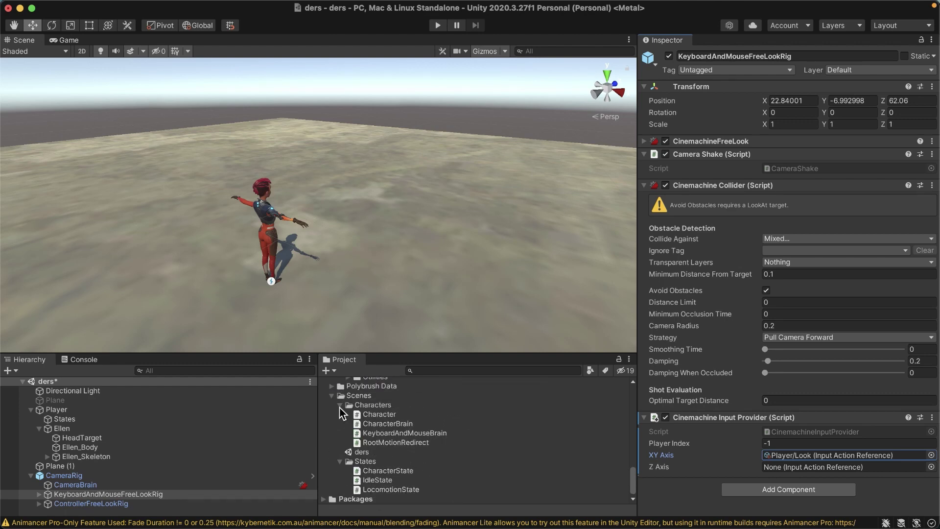
scroll(412, 459, "up", 1)
scroll(409, 457, "up", 2)
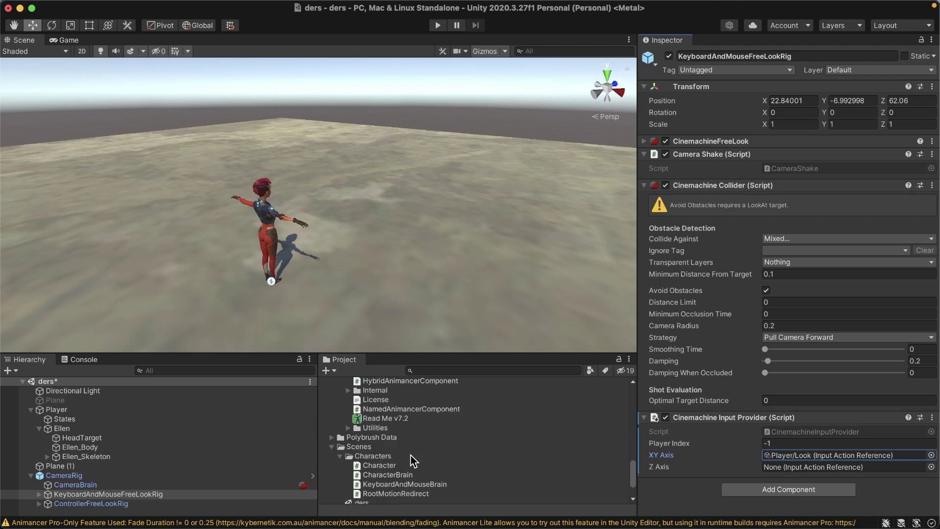
scroll(409, 456, "up", 2)
scroll(410, 457, "up", 3)
scroll(411, 458, "up", 2)
scroll(414, 461, "up", 5)
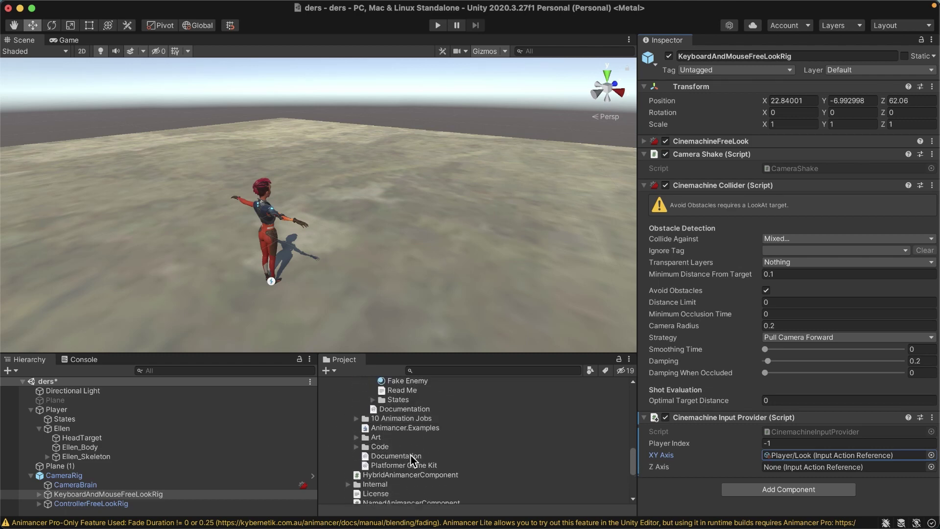
scroll(371, 410, "up", 5)
- Open the MyInputActions asset in the Input Actions editor
left_click(371, 409)
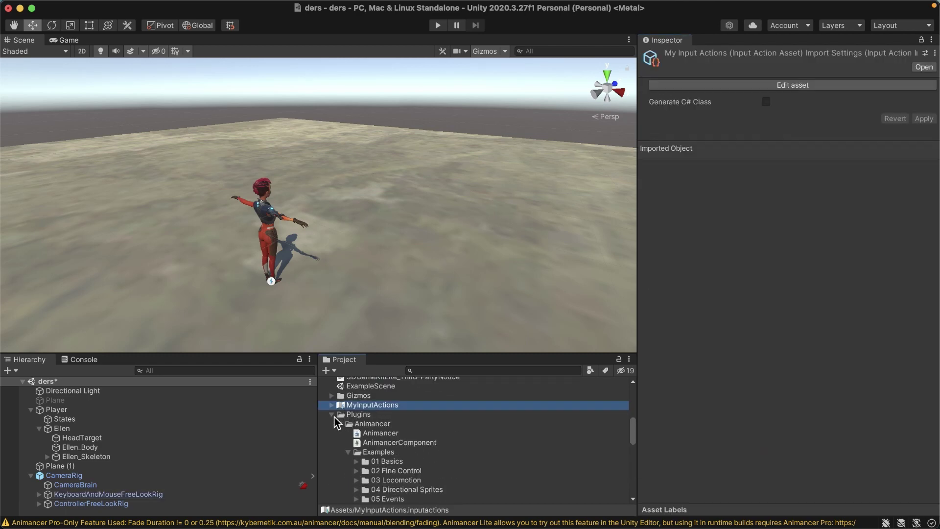
scroll(368, 412, "up", 2)
scroll(369, 412, "up", 1)
scroll(369, 414, "up", 5)
scroll(368, 415, "up", 7)
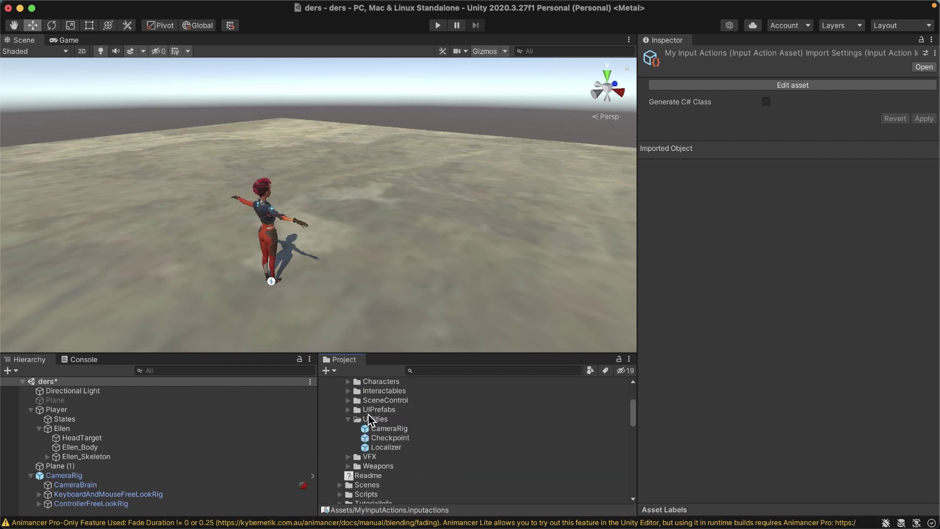
scroll(369, 416, "up", 5)
left_click(351, 393)
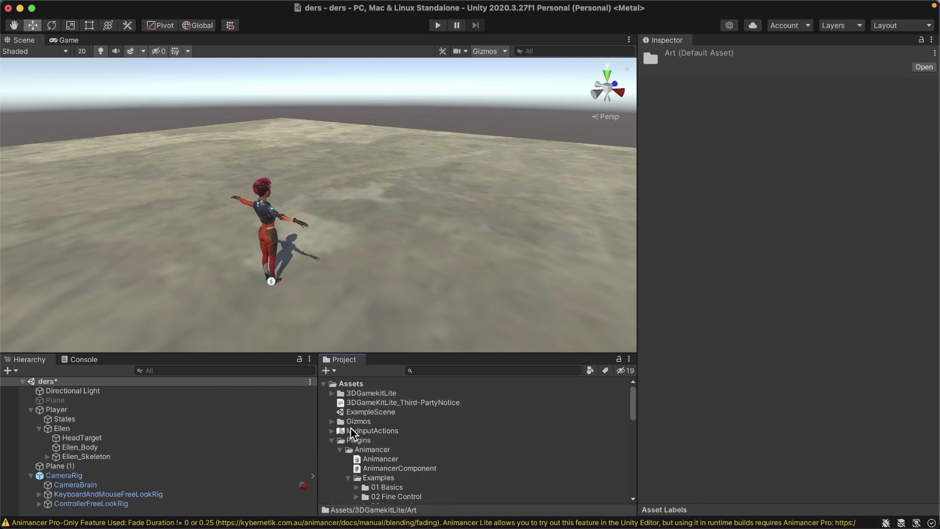
left_click(377, 432)
double_click(388, 433)
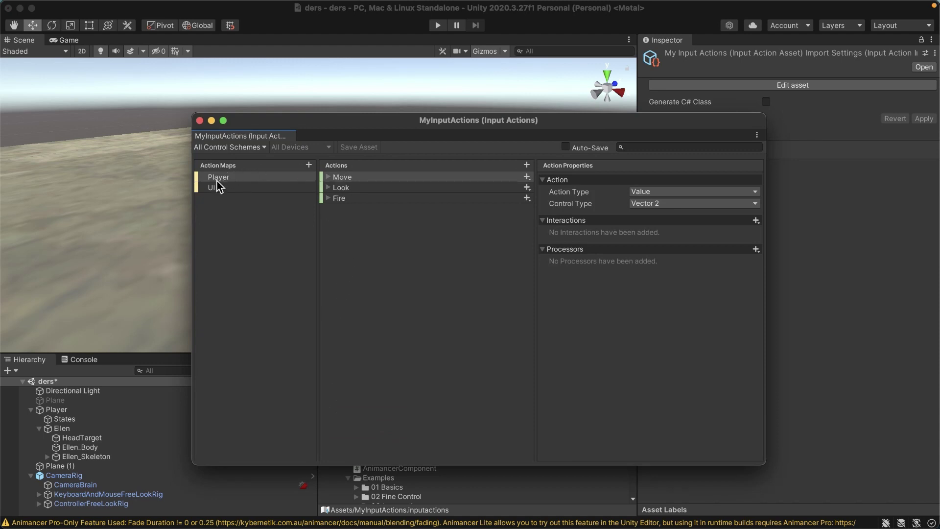
- Expand the Look action's bindings, then reselect KeyboardAndMouseFreeLookRig
left_click(328, 187)
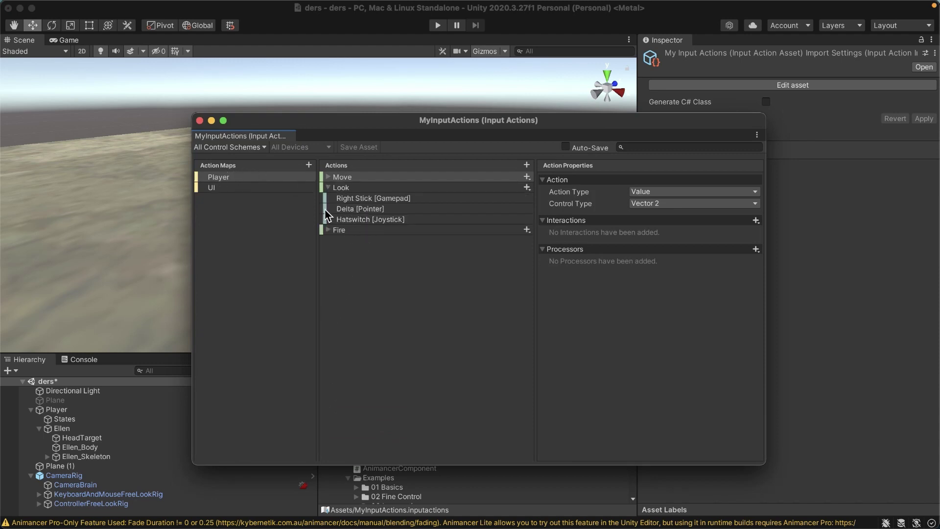
left_click(108, 496)
left_click(108, 494)
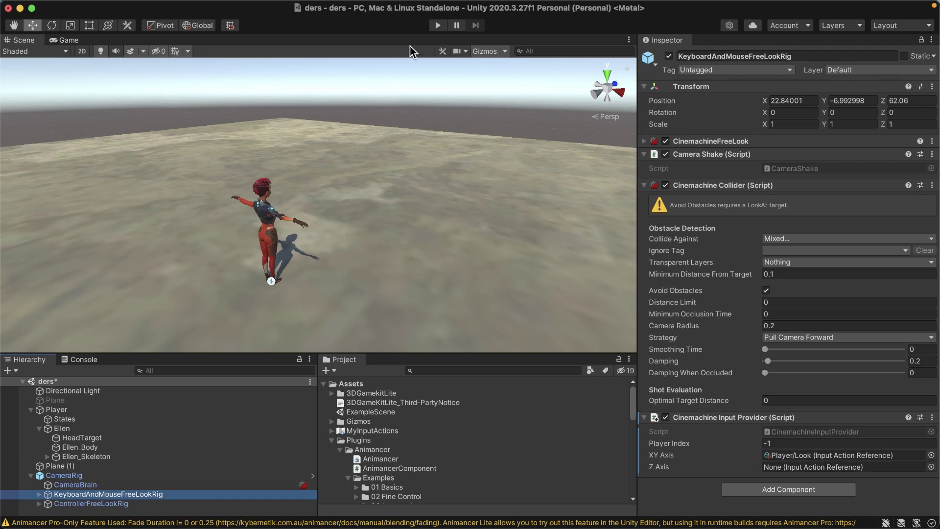
key("super+p")
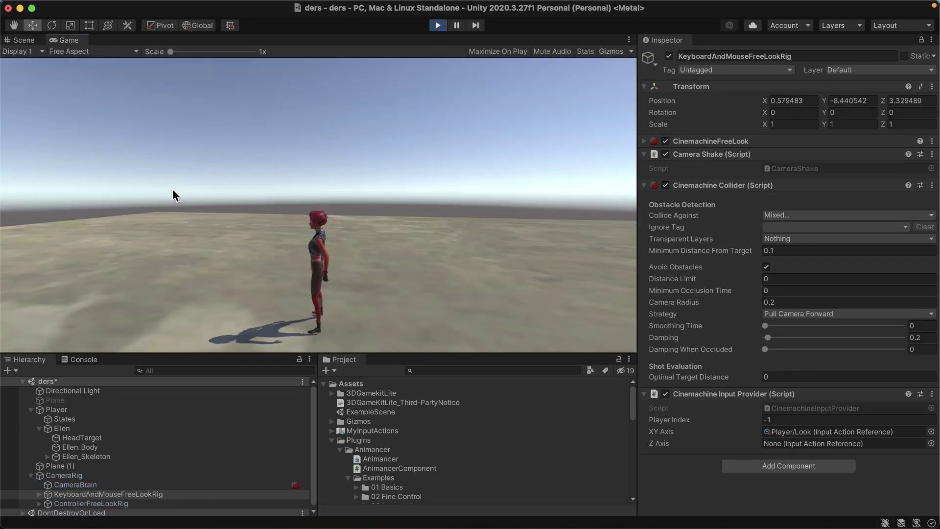
key("w")
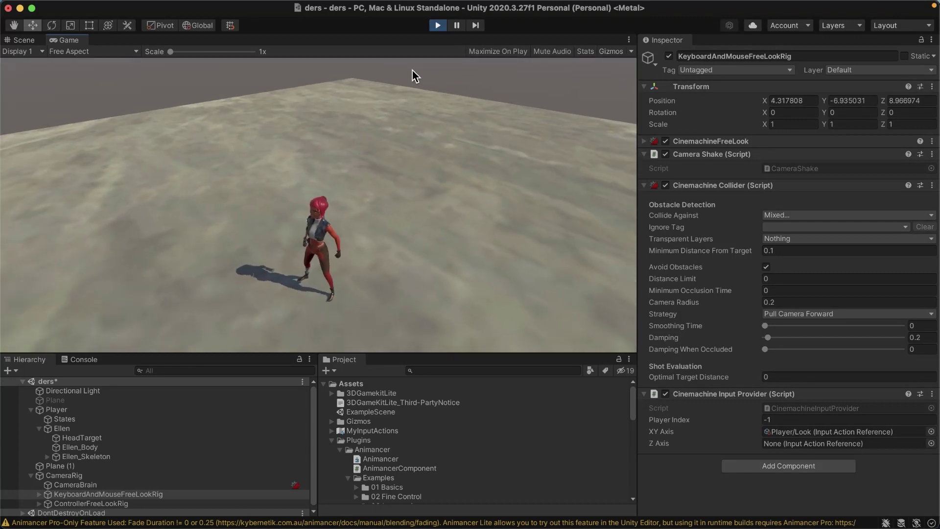
key("w")
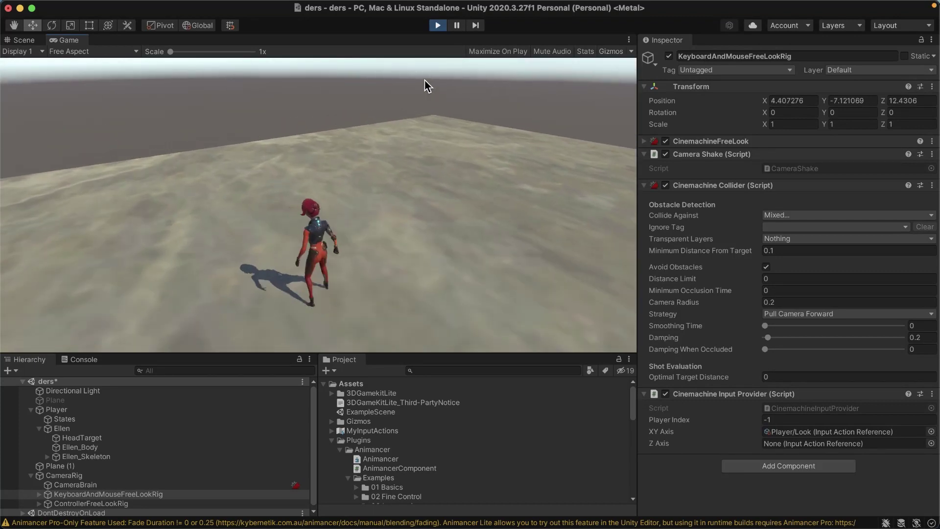
key("s")
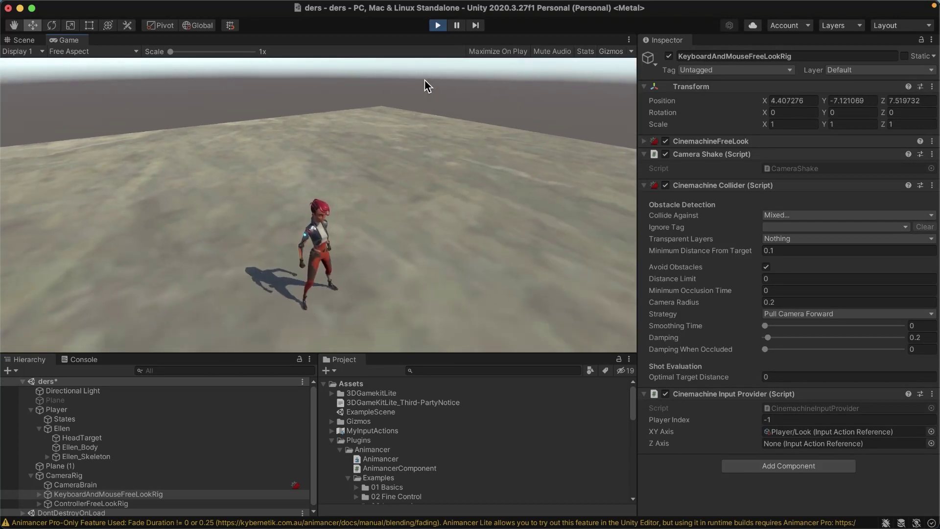
key("a")
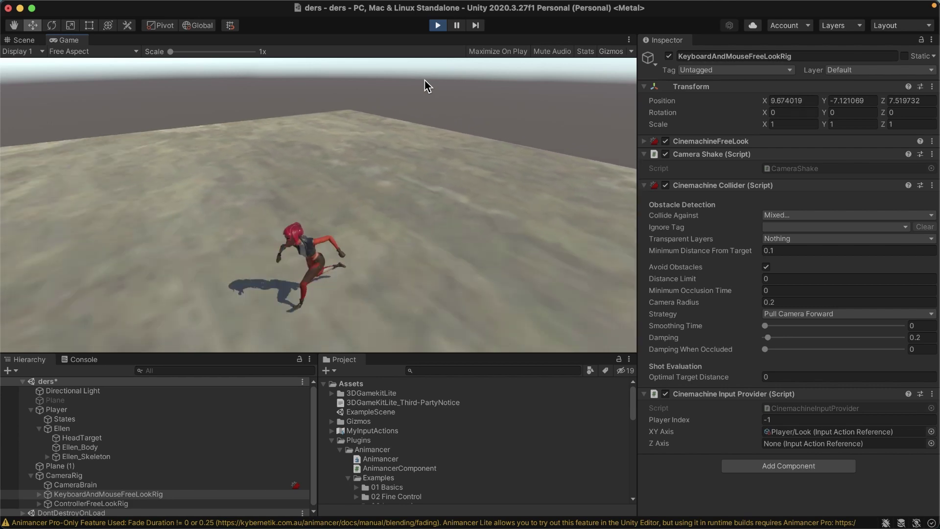
key("s")
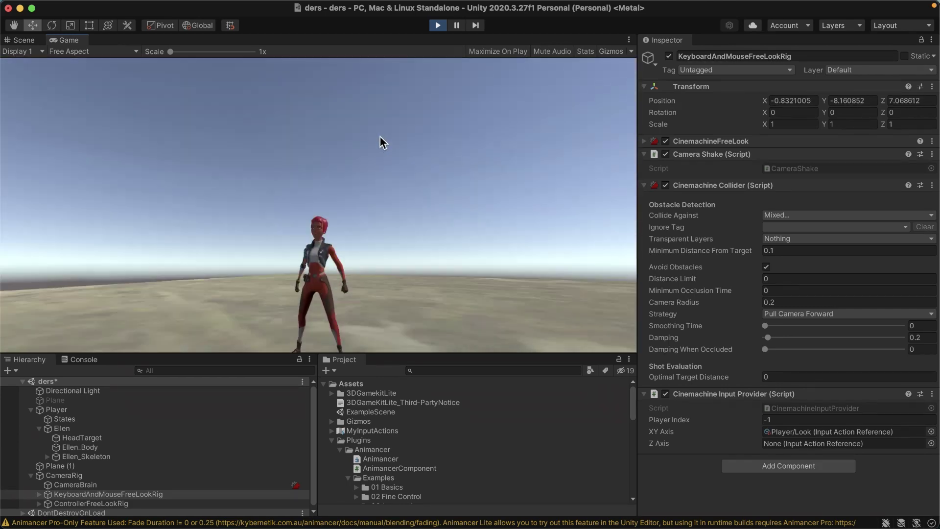
key("d")
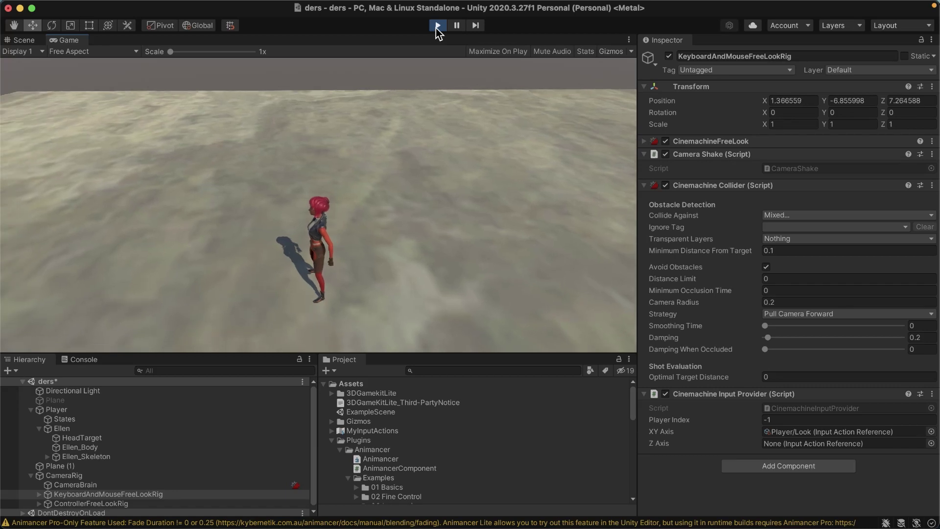
left_click(437, 27)
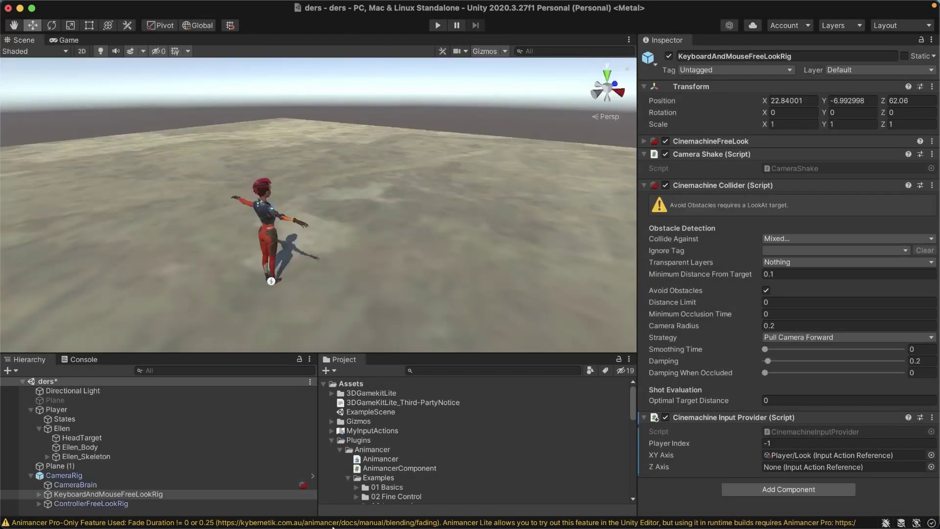
- In KeyboardAndMouseBrain.cs, select the Movement assignment on line 17
left_click(614, 512)
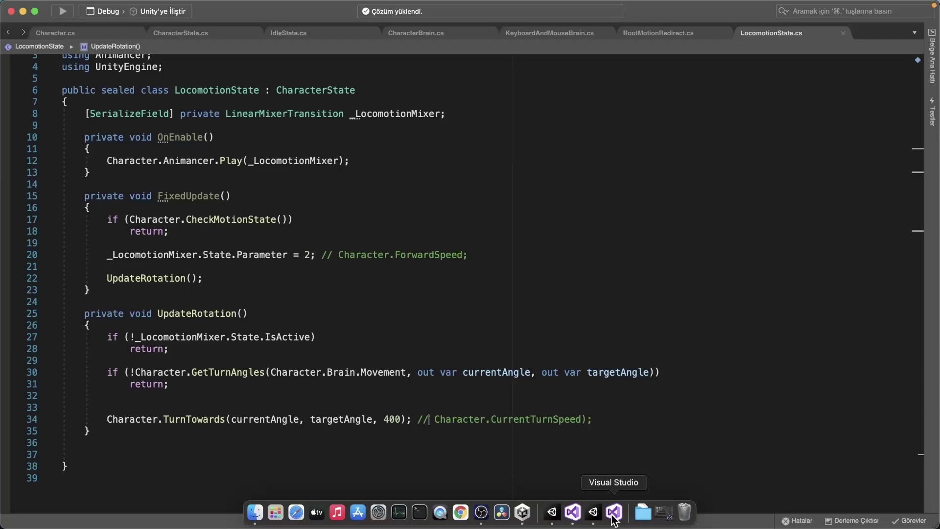
left_click(534, 32)
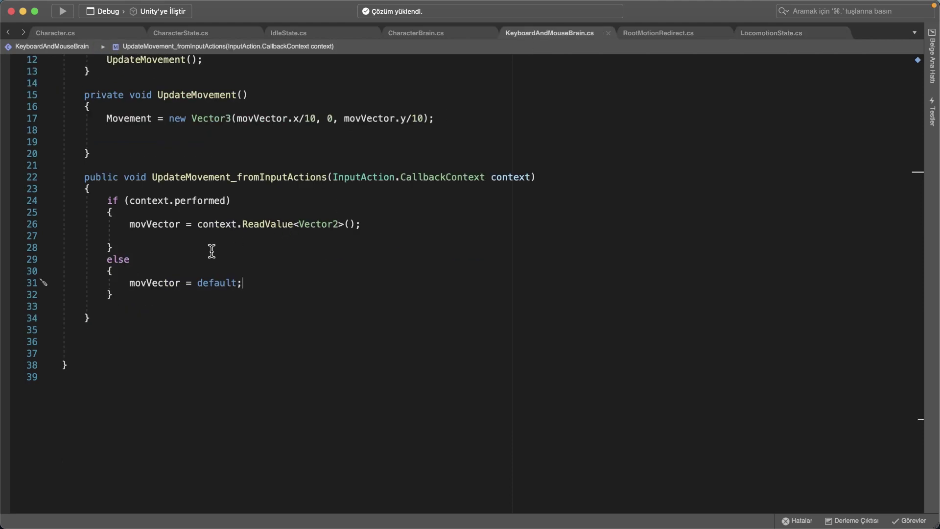
scroll(179, 198, "up", 3)
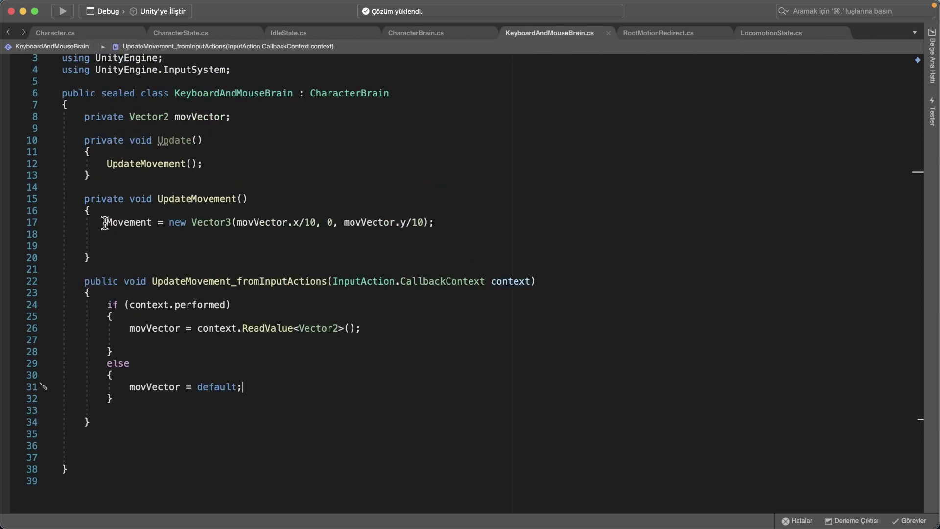
left_click_drag(106, 223, 440, 225)
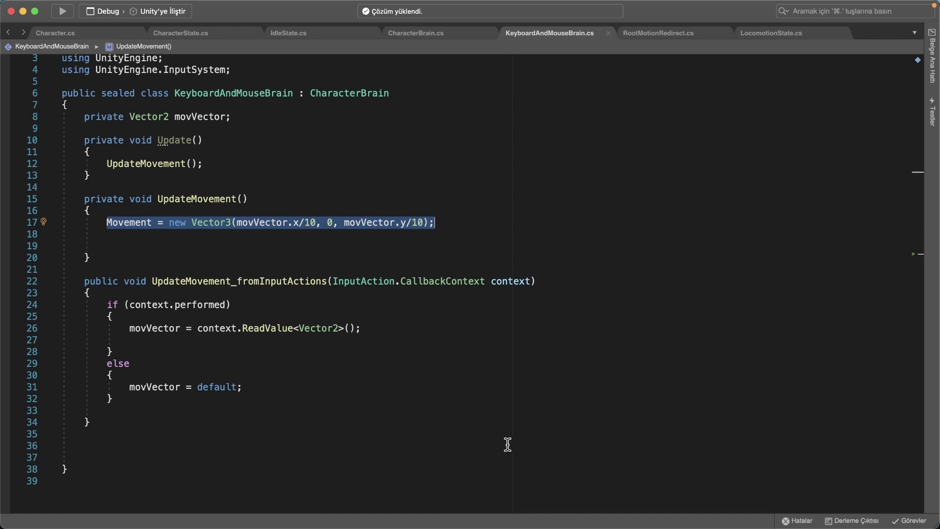
- Paste the camera-relative movement code over line 17 and trace movVector to UpdateMovement_fromInputActions
type("var input = movVector;         if (input == default)         {             Movement = default;             return;         }          var camera = Camera.main.transform;          var forward = camera.forward;         forward.y = 0;         forward.Normalize();          var right = camera.right;         right.y = 0;         right.Normalize();          Movement =             right * input.x +             forward * input.y;         Movement = Vector3.ClampMagnitude(Movement, 1);")
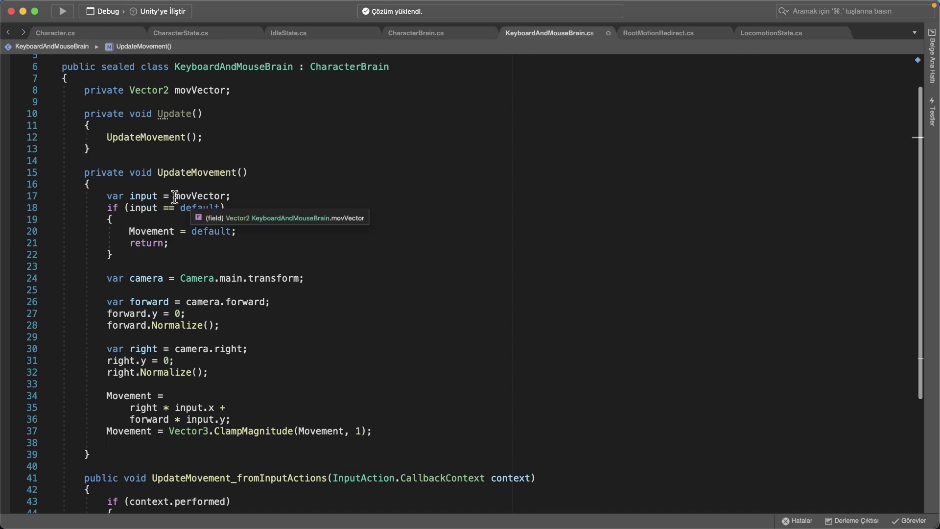
left_click_drag(175, 196, 226, 196)
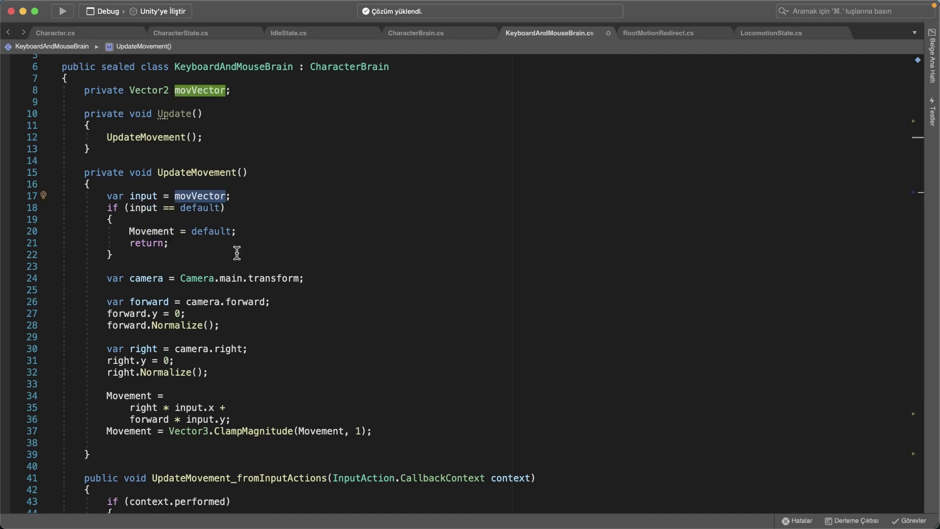
scroll(250, 275, "down", 5)
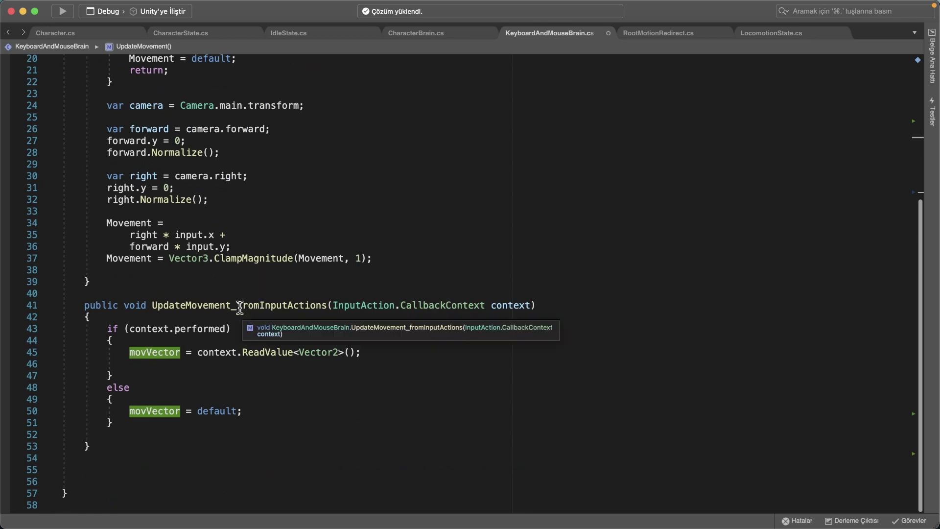
left_click(175, 306)
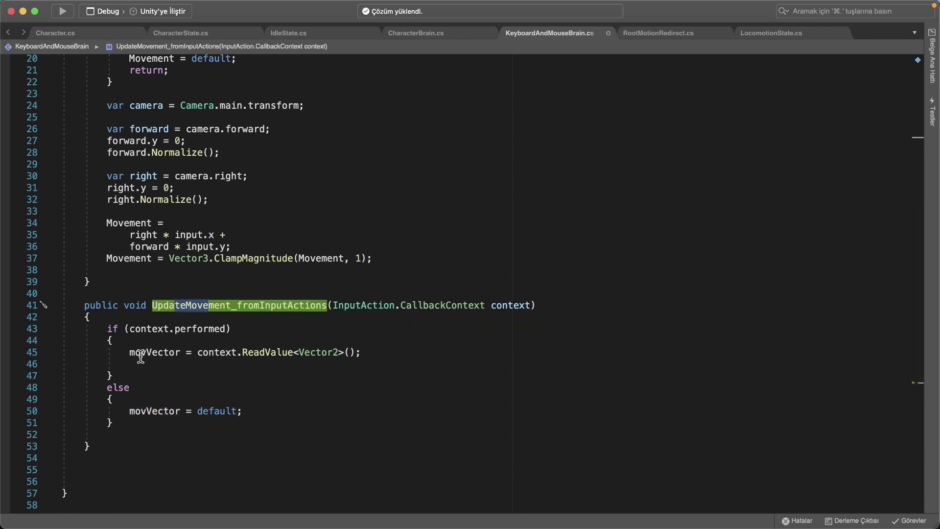
left_click_drag(129, 353, 181, 354)
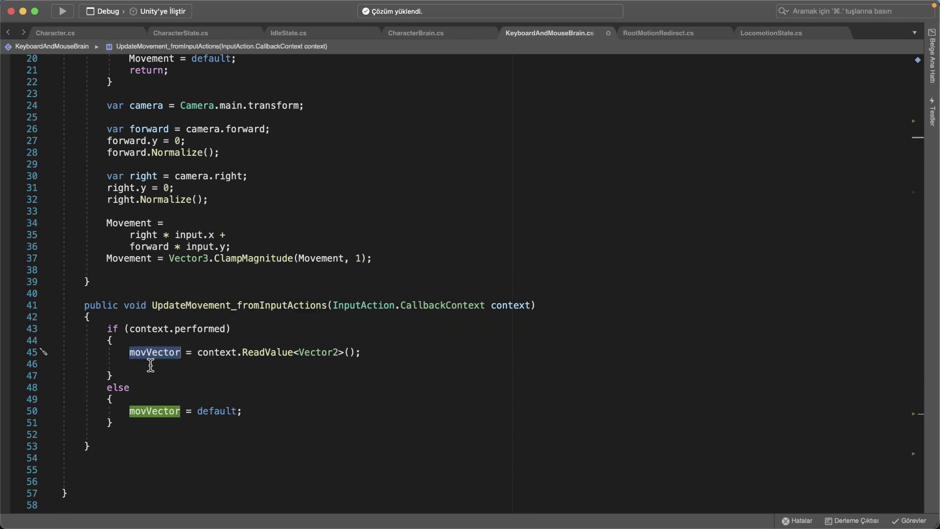
- Highlight the default-input check on line 18
scroll(227, 356, "up", 5)
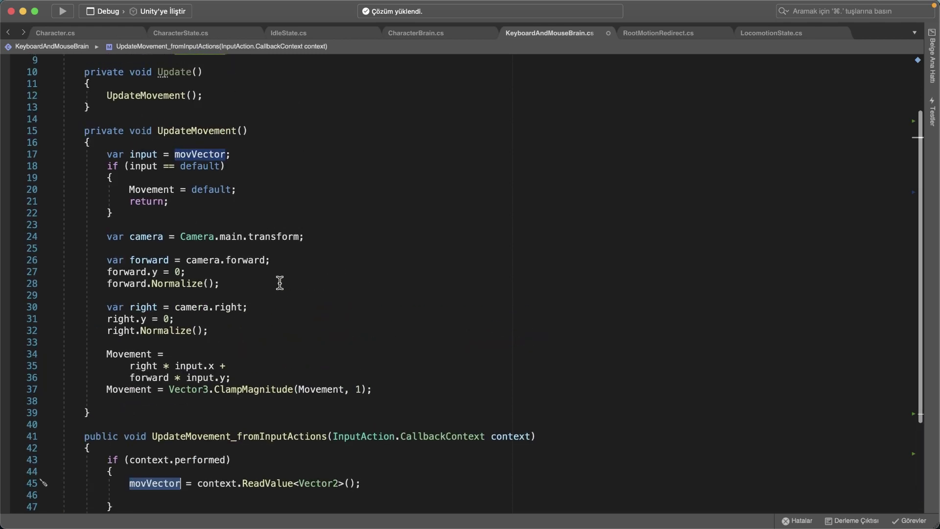
scroll(252, 196, "up", 1)
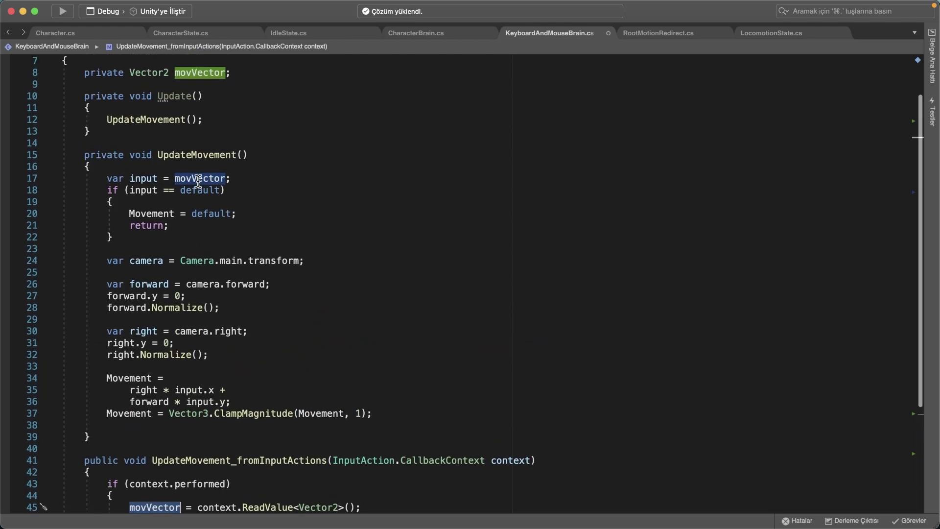
left_click_drag(180, 190, 218, 190)
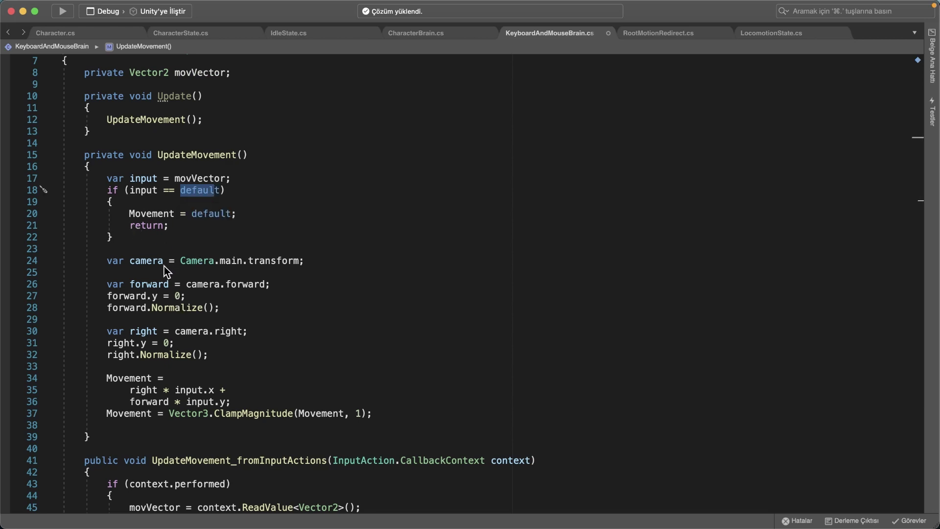
scroll(164, 272, "down", 1)
scroll(165, 274, "down", 3)
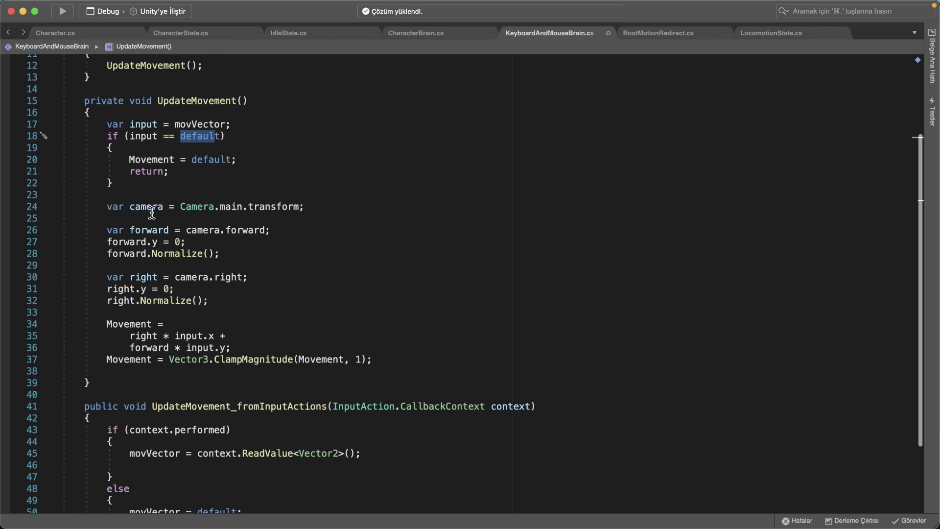
- Review how the camera, forward and right variables feed the movement sum
left_click(130, 207)
double_click(130, 207)
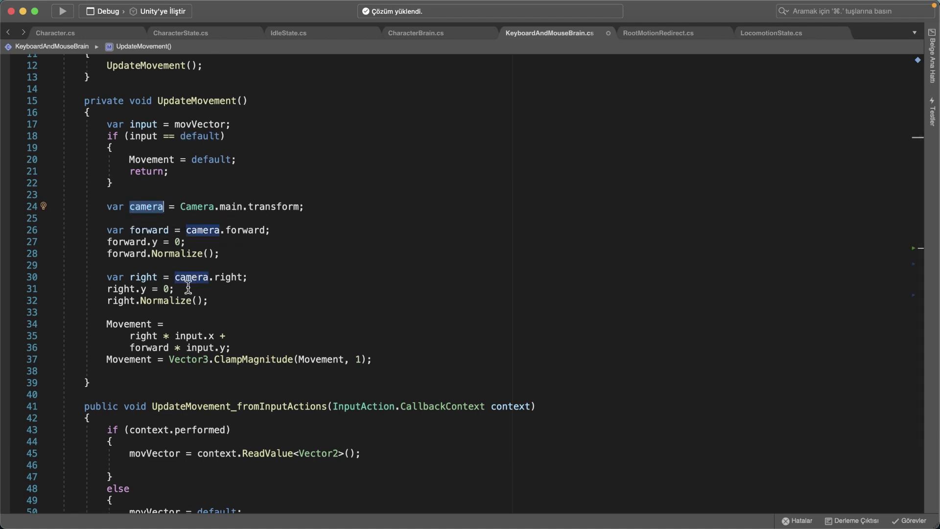
left_click(225, 253)
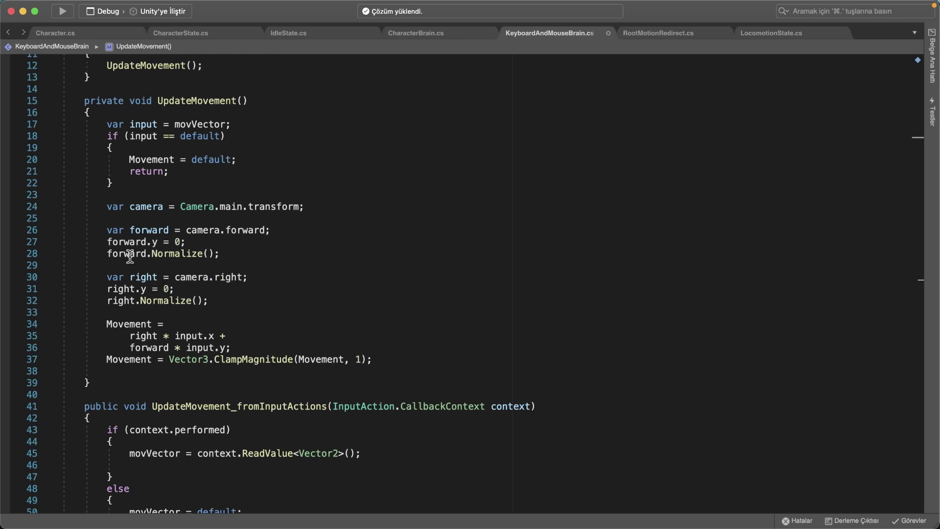
left_click(139, 231)
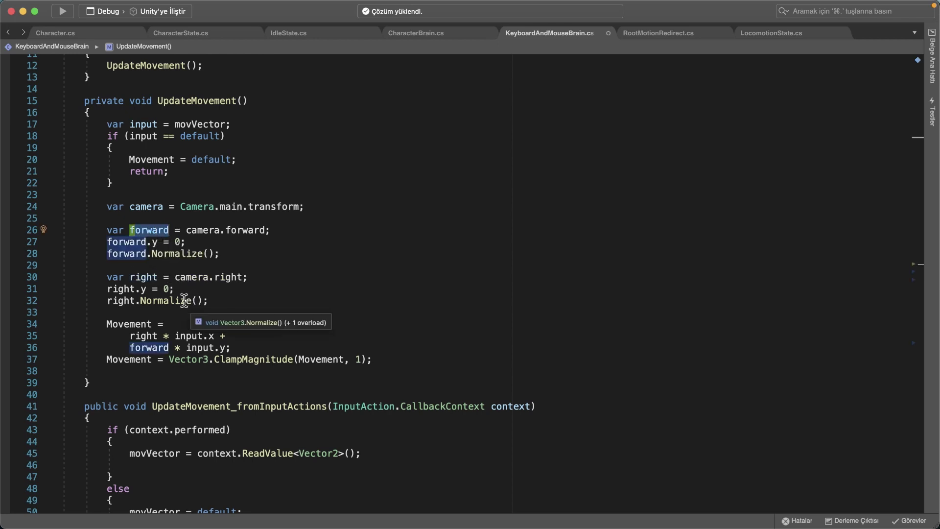
left_click_drag(175, 277, 249, 278)
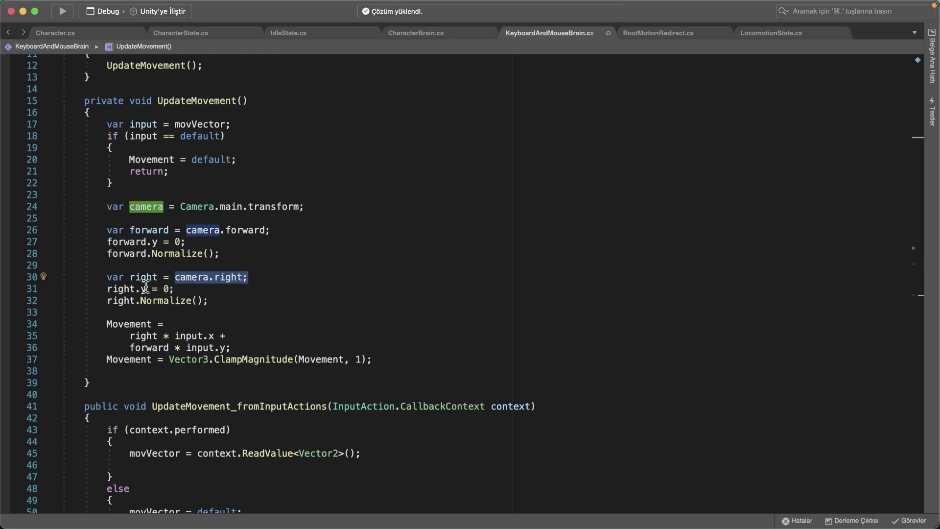
left_click_drag(130, 278, 169, 278)
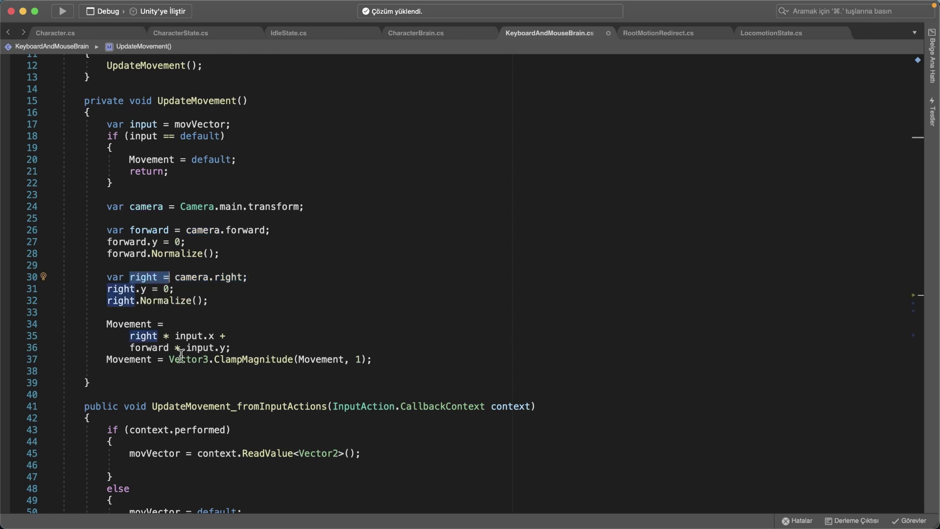
left_click(155, 348)
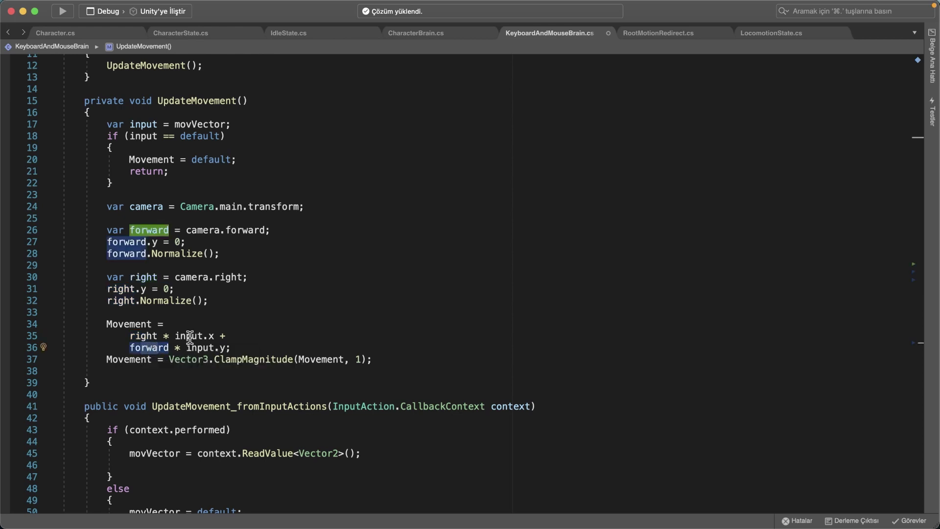
left_click(176, 336)
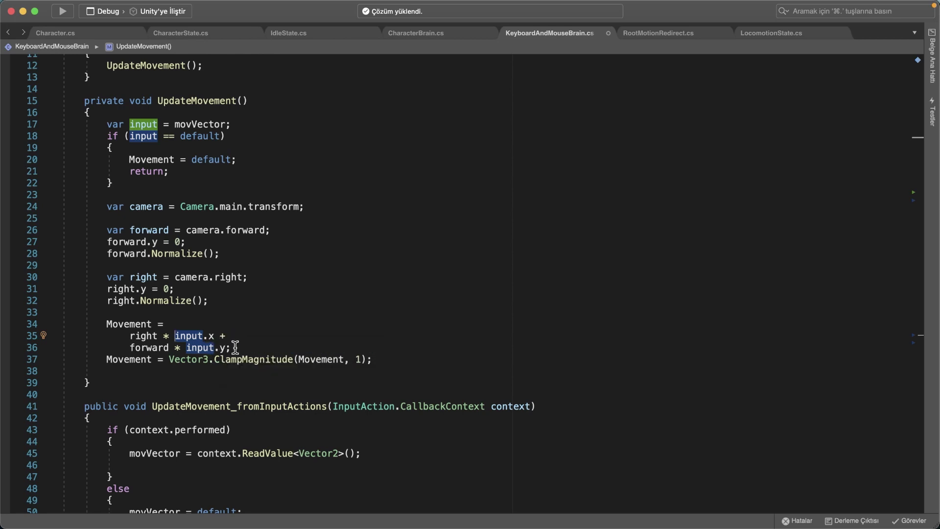
- Review the camera-relative Movement line using the right and forward vectors, then recompile in Unity
left_click(113, 324)
left_click(185, 323)
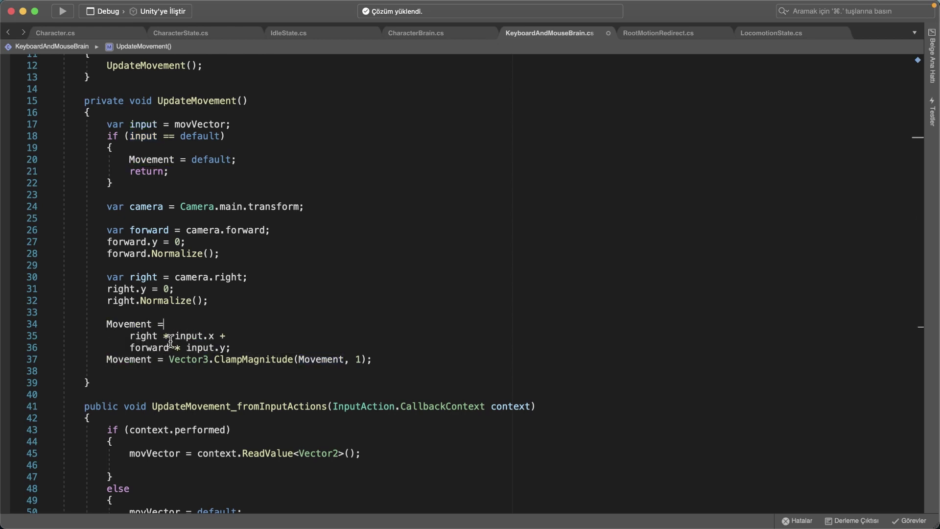
left_click(147, 337)
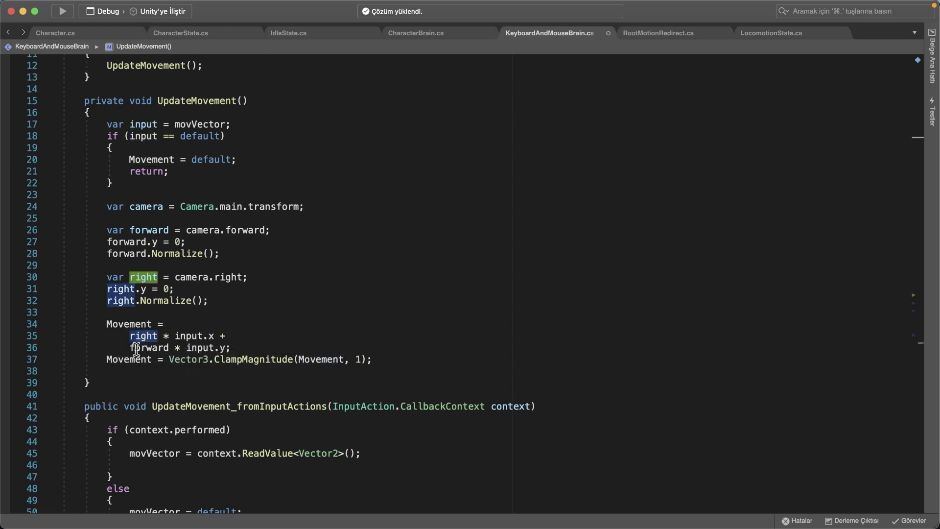
left_click(159, 349)
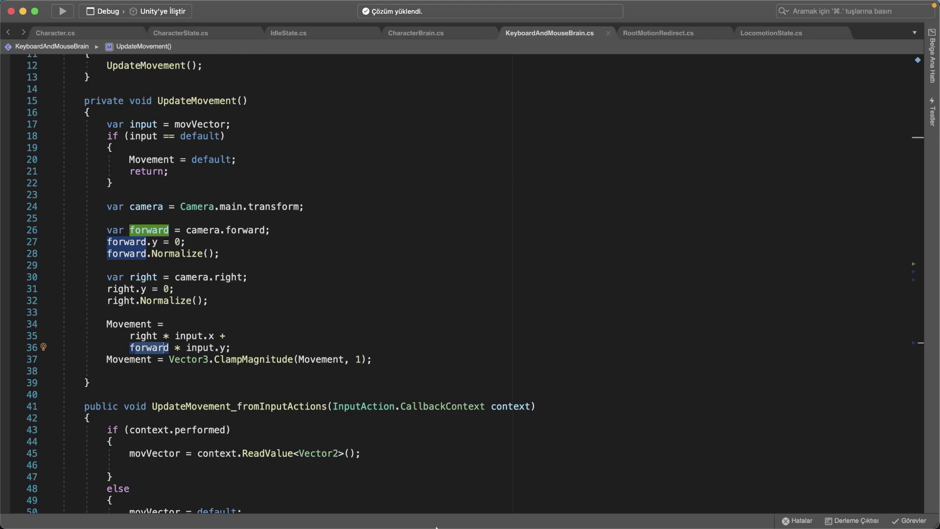
left_click(467, 518)
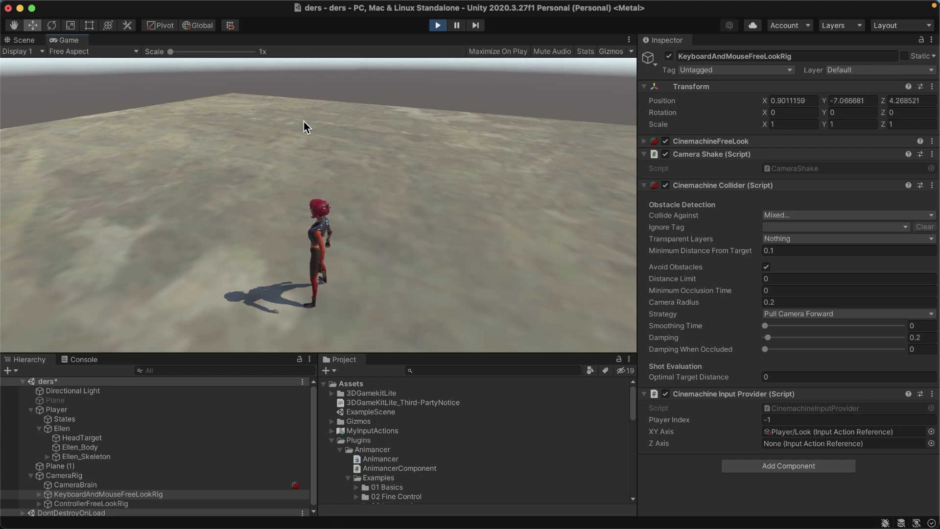
key("w")
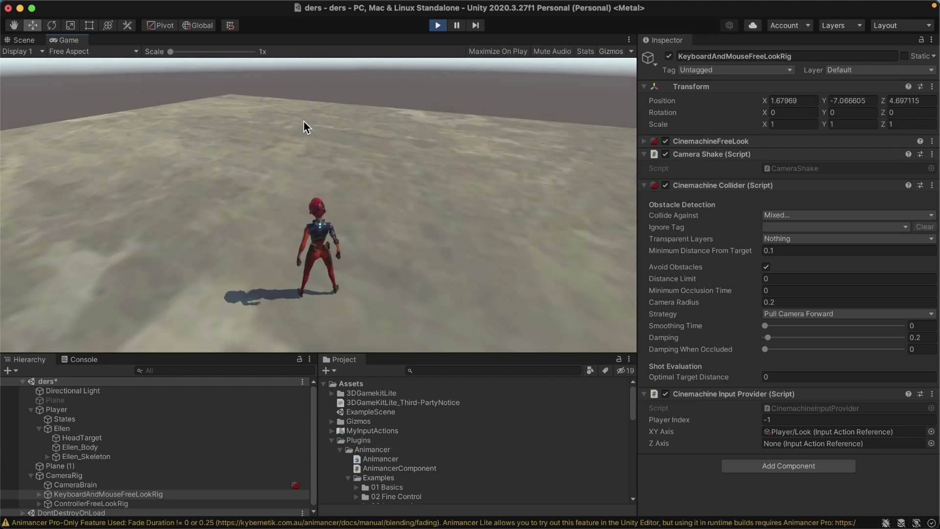
key("a")
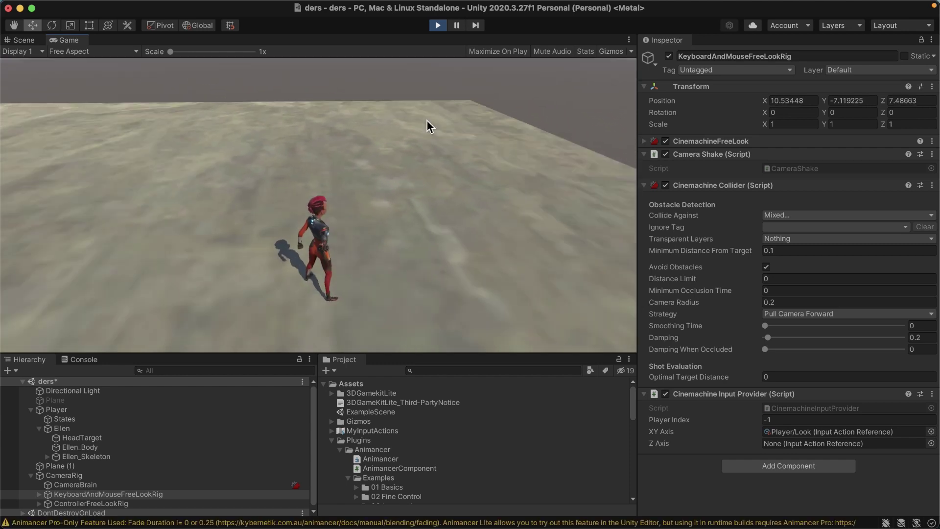
key("a")
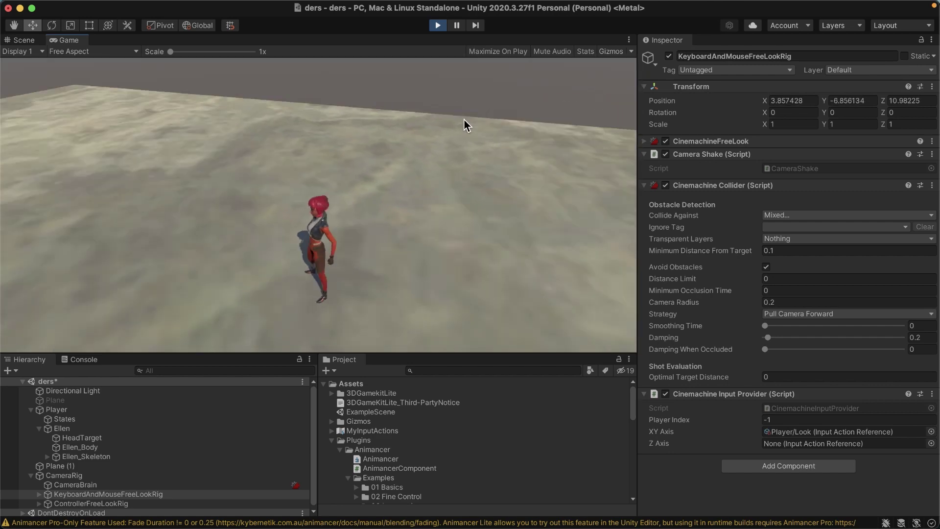
key("w")
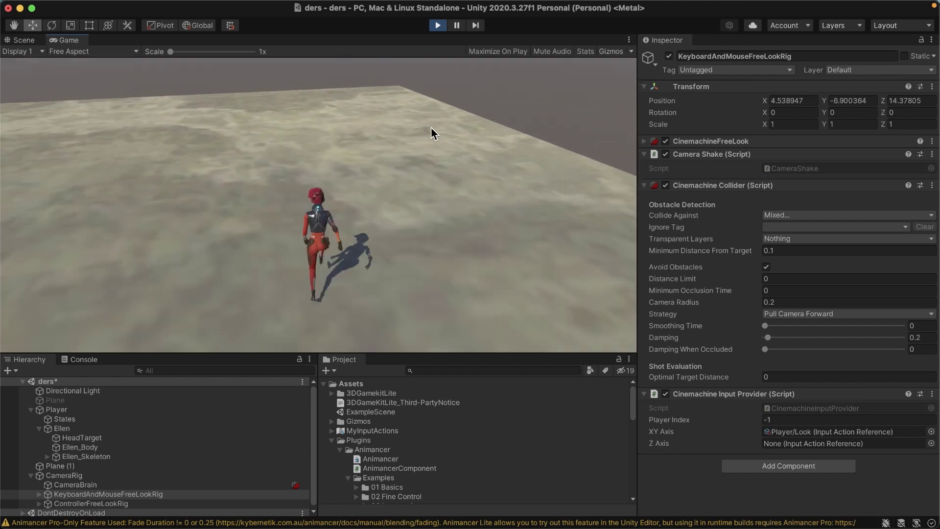
key("w")
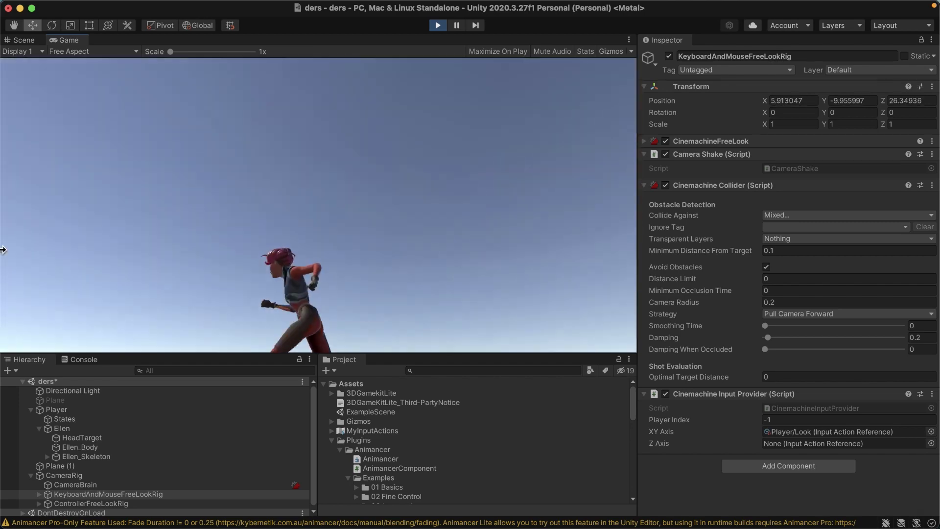
key("w")
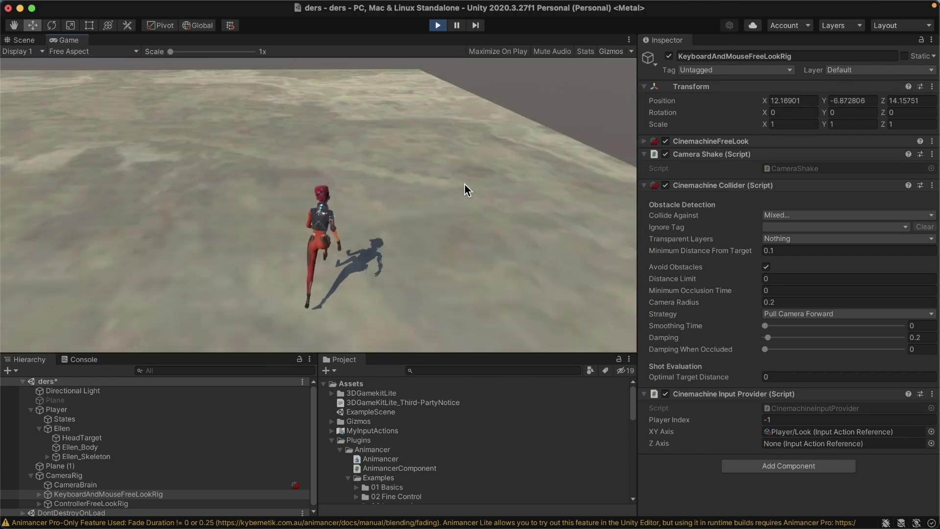
key("w")
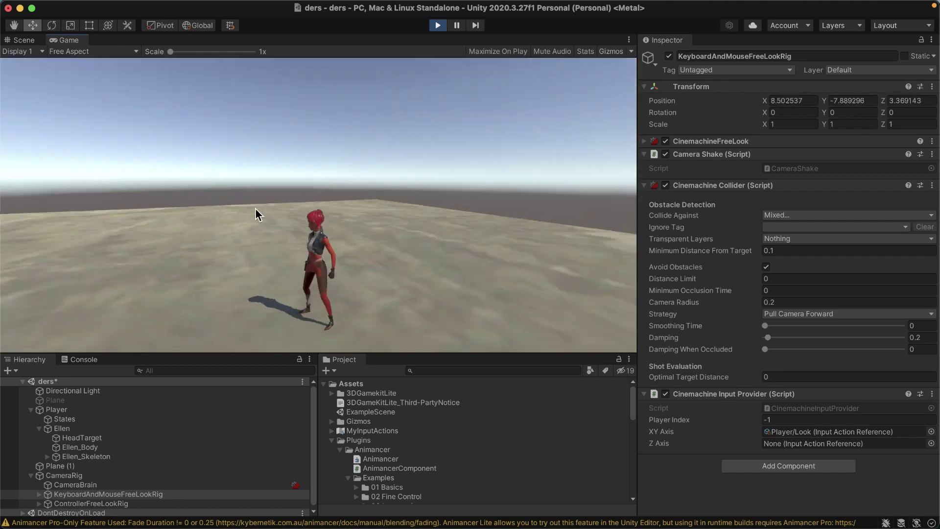
key("w")
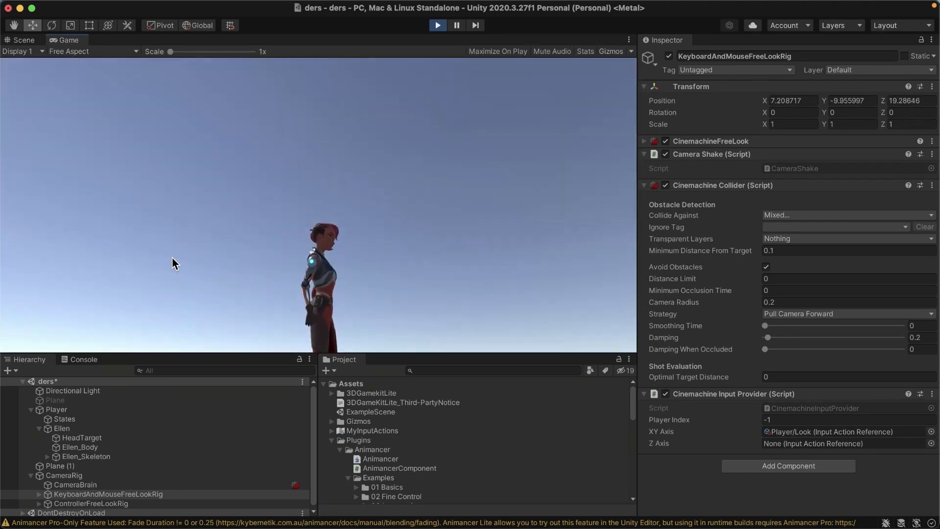
key("w")
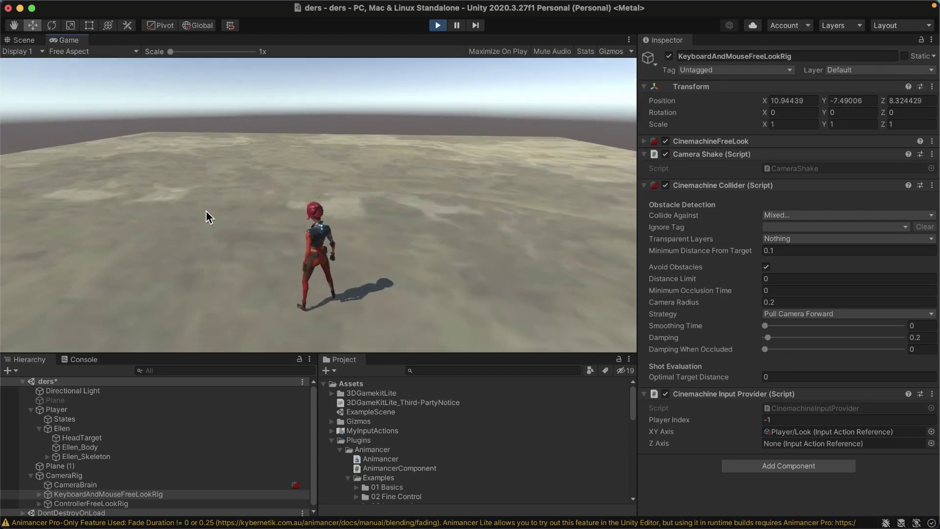
key("a")
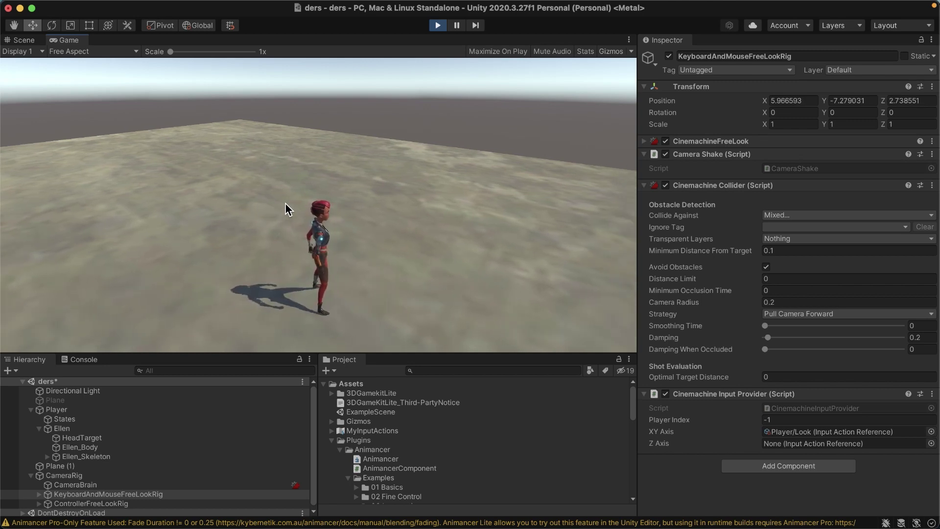
key("a")
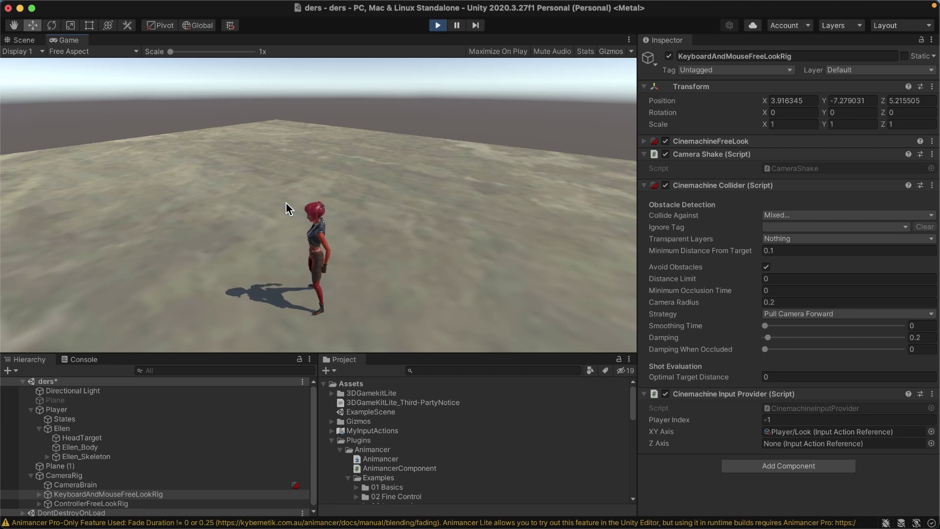
key("s")
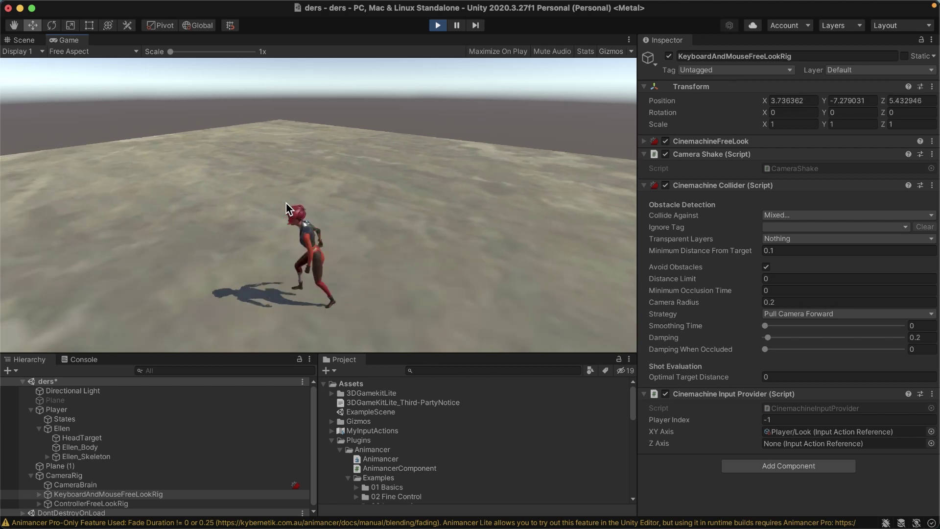
key("d")
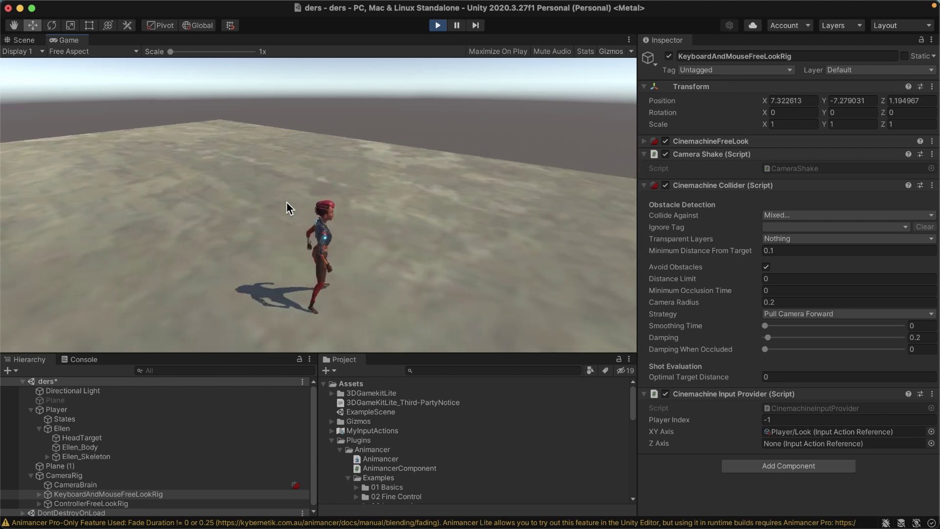
key("w")
key("a")
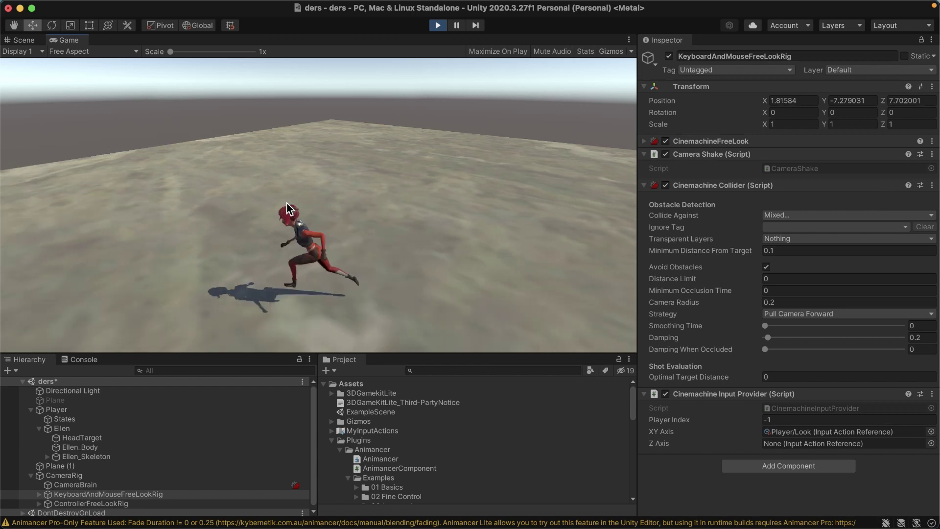
key("d")
key("a")
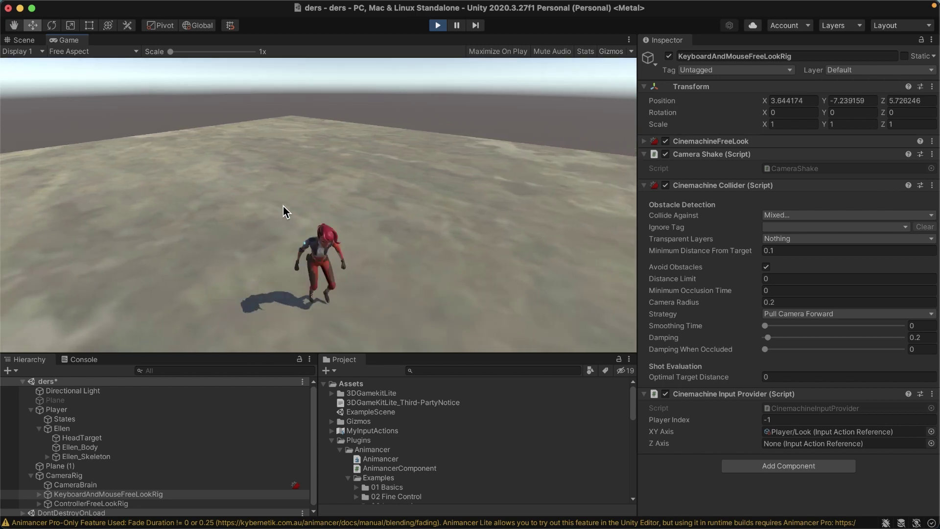
key("w")
key("d")
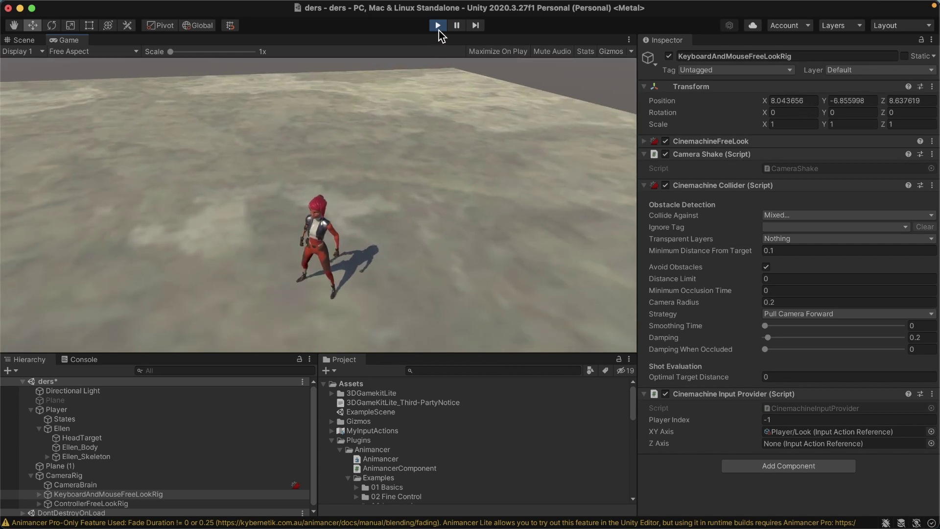
left_click(439, 28)
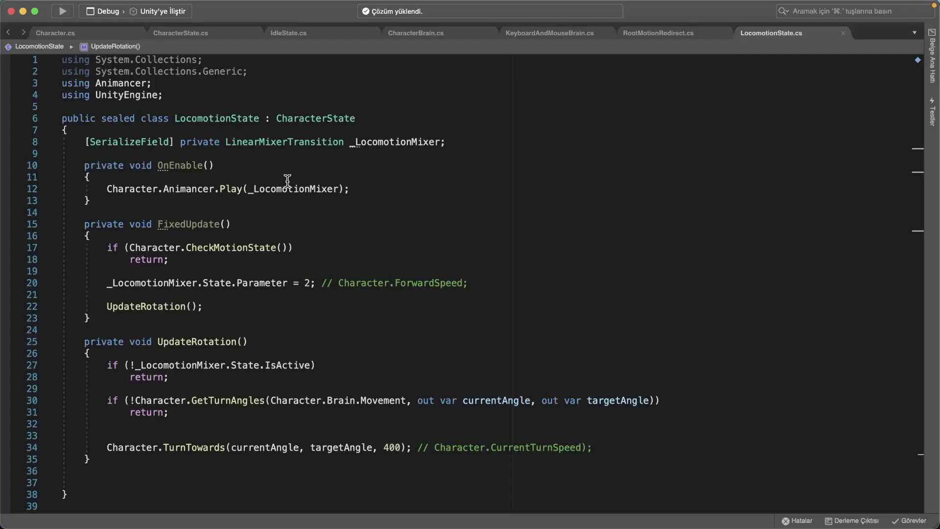
- Paste the four quick-turn field declarations below _LocomotionMixer and import the Animancer.Units namespace
left_click(462, 146)
key("Return")
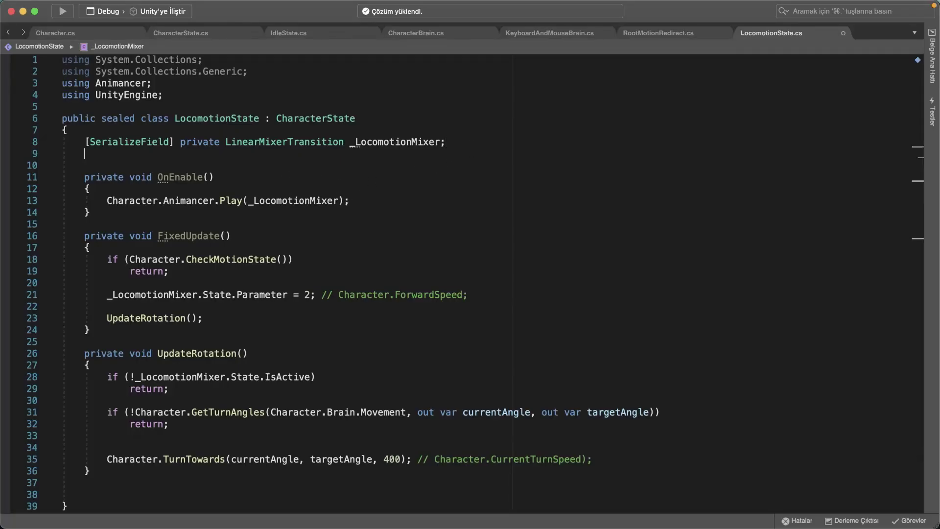
type("[SerializeField] private ClipTransition _QuickTurnLeft;     [SerializeField] private ClipTransition _QuickTurnRight;     [SerializeField, MetersPerSecond] private float _QuickTurnMoveSpeed = 2;     [SerializeField, Degrees] private float _QuickTurnAngle = 145;")
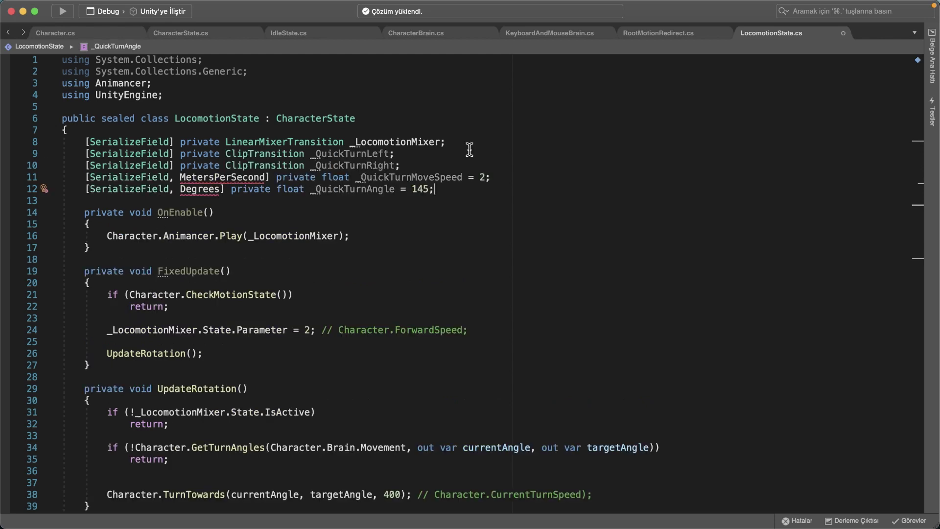
left_click(267, 153)
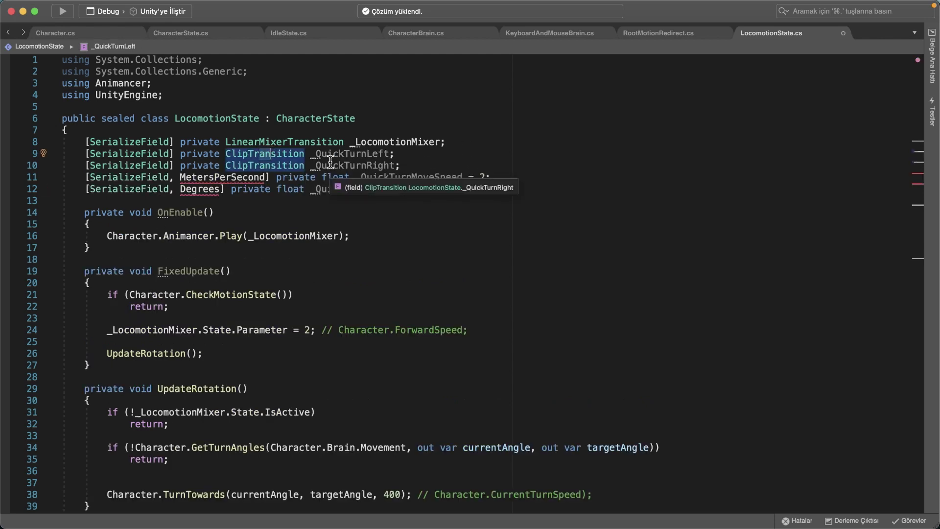
left_click_drag(335, 155, 379, 155)
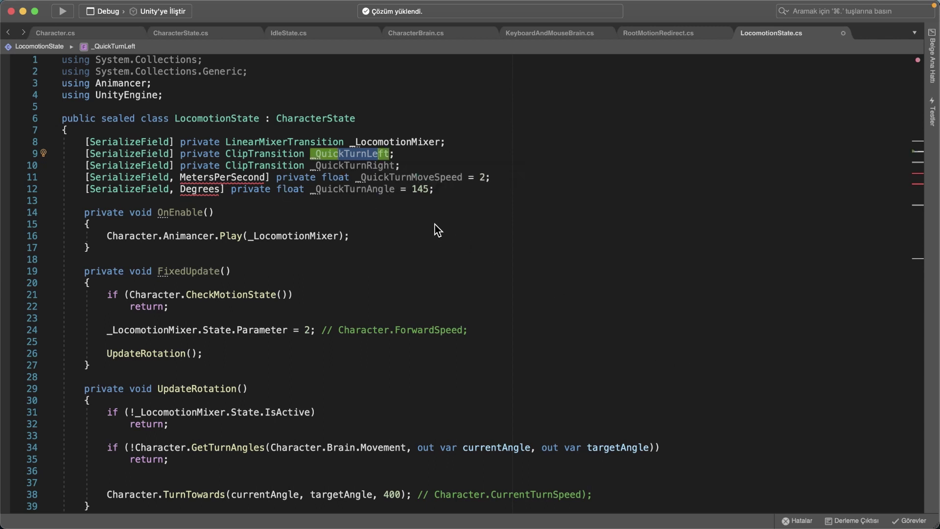
left_click(188, 190)
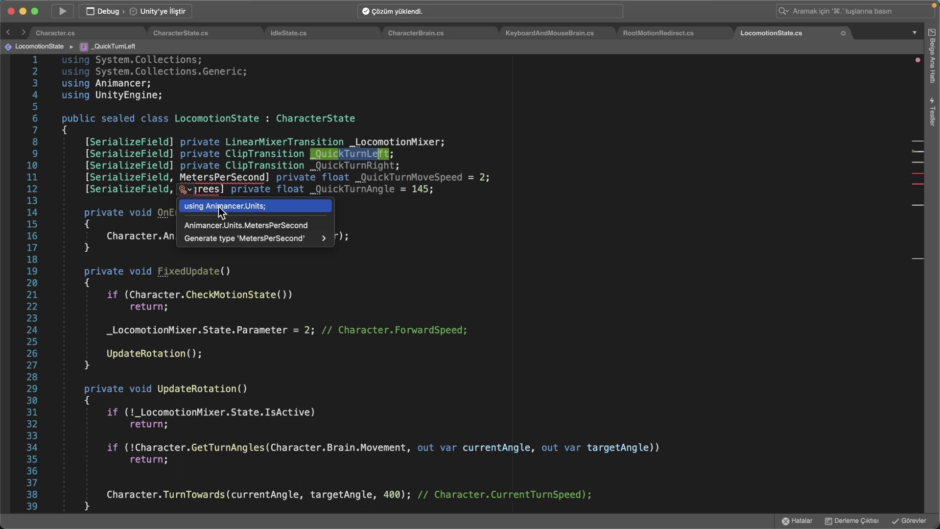
left_click(230, 208)
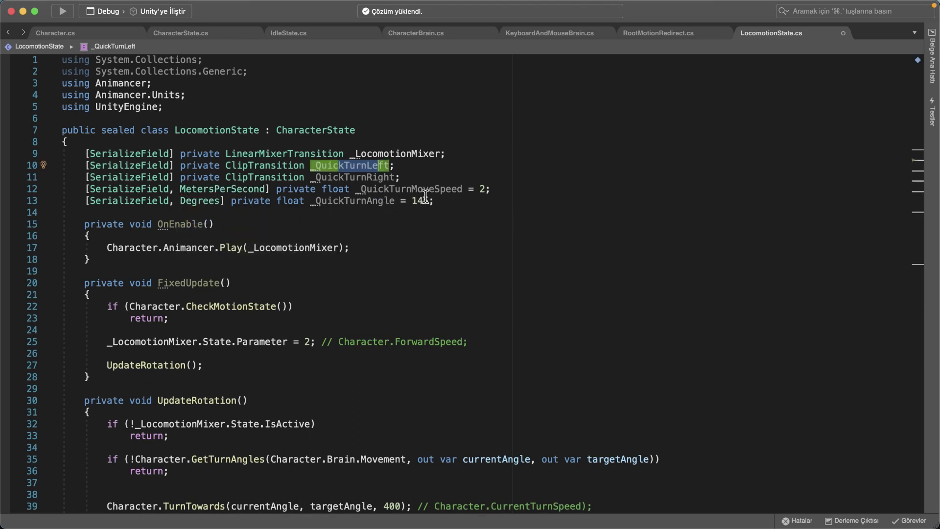
- Check the quick-turn move speed 2 and angle 145, then save LocomotionState.cs and return to Unity
double_click(482, 190)
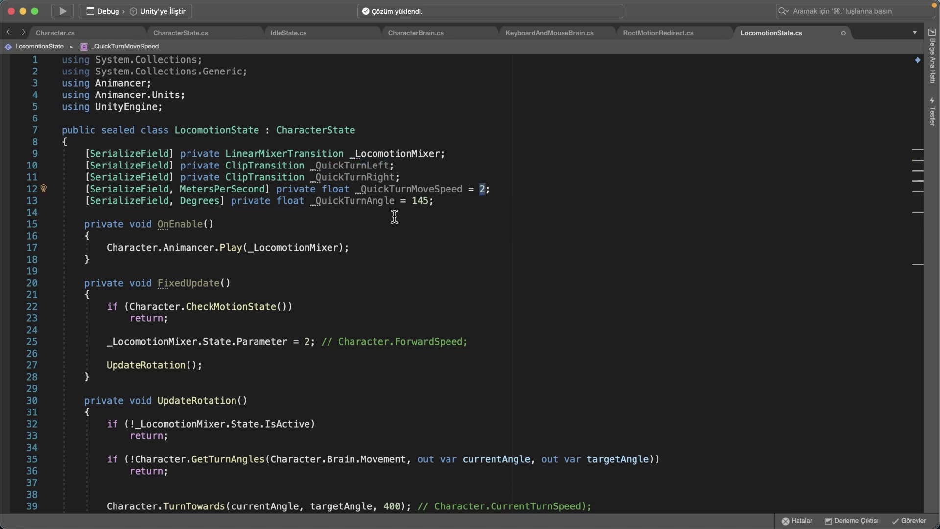
left_click_drag(412, 207, 418, 212)
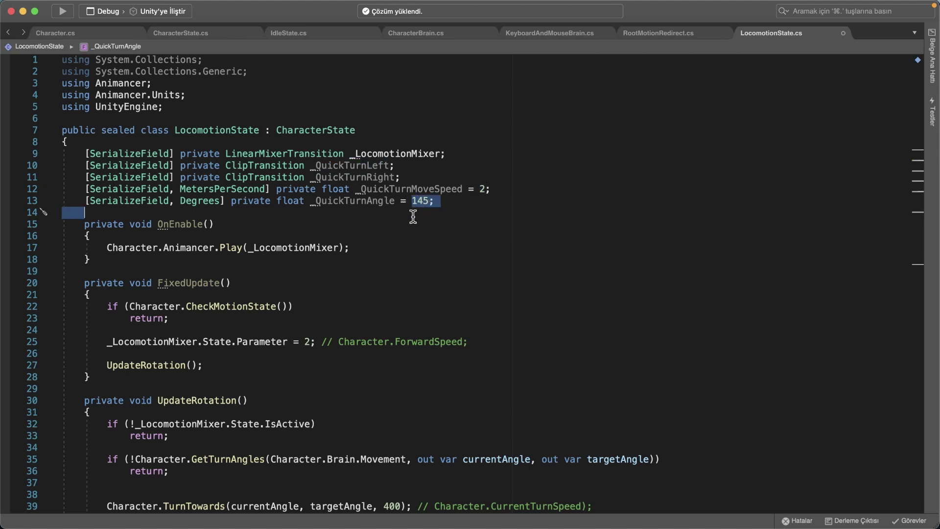
left_click(418, 210)
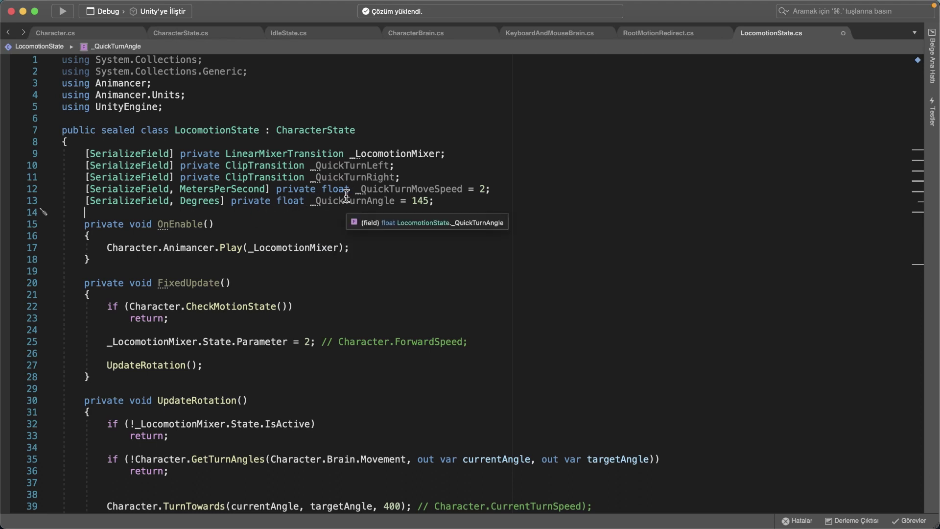
key("super+s")
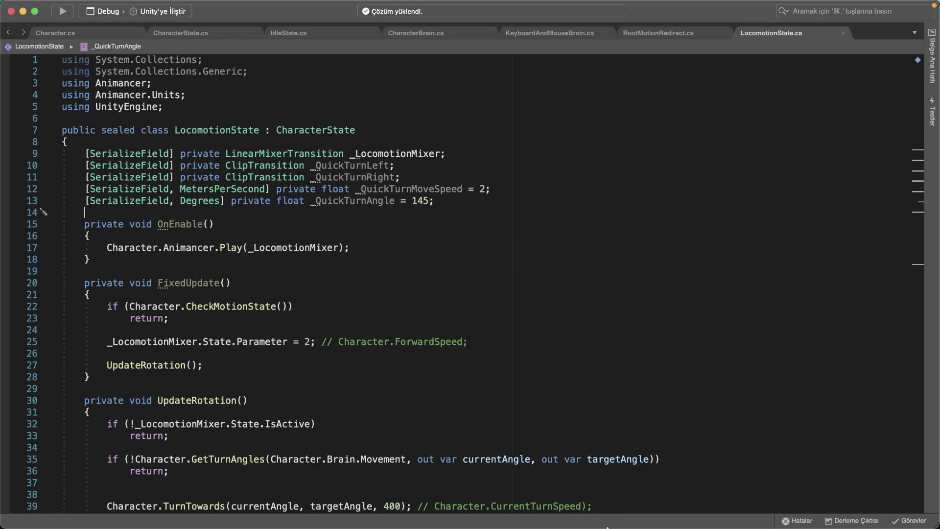
left_click(579, 511)
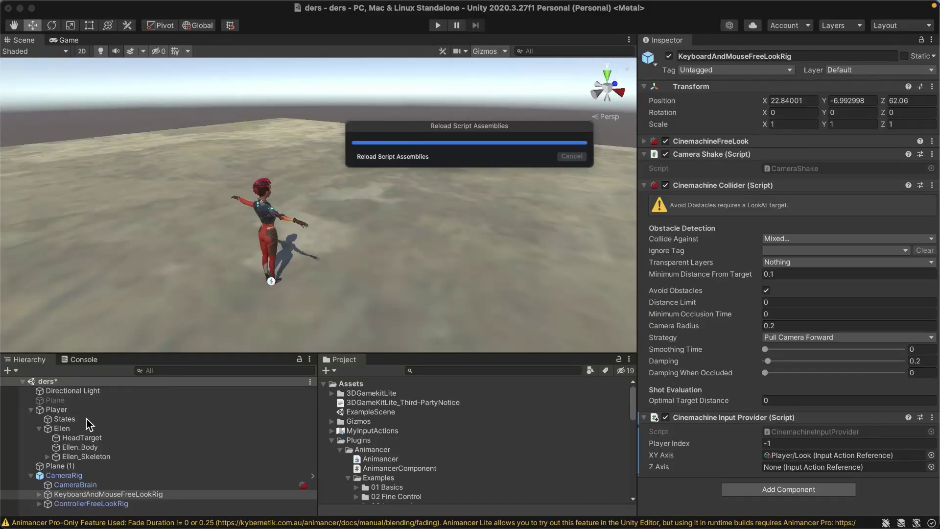
- Assign Ellen_Quick_Turn_Left to the States object's Quick Turn Left slot and inspect that clip
left_click(87, 420)
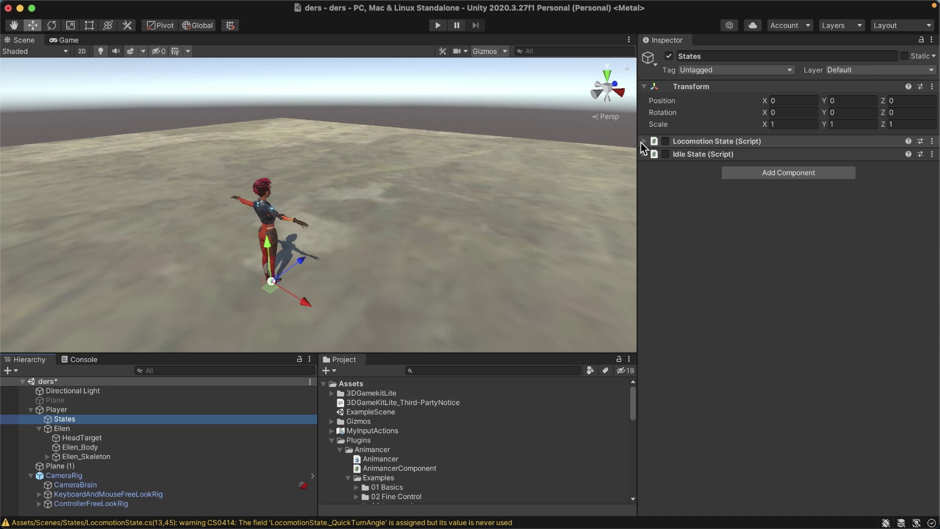
left_click(643, 142)
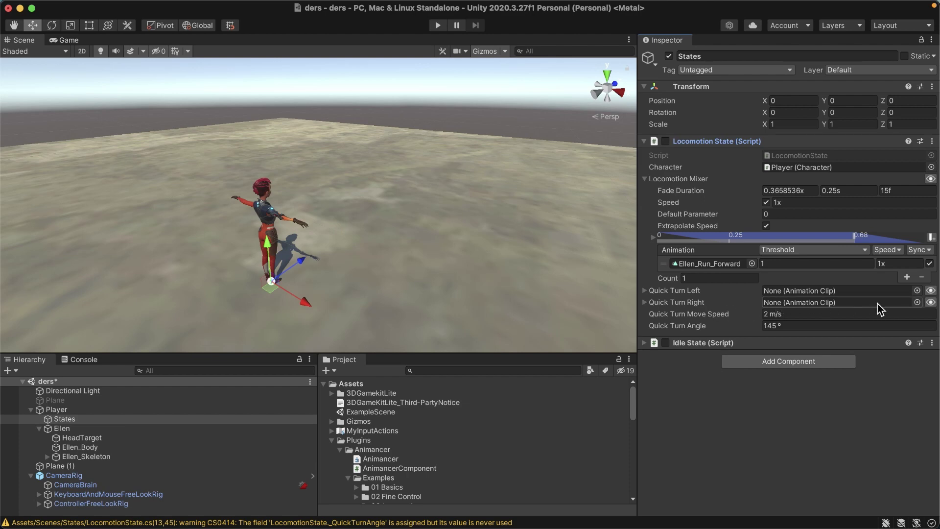
left_click(917, 290)
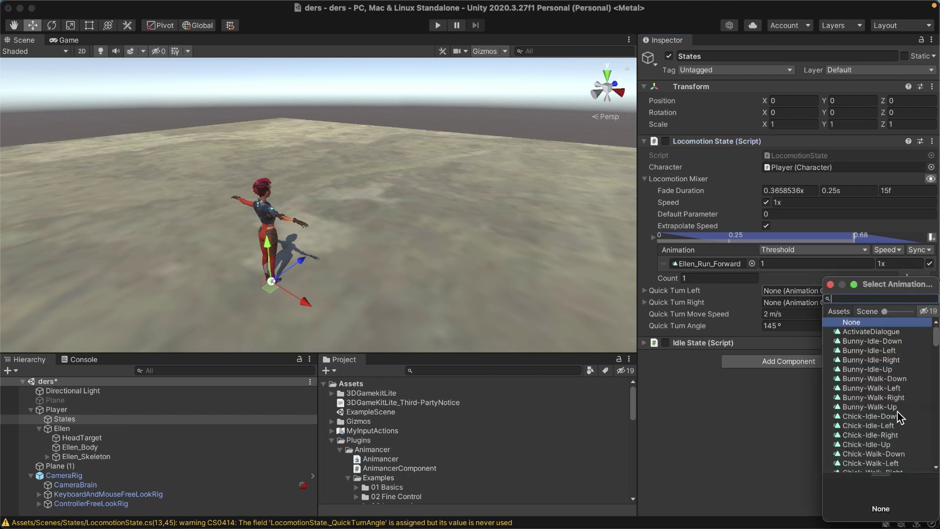
scroll(880, 416, "down", 5)
scroll(879, 415, "down", 3)
double_click(879, 402)
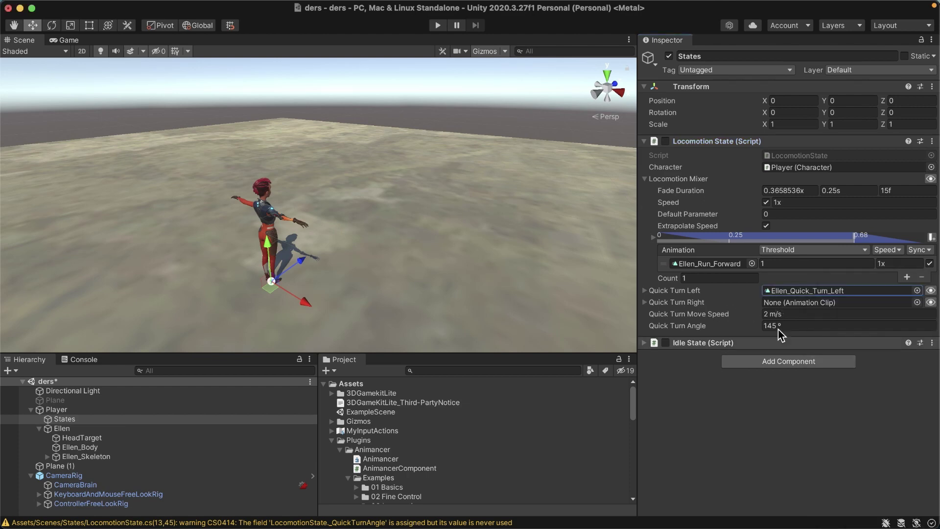
left_click(770, 291)
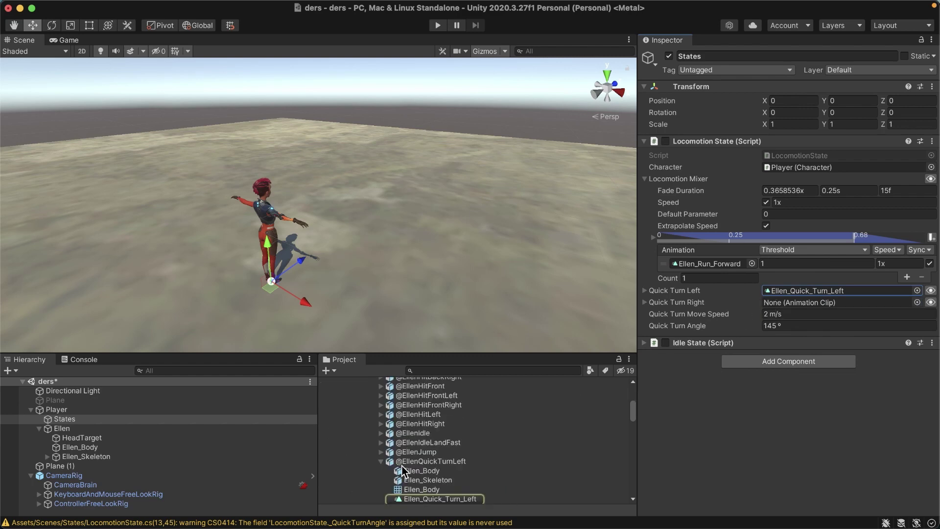
left_click(422, 499)
- Play a preview of the Ellen_Quick_Turn_Left animation clip
left_click(679, 509)
left_click(648, 324)
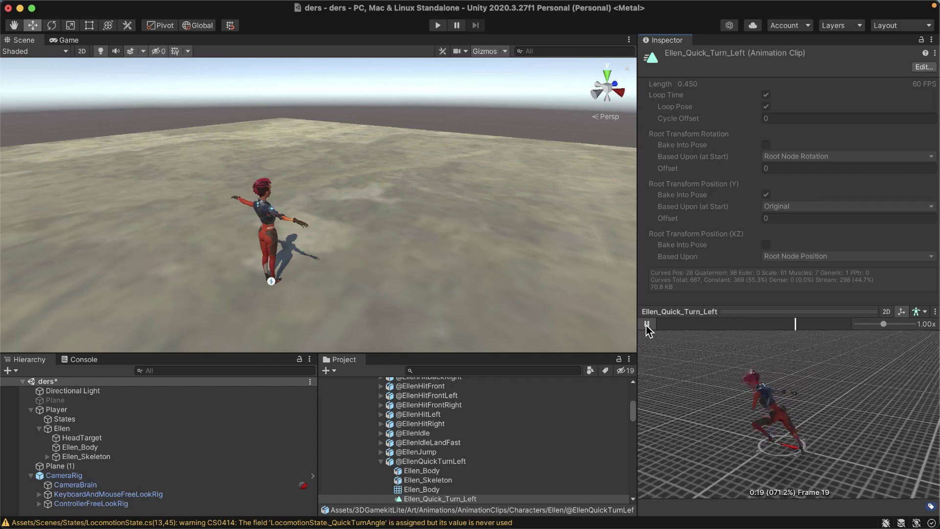
left_click(648, 325)
left_click_drag(734, 312, 758, 509)
- Assign Ellen_Quick_Turn_Right to the States object's Quick Turn Right slot
left_click(108, 419)
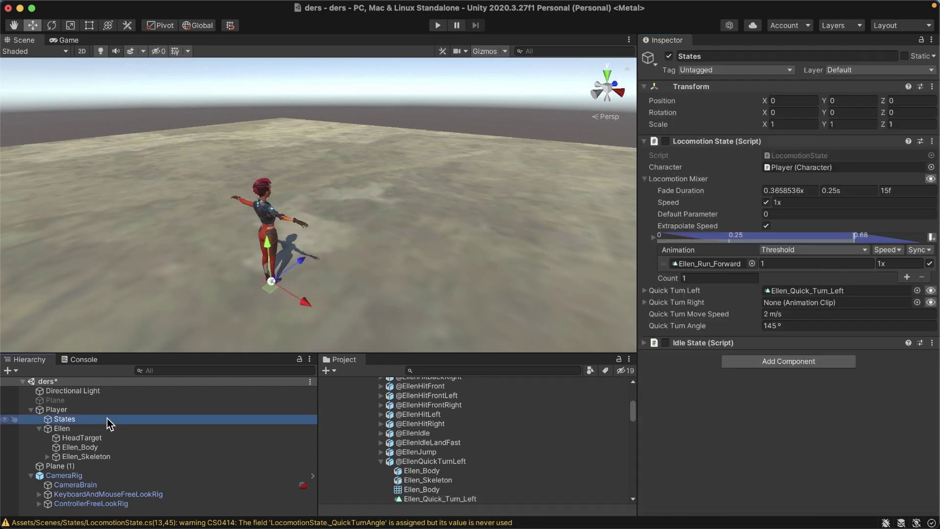
left_click(918, 303)
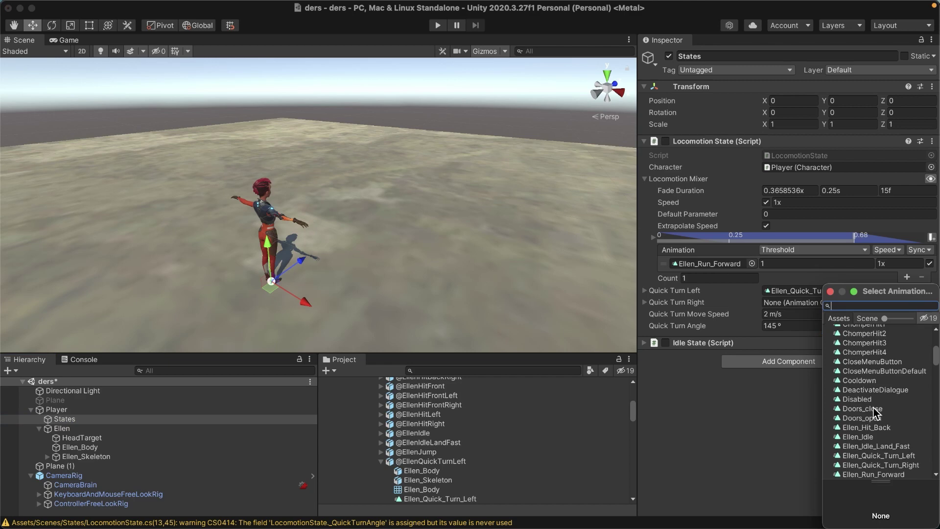
double_click(898, 464)
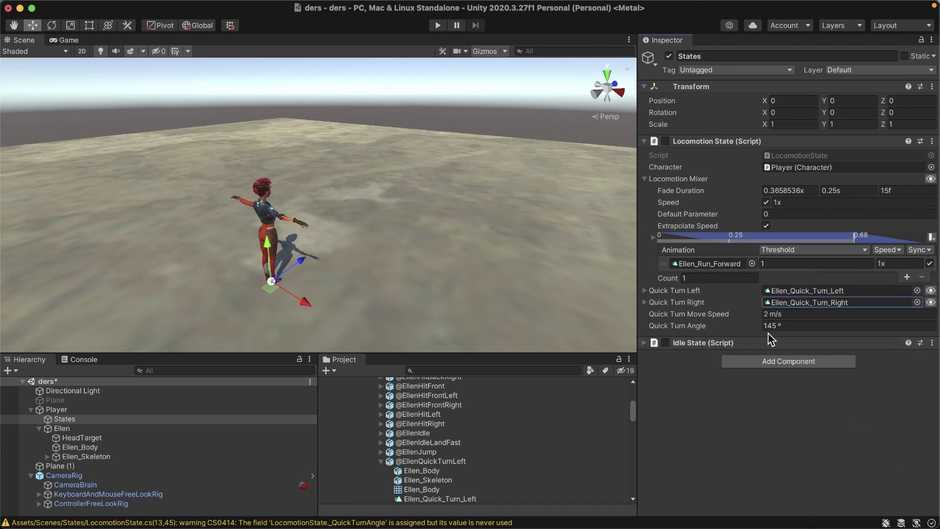
- Set the End Time of both Quick Turn Left and Quick Turn Right to 0.7x
left_click(645, 291)
left_click(789, 342)
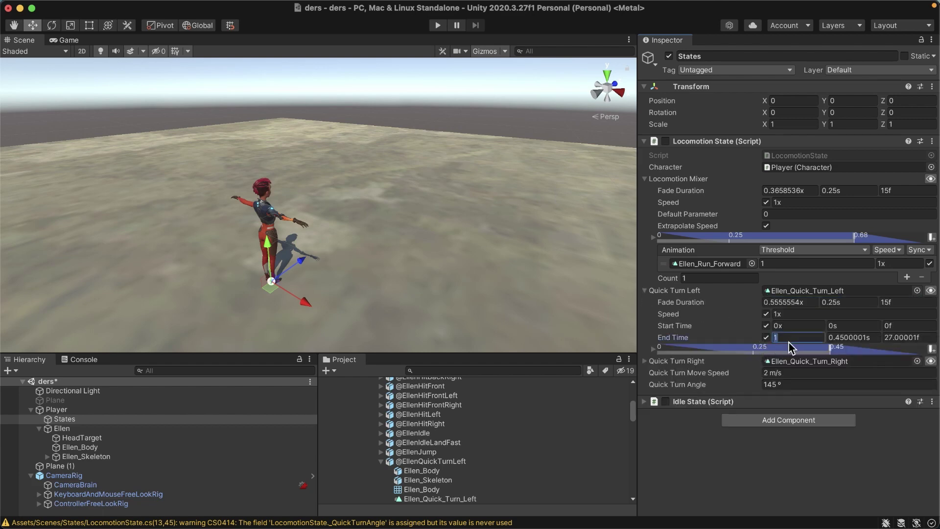
type("0.7x")
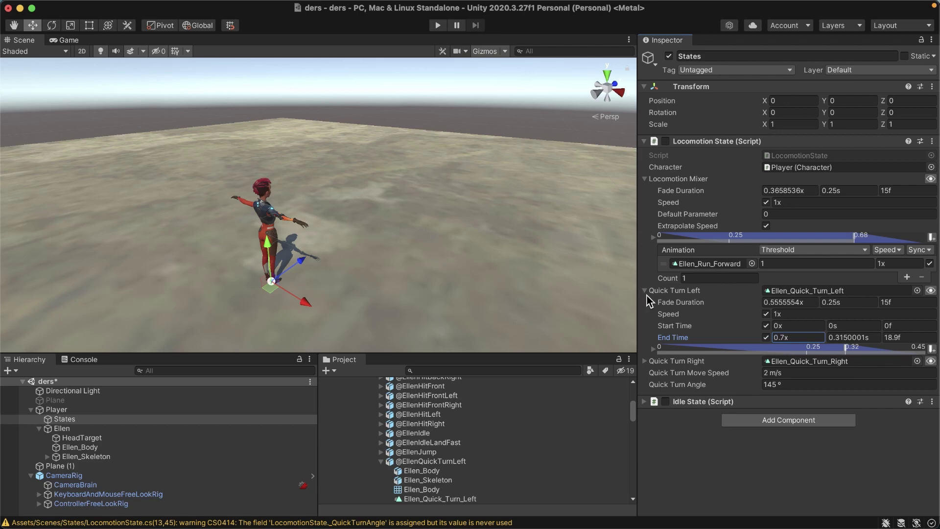
key("Return")
left_click(644, 292)
left_click(644, 302)
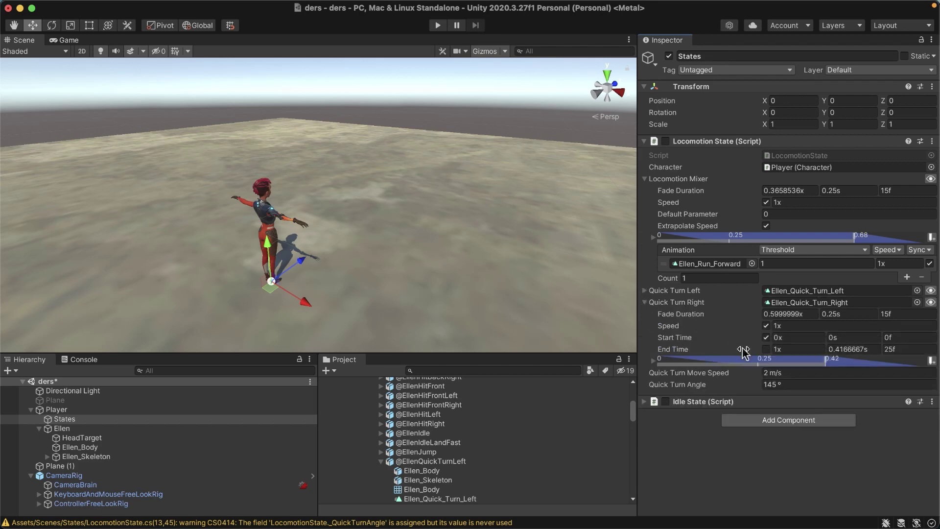
left_click(766, 349)
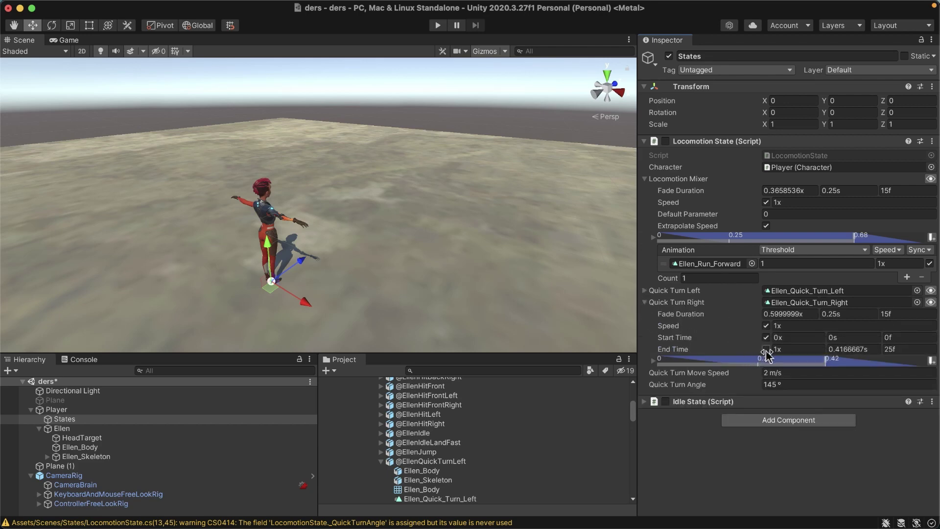
left_click(800, 349)
type(",7")
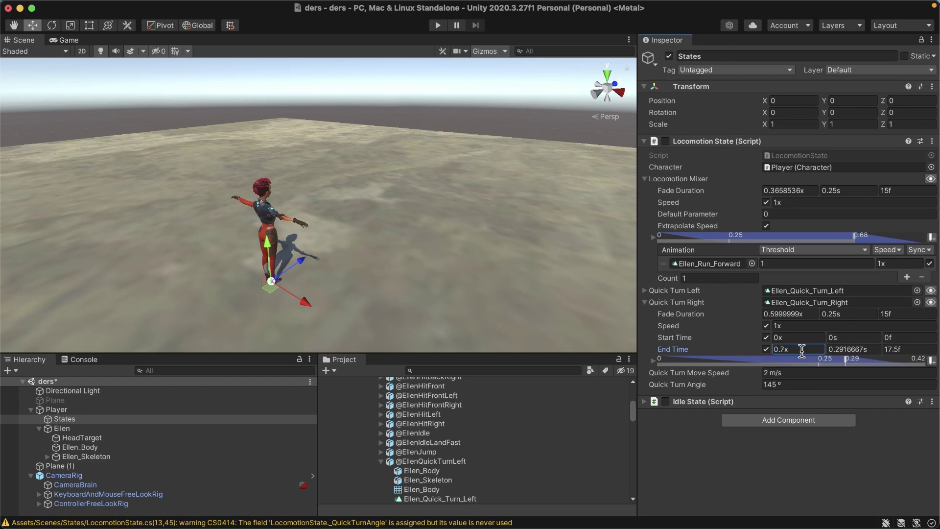
left_click(645, 302)
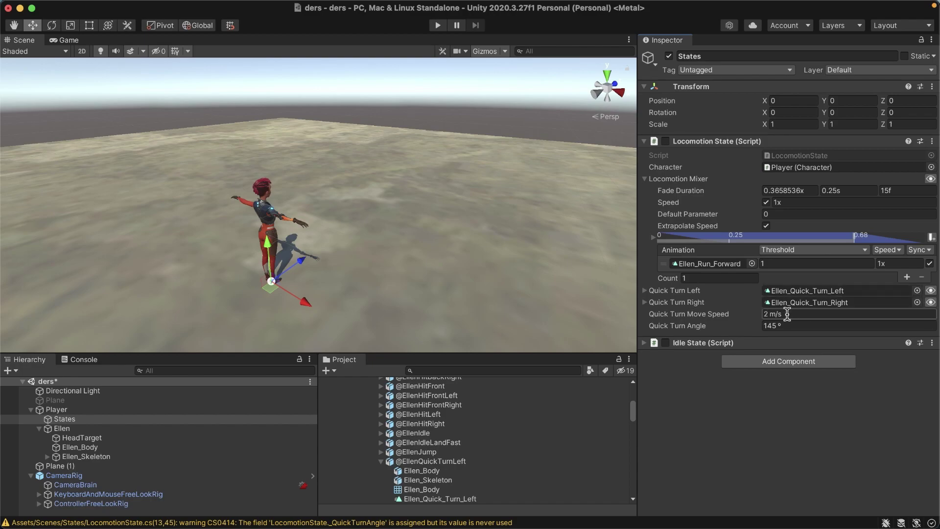
key("super+Tab")
- Delete the explanatory comment lines and leftover blank line from UpdateRotation's quick-turn if block
double_click(108, 208)
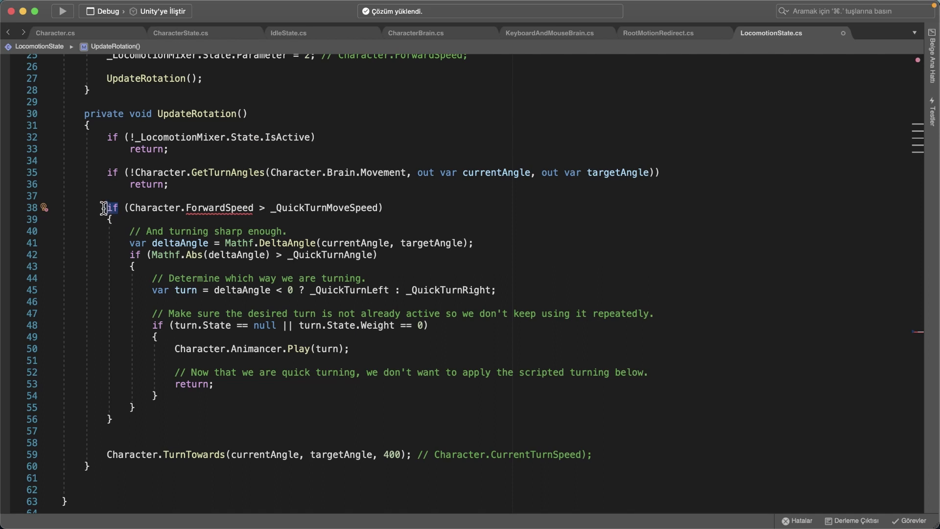
mouse_move(106, 208)
left_mouse_down()
mouse_move(167, 408)
mouse_move(254, 433)
left_mouse_up()
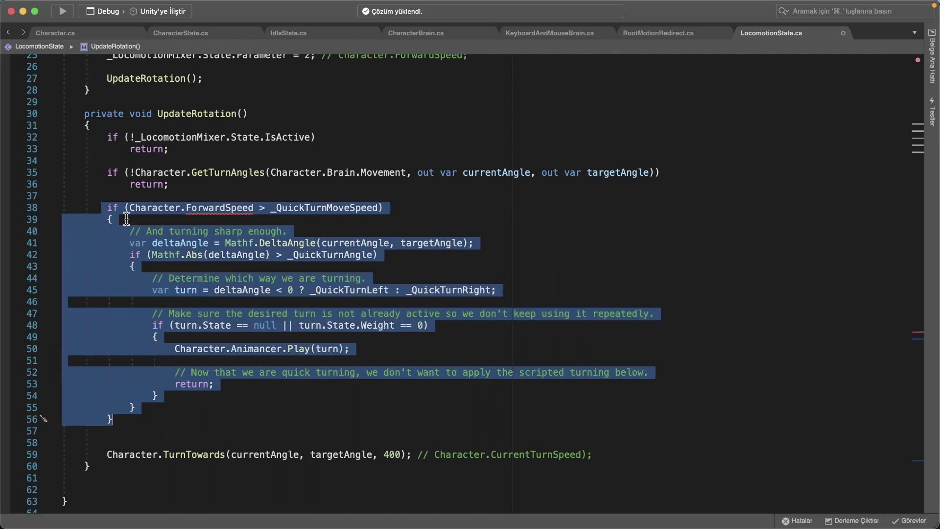
left_click(202, 429)
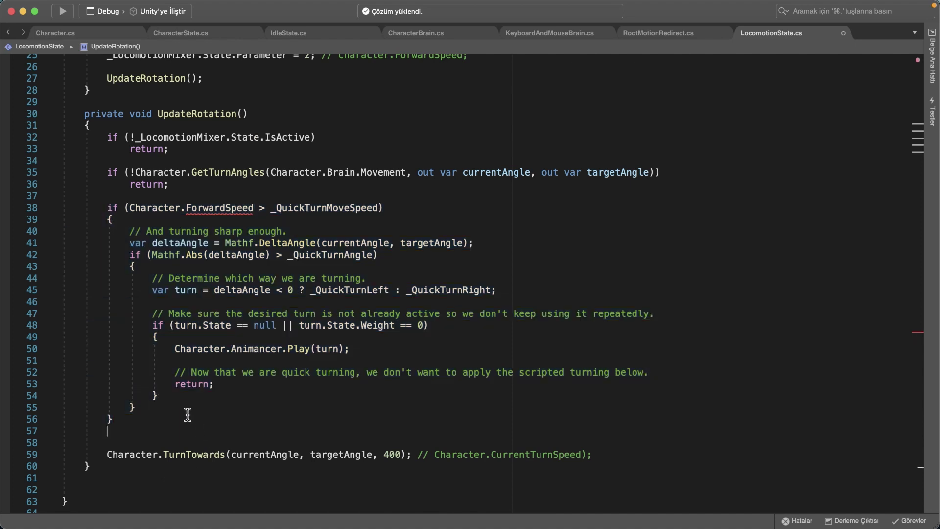
left_click(208, 234)
key("super+shift+k")
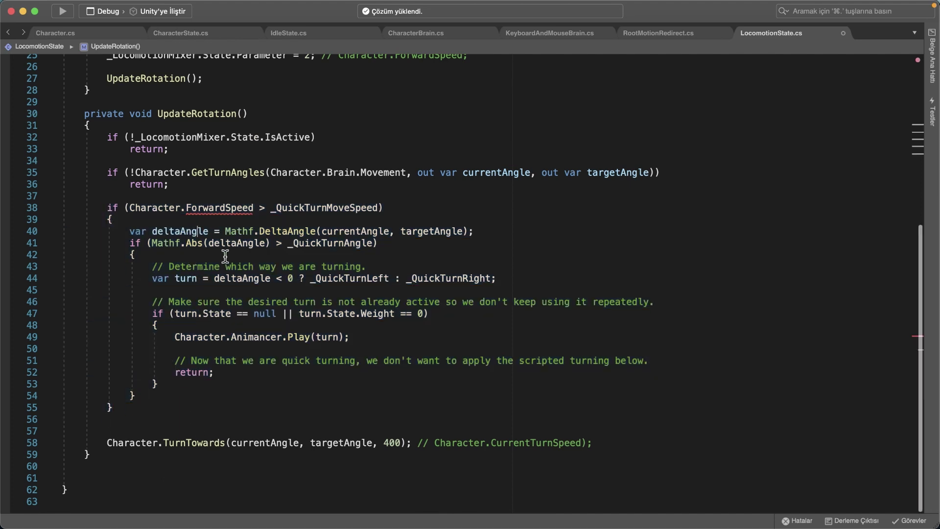
left_click(220, 267)
key("super+shift+k")
left_click(235, 290)
key("super+shift+k")
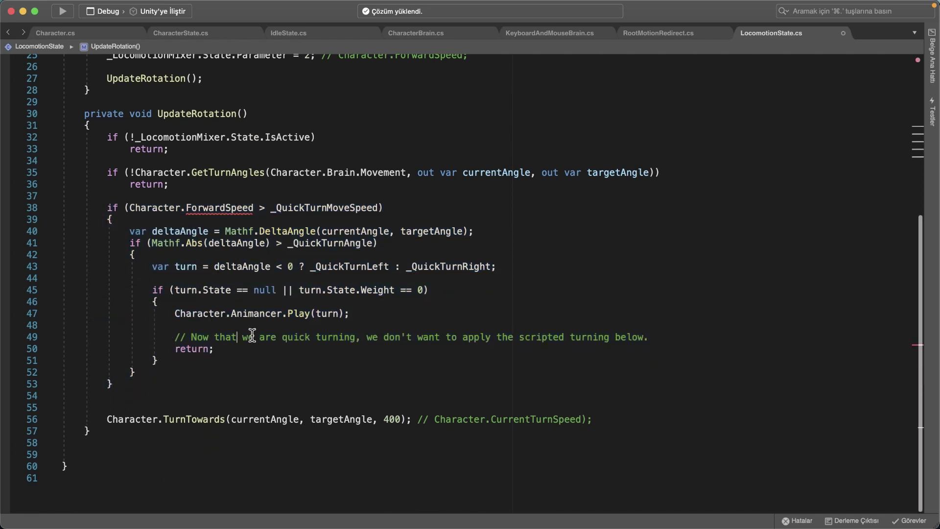
left_click(250, 337)
key("super+shift+k")
left_click(237, 327)
key("super+shift+k")
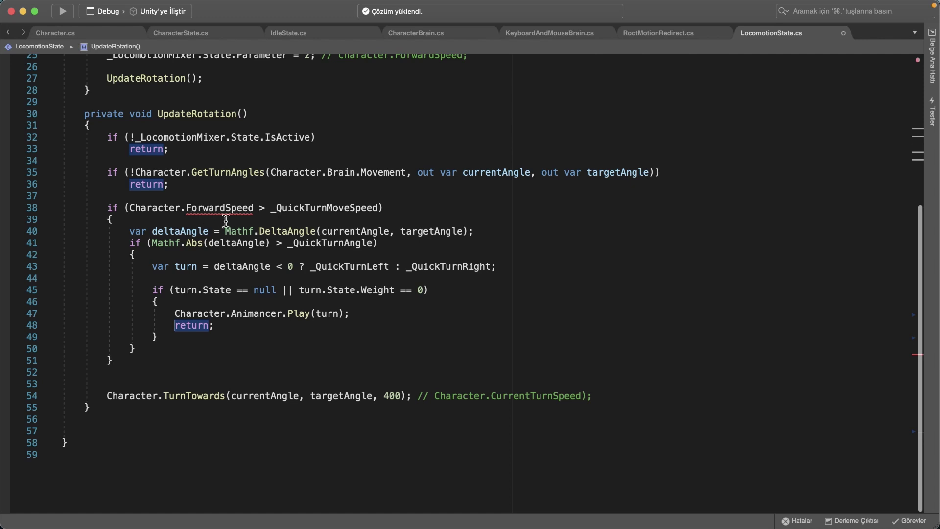
- Review the _QuickTurnLeft, _QuickTurnRight, turn.State and turn references in the quick-turn code
mouse_move(272, 226)
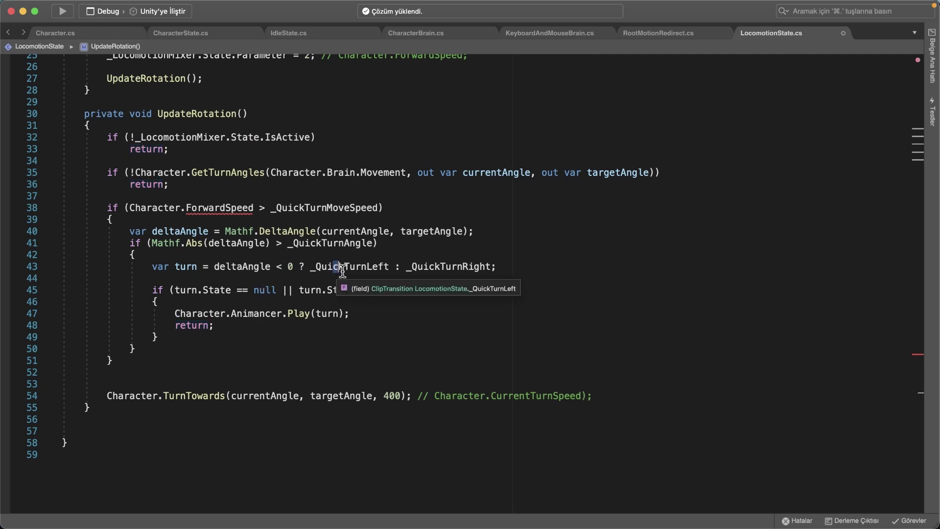
left_click_drag(340, 269, 351, 283)
double_click(361, 273)
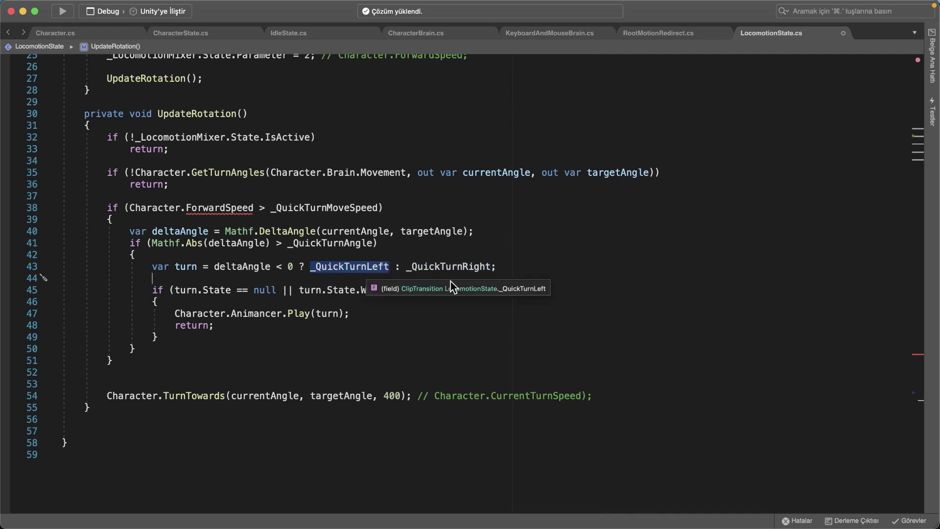
left_click(433, 268)
double_click(433, 267)
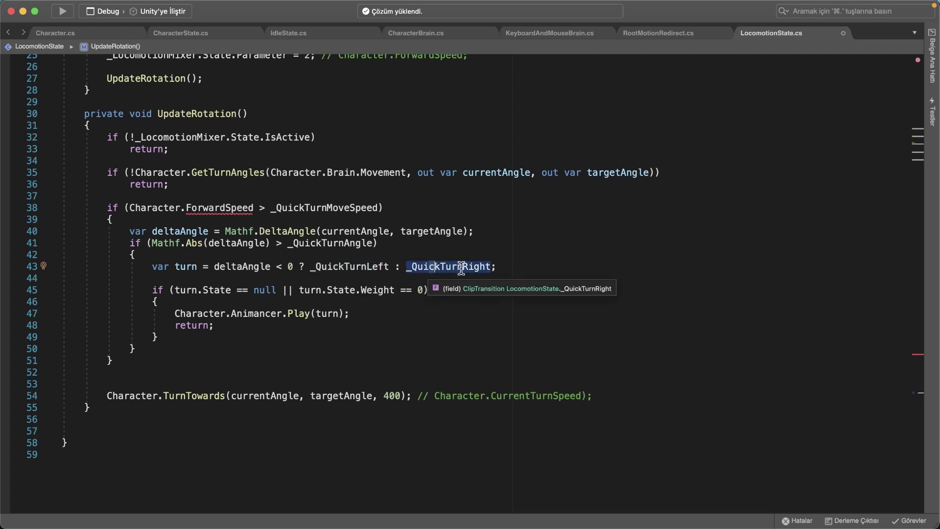
left_click(231, 297)
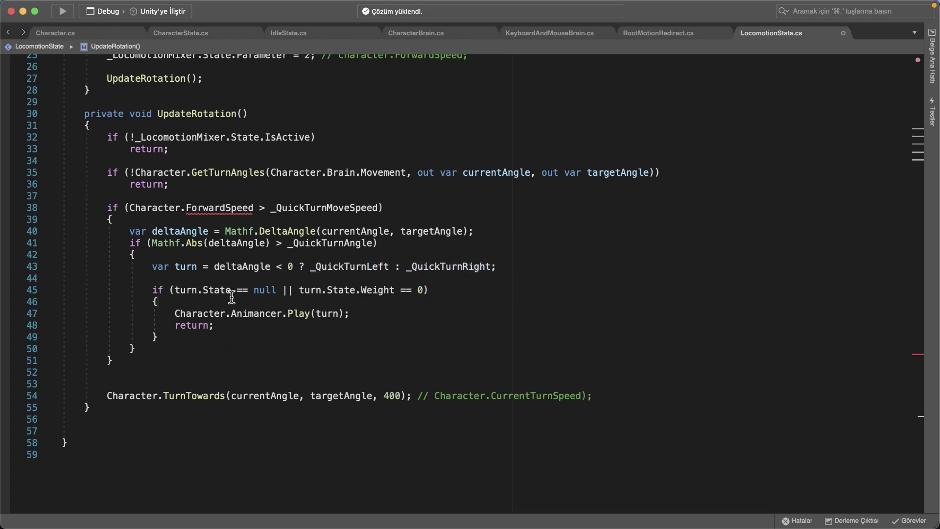
mouse_move(181, 290)
left_mouse_down()
mouse_move(232, 291)
mouse_move(175, 291)
left_mouse_up()
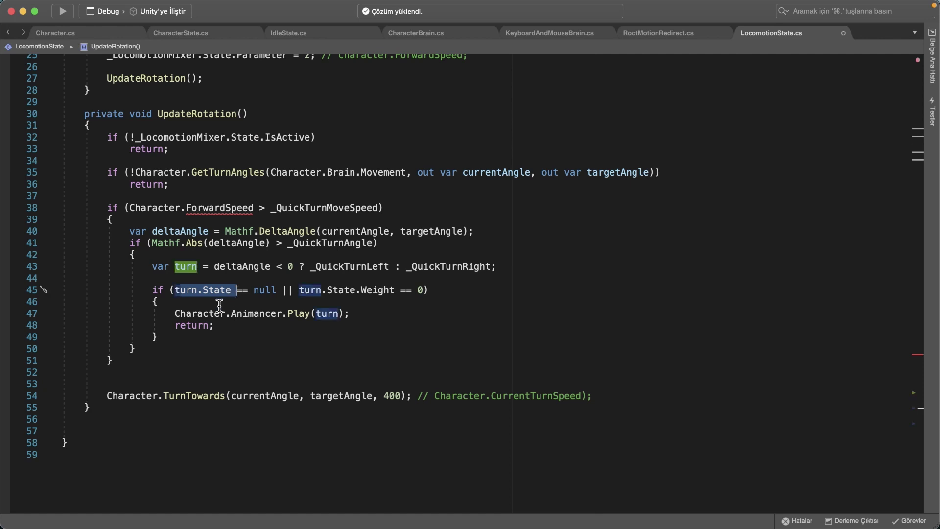
left_click(255, 300)
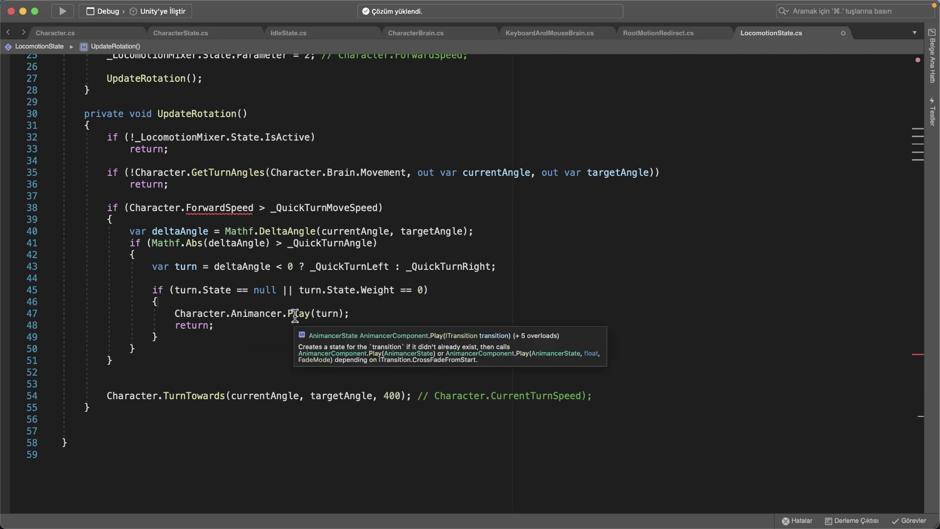
double_click(317, 314)
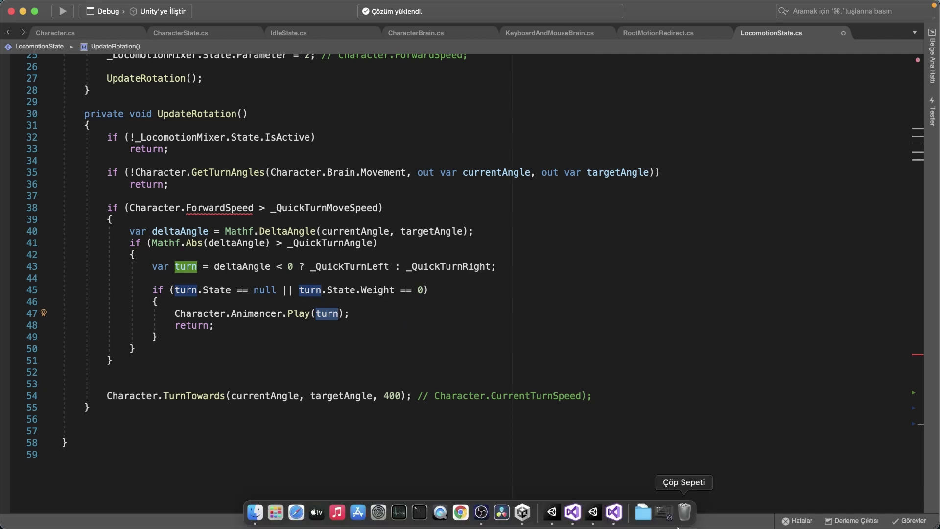
- Create a new C# script named CharacterStats in the Characters folder
left_click(643, 512)
left_click(375, 406)
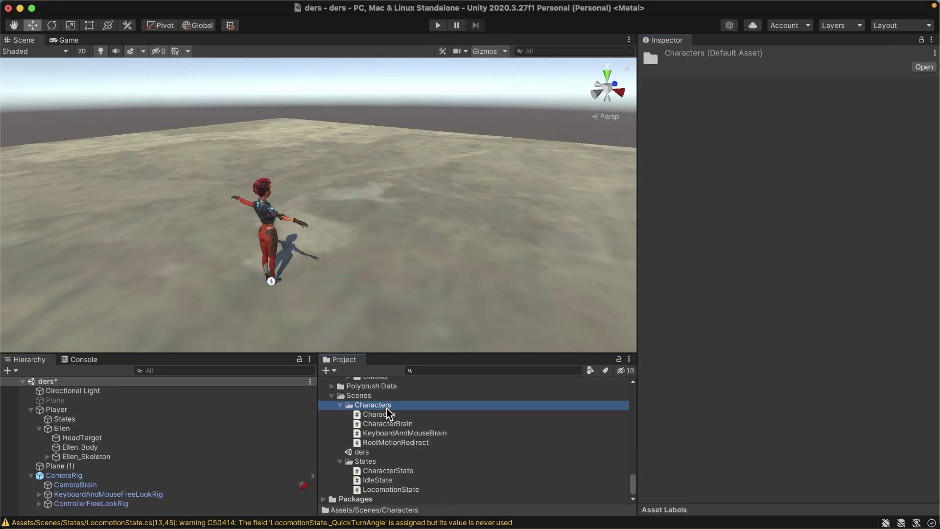
right_click(388, 408)
mouse_move(472, 193)
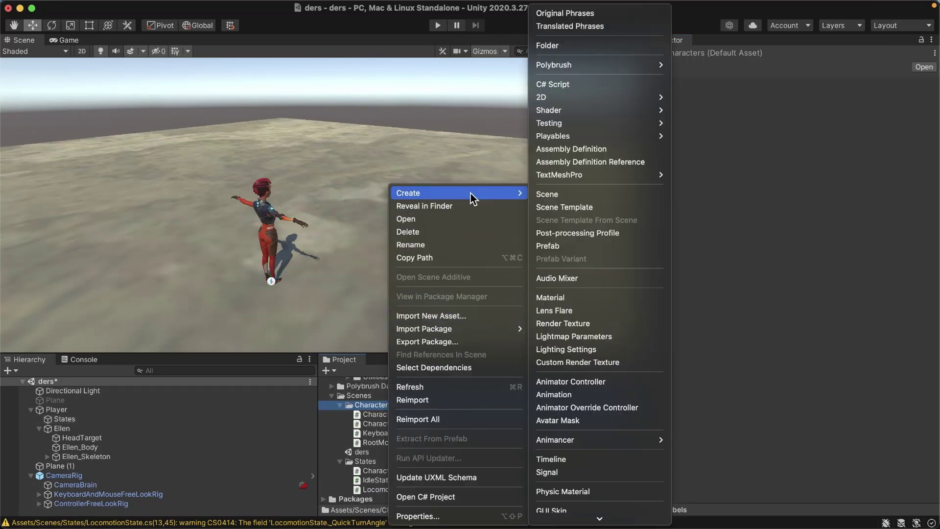
left_click(554, 84)
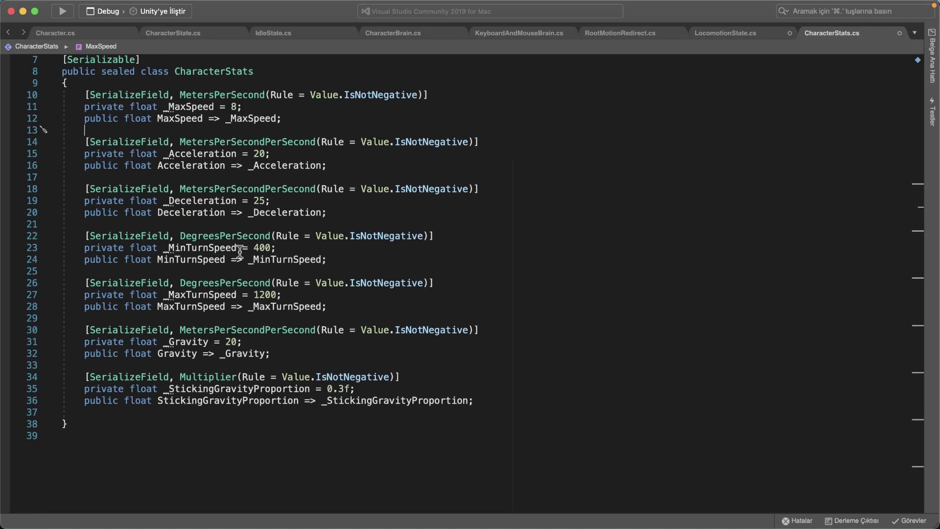
scroll(240, 252, "up", 3)
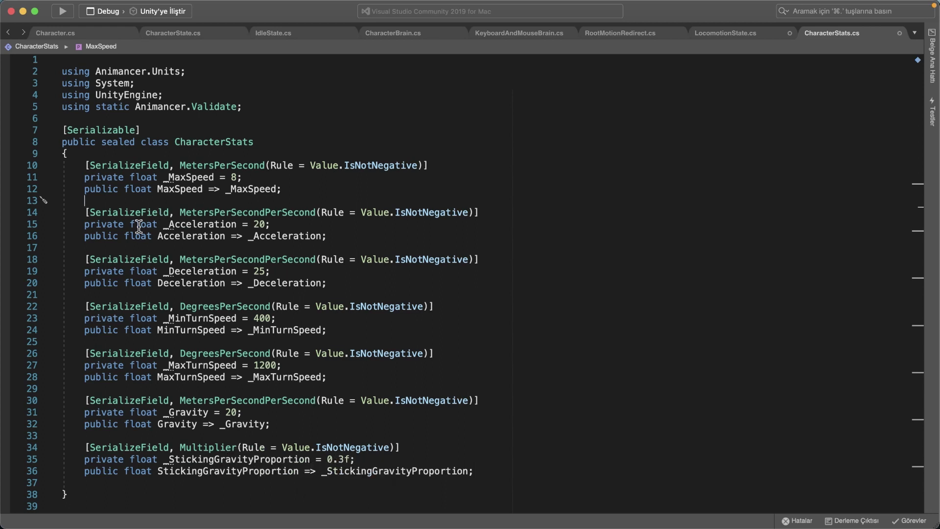
mouse_move(231, 260)
left_click(53, 36)
- Add the _Stats field with its Stats property and the ForwardSpeed, DesiredForwardSpeed and VerticalSpeed properties
scroll(441, 284, "up", 10)
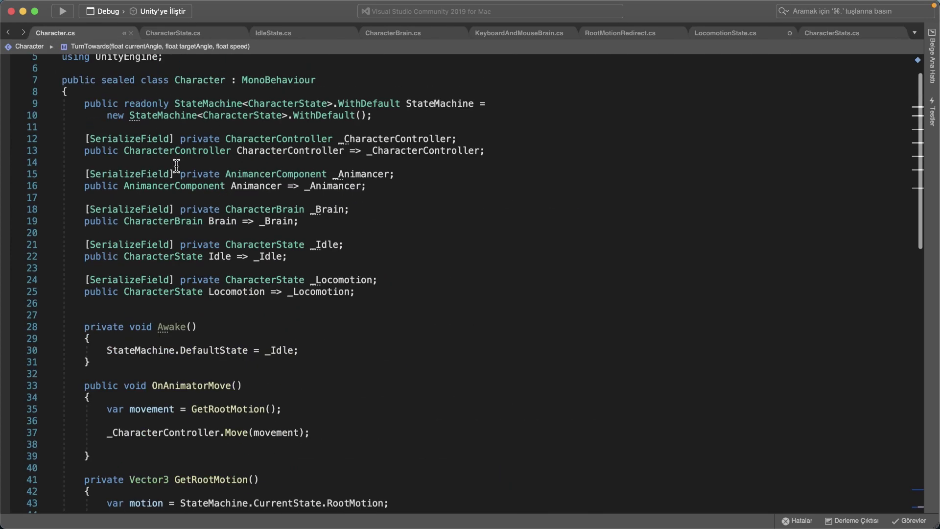
type("[SerializeField]     private CharacterStats _Stats;     public CharacterStats Stats => _Stats;")
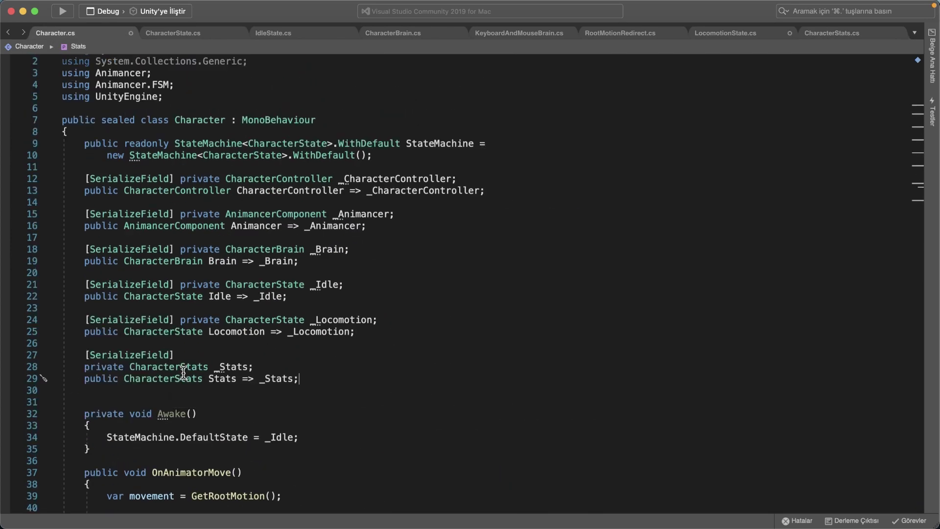
scroll(252, 370, "down", 1)
scroll(289, 352, "down", 5)
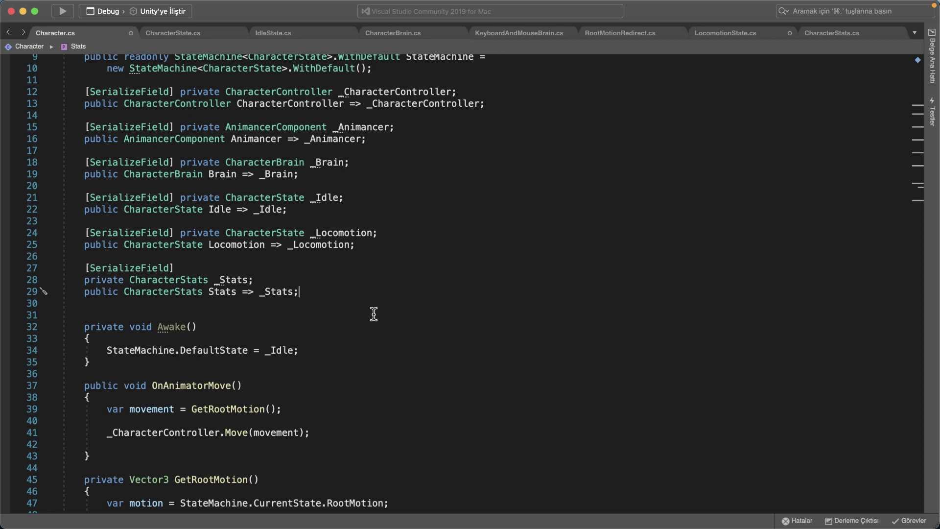
scroll(360, 301, "down", 3)
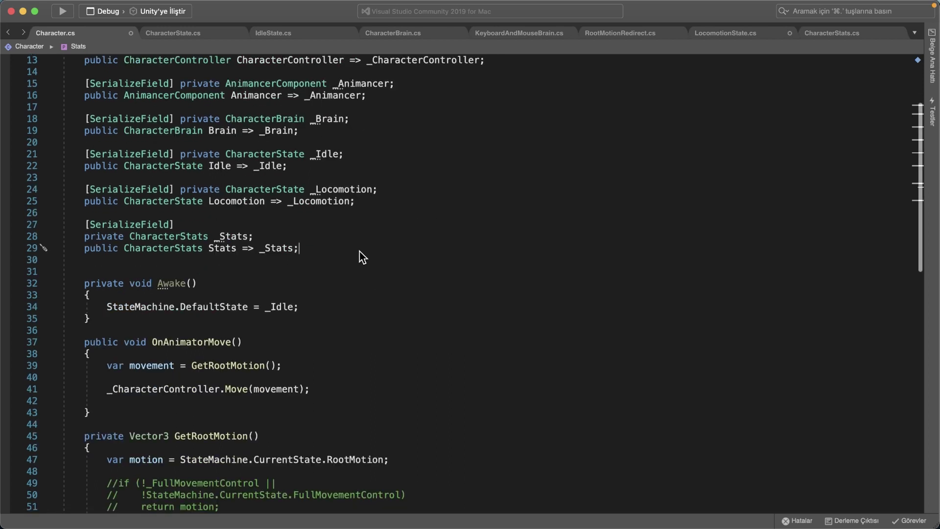
key("Return")
key("Return")
type("public float ForwardSpeed { get; set; } public float DesiredForwardSpeed { get; set; } public float VerticalSpeed { get; set; }")
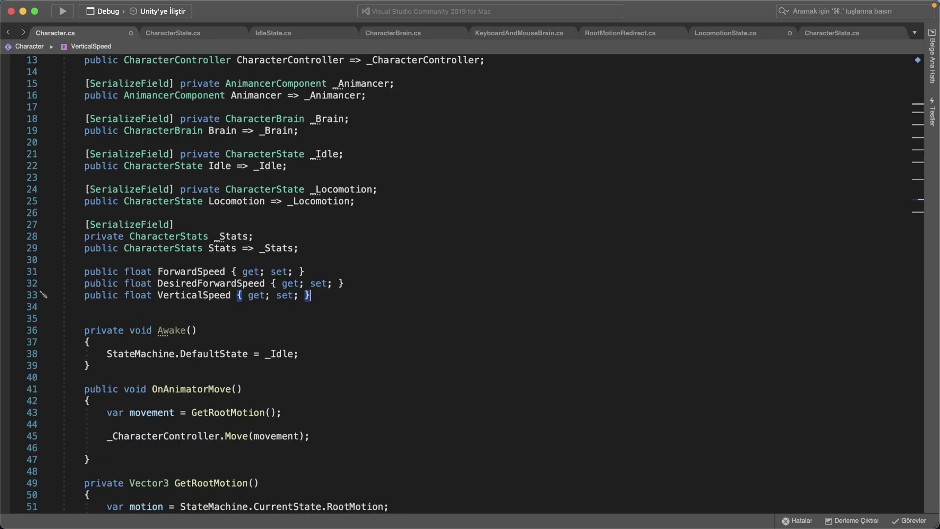
left_click(169, 309)
key("Delete")
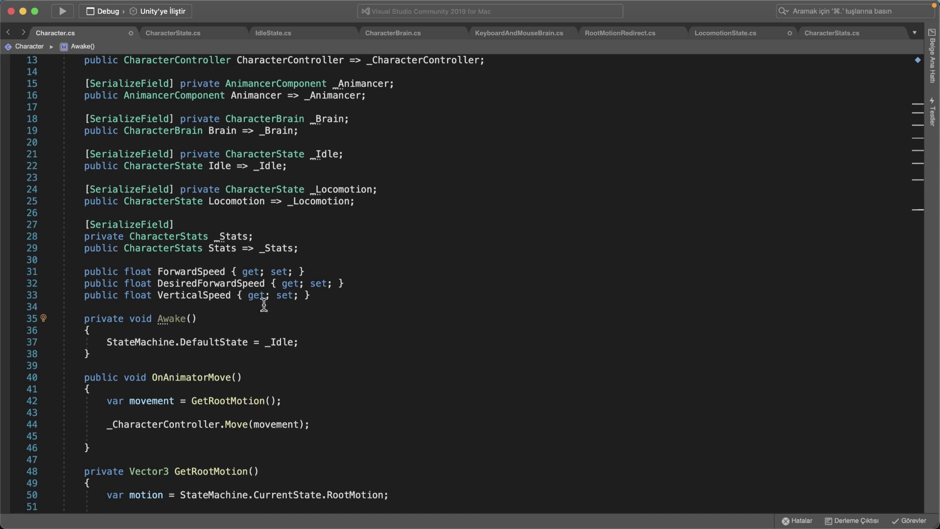
- Append the UpdateSpeedControl method and check its _Brain and _Stats.MaxSpeed references against CharacterStats
scroll(373, 313, "down", 20)
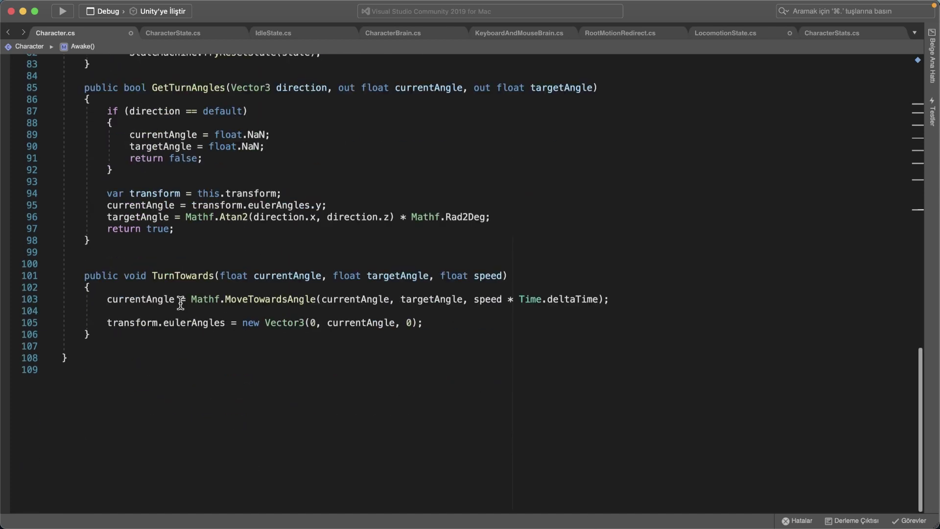
left_click(131, 338)
type("public void UpdateSpeedControl()         {             var movement = _Brain.Movement;             movement = Vector3.ClampMagnitude(movement, 1);              DesiredForwardSpeed = movement.magnitude * _Stats.MaxSpeed;              var deltaSpeed = movement != default ? _Stats.Acceleration : _Stats.Deceleration;             ForwardSpeed = Mathf.MoveTowards(ForwardSpeed, DesiredForwardSpeed, deltaSpeed * Time.deltaTime);         }")
scroll(196, 288, "down", 1)
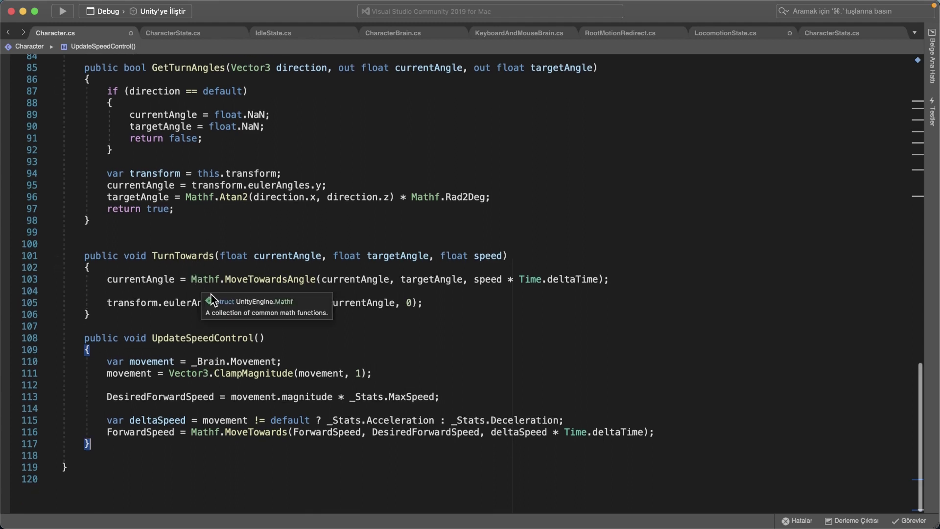
left_click(158, 360)
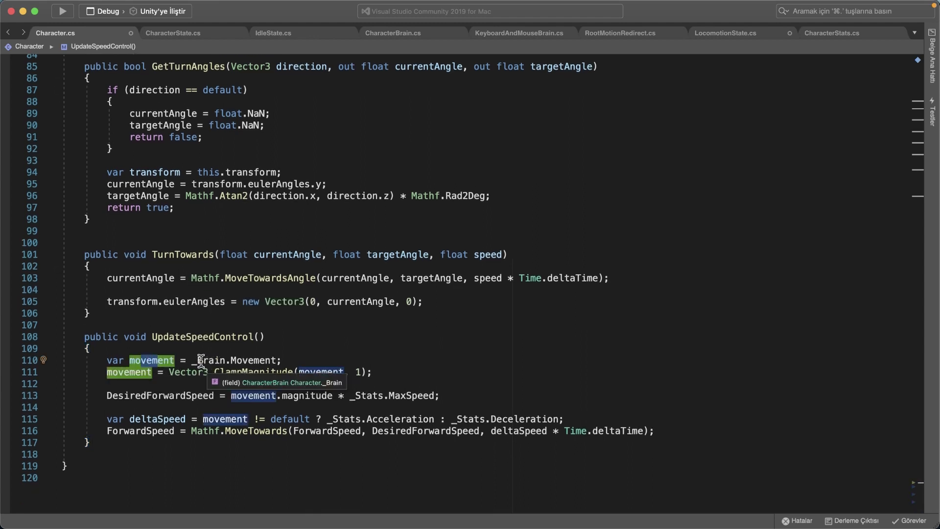
left_click_drag(194, 361, 226, 361)
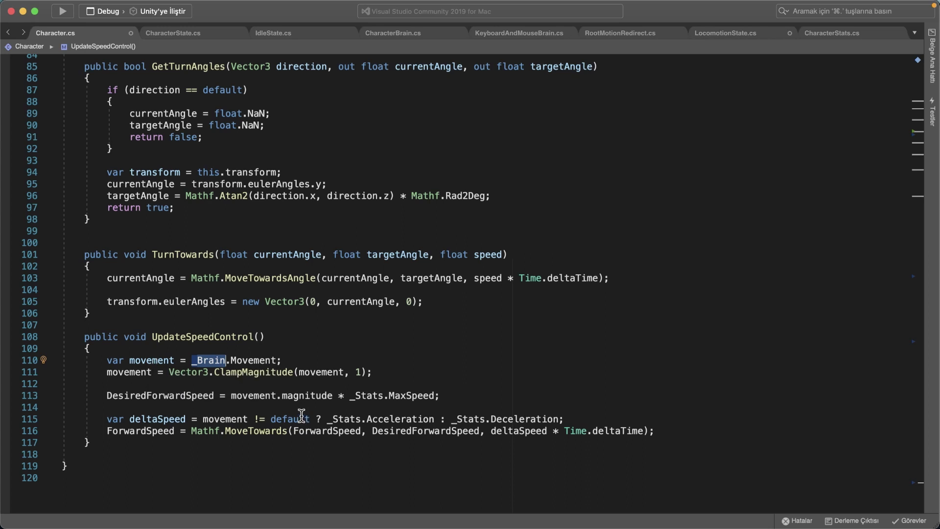
left_click_drag(350, 396, 372, 403)
double_click(371, 400)
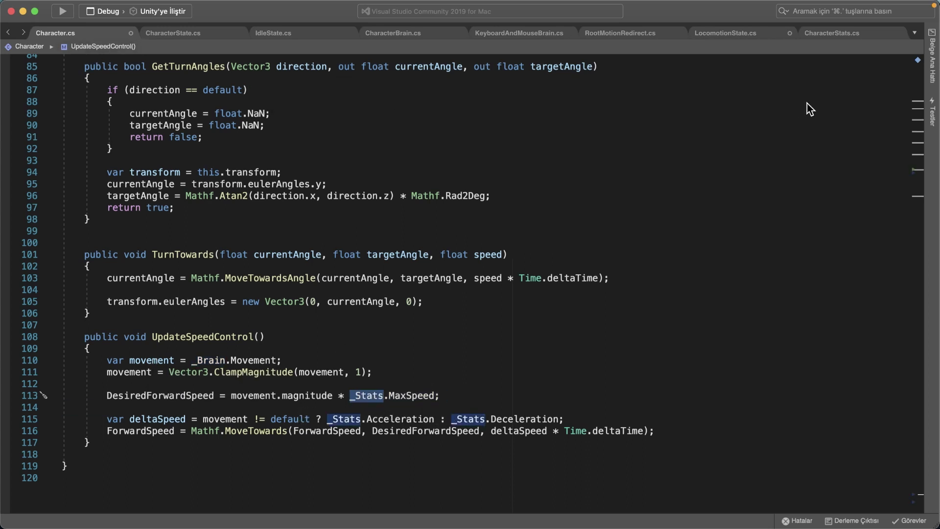
left_click(842, 35)
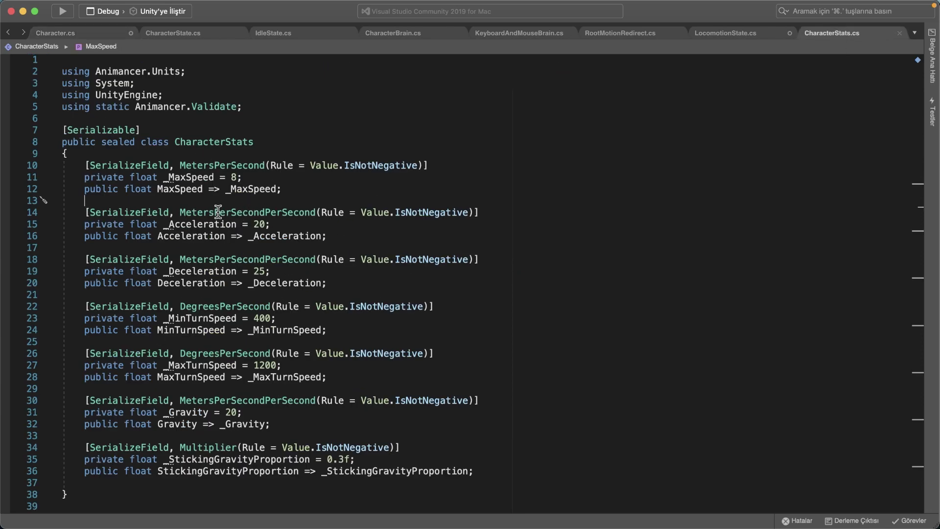
left_click(68, 35)
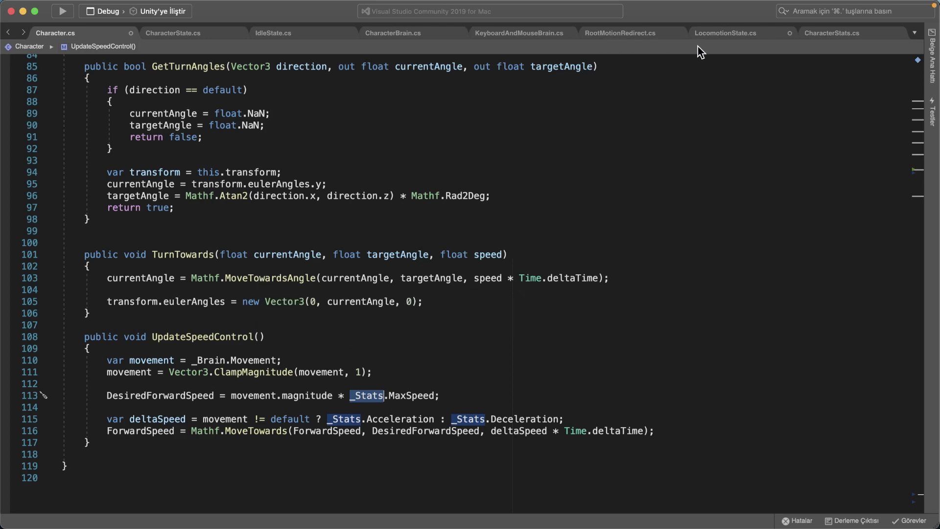
- In LocomotionState's FixedUpdate, call Character.UpdateSpeedControl() and feed ForwardSpeed to the mixer, then save
left_click(721, 35)
scroll(265, 184, "up", 3)
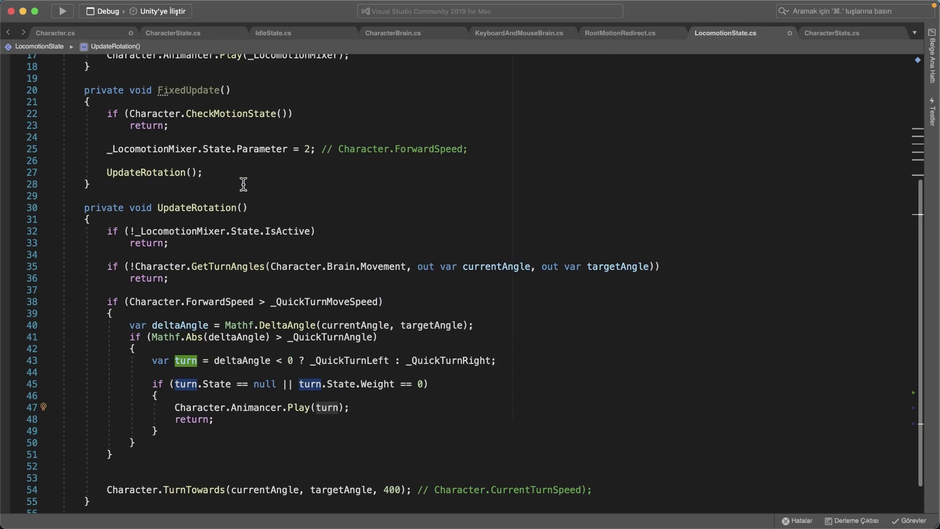
scroll(244, 188, "up", 1)
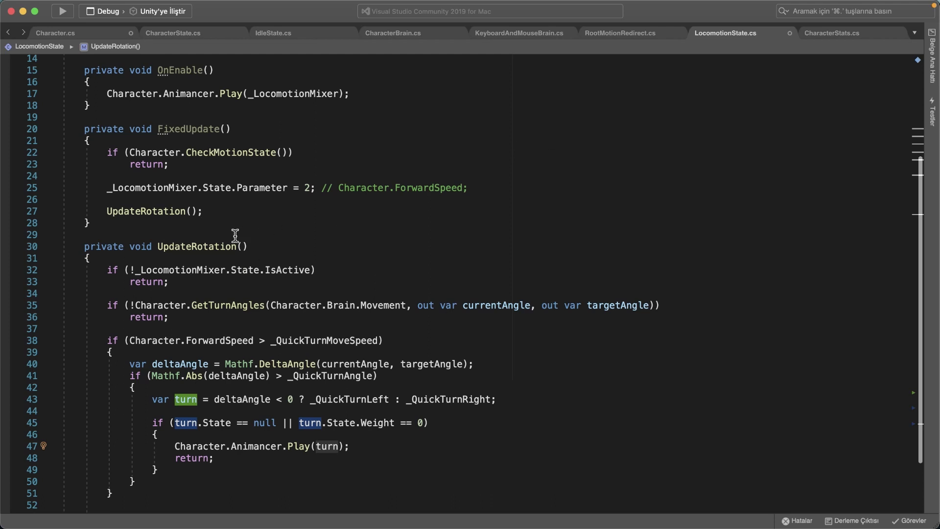
scroll(192, 204, "up", 1)
left_click(207, 187)
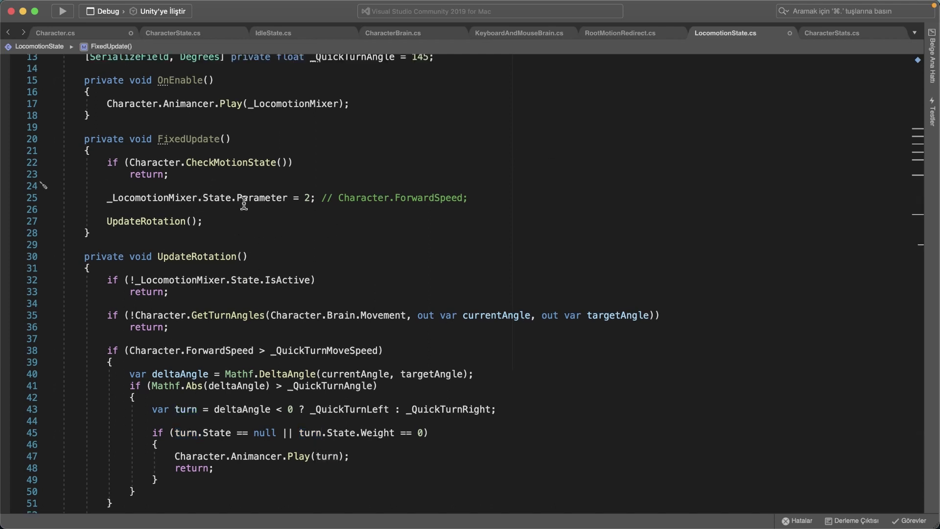
key("Return")
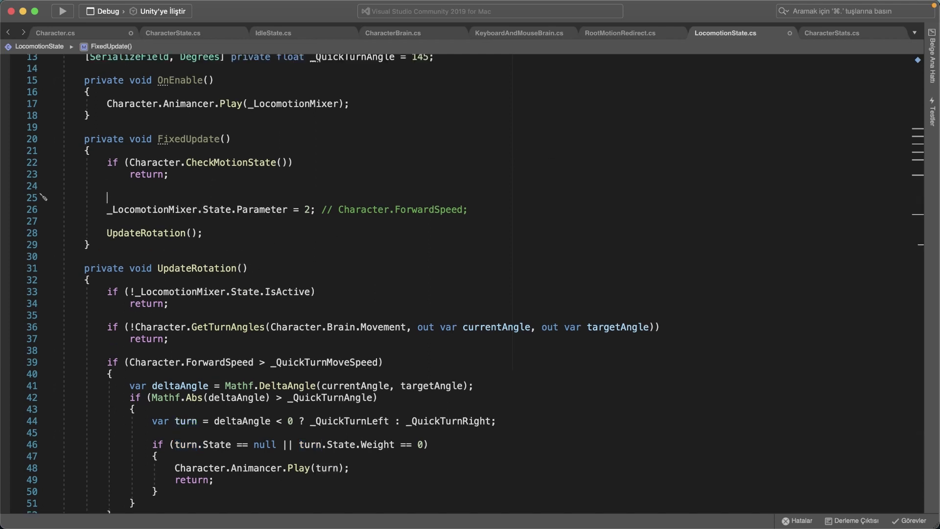
type("Character.UpdateSpeedControl();")
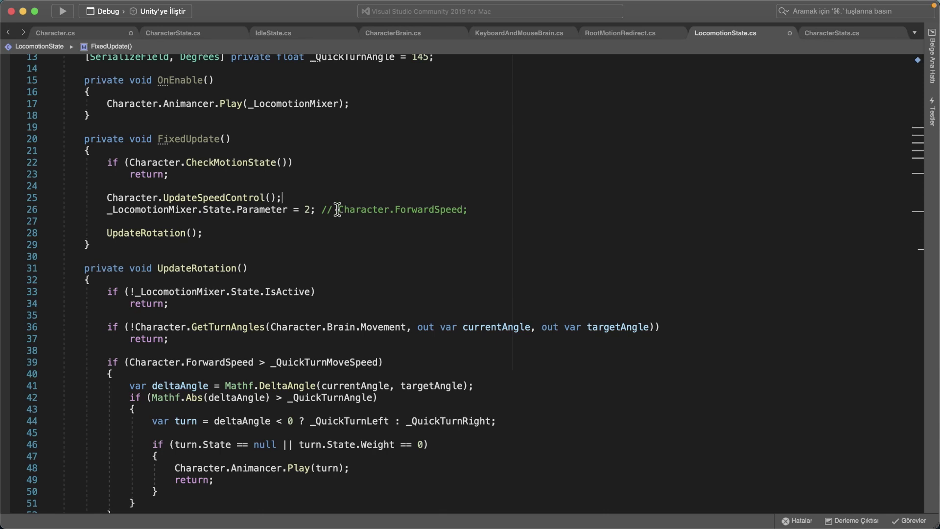
mouse_move(293, 300)
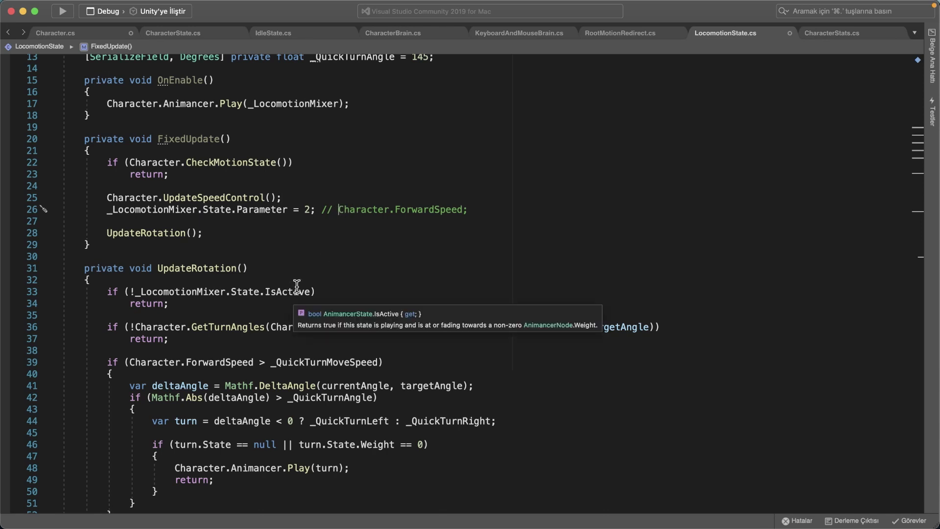
key("BackSpace")
key("BackSpace")
key("BackSpace")
key("BackSpace")
key("BackSpace")
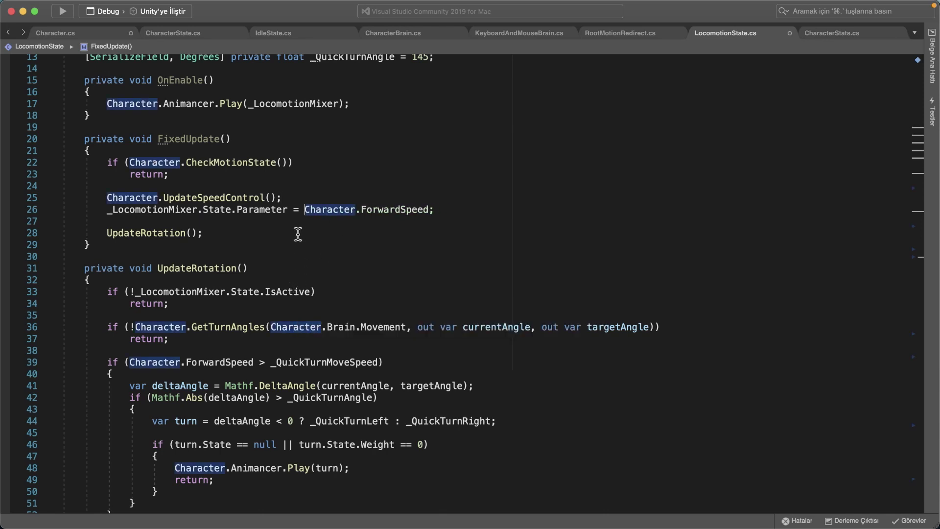
key("super+s")
- Review the quick-turn if block that is gated on Character.ForwardSpeed
scroll(306, 232, "down", 3)
left_click(169, 278)
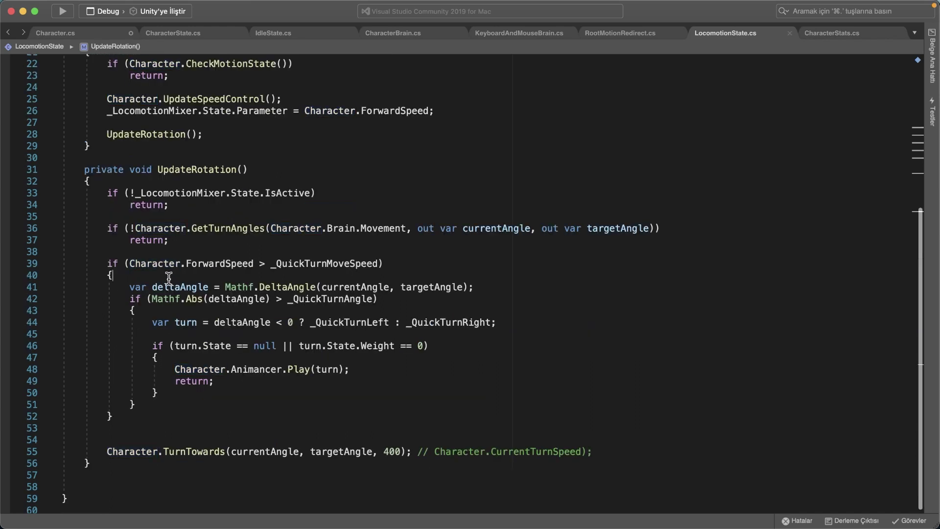
left_click_drag(129, 264, 254, 267)
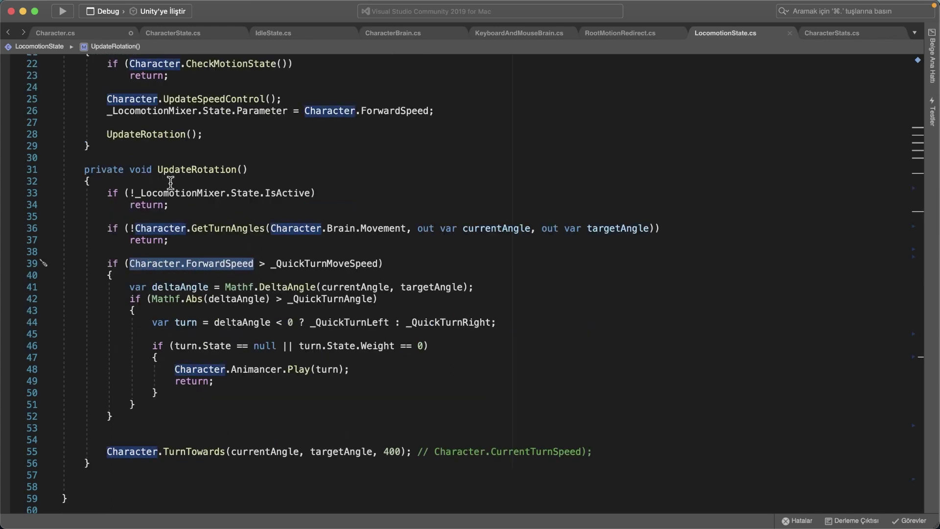
left_click_drag(101, 264, 166, 416)
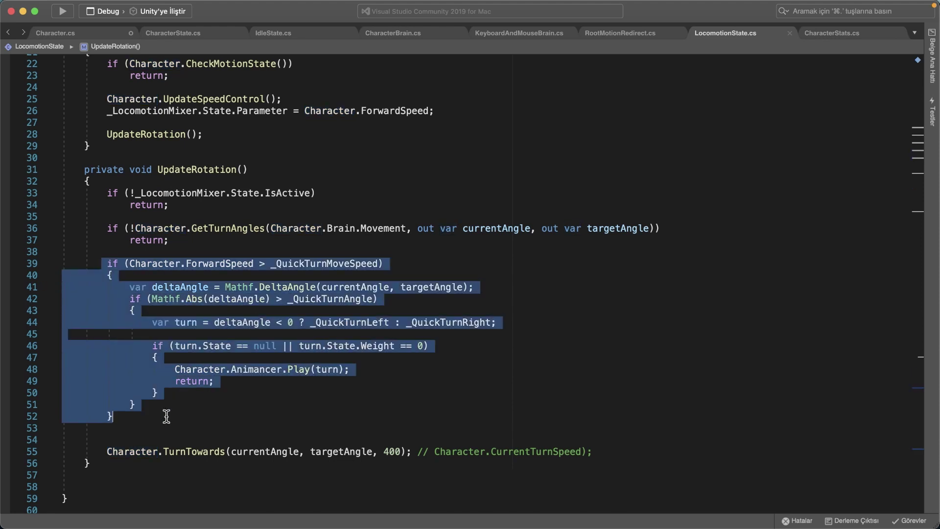
left_click(207, 334)
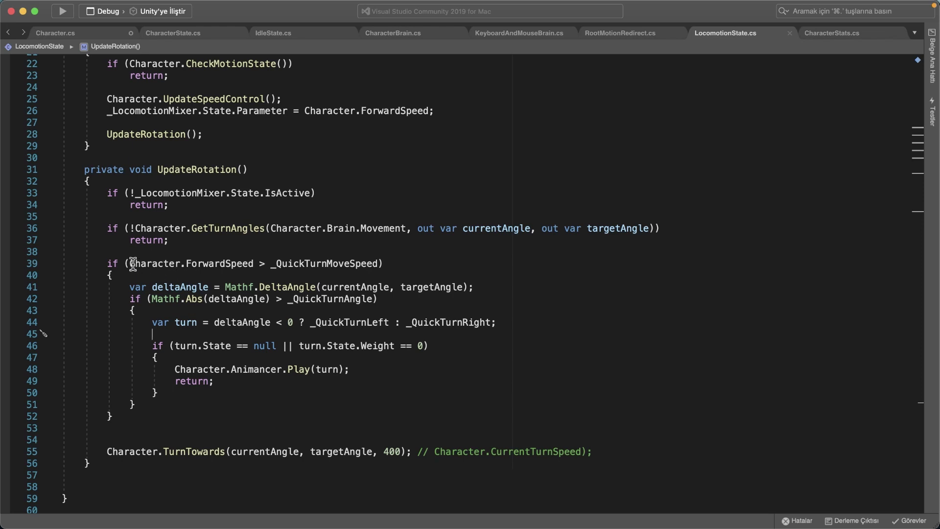
left_click_drag(130, 264, 257, 267)
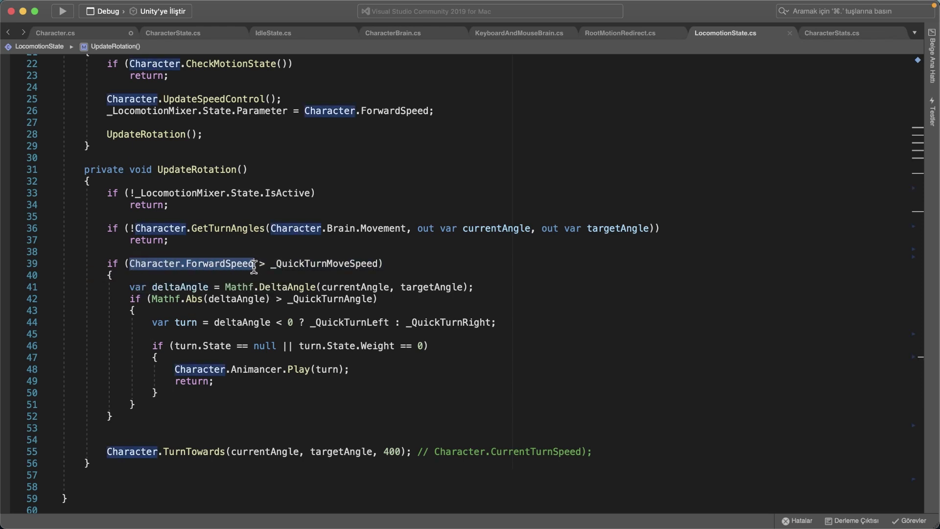
left_click(198, 275)
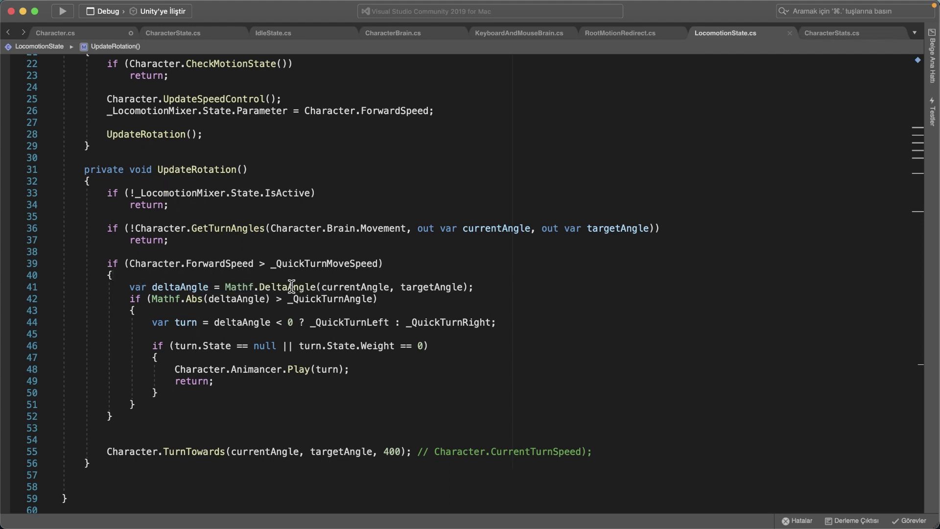
scroll(331, 266, "down", 1)
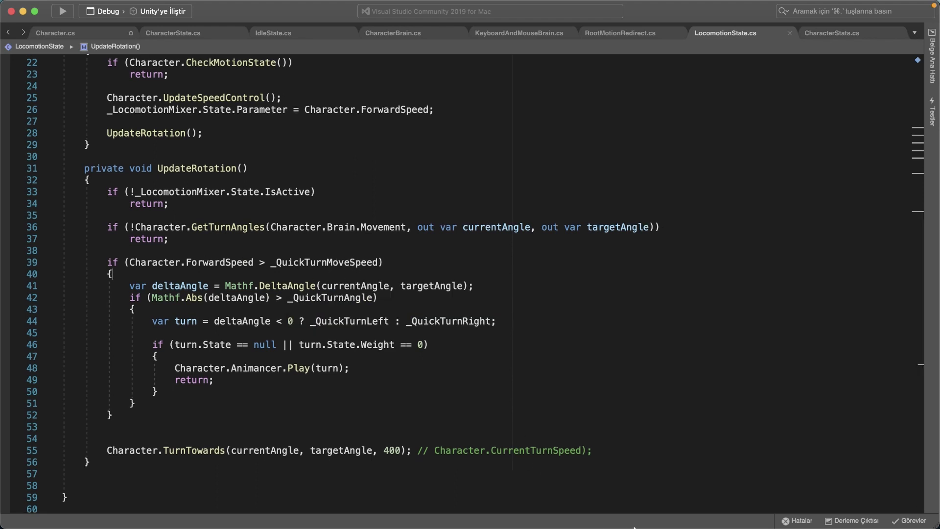
- Trace the Console compile error to Character.cs, recompile in Unity and clear the Console
left_click(644, 509)
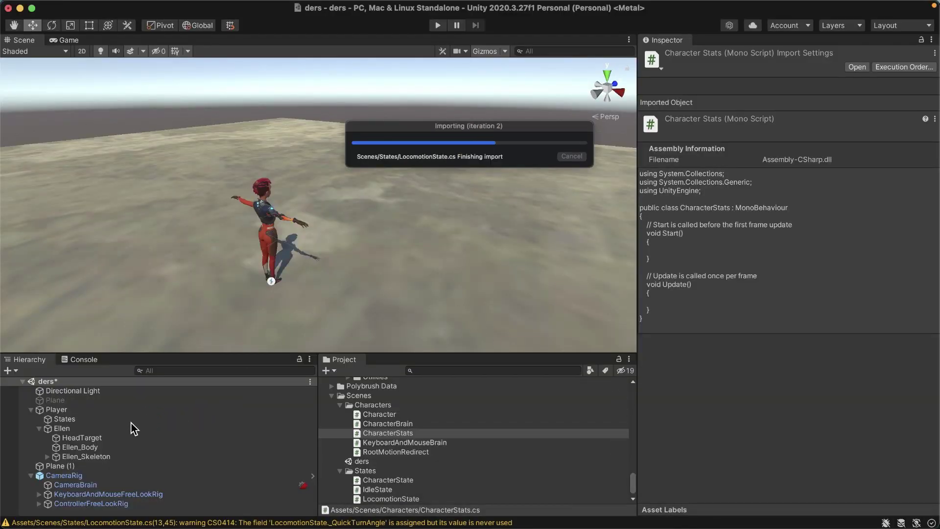
left_click(89, 360)
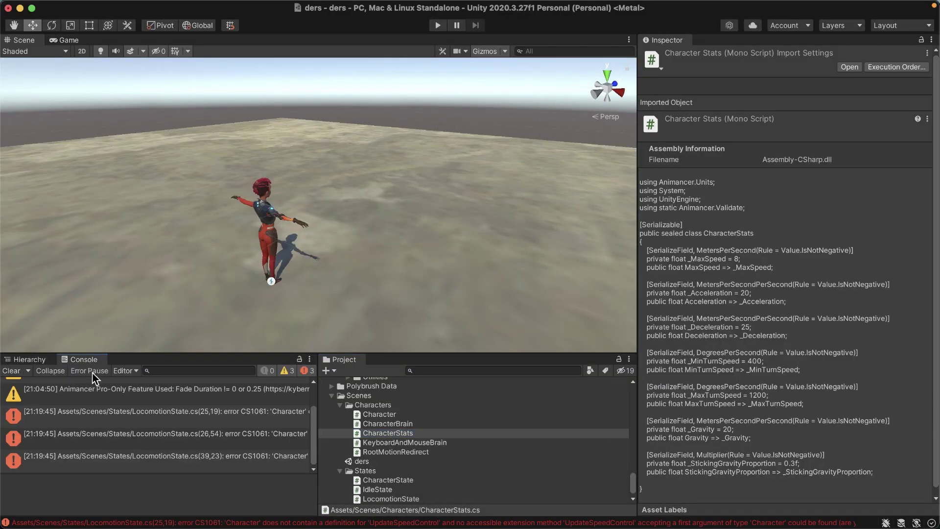
double_click(70, 458)
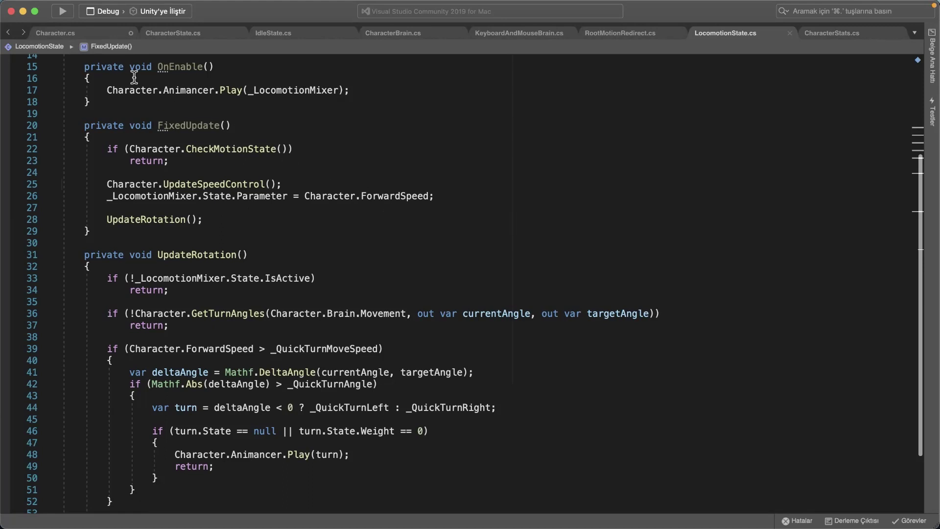
left_click(55, 33)
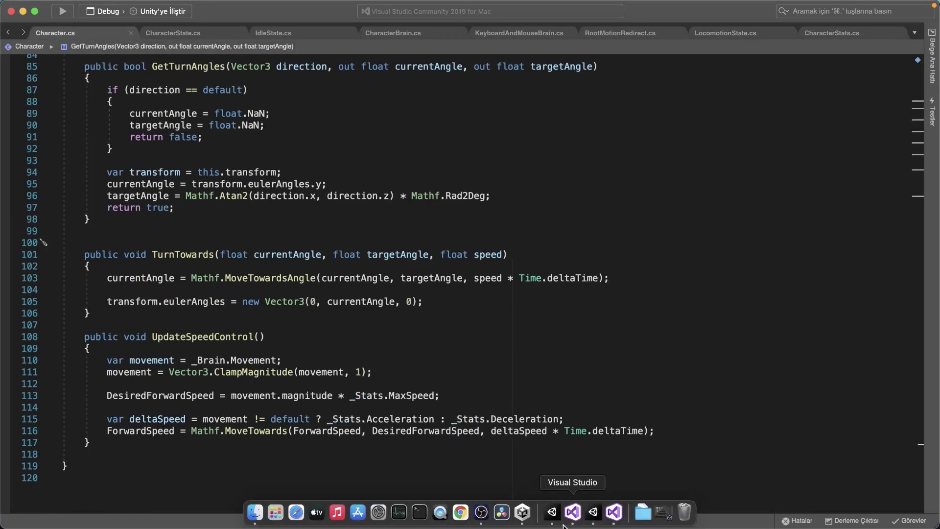
left_click(587, 509)
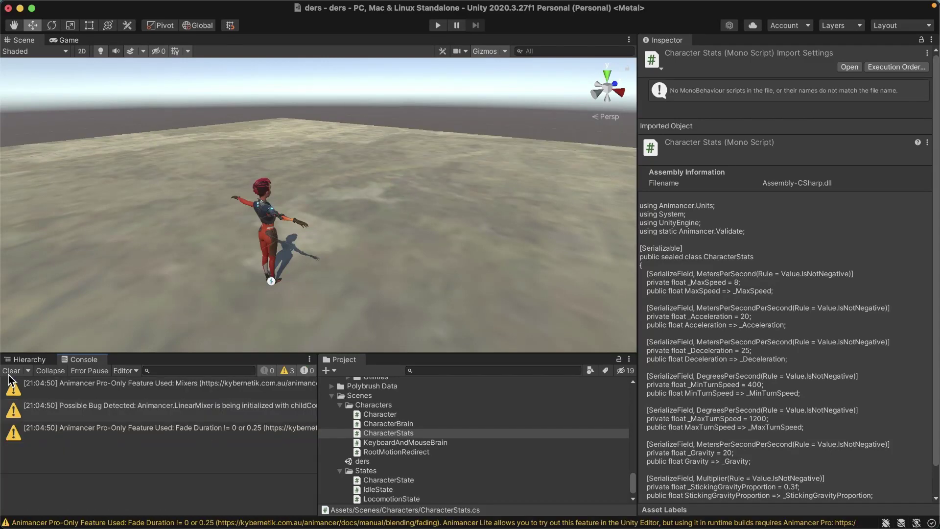
left_click(10, 371)
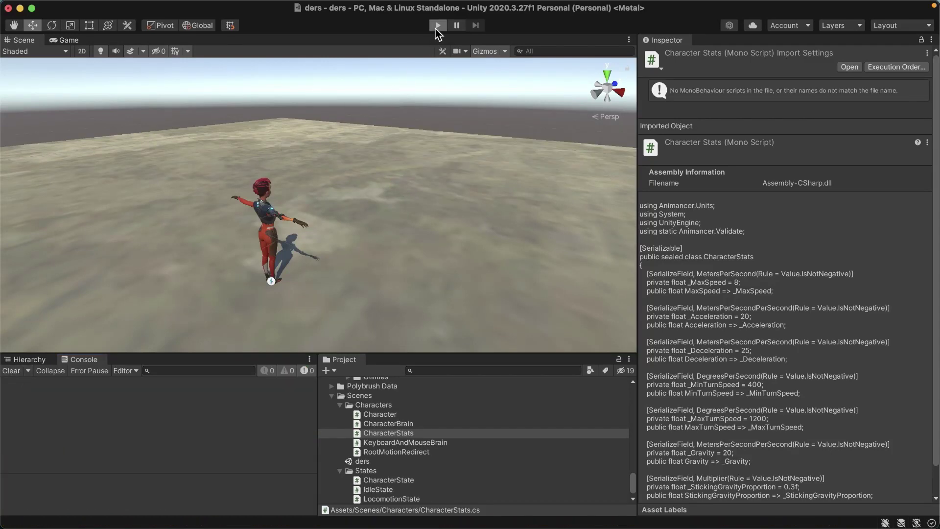
- Test in Play mode by running the character forward with W, then stop
left_click(437, 26)
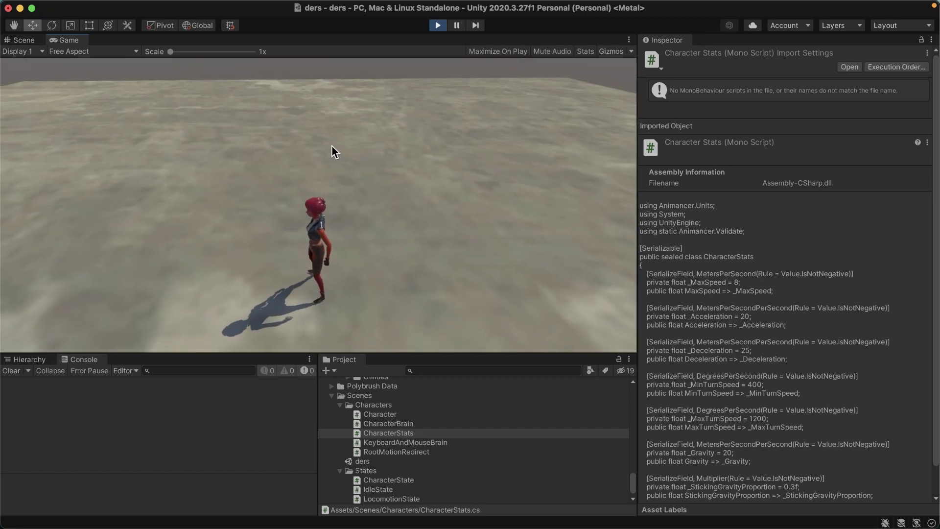
key("w")
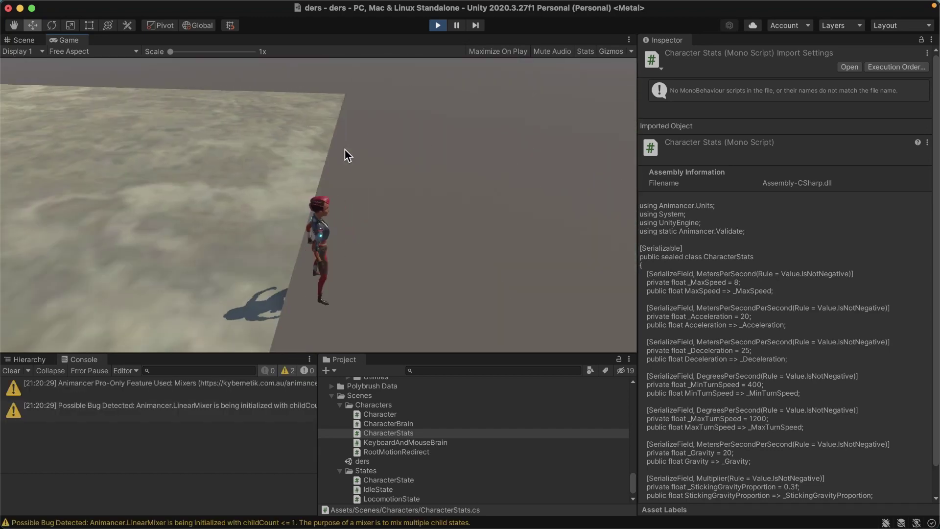
left_click(438, 25)
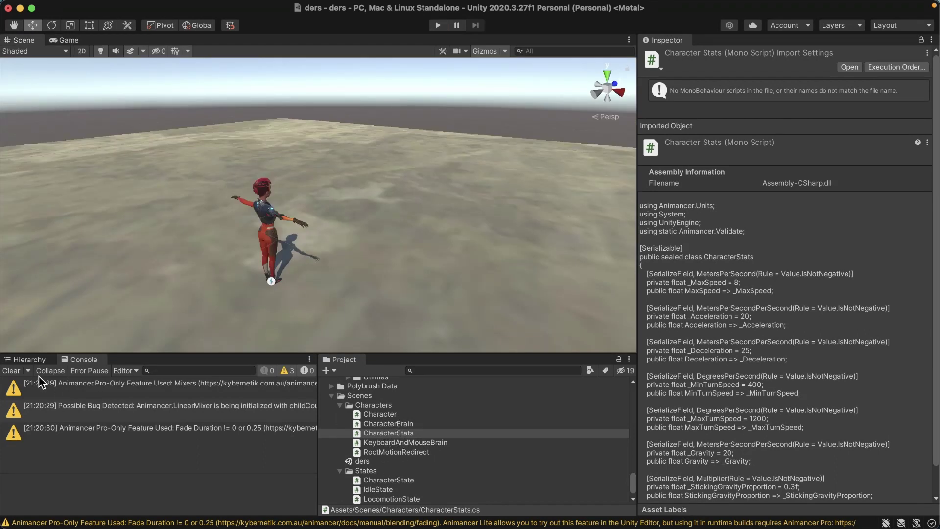
- Set the Player's Stats Max Speed to 2 m/s and start Play mode again
left_click(30, 359)
left_click(56, 410)
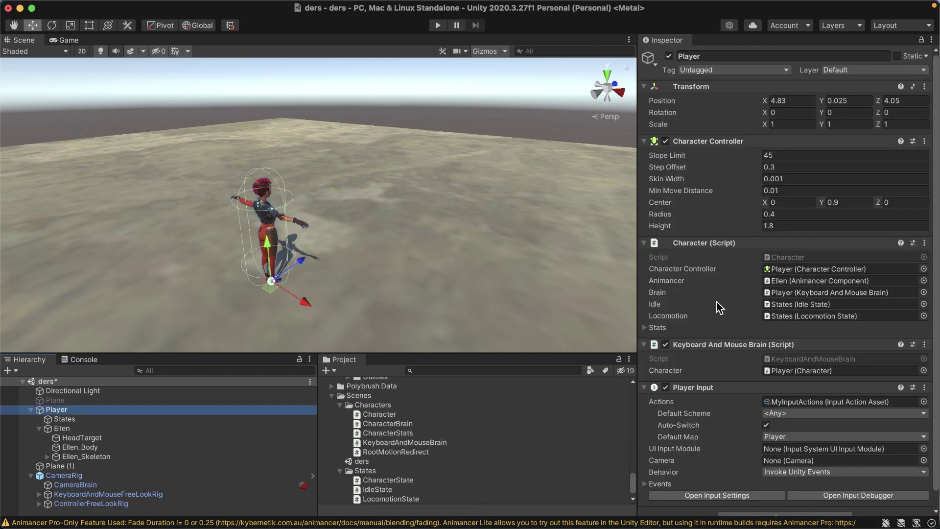
left_click(645, 328)
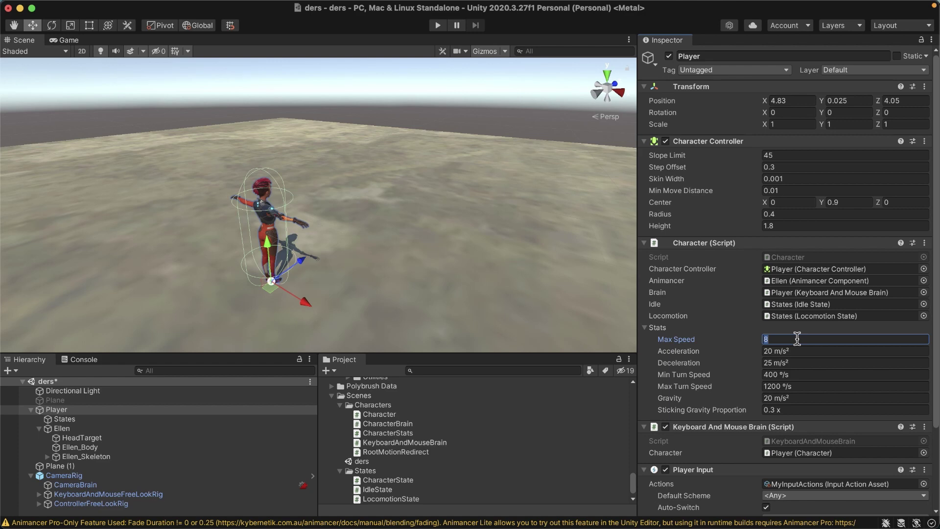
left_click(436, 25)
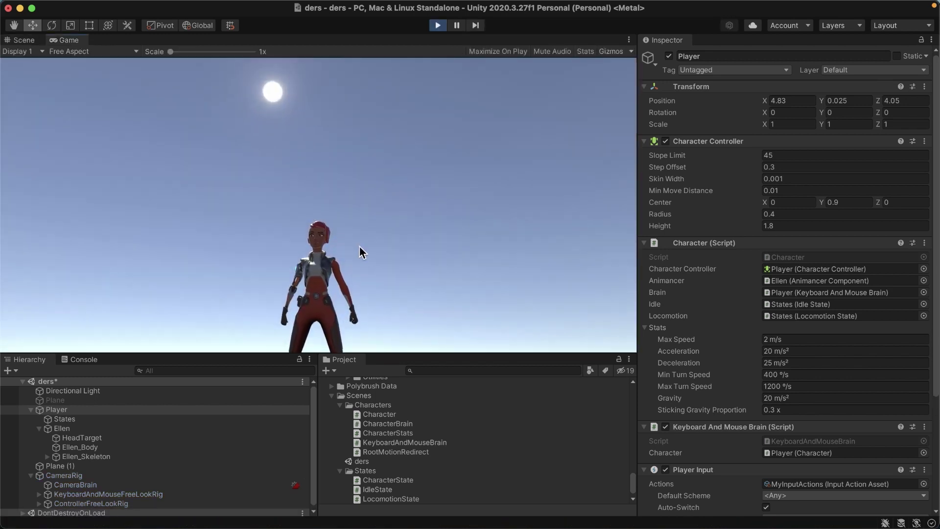
- Run Ellen left, right and forward across the plane at the 2 m/s Max Speed
key("a")
key("d")
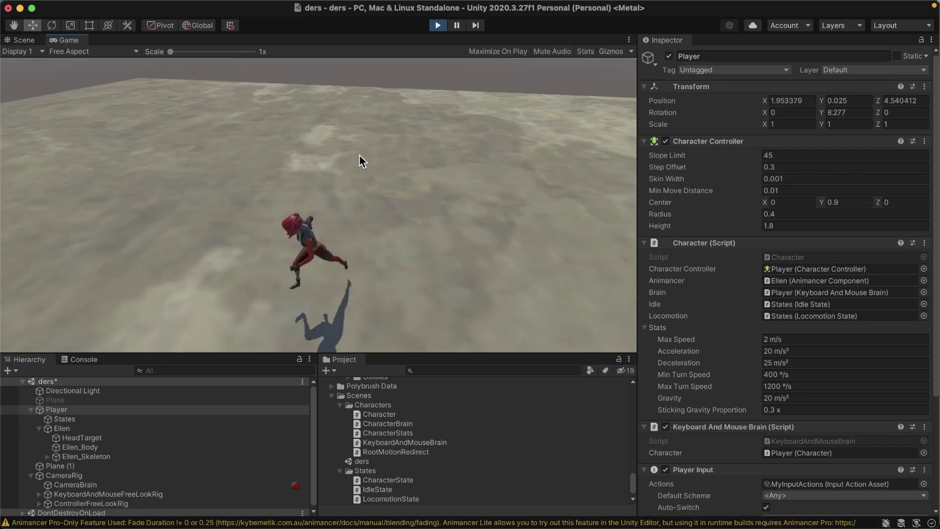
key("w")
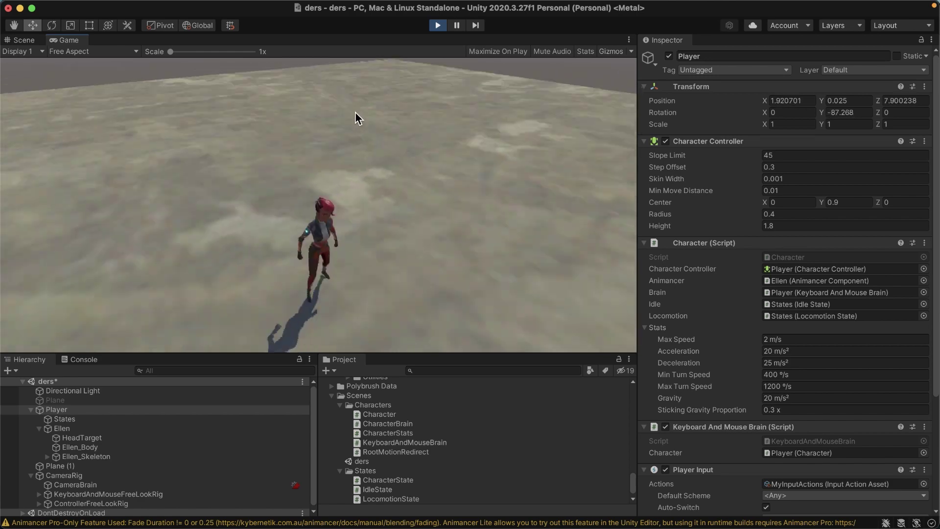
key("w")
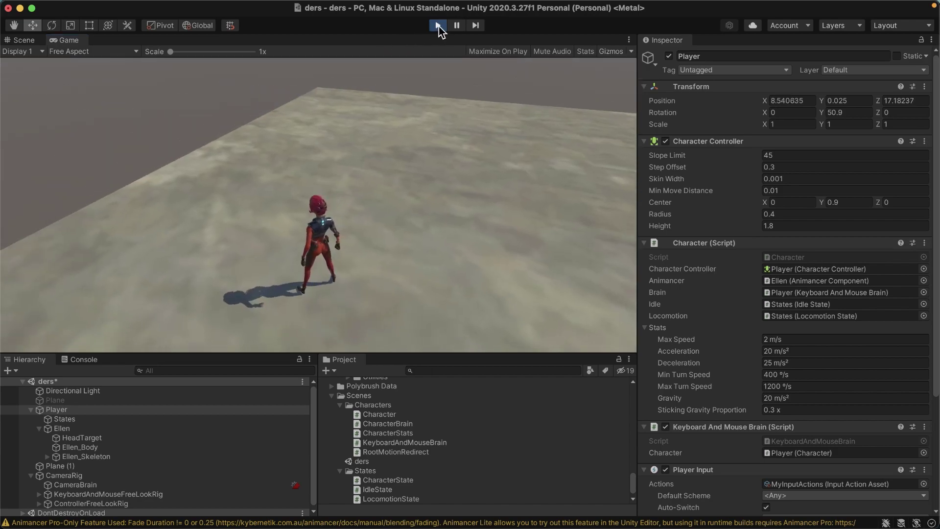
- Paste the prepared Awake method after the fields and delete the unused _FootFall line
key("Return")
key("Return")
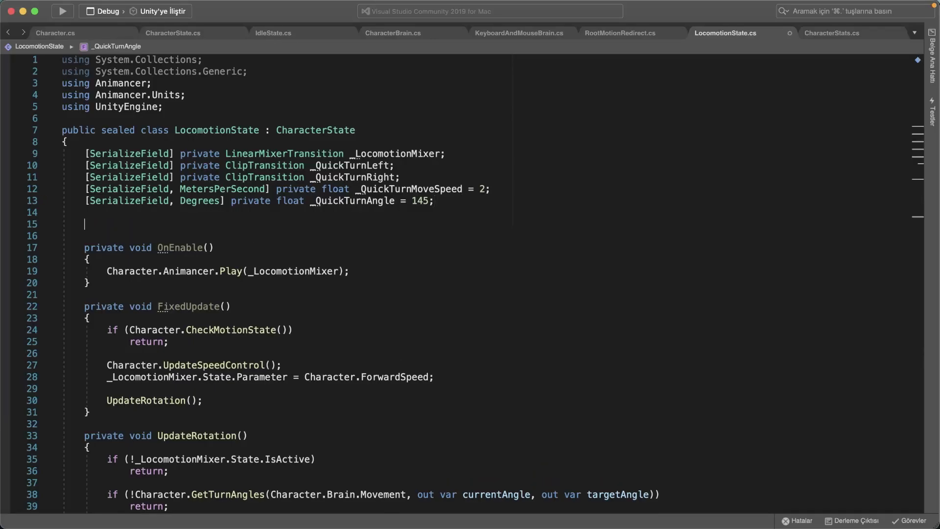
type("private void Awake()     {         _QuickTurnLeft.Events.OnEnd =             _QuickTurnRight.Events.OnEnd =             () => Character.Animancer.Play(_LocomotionMixer);          _FootFall = new AnimatedFloat(Character.Animancer, \"FootFall\");     }")
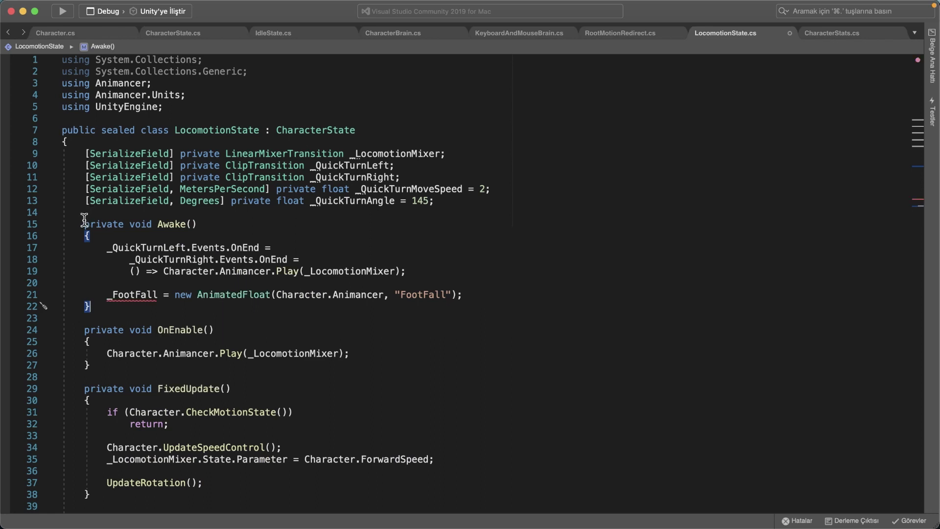
left_click_drag(84, 223, 163, 307)
left_click(465, 295)
key("super+BackSpace")
key("BackSpace")
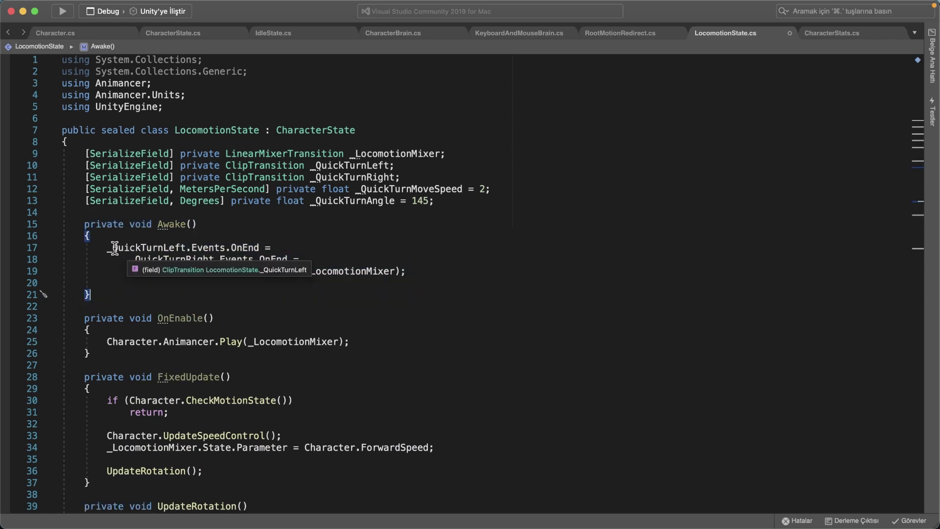
- Check the _QuickTurnLeft/_QuickTurnRight OnEnd links to _LocomotionMixer and save LocomotionState.cs
left_click_drag(113, 247, 212, 263)
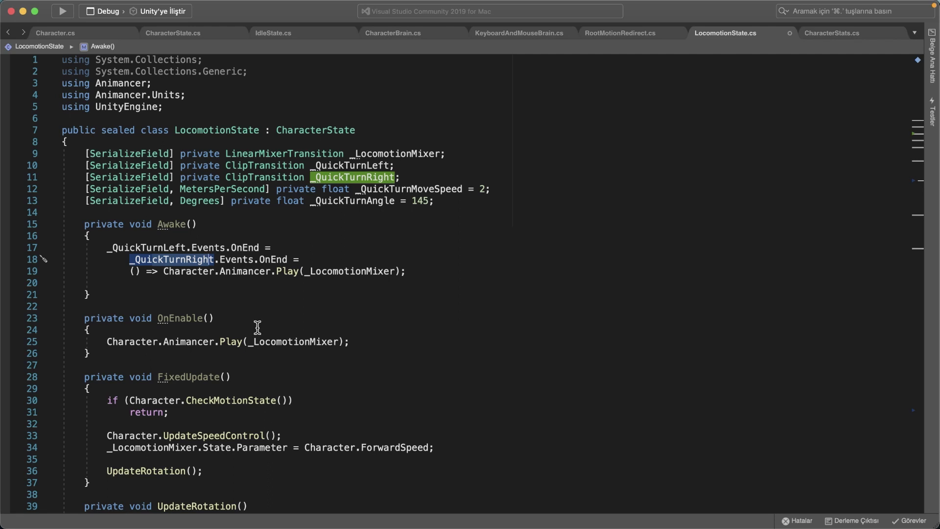
key("shift+Right")
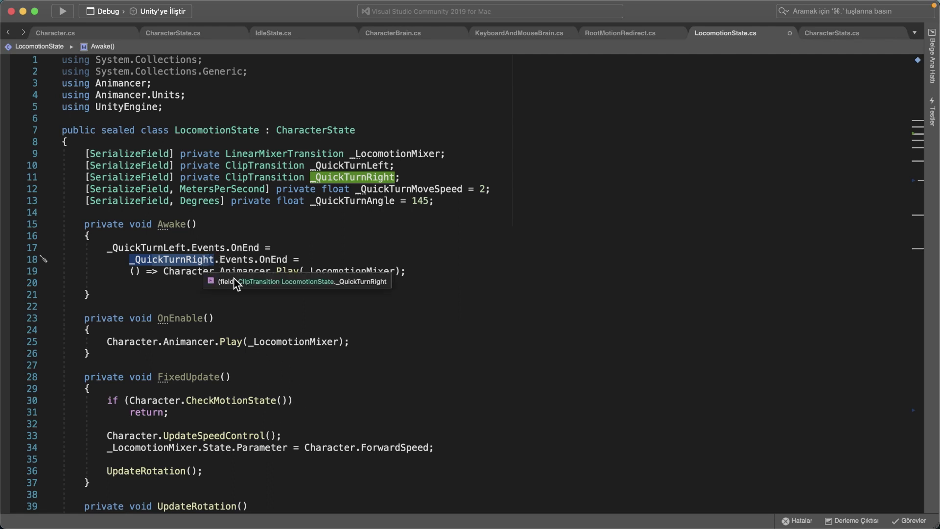
left_click_drag(306, 270, 396, 271)
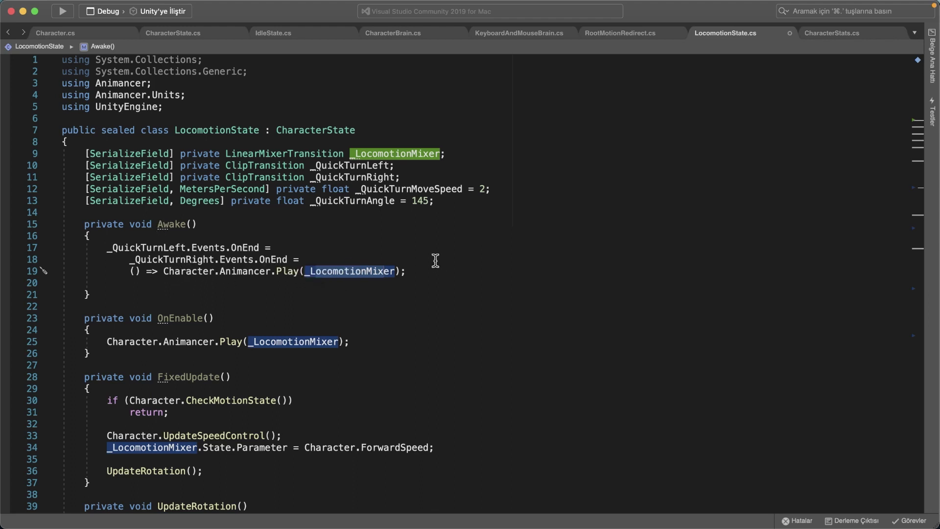
left_click_drag(260, 260, 289, 260)
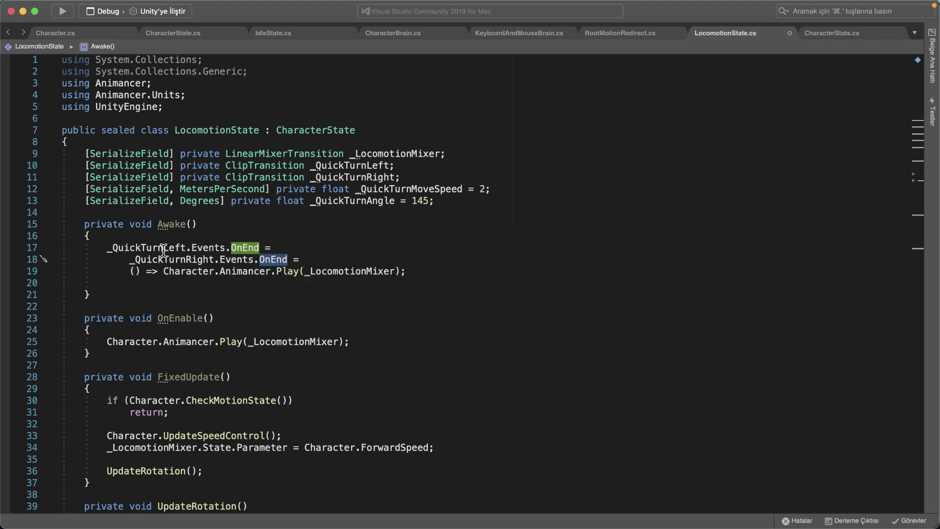
key("super+s")
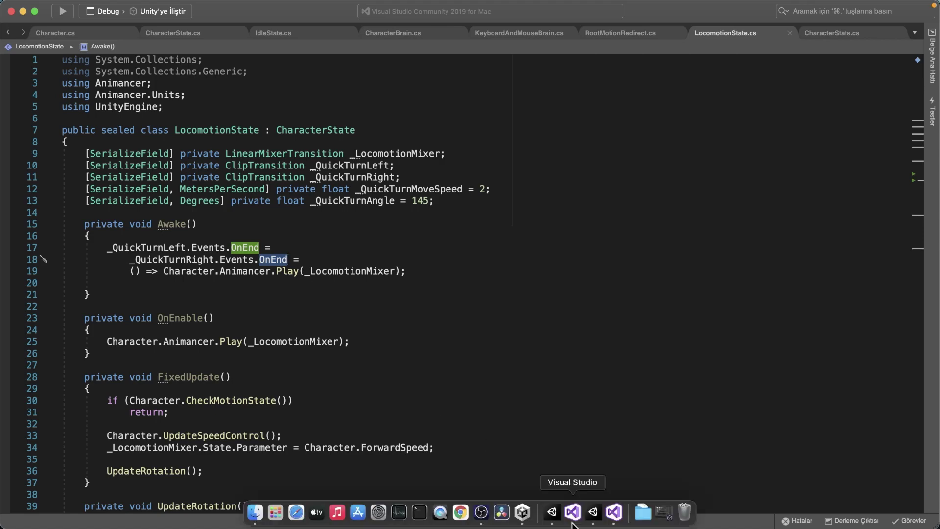
left_click(594, 514)
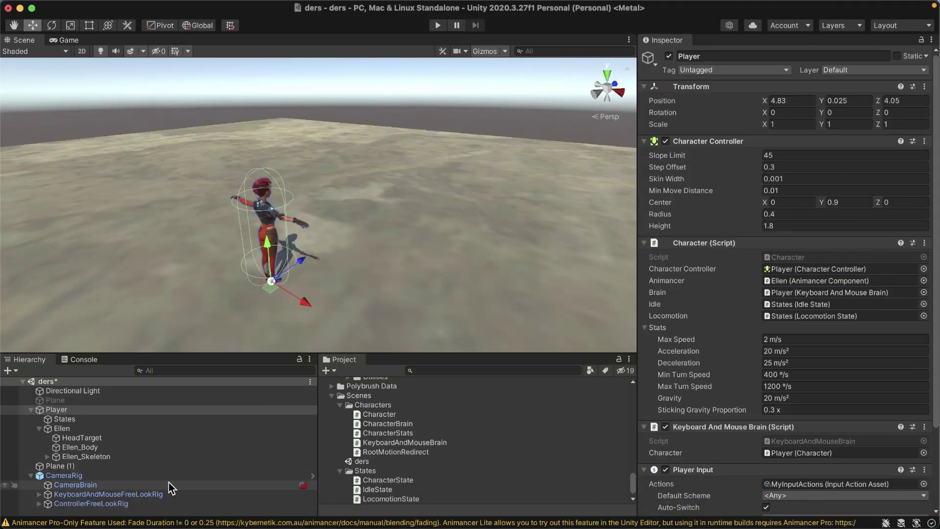
- Check the States object's Quick Turn Angle of 145 and enter Play mode
left_click(95, 421)
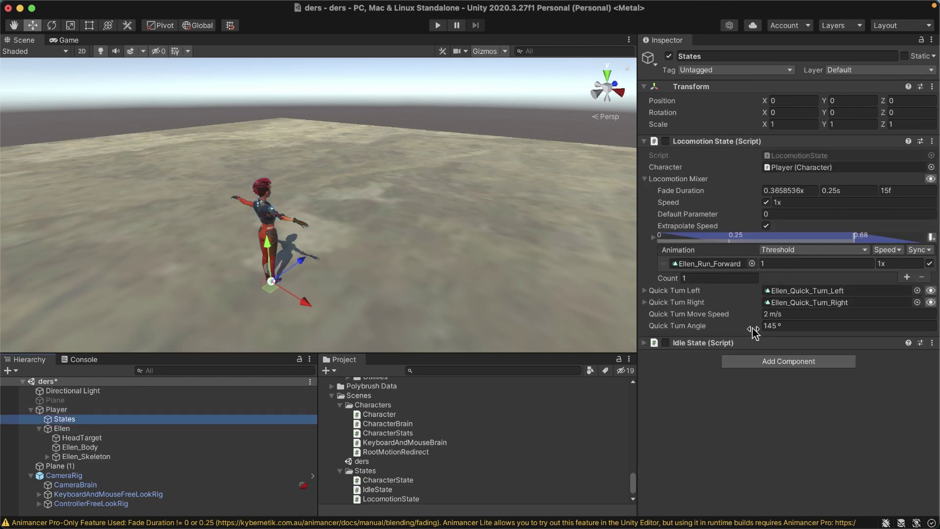
left_click(800, 326)
type("90")
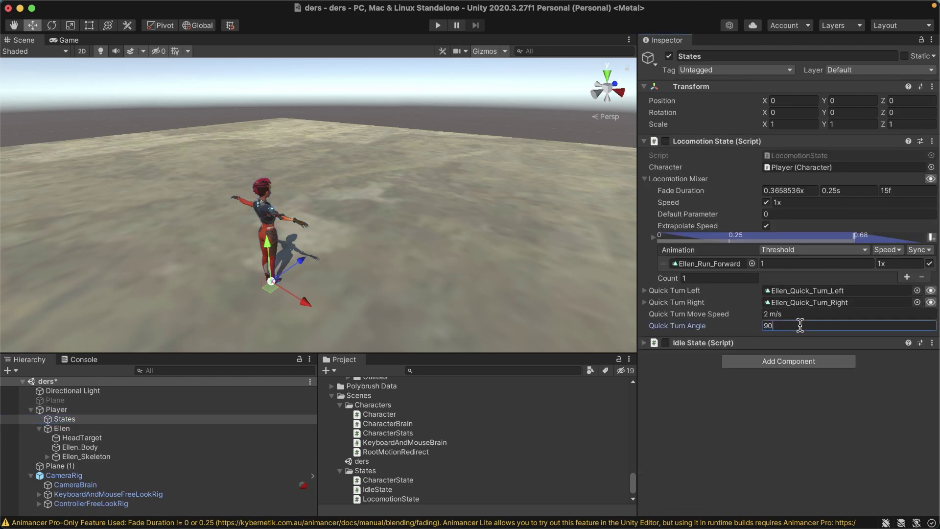
left_click(430, 24)
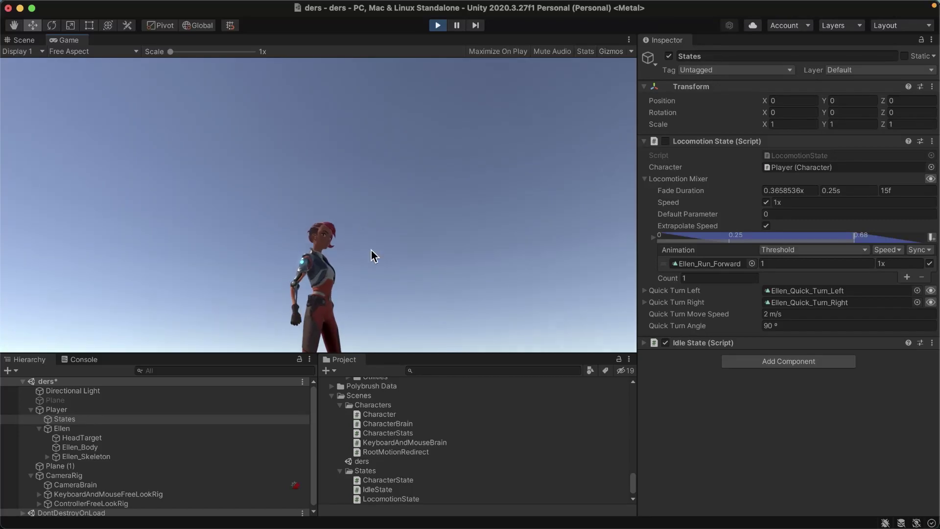
- Run Ellen left, reverse her into a quick turn, then run back and away from the camera
key("a")
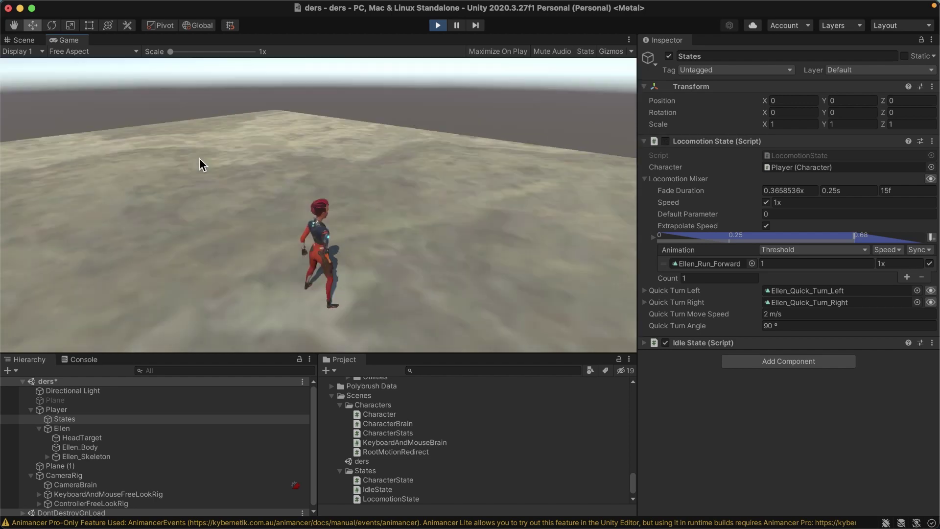
key("a")
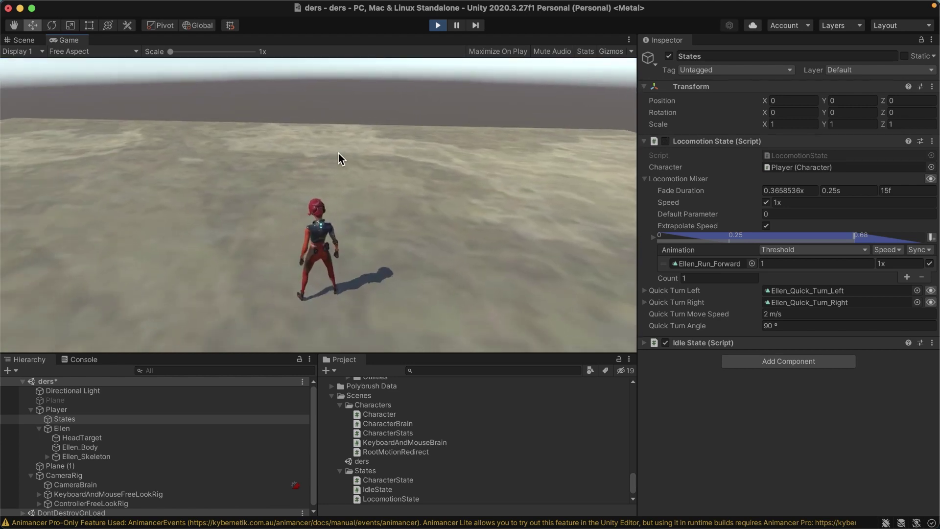
key("s")
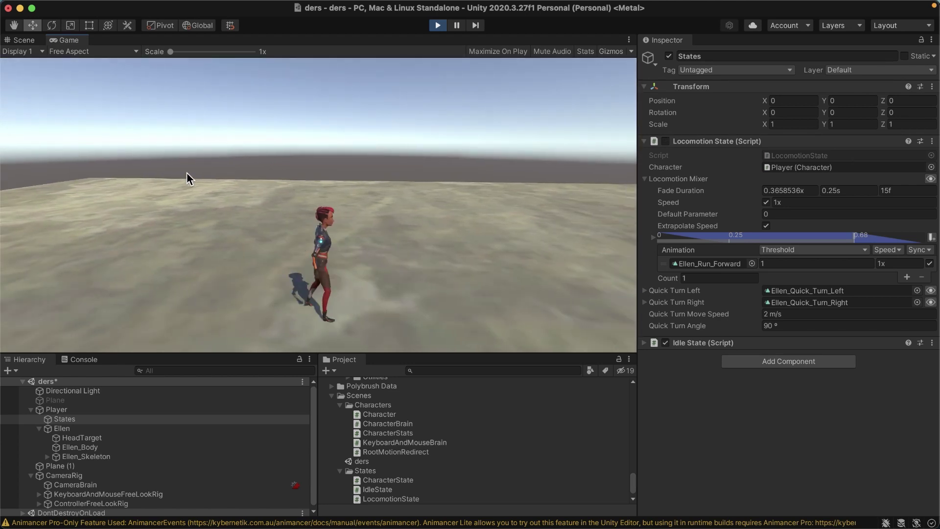
key("w")
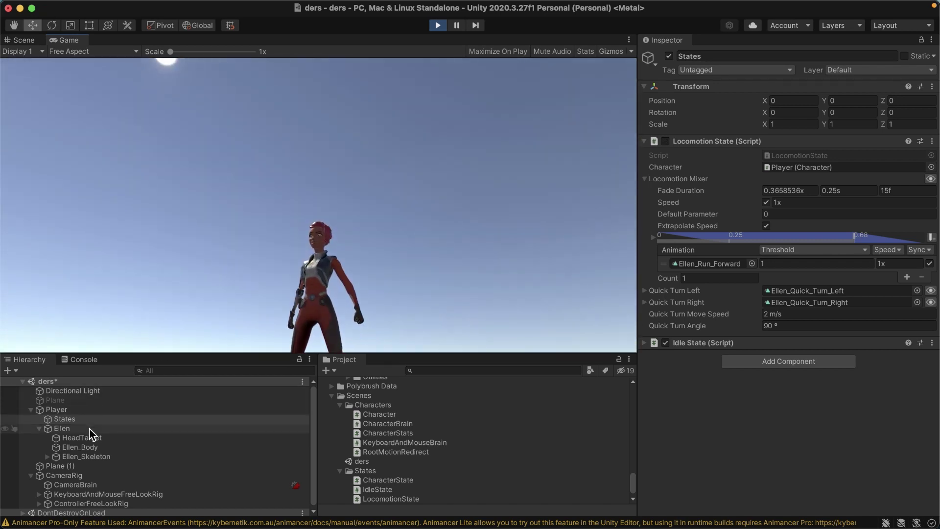
left_click(89, 429)
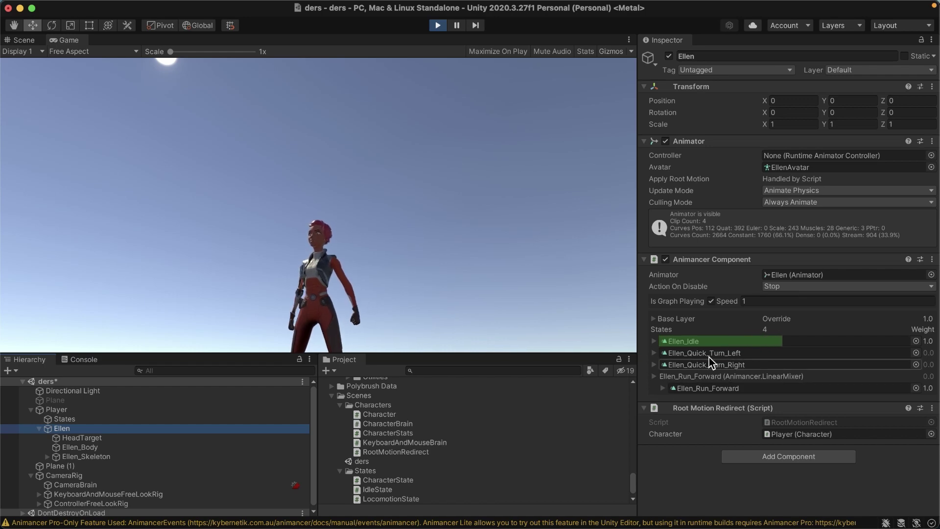
- Run and quick-turn Ellen forward and left while watching Animancer's state weights, then stop Play
left_click(417, 245)
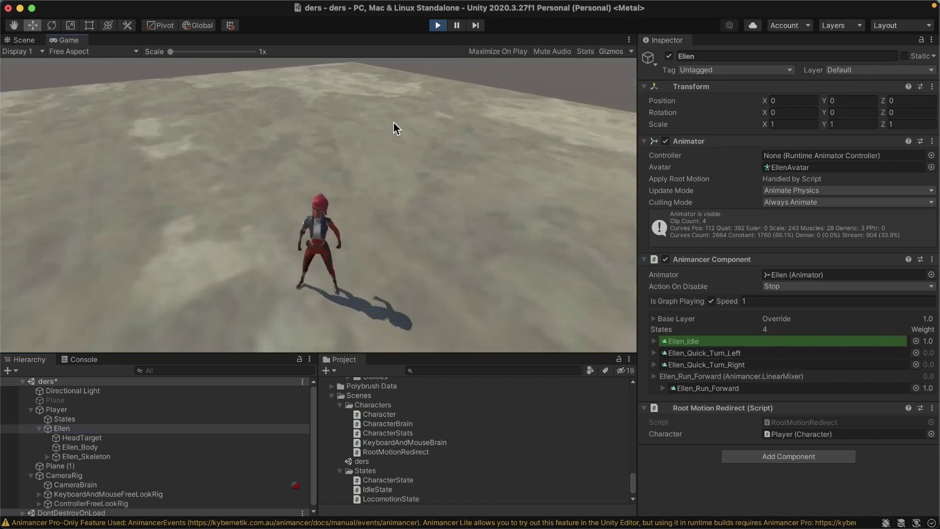
key("w")
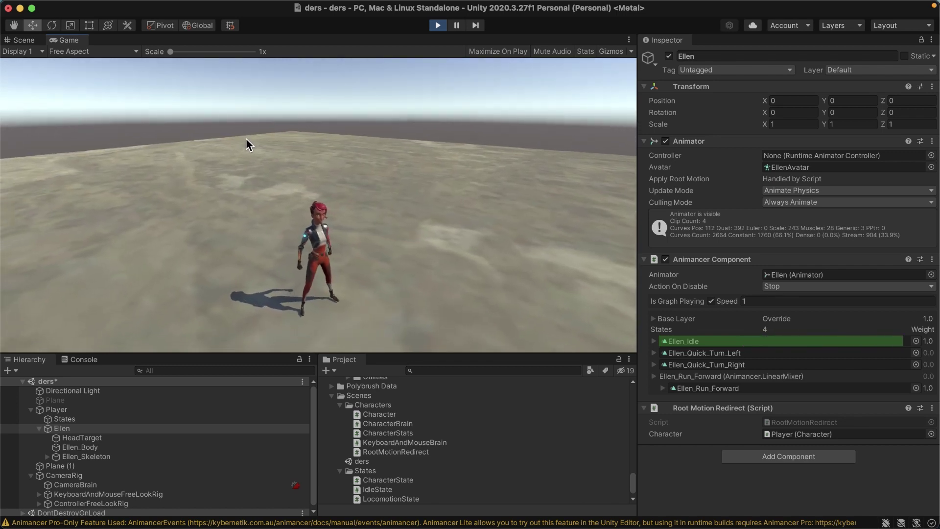
key("w")
key("a")
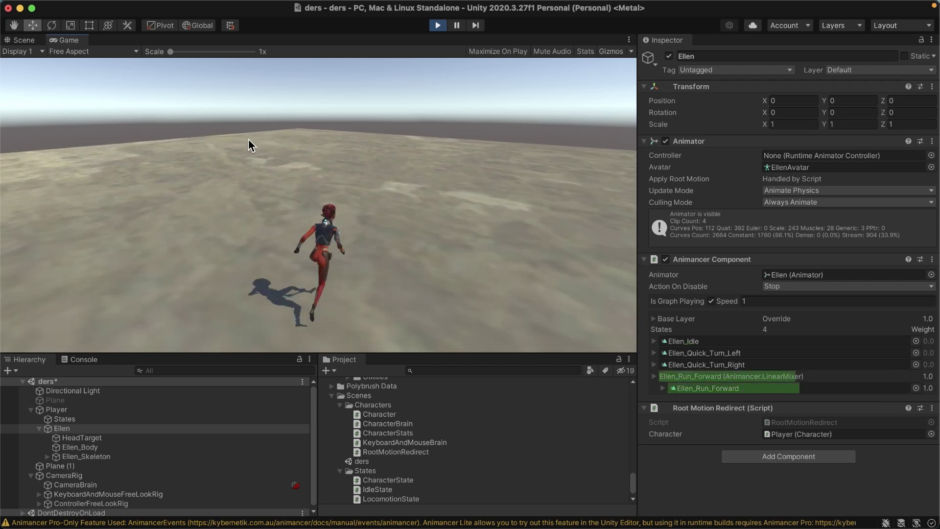
key("w")
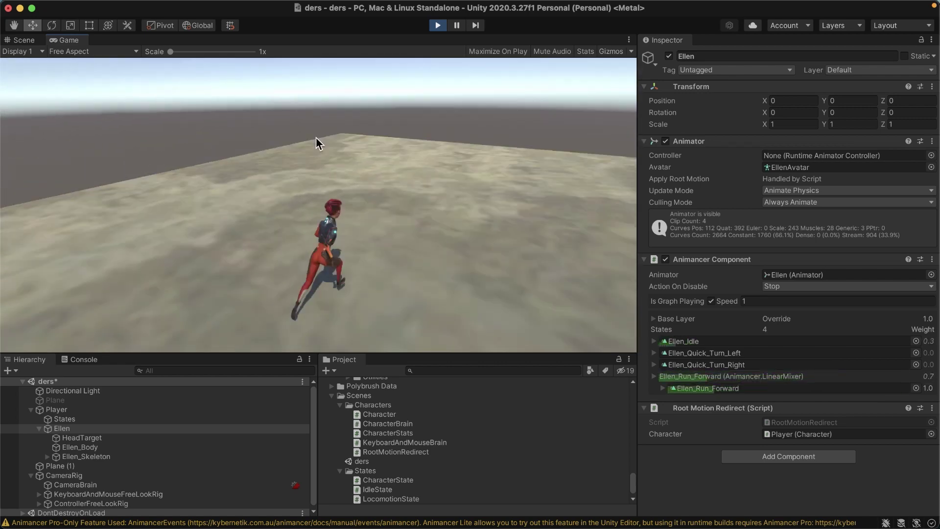
key("w")
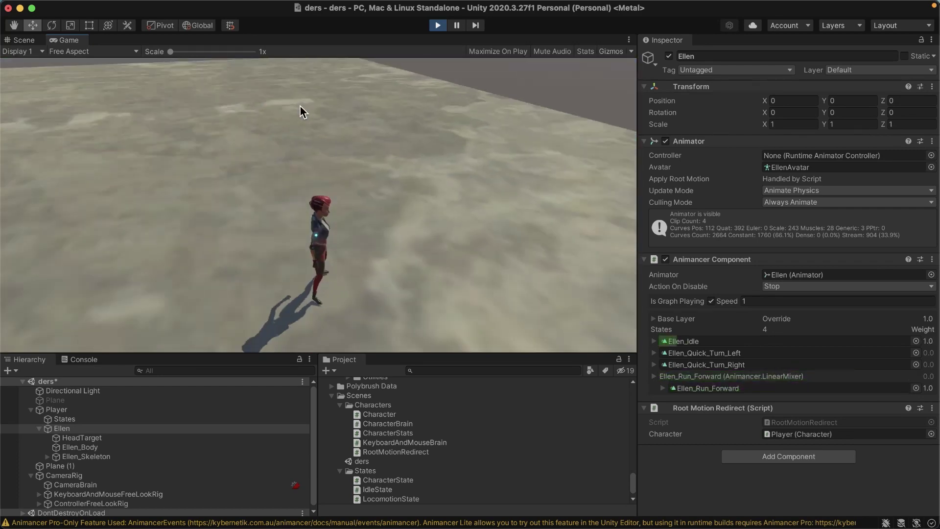
left_click(439, 25)
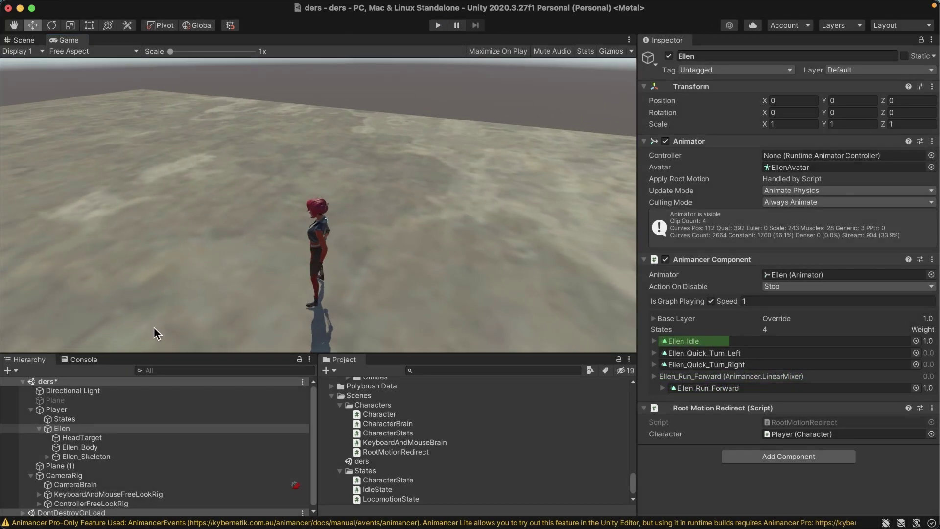
- Set the States object's Quick Turn Move Speed to 1 m/s and enter Play mode
left_click(69, 419)
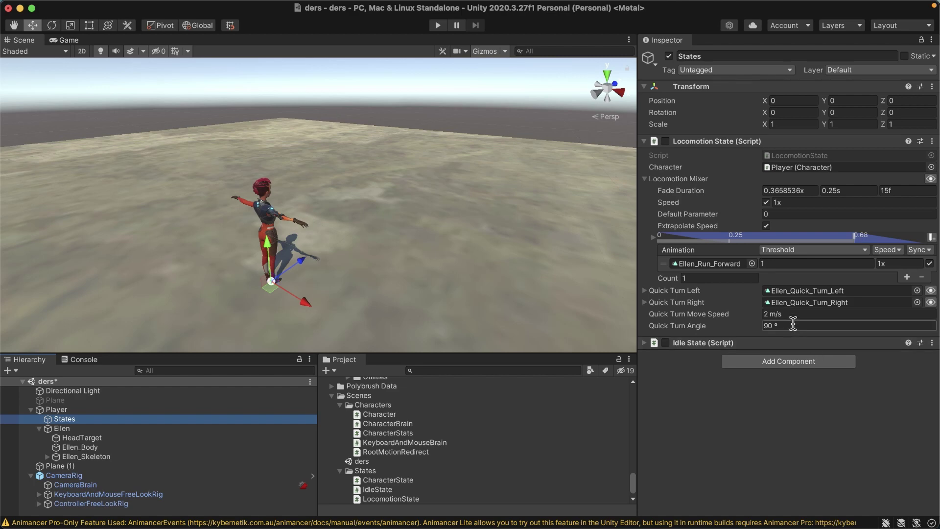
left_click(795, 315)
type("1")
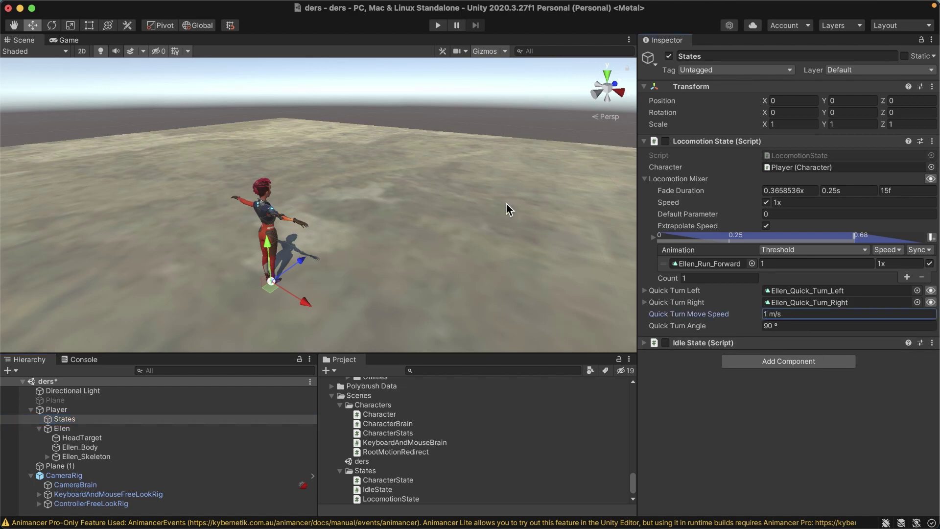
left_click(438, 26)
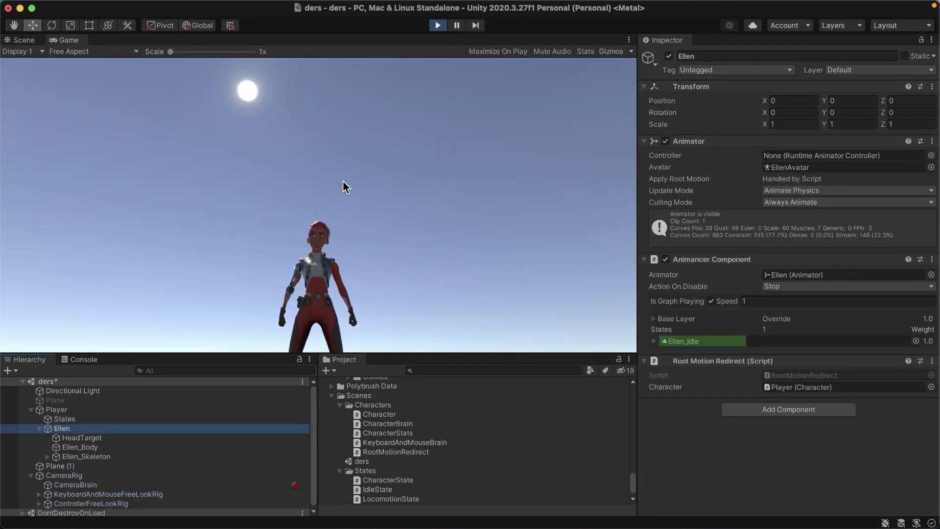
- Steer Ellen forward, back and right to trigger quick turns at the slower speed
key("w")
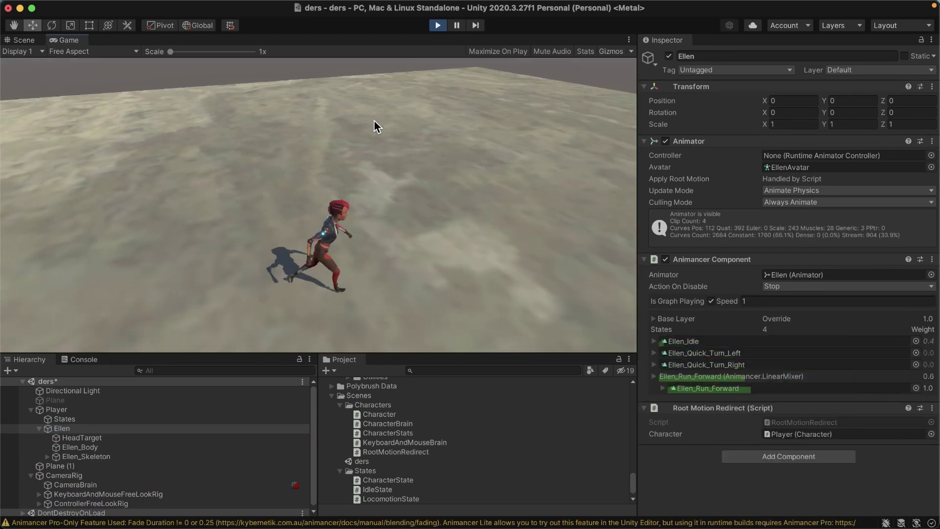
key("s")
key("d")
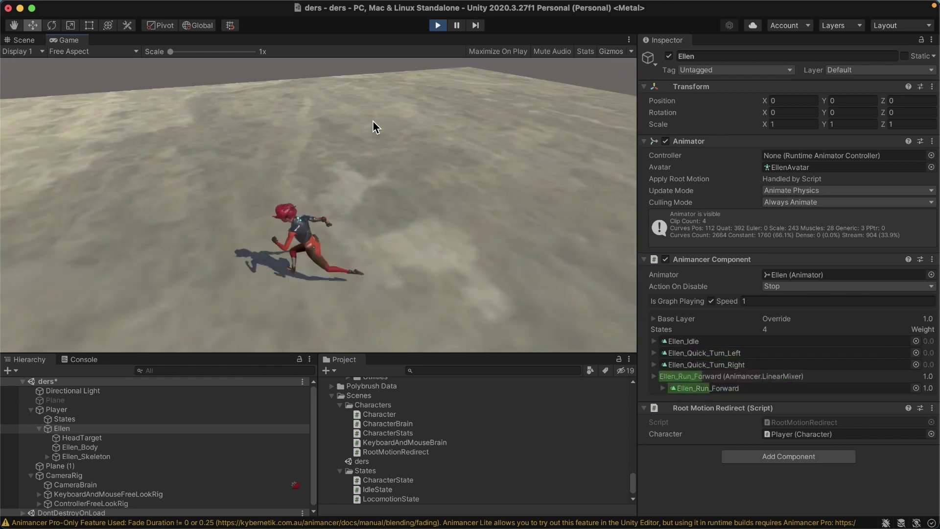
key("d")
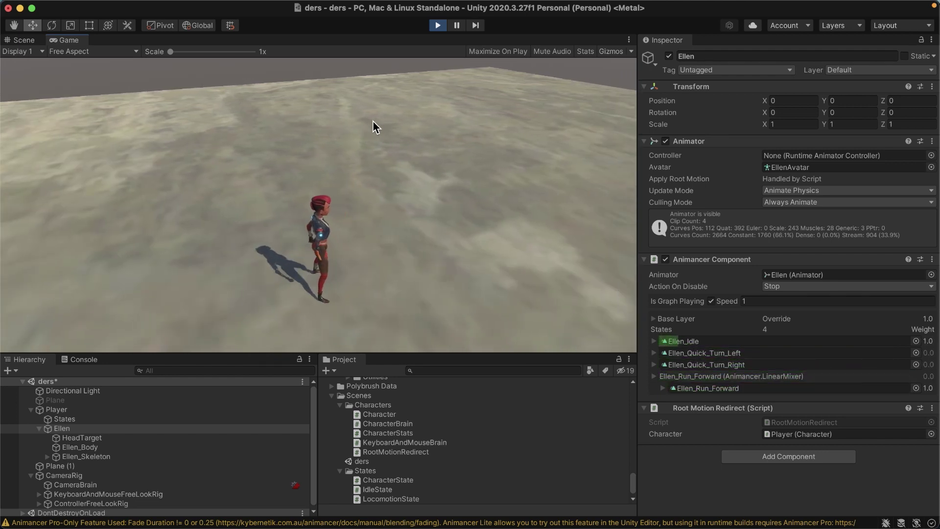
key("d")
key("d")
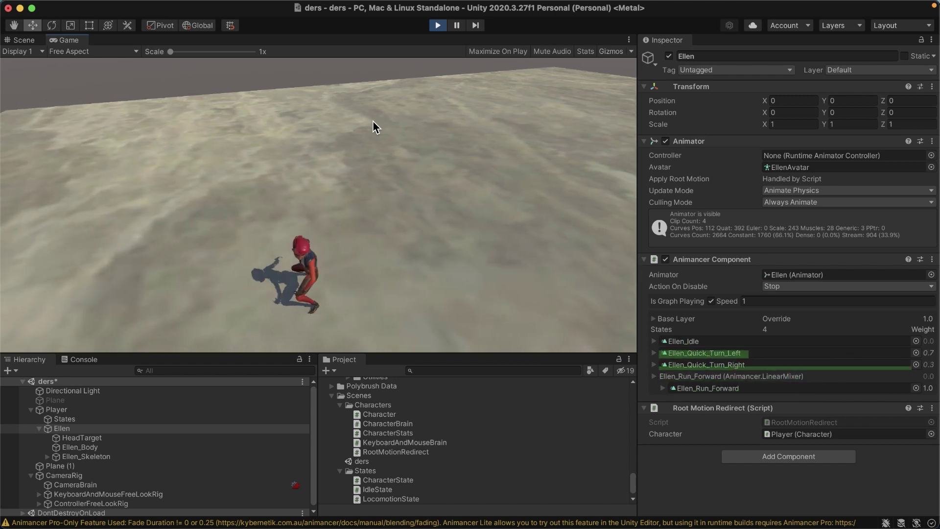
key("d")
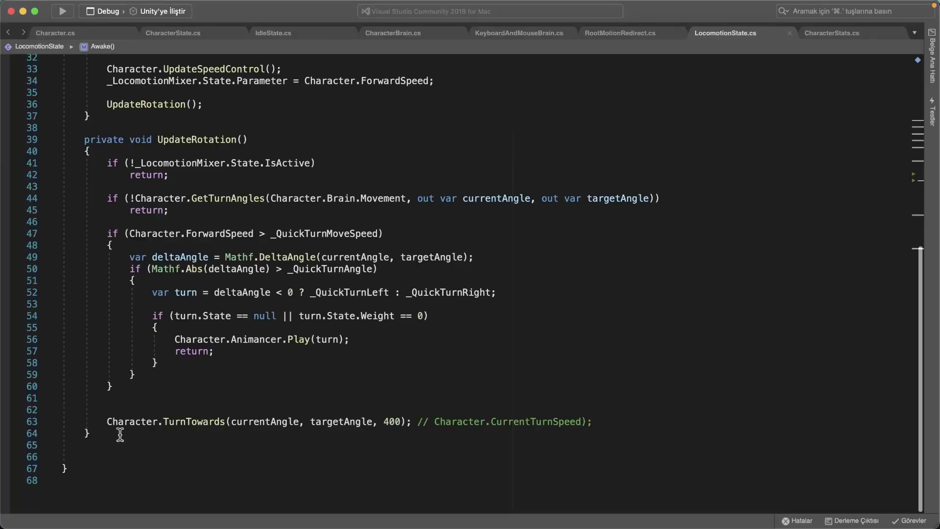
- Prefix the Character.TurnTowards call on line 63 with // and return to Unity
left_click(108, 423)
type("//")
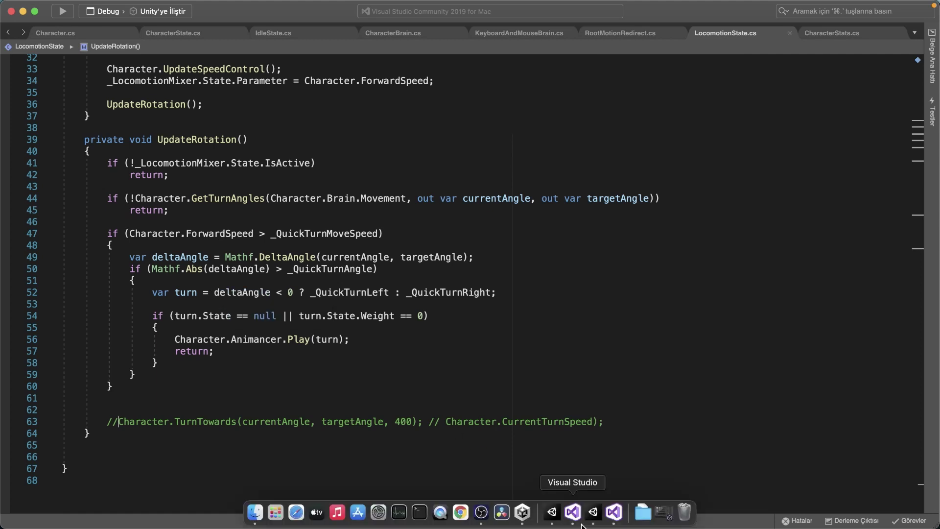
left_click(592, 515)
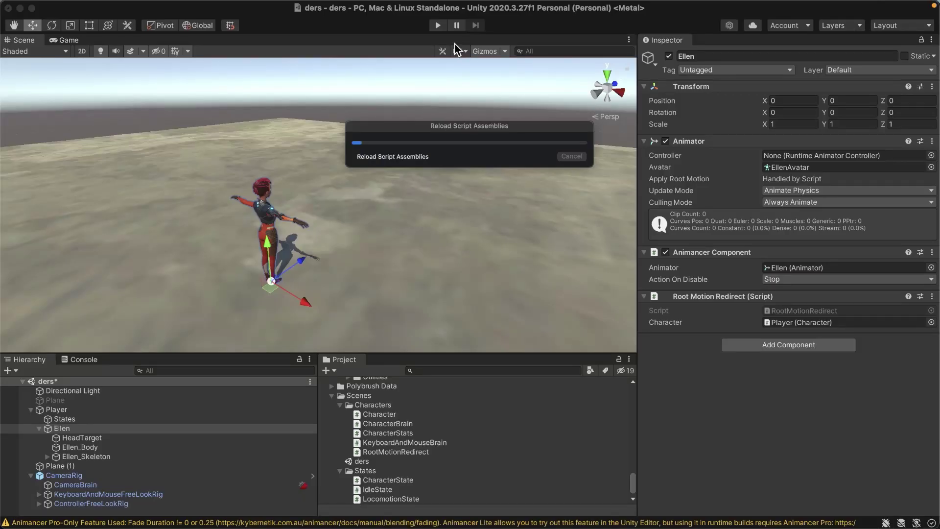
- Run Ellen across the plane and quick-turn her toward the camera without TurnTowards, then stop Play
left_click(437, 27)
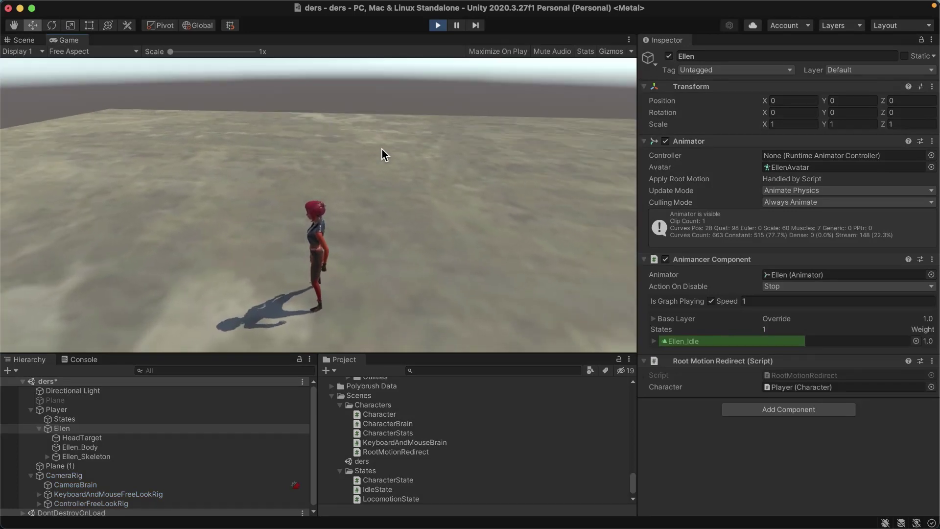
key("w")
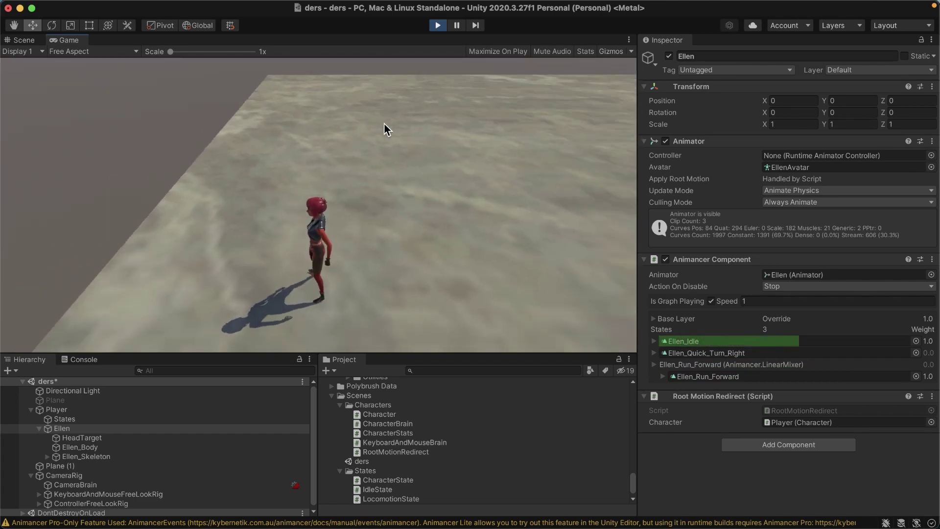
key("s")
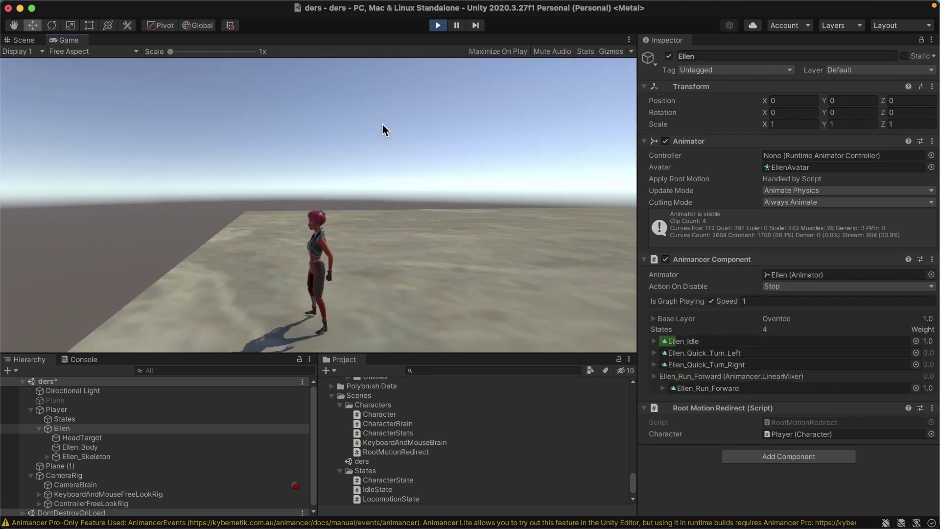
key("s")
left_click(437, 25)
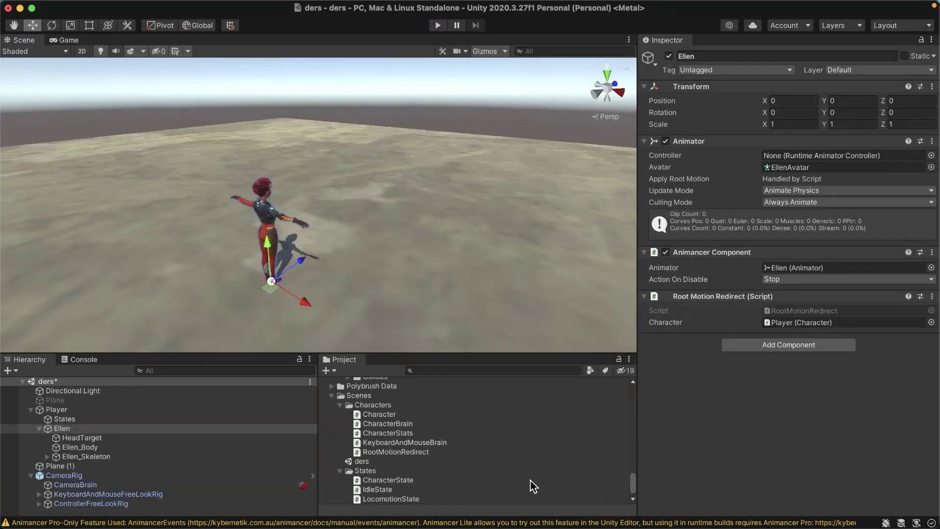
- Uncomment Character.TurnTowards(currentAngle, targetAngle, 400) on line 63 and return to Unity
key("super+Tab")
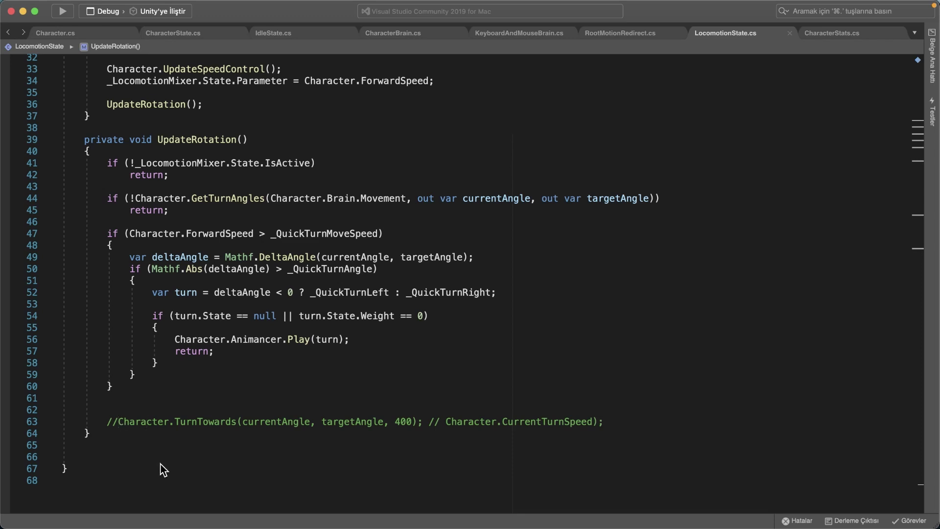
key("super+slash")
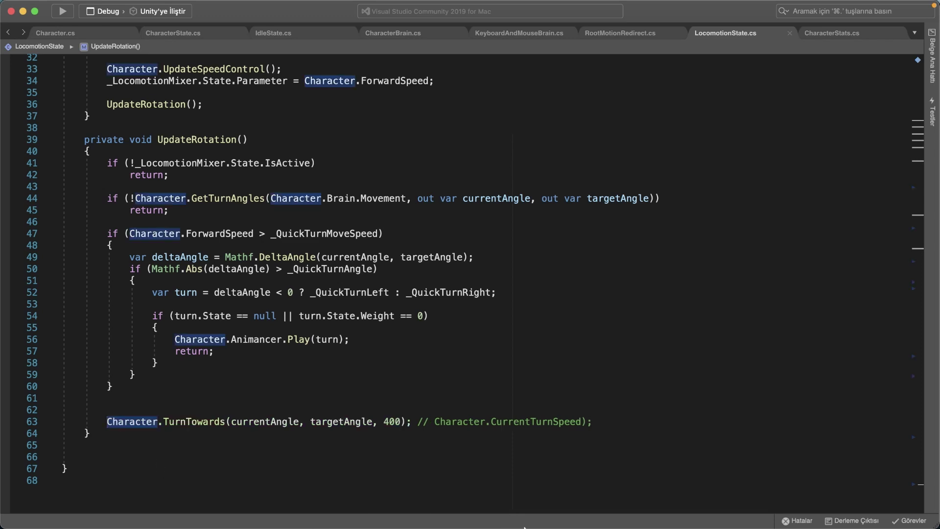
mouse_move(547, 527)
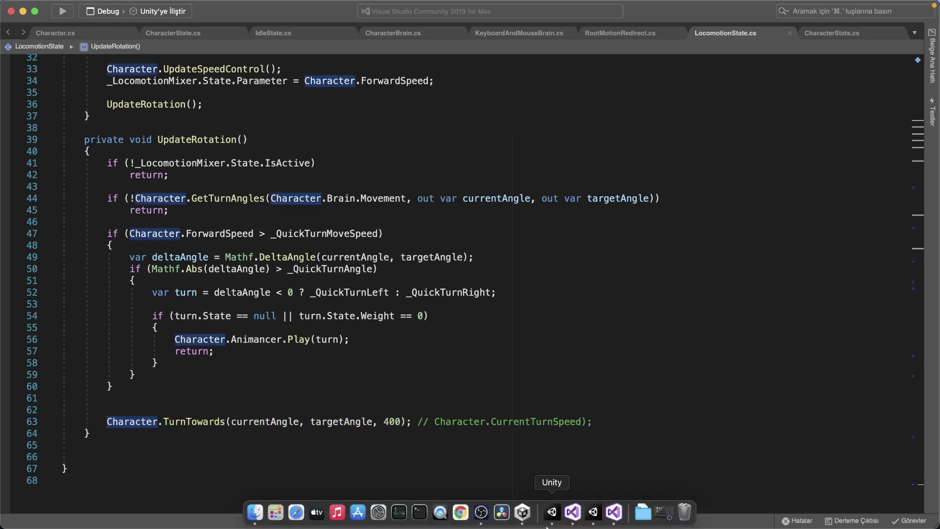
left_click(594, 514)
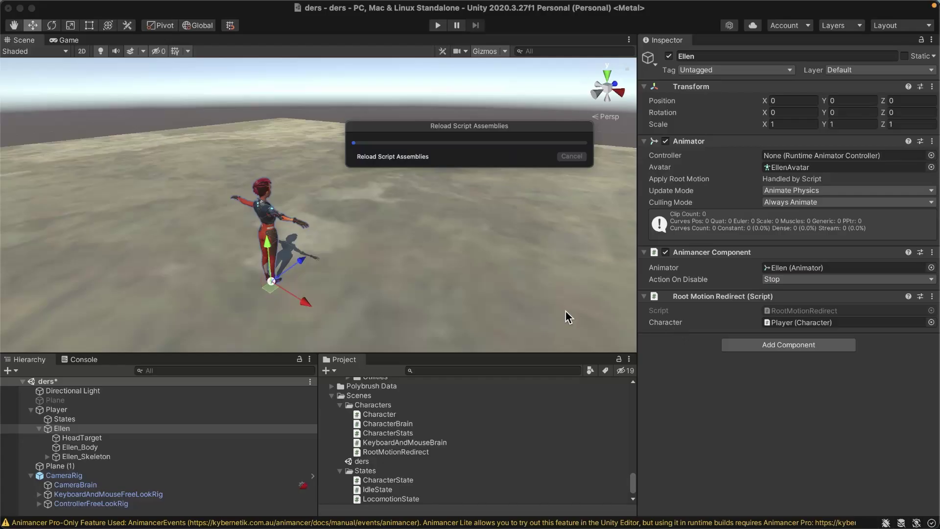
- Reset the States object's Quick Turn Move Speed to 2 m/s, then bring up LocomotionState.cs
left_click(73, 420)
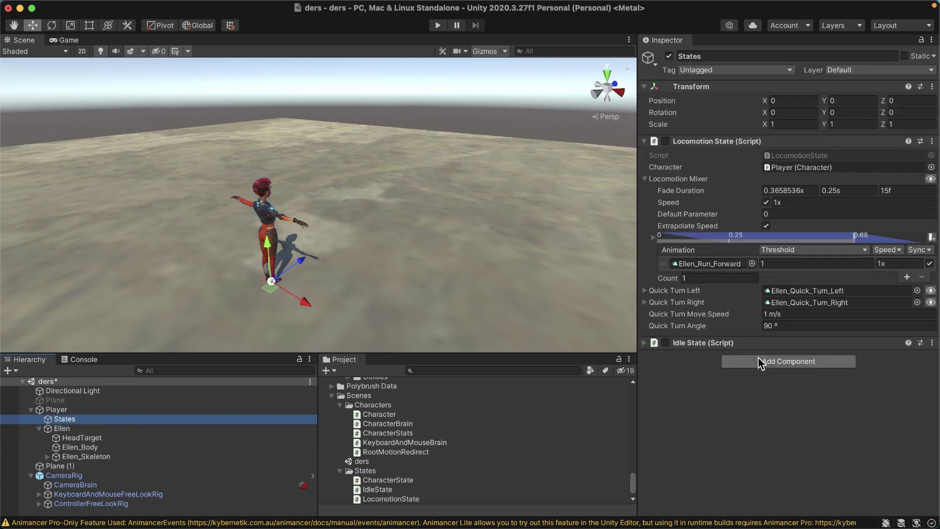
left_click(792, 315)
type("2")
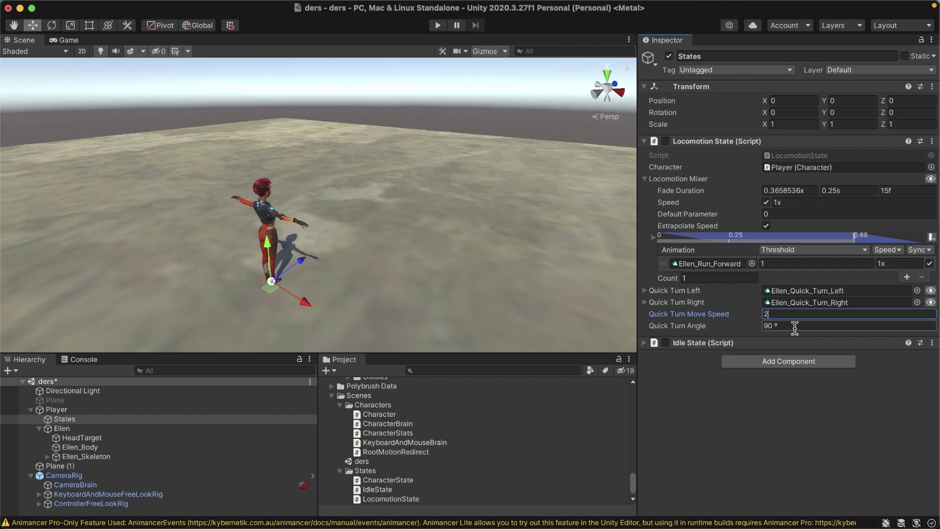
left_click(796, 327)
type("145")
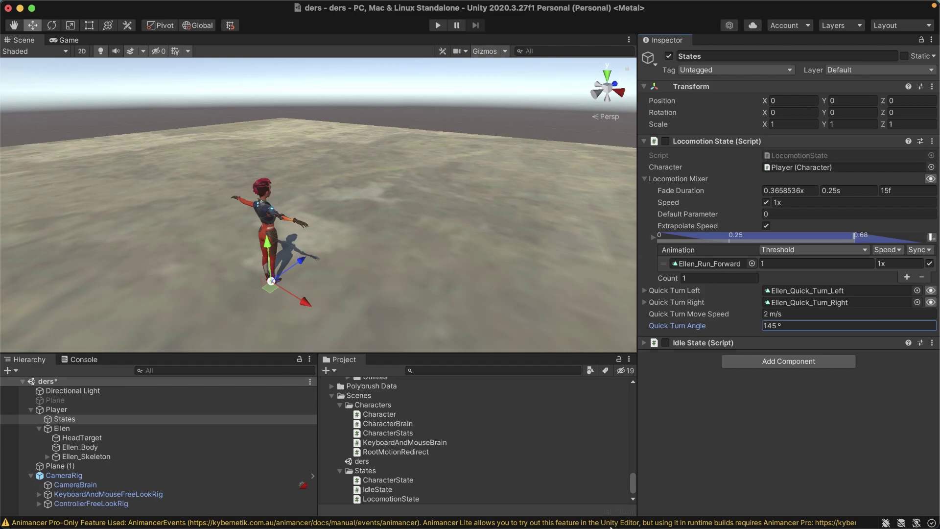
left_click(613, 517)
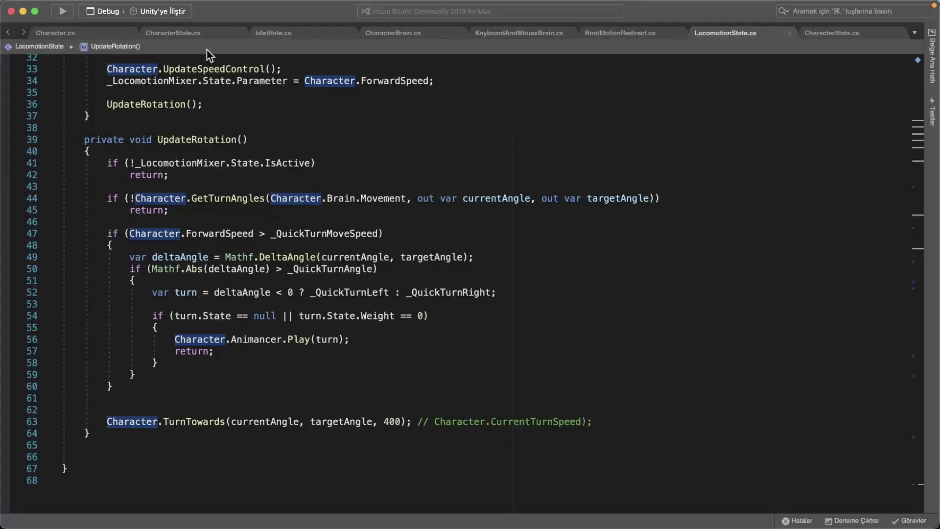
- Add Character.UpdateSpeedControl(); to IdleState's FixedUpdate and return to Unity
left_click(264, 35)
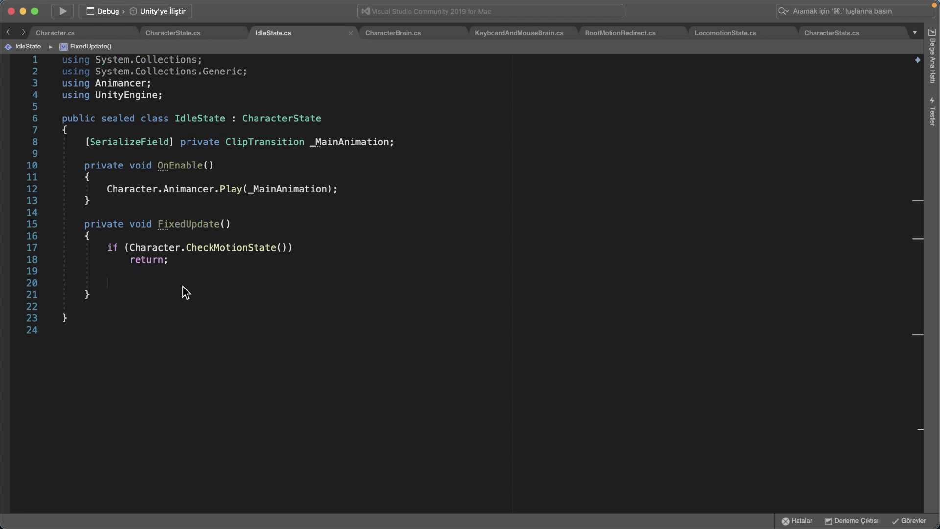
type("Character.UpdateSpeedControl();")
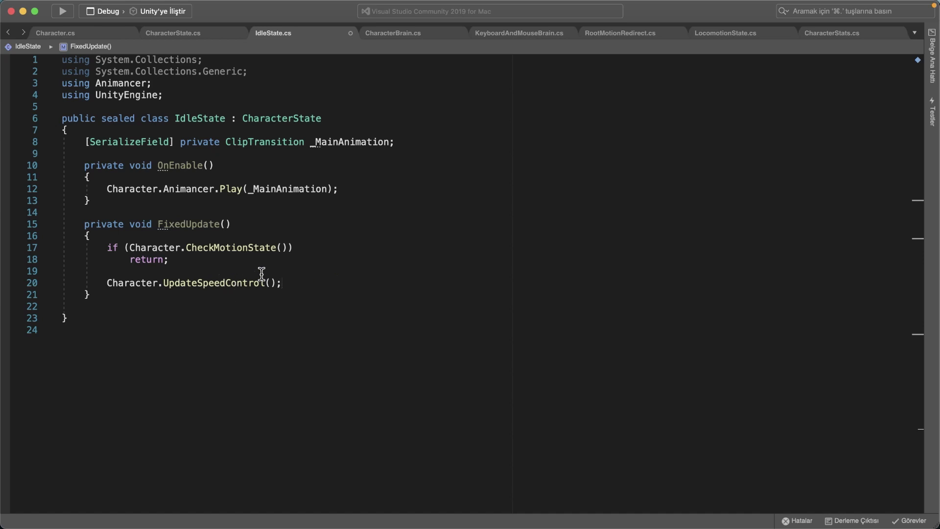
mouse_move(573, 528)
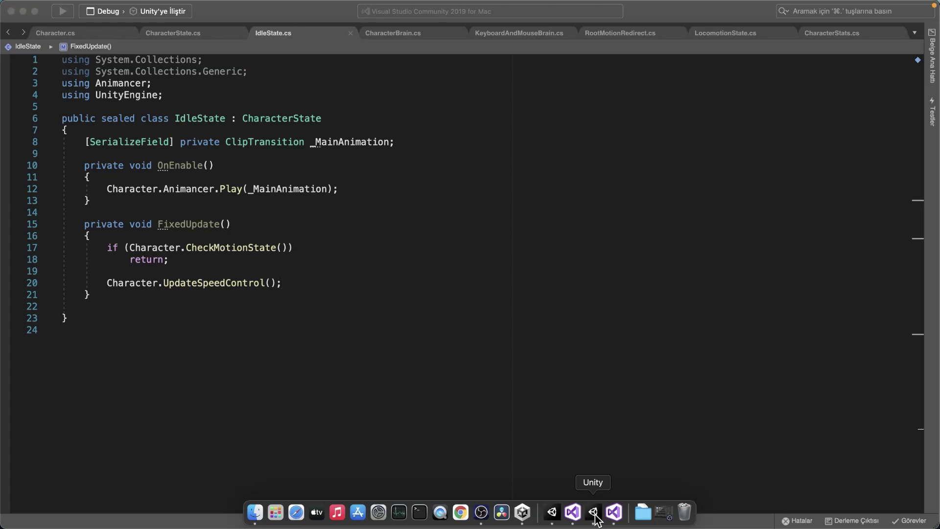
left_click(594, 512)
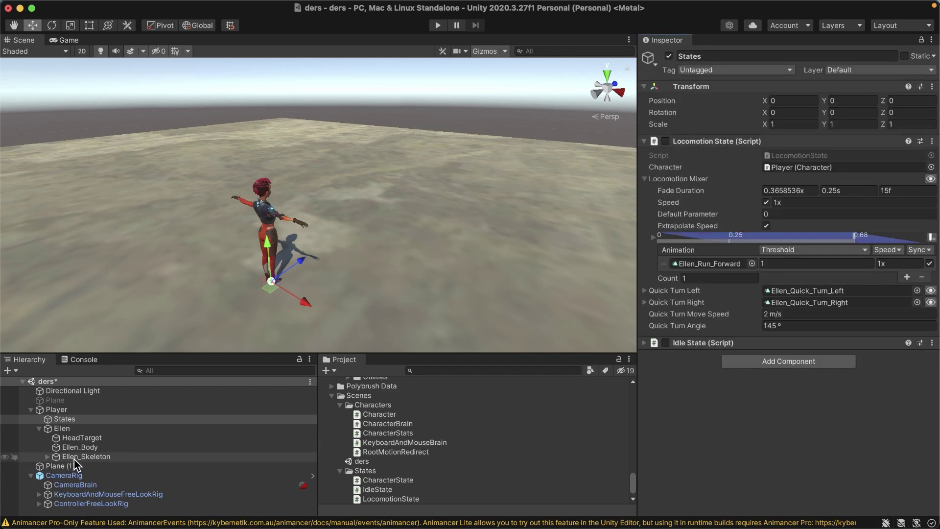
- Deactivate the flat Plane (1) object
left_click(74, 457)
left_click(67, 467)
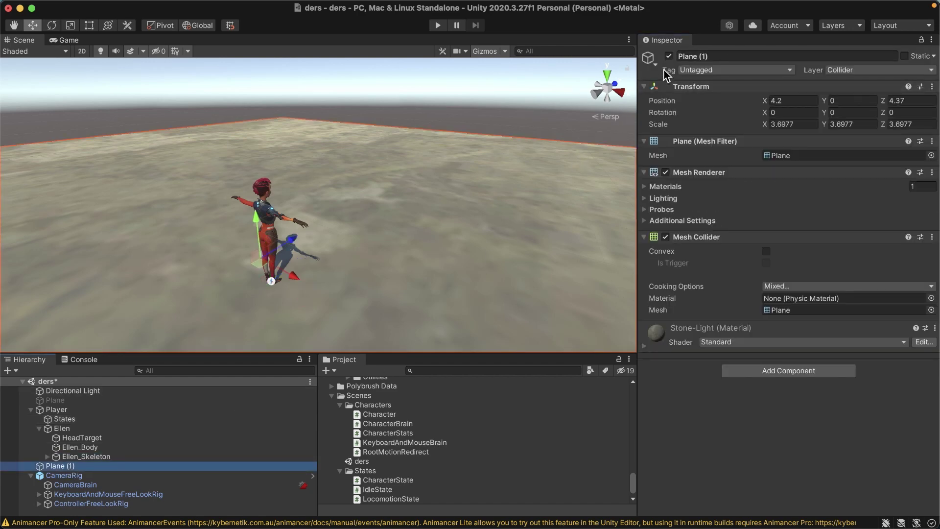
left_click(669, 57)
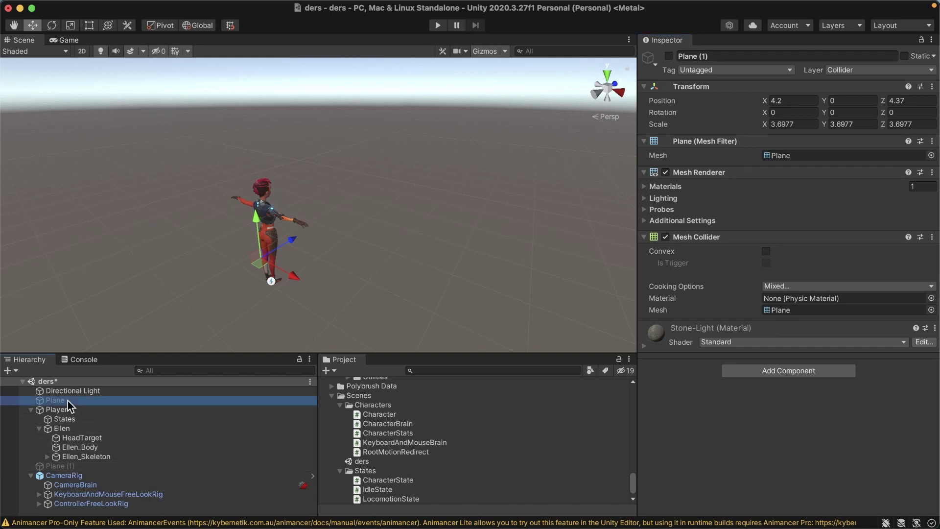
- Activate the hilly Plane, set its layer to Collider, and enter Play mode
left_click(55, 400)
left_click(669, 56)
scroll(443, 203, "down", 2)
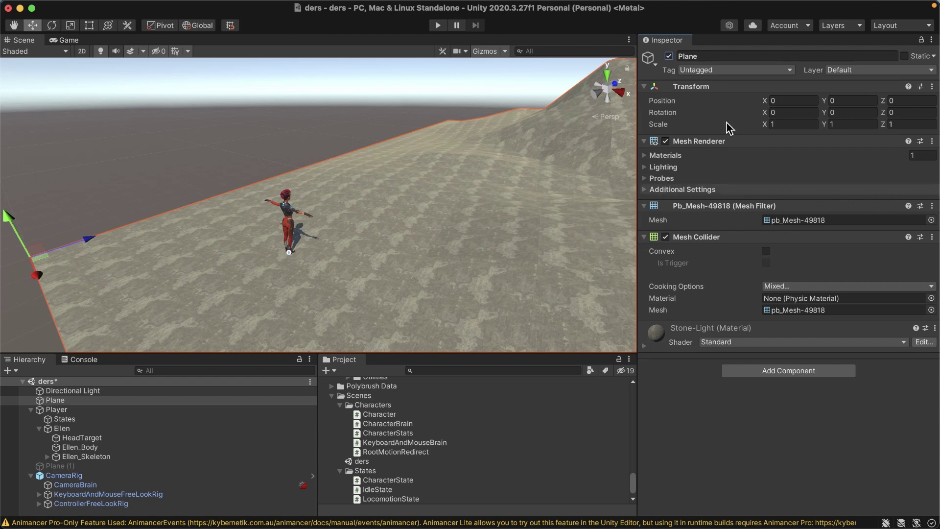
scroll(327, 298, "down", 3)
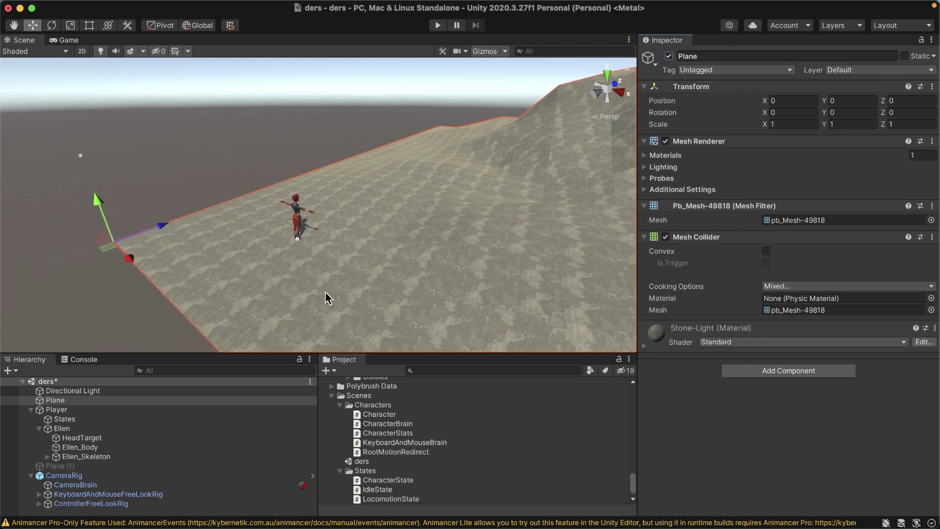
scroll(325, 293, "up", 1)
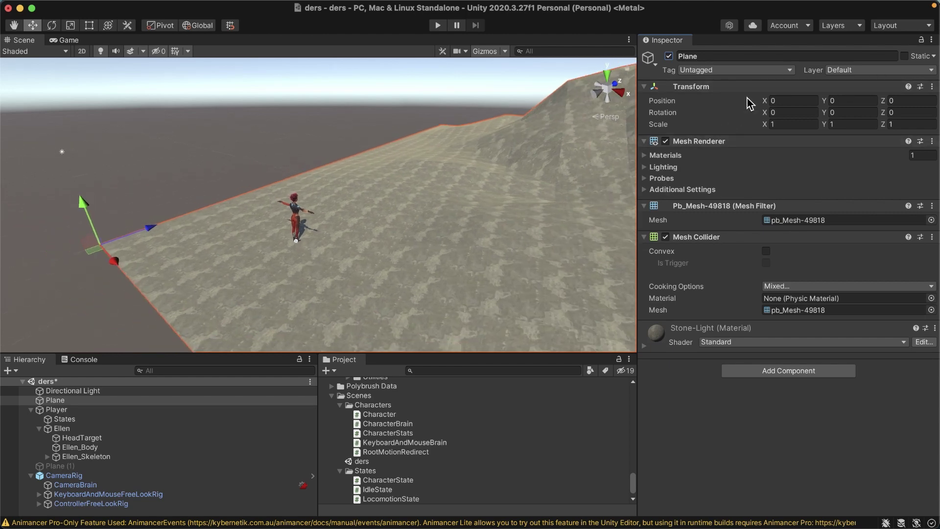
left_click(860, 73)
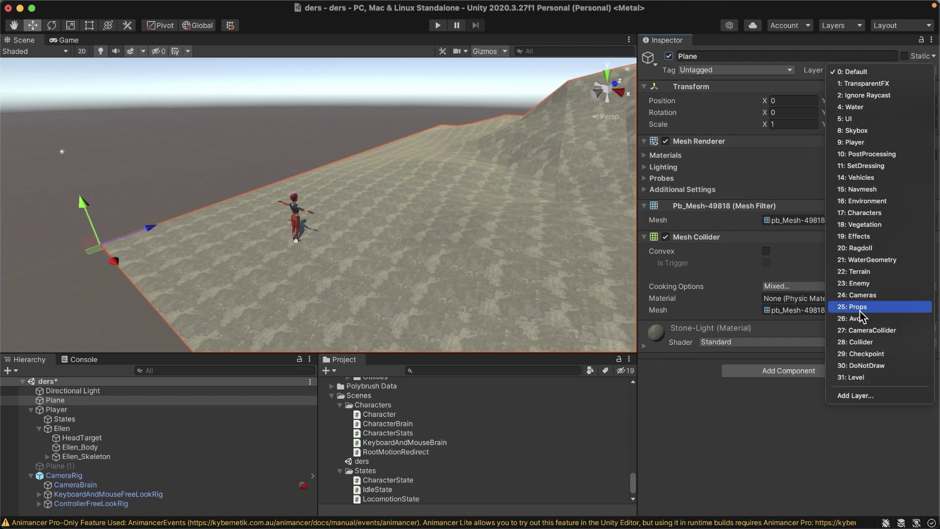
left_click(867, 342)
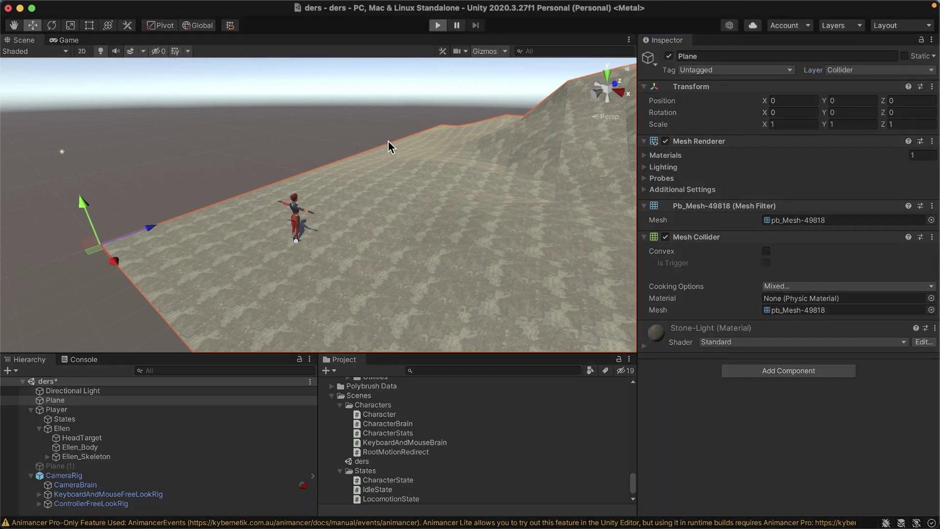
key("super+p")
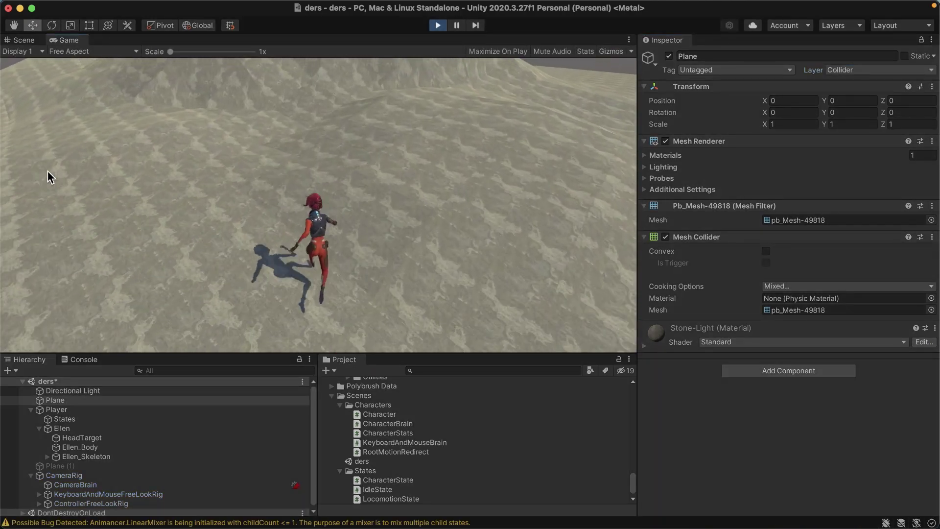
- Run Ellen forward up and over the sculpted hills in Play mode
key("w")
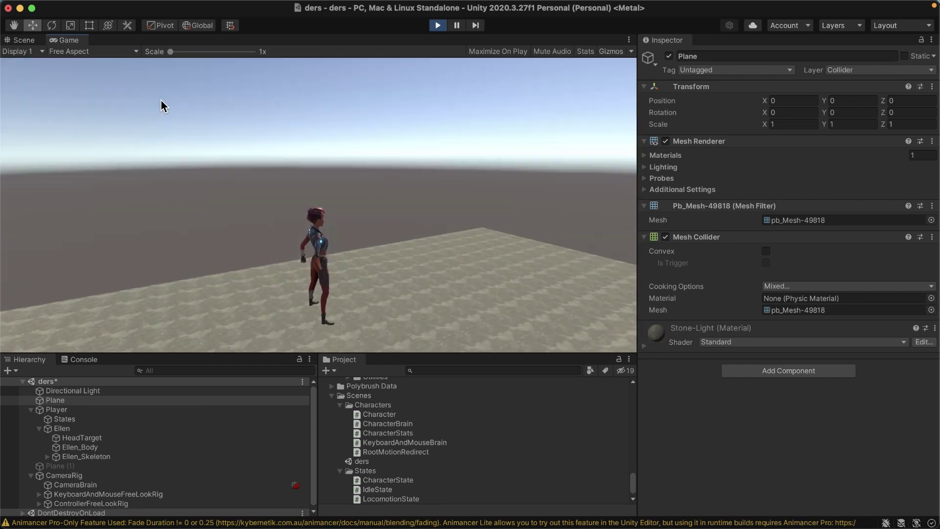
- Frame and orbit around the Player on the terrain in Scene view, then stop Play mode
left_click(23, 40)
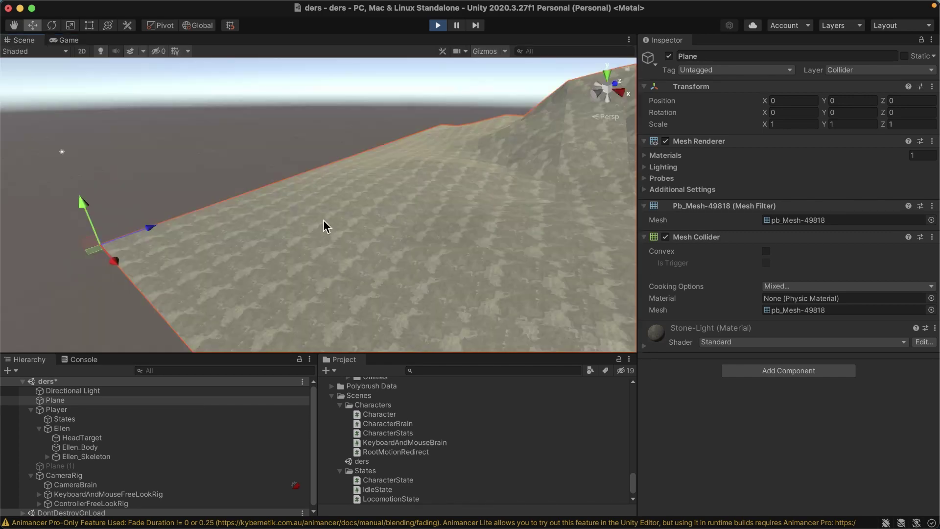
scroll(353, 238, "down", 2)
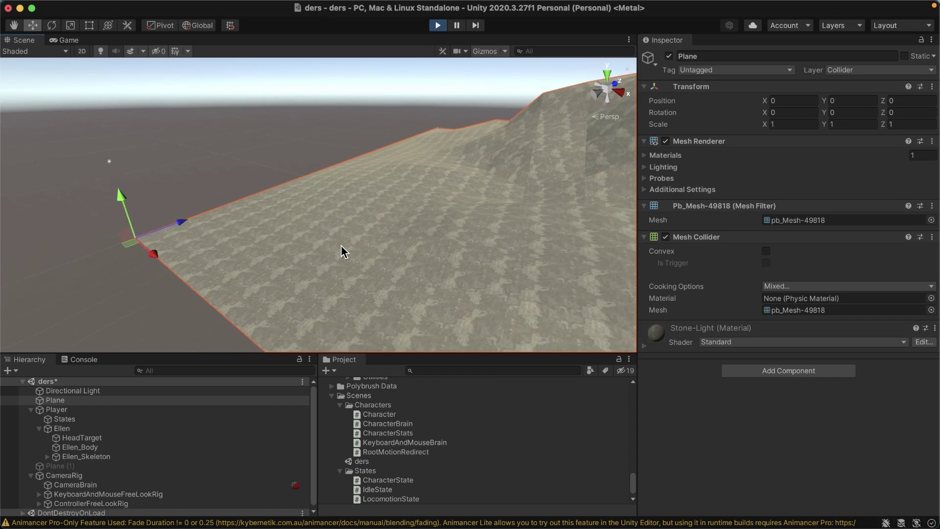
double_click(43, 410)
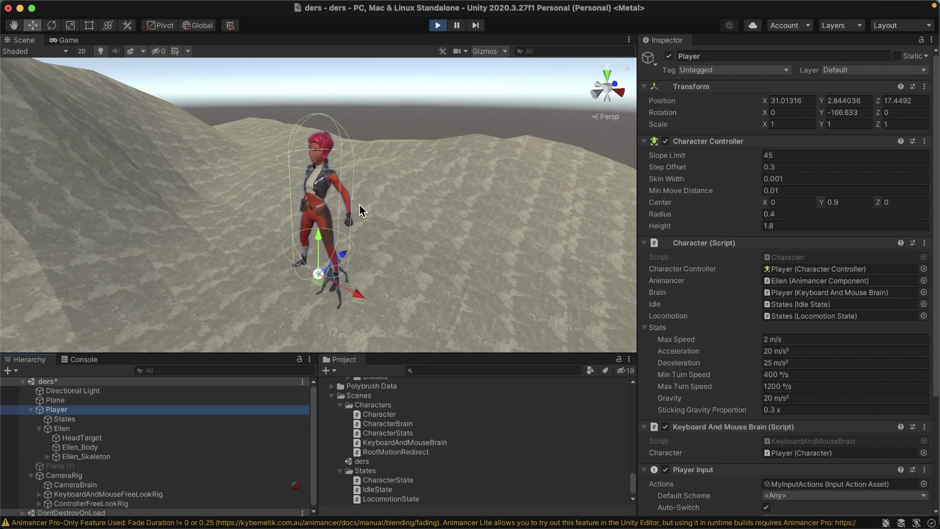
mouse_move(360, 205)
left_mouse_down("alt")
mouse_move(348, 249)
mouse_move(395, 237)
left_mouse_up("alt")
left_click(439, 28)
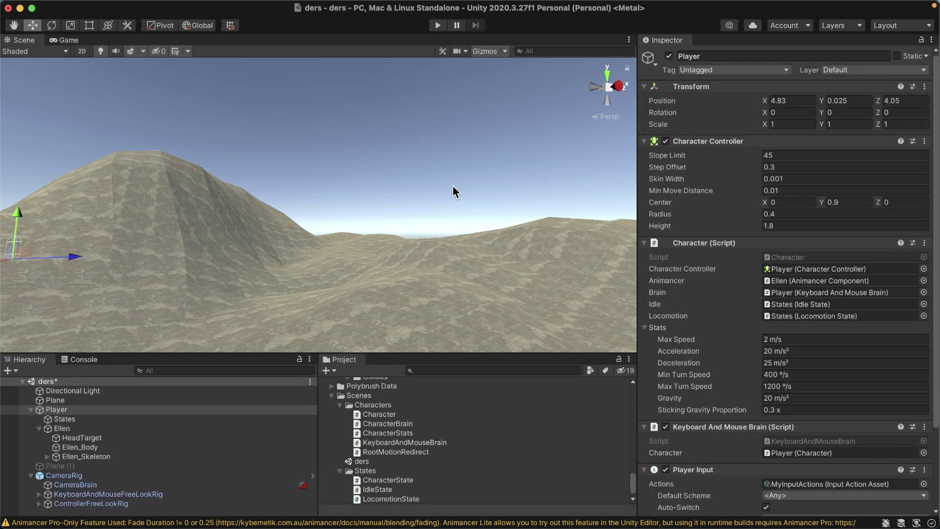
- Paste a new UpdateGravity method into Character.cs right after UpdateSpeedControl
left_click(615, 513)
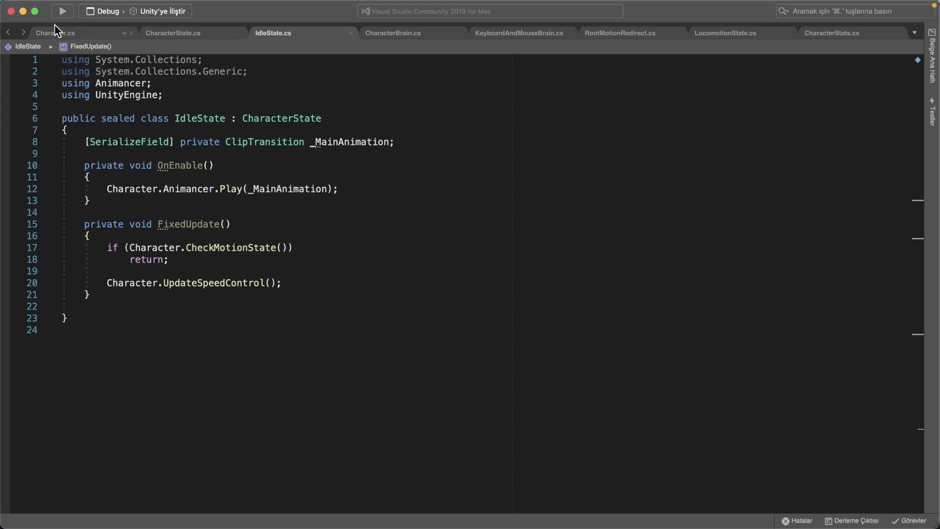
left_click(55, 30)
scroll(310, 227, "down", 3)
scroll(196, 255, "down", 2)
left_click(114, 268)
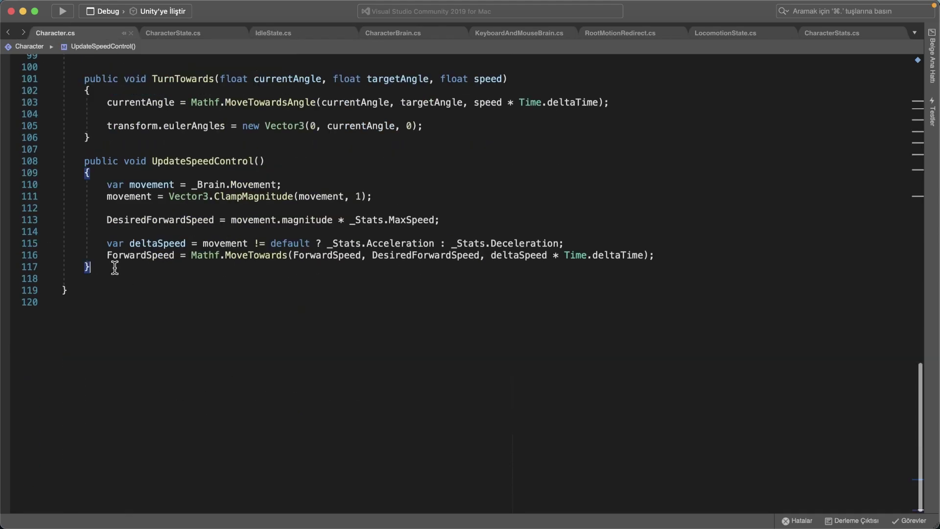
key("Return")
key("Return")
type("private void UpdateGravity(ref Vector3 movement)     {         if (CharacterController.isGrounded && StateMachine.CurrentState.StickToGround)             VerticalSpeed = -_Stats.Gravity * _Stats.StickingGravityProportion;         else             VerticalSpeed -= _Stats.Gravity * Time.deltaTime;          movement.y += VerticalSpeed * Time.deltaTime;     }")
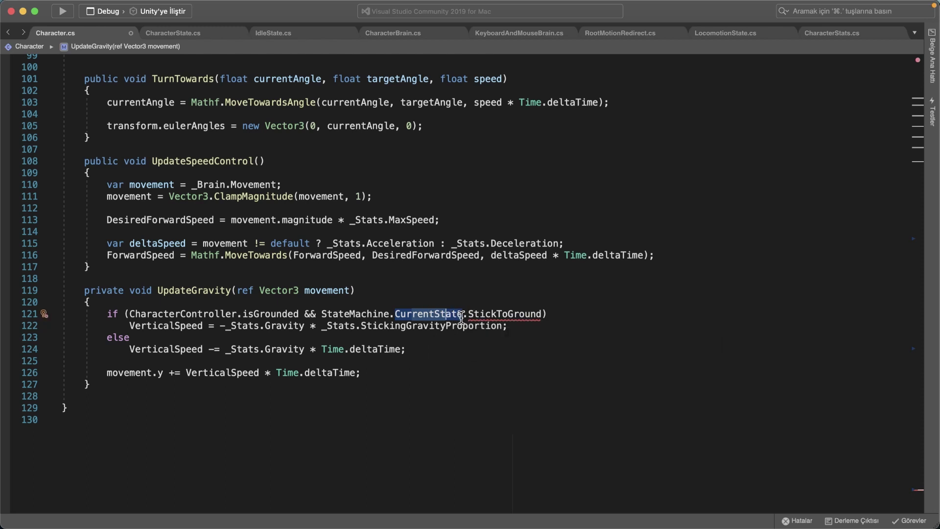
mouse_move(484, 314)
- Add 'public virtual bool StickToGround => true;' to CharacterState.cs
left_click(201, 34)
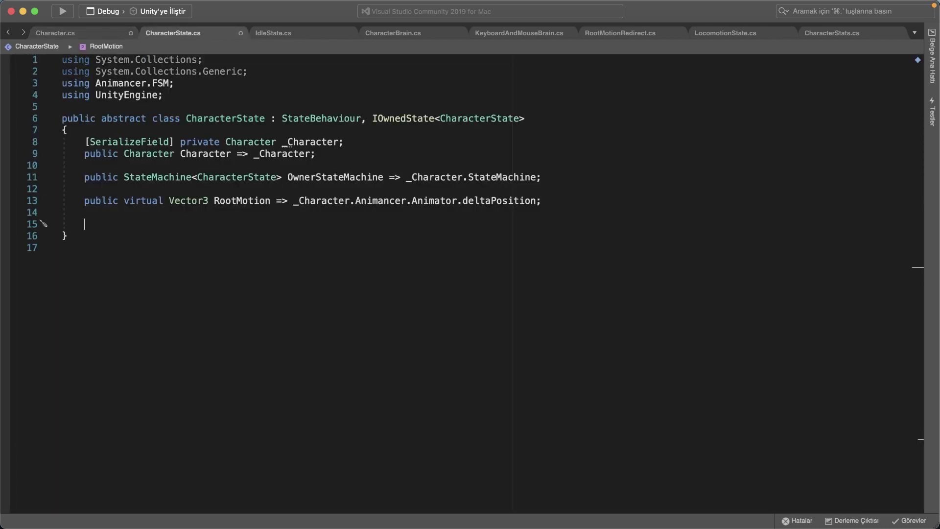
type("public virtual bool StickToGround => true;")
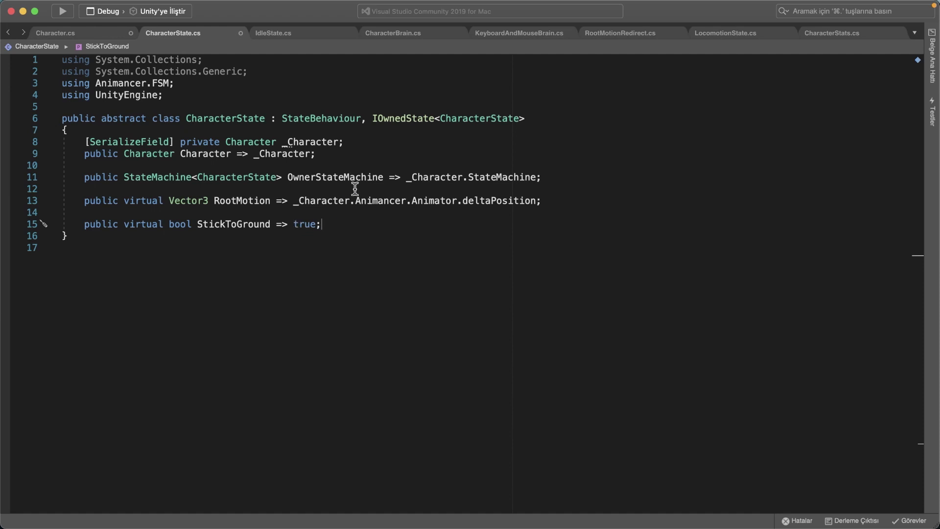
left_click(66, 34)
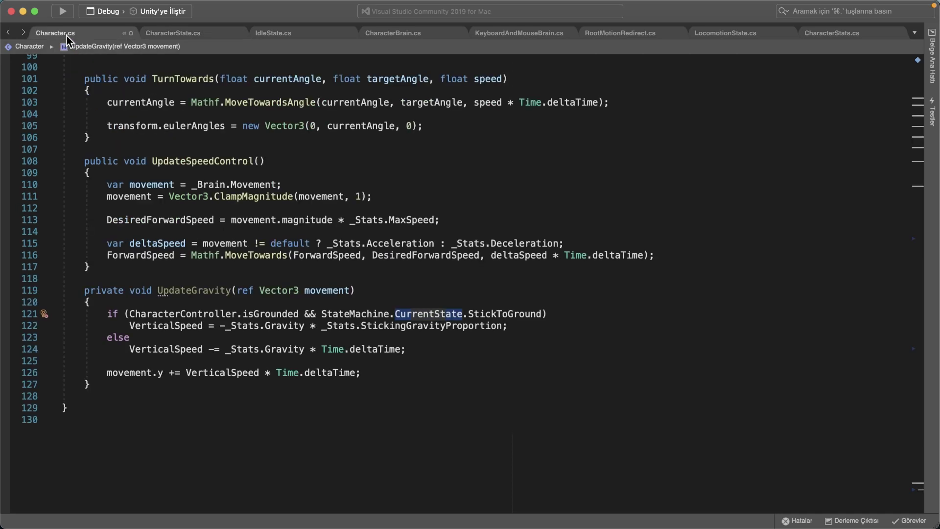
scroll(261, 296, "down", 1)
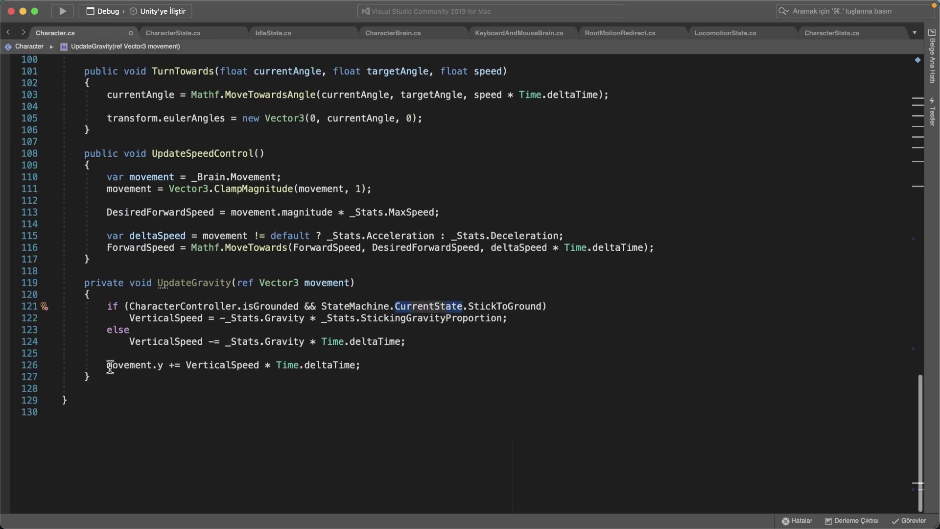
left_click_drag(108, 365, 164, 365)
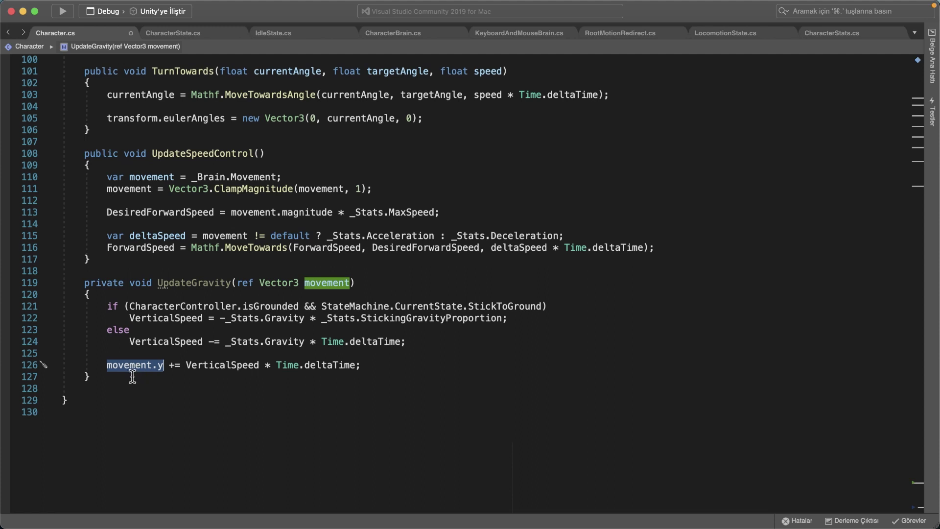
left_click(148, 382)
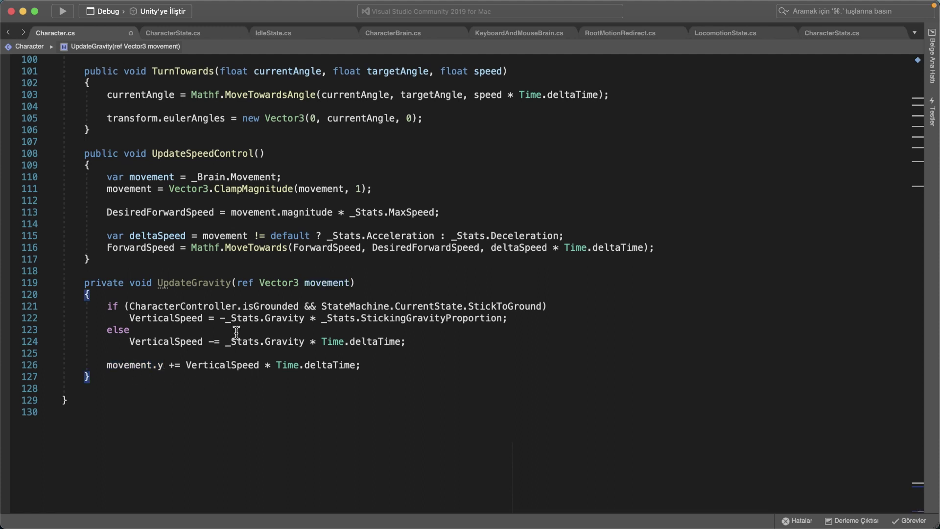
left_click_drag(107, 305, 419, 342)
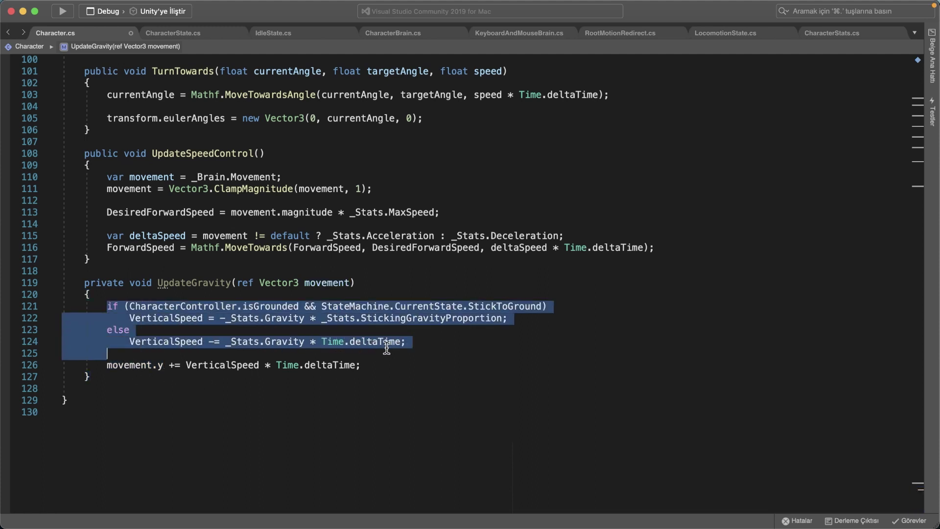
left_click(266, 375)
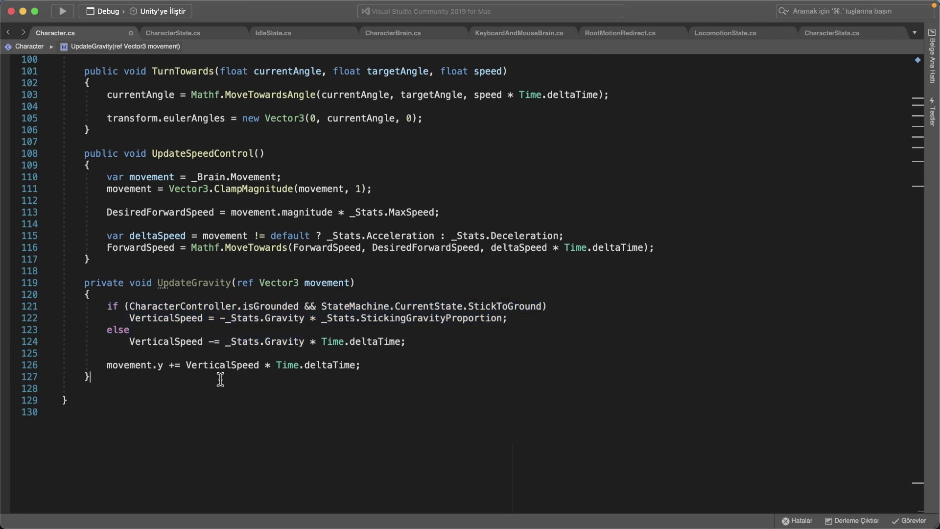
double_click(199, 365)
left_click_drag(130, 318, 186, 318)
left_click_drag(138, 341, 203, 342)
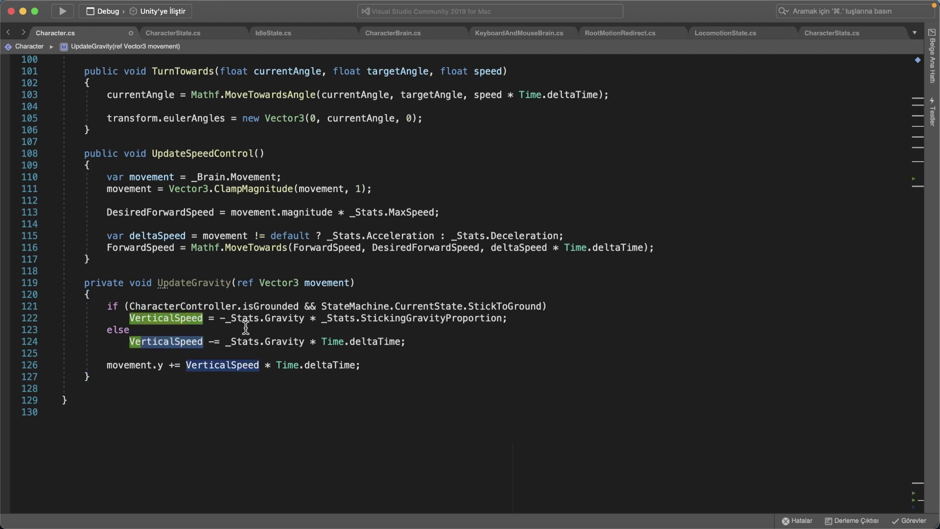
left_click_drag(129, 306, 288, 306)
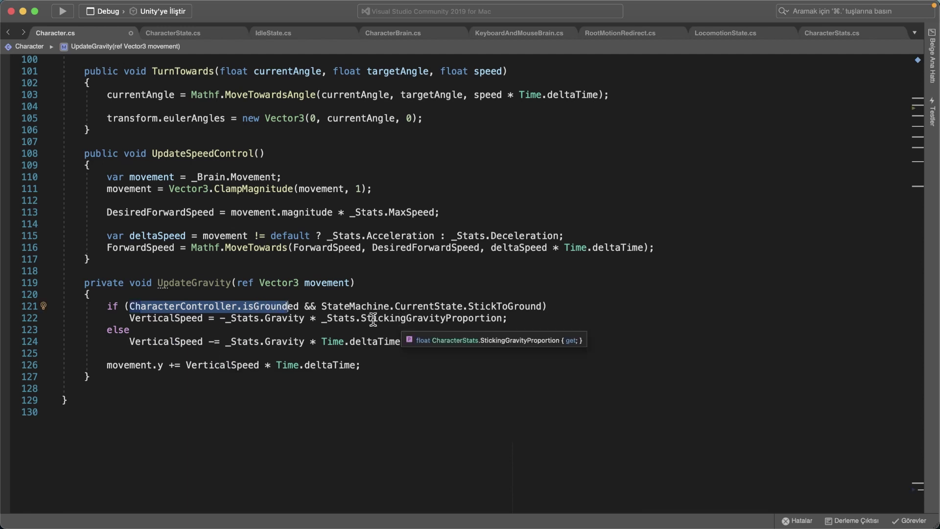
left_click_drag(474, 306, 524, 307)
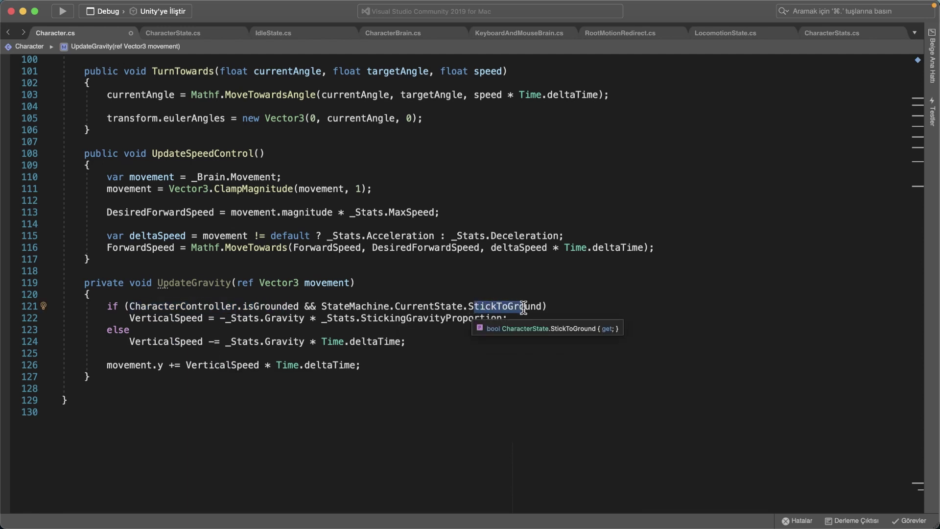
double_click(515, 307)
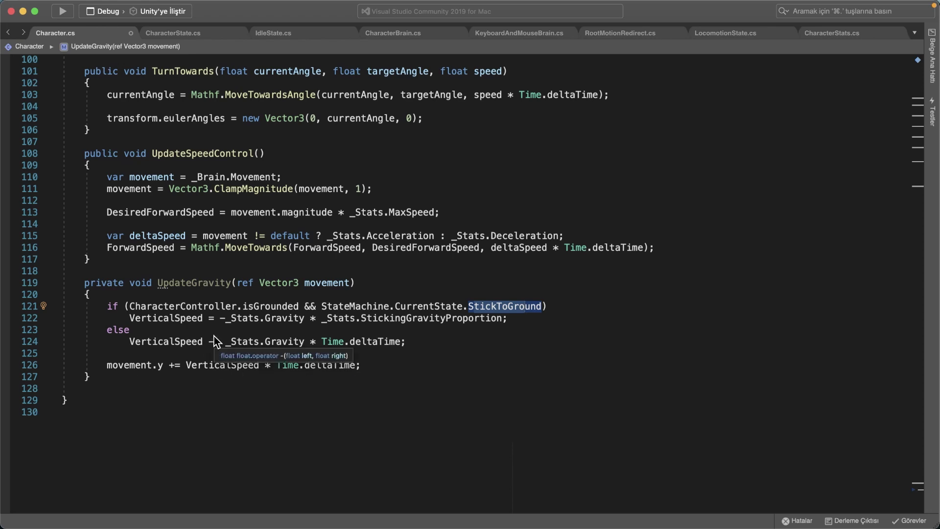
- Insert the call UpdateGravity(ref movement); on line 43 of OnAnimatorMove
scroll(243, 312, "up", 1)
scroll(247, 306, "up", 5)
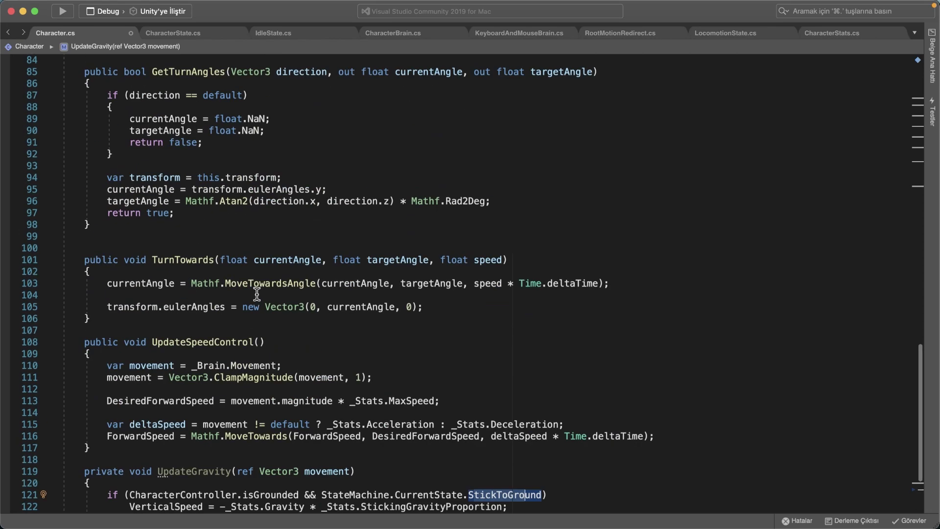
scroll(255, 297, "up", 5)
scroll(257, 293, "up", 6)
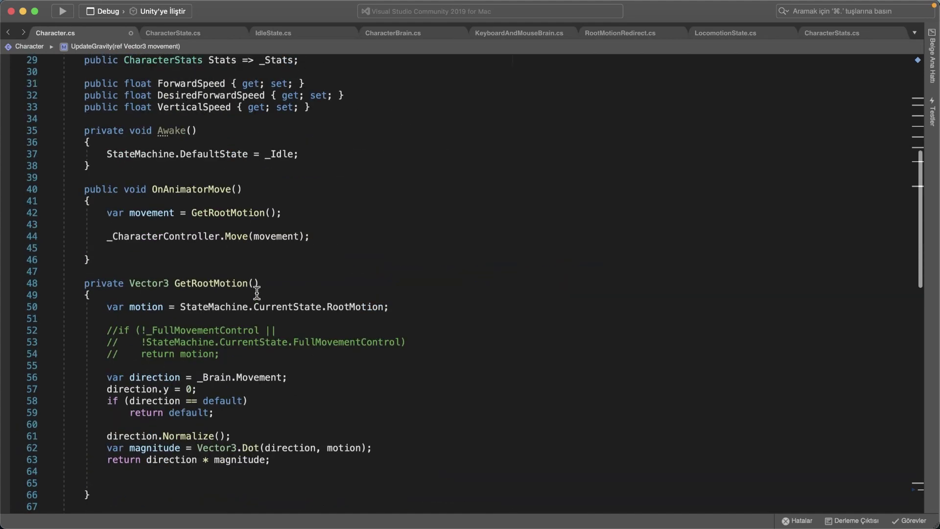
scroll(257, 293, "up", 1)
left_click(303, 230)
type("up")
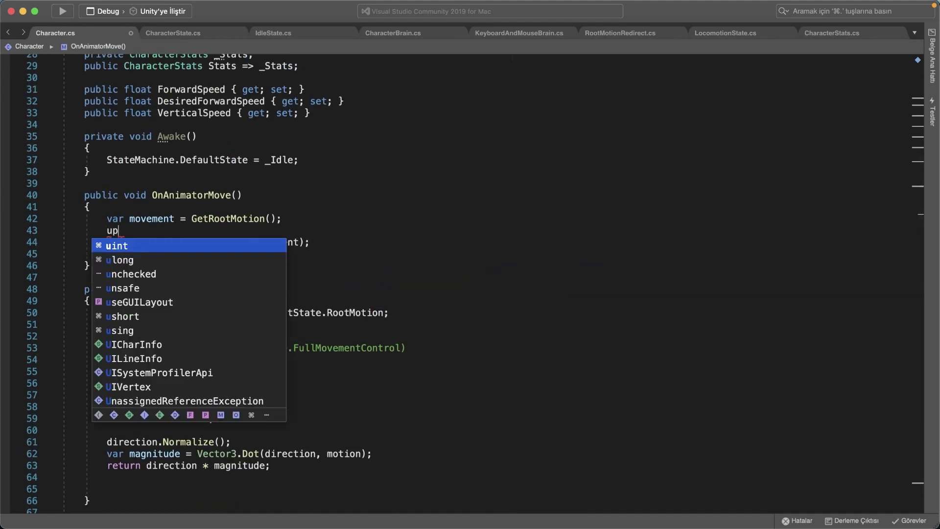
type("d")
key("Return")
type("()")
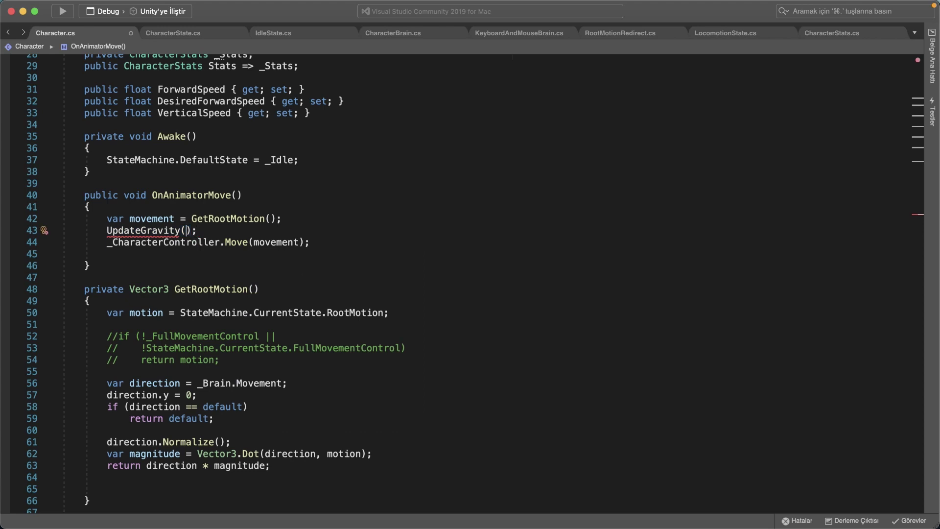
type("ref move")
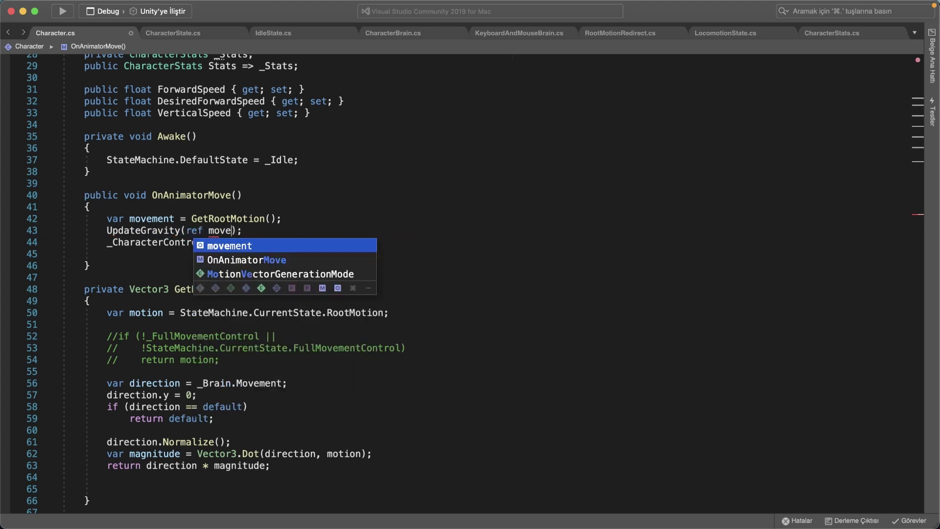
key("Return")
- Select the GetRootMotion call on line 42 and the UpdateGravity call on line 43
left_click(299, 231)
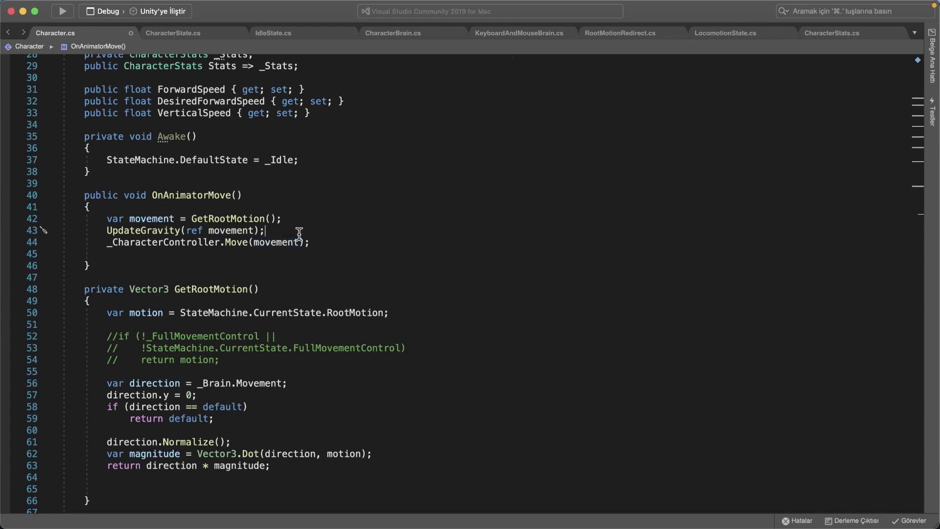
left_click_drag(193, 219, 249, 219)
key("shift+Right")
key("shift+Right")
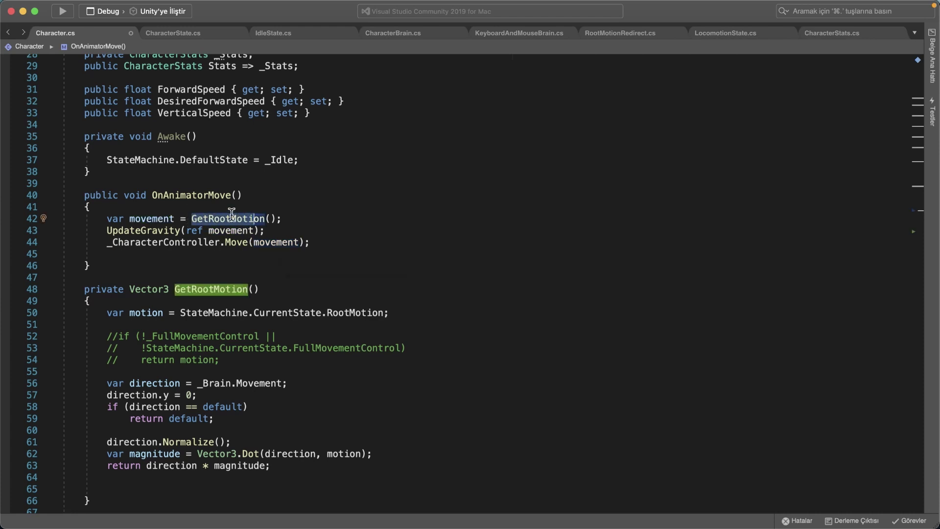
left_click_drag(107, 231, 157, 231)
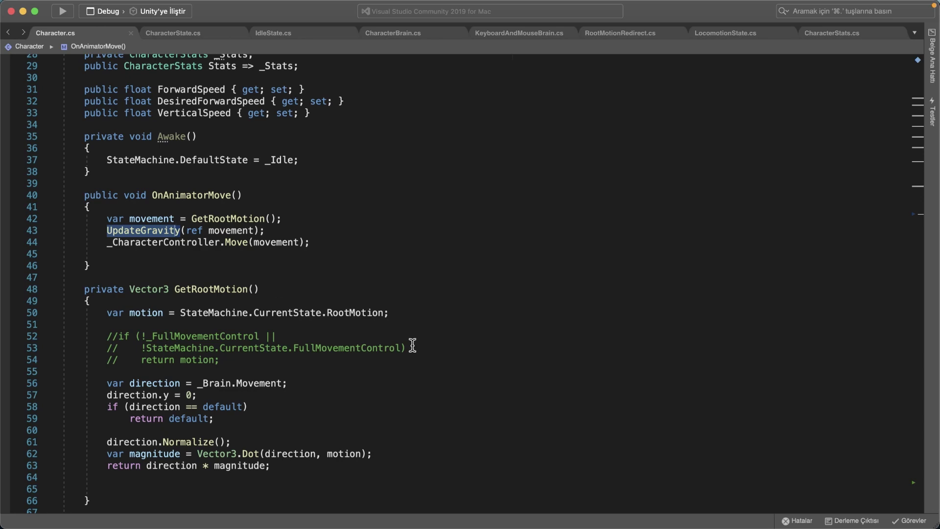
- Play-test Ellen running across the hills until she walks off the terrain edge, then stop
key("super+Tab")
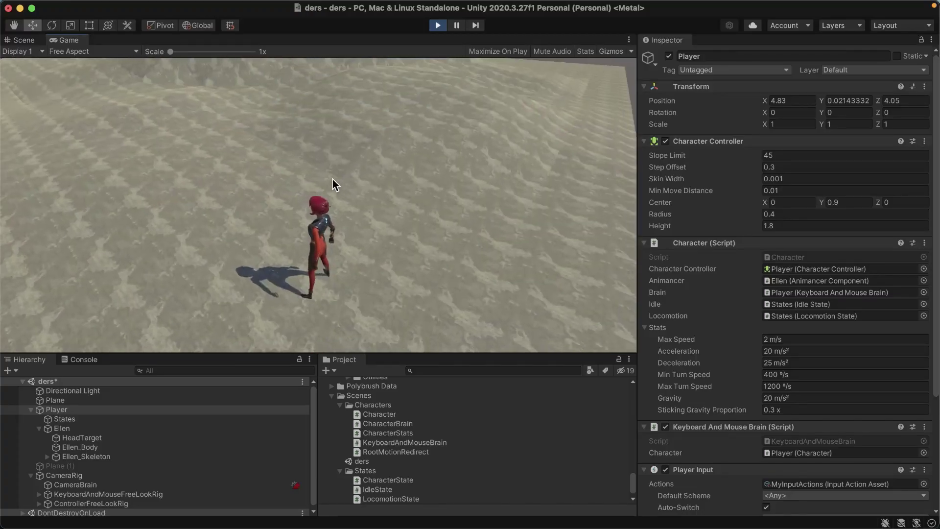
key("w")
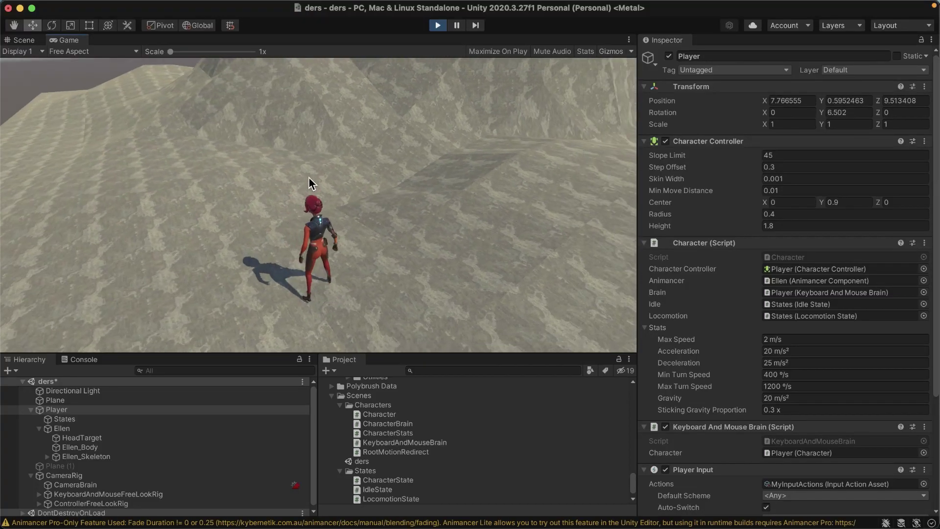
key("w")
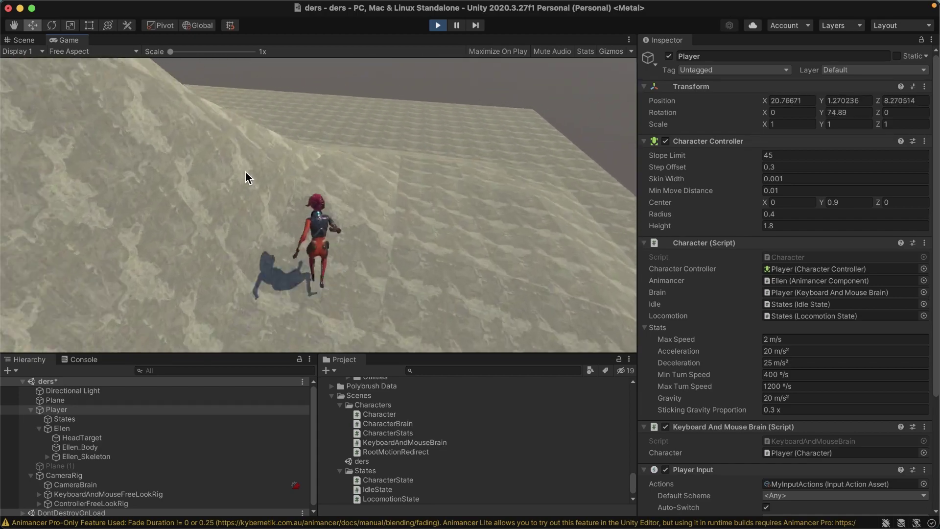
key("w")
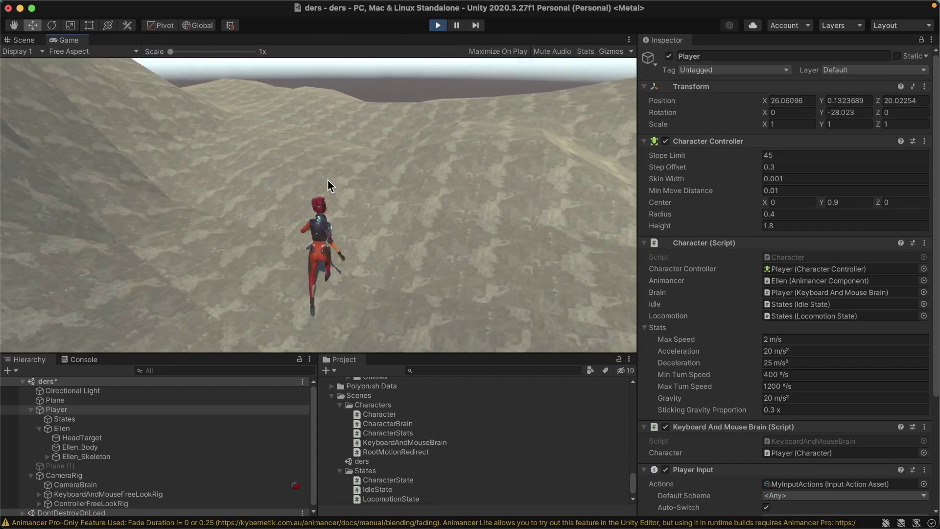
key("w")
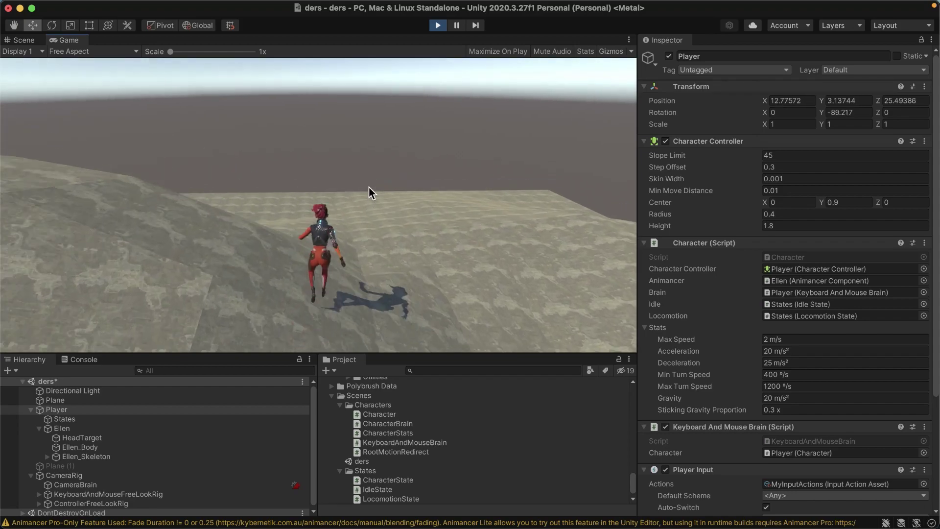
key("w")
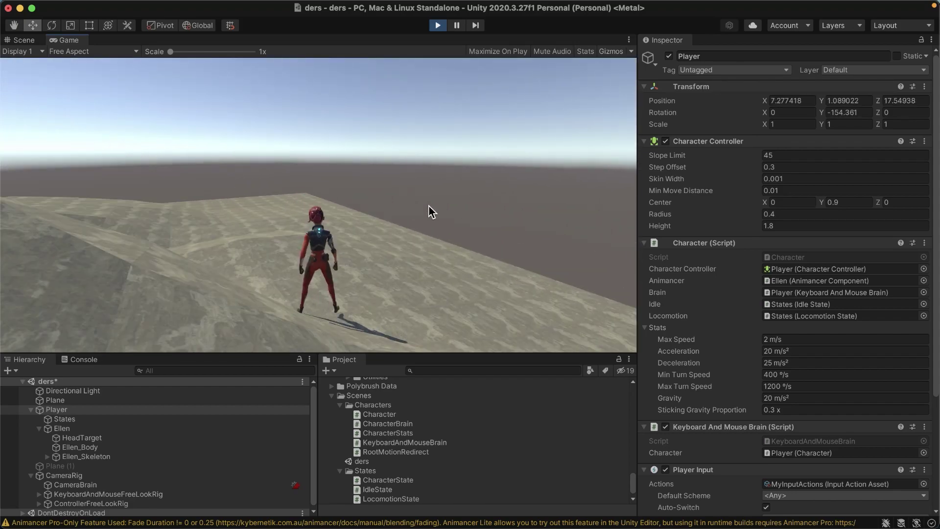
key("w")
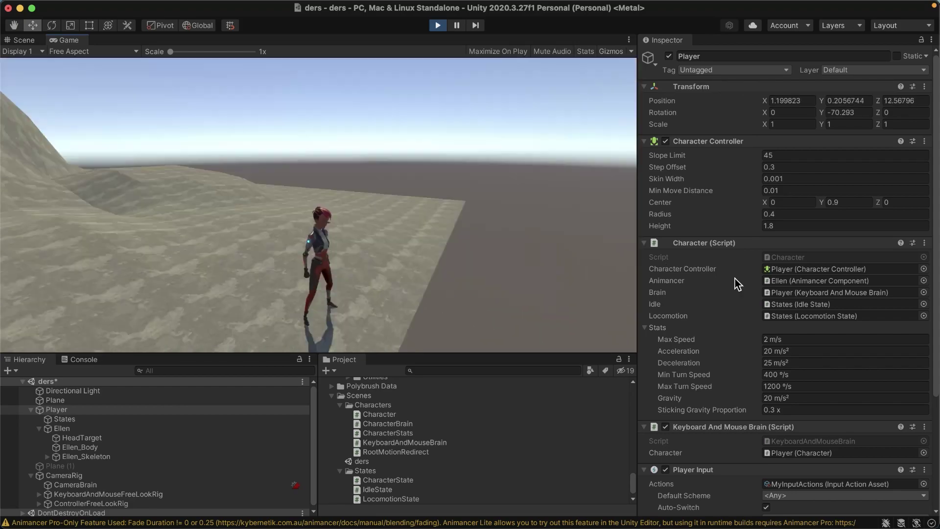
key("w")
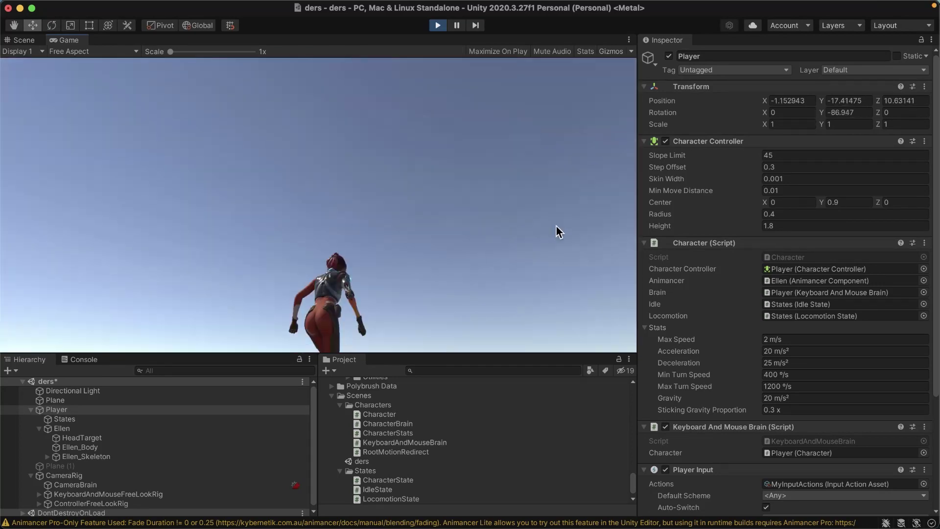
left_click(439, 25)
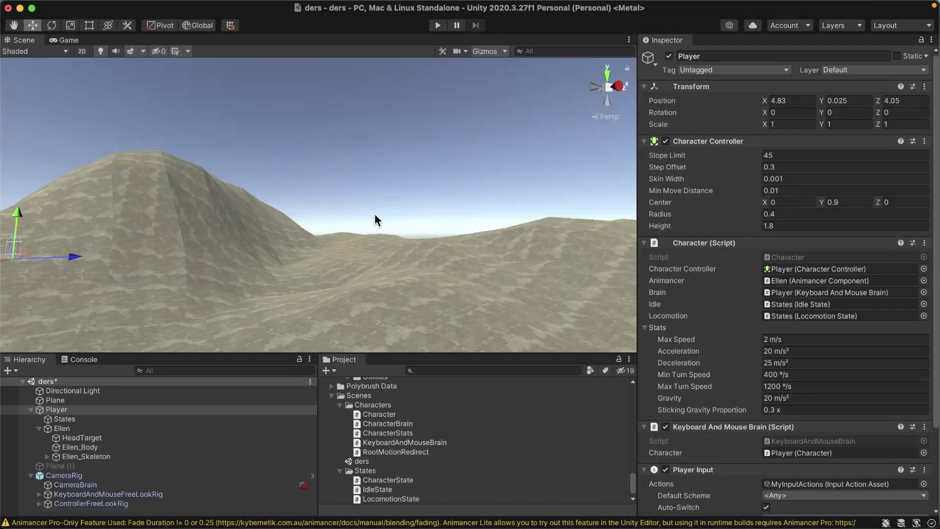
- Scale the terrain Plane to about X 2 and Z 1.88, then play-test running uphill
scroll(367, 225, "down", 3)
scroll(356, 235, "down", 3)
scroll(353, 238, "down", 3)
scroll(346, 238, "down", 2)
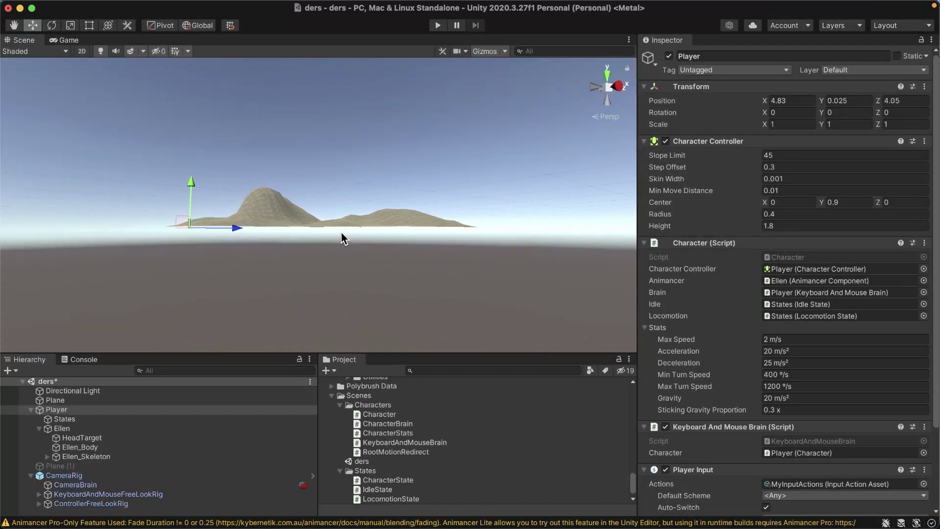
left_click_drag(351, 228, 344, 284, "alt")
left_click(343, 278)
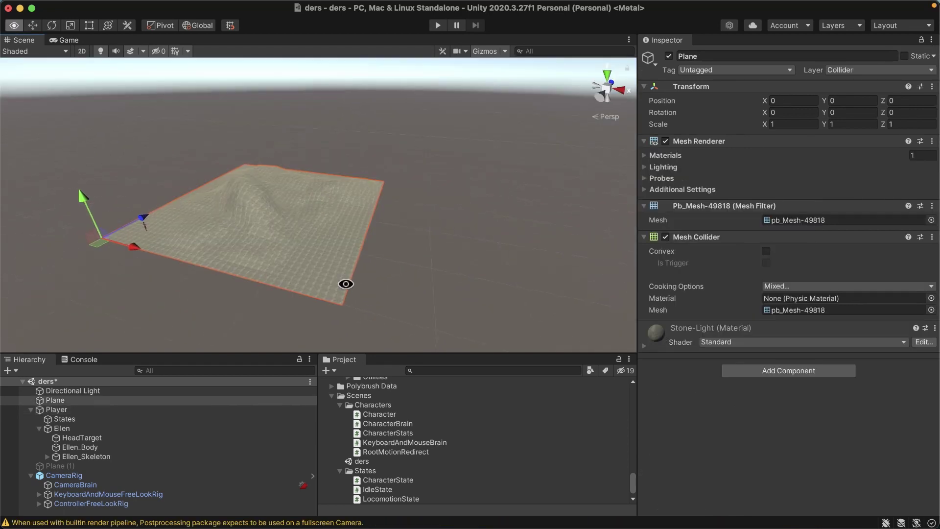
key("r")
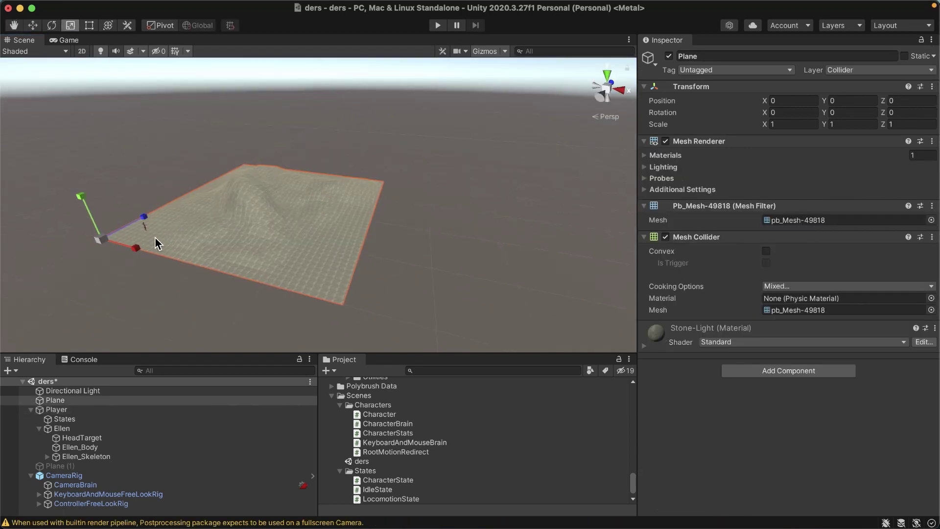
left_click_drag(137, 250, 183, 187)
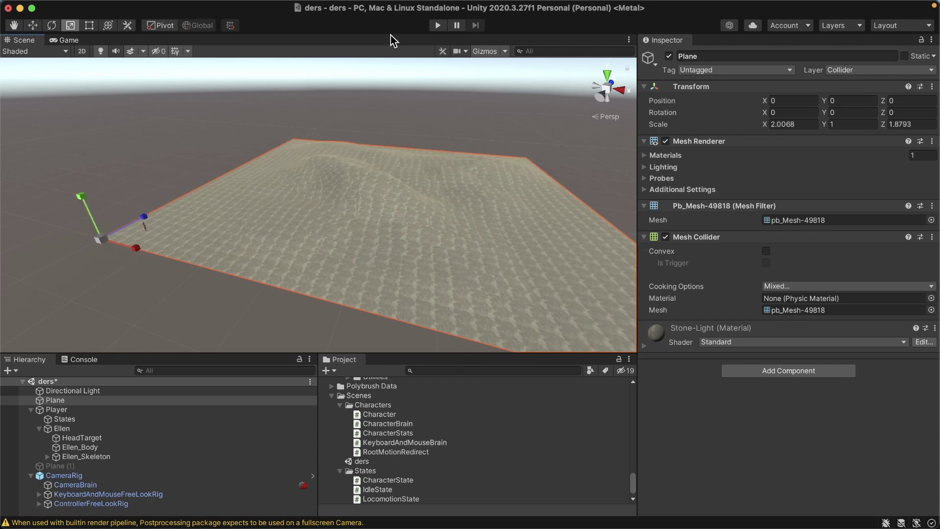
left_click(437, 25)
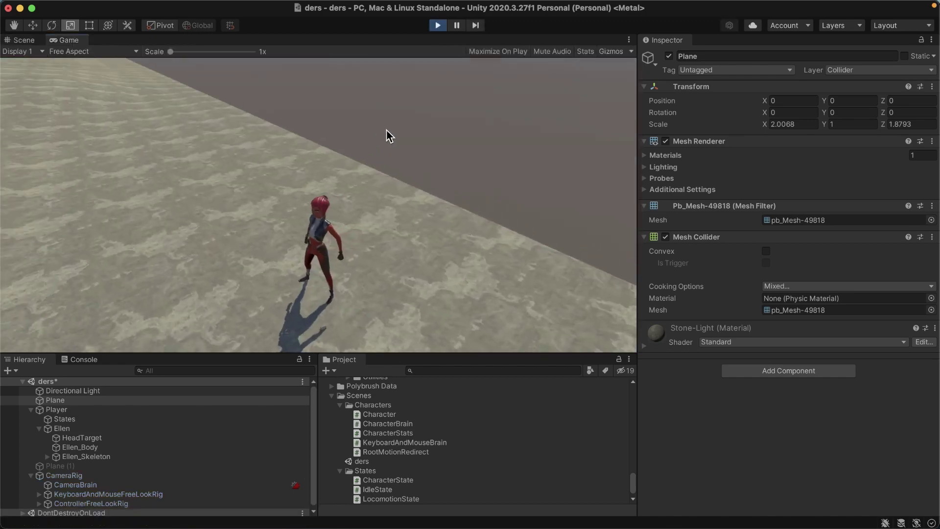
key("w")
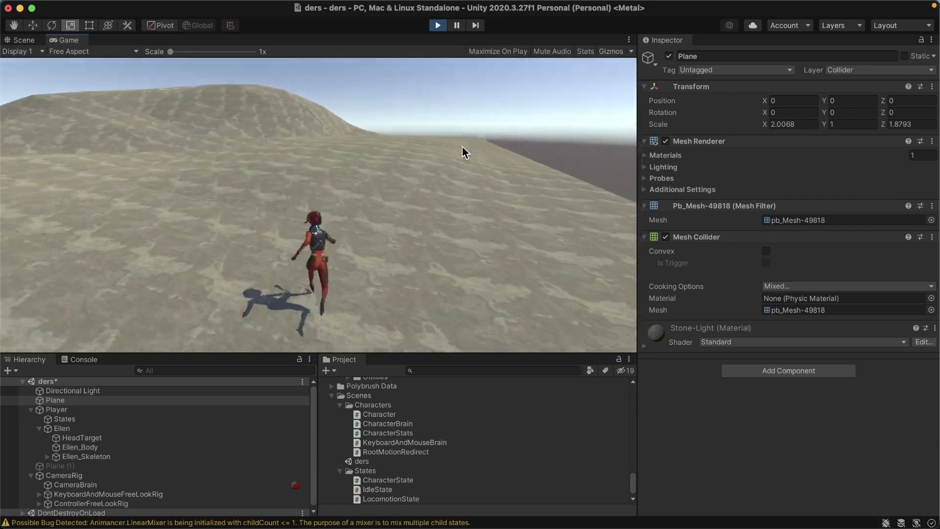